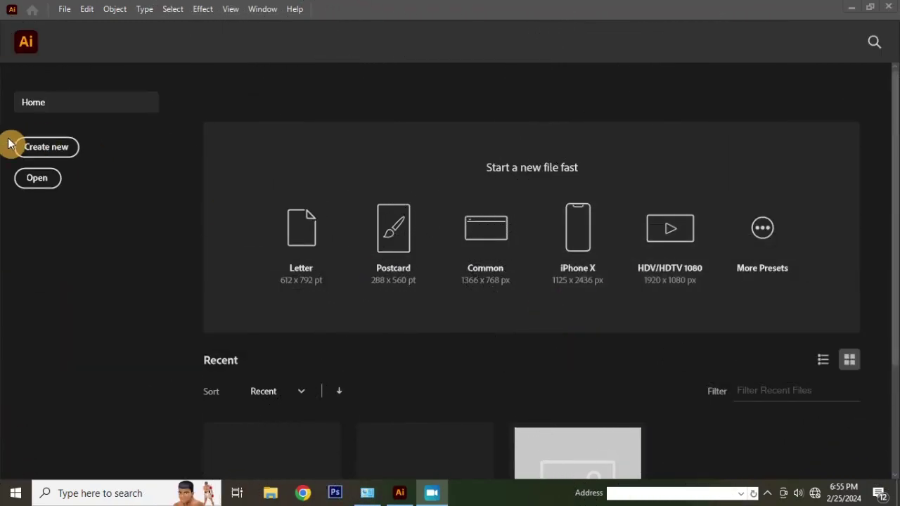
Create Untitled-1 as an 8.5 × 11 in Letter print document measured in inches, RGB colour
click(54, 150)
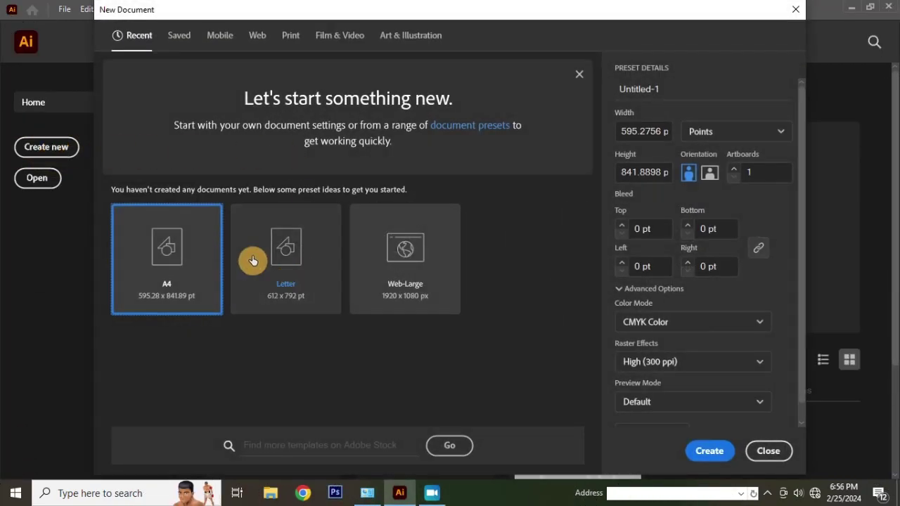
click(294, 35)
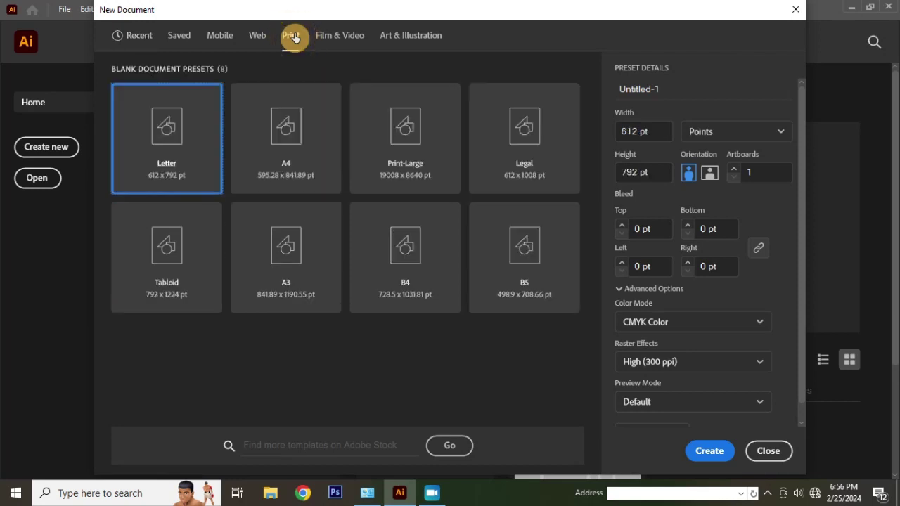
click(715, 135)
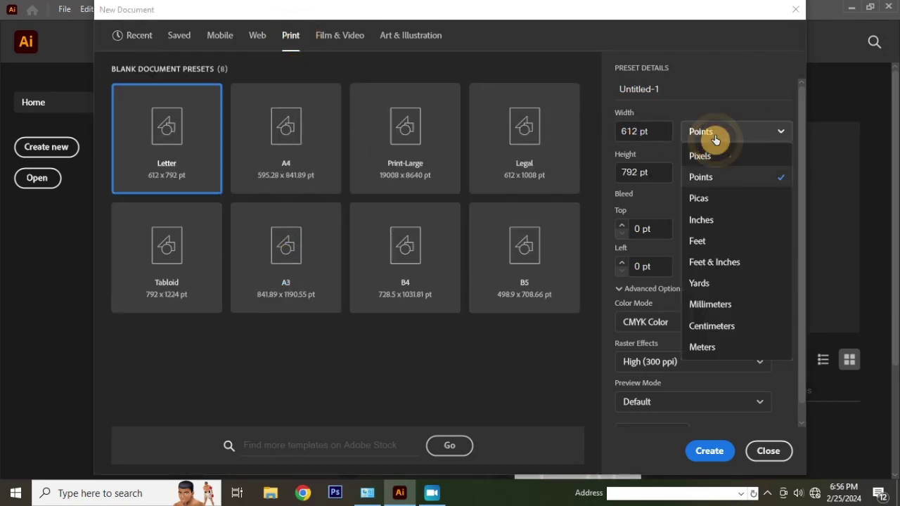
click(715, 226)
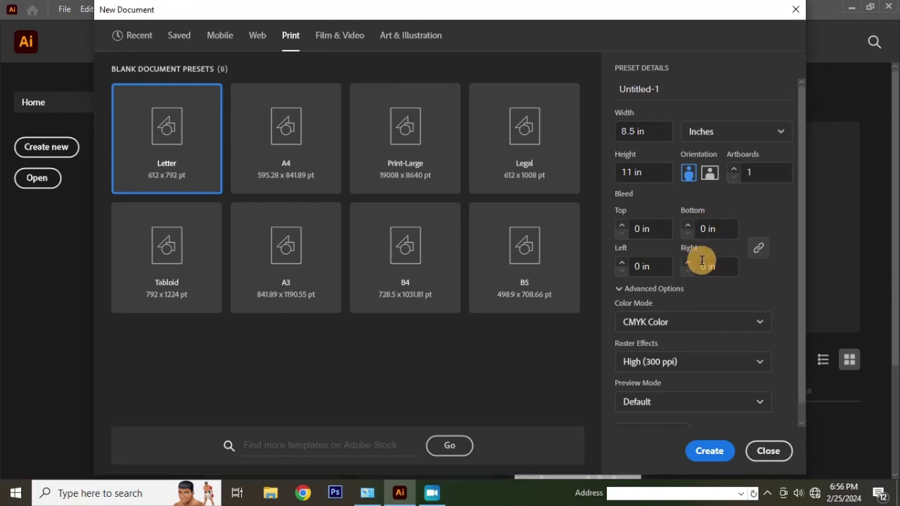
click(675, 329)
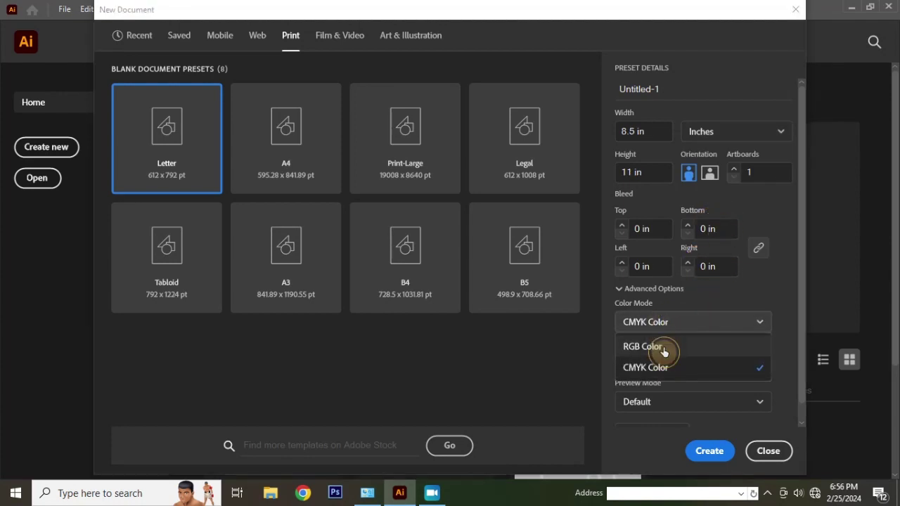
click(662, 346)
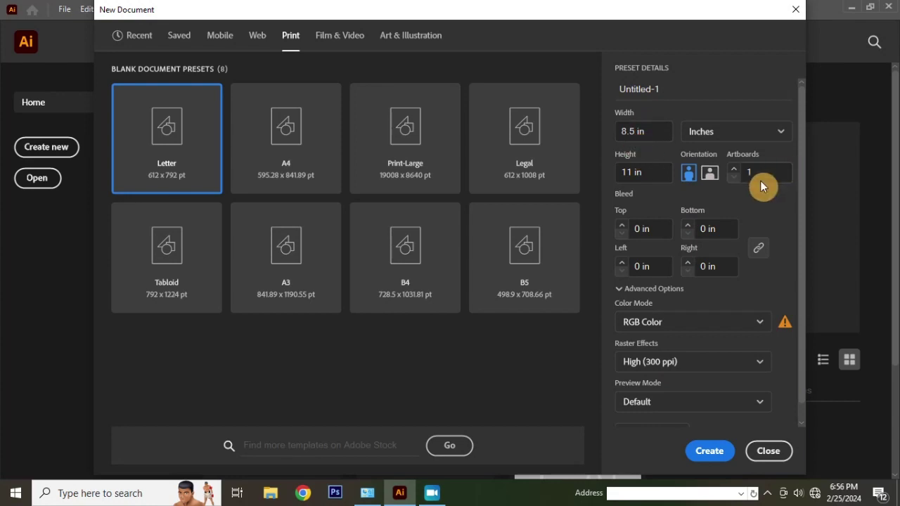
click(709, 452)
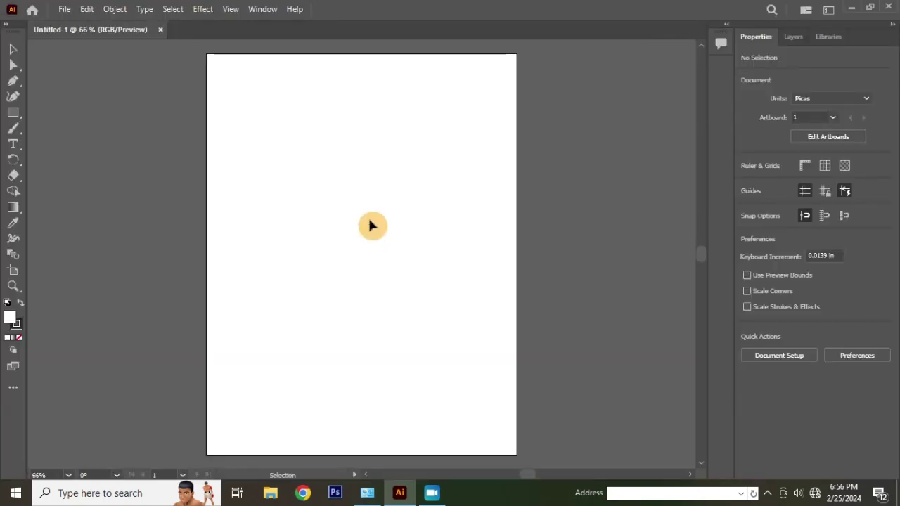
Switch the artboard to landscape orientation (11 × 8.5 in) and exit artboard editing
click(371, 147)
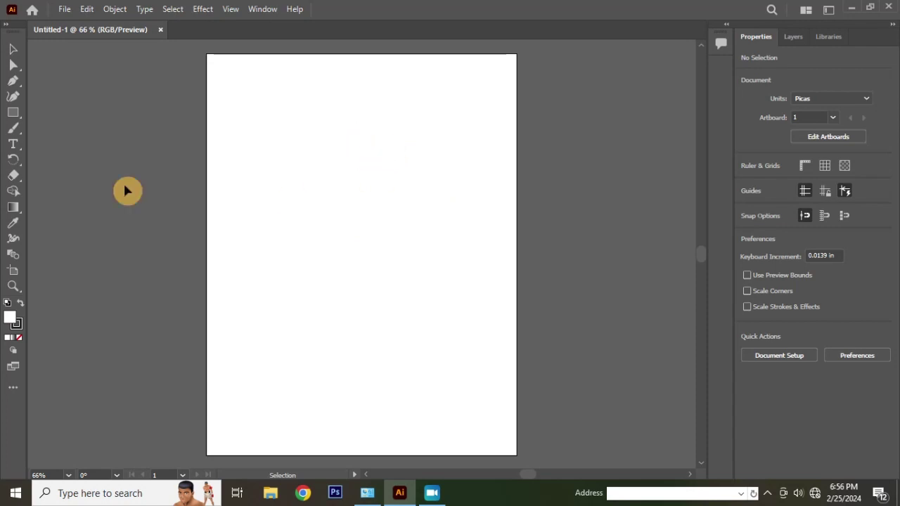
click(14, 274)
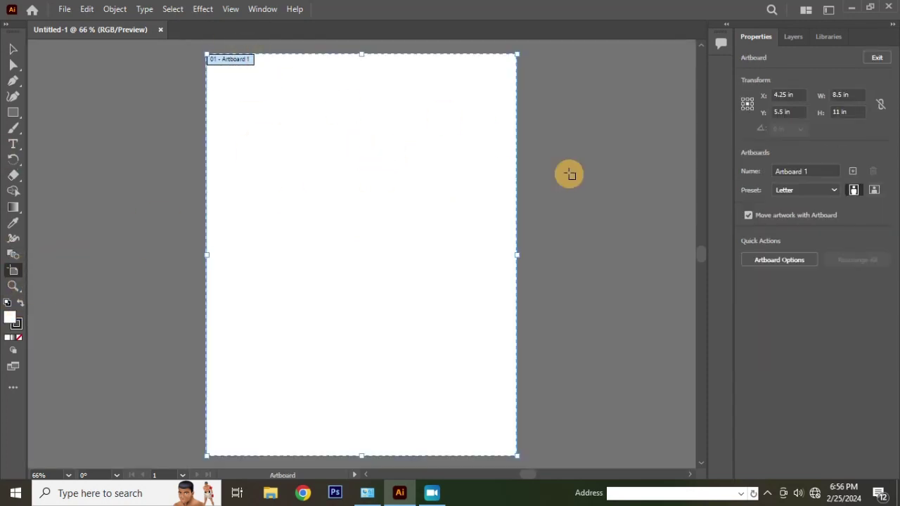
click(875, 191)
click(12, 49)
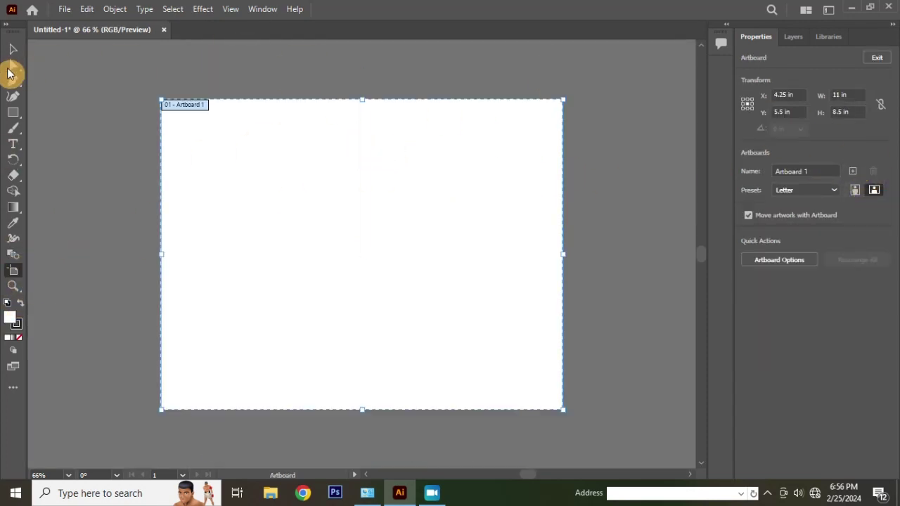
click(369, 183)
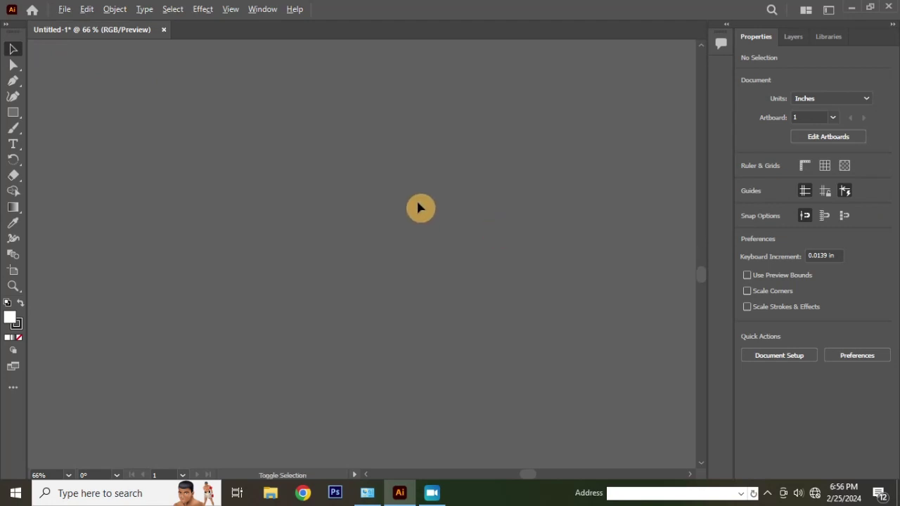
scroll(420, 209, up, 5)
scroll(316, 197, up, 2)
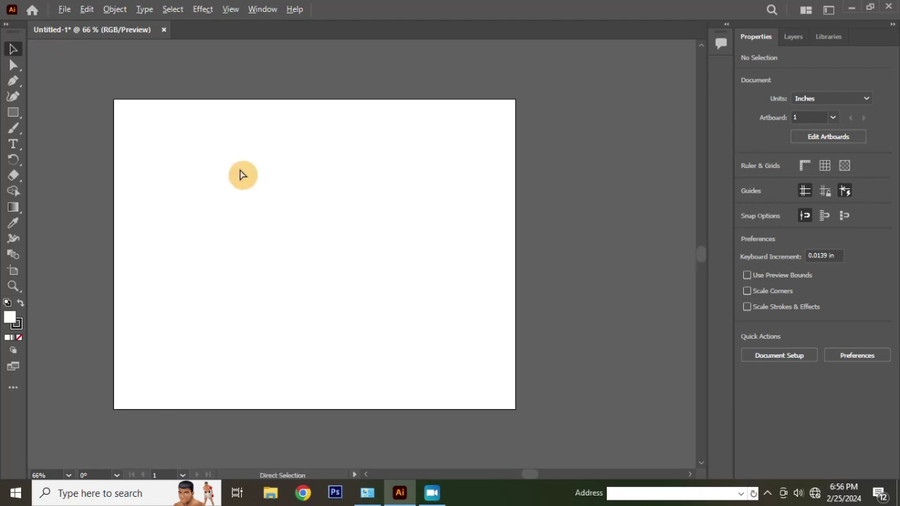
scroll(241, 174, up, 4)
scroll(324, 162, down, 5)
scroll(324, 161, up, 1)
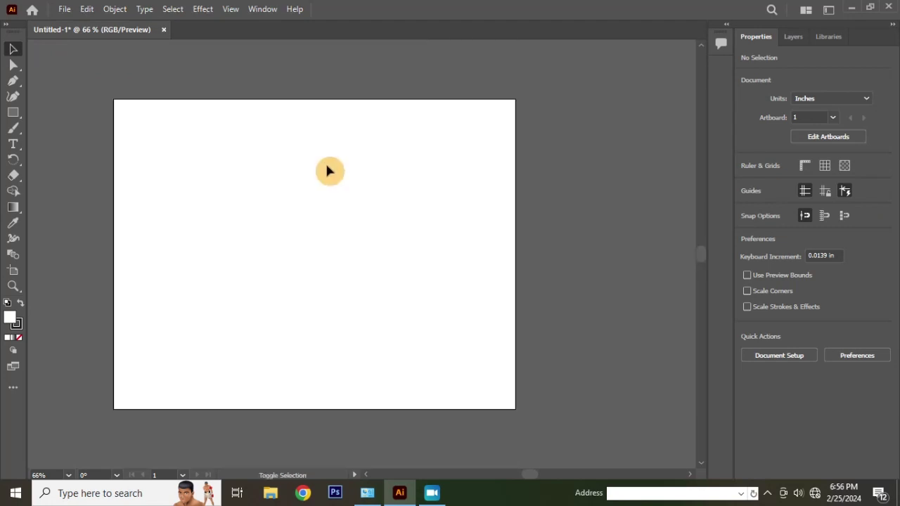
scroll(281, 166, down, 1)
scroll(277, 167, up, 2)
scroll(596, 175, down, 1)
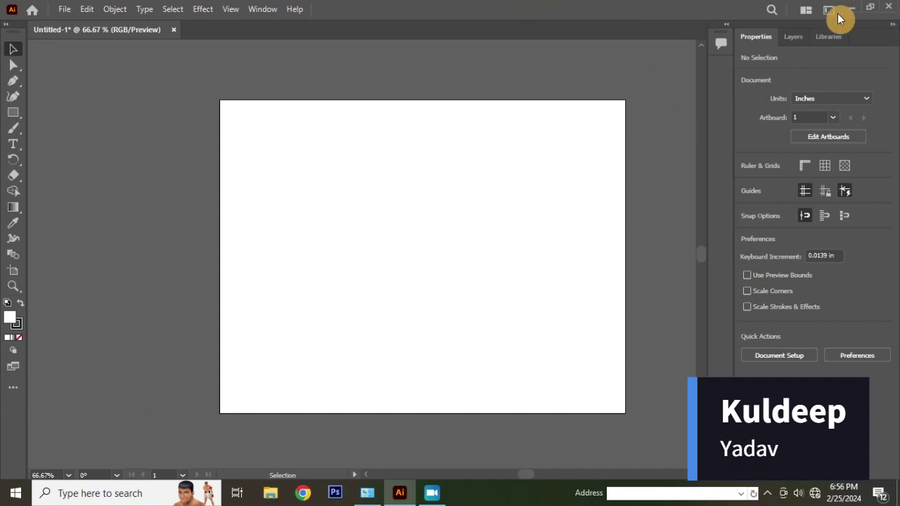
Pull the Comments panel out and dock it with the right-hand panel group
click(725, 28)
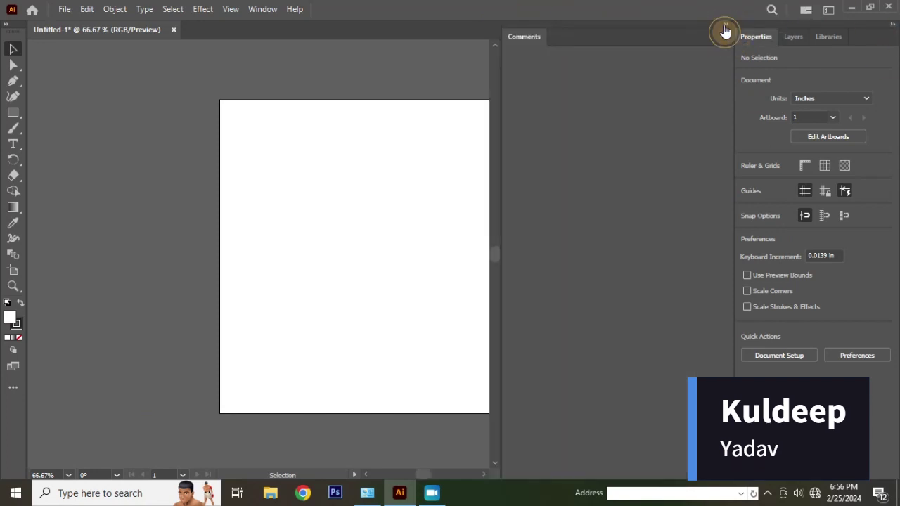
click(725, 31)
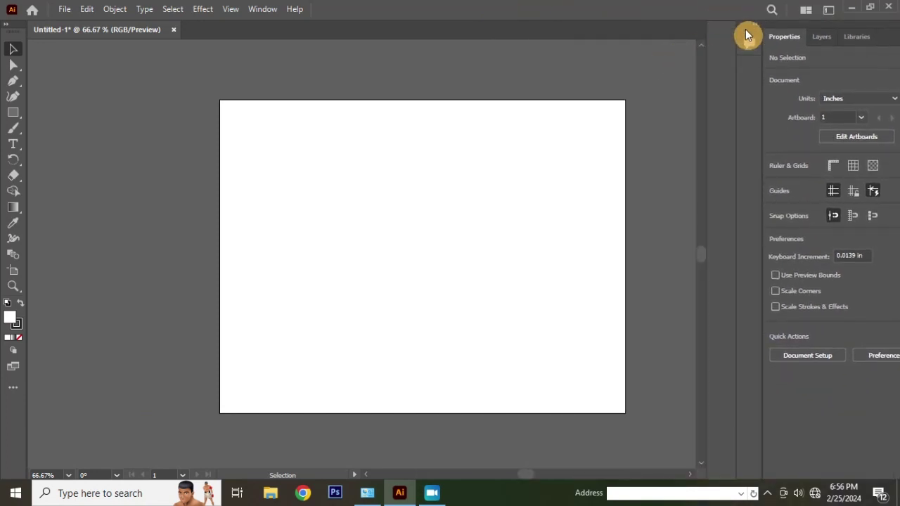
drag(747, 35, 752, 30)
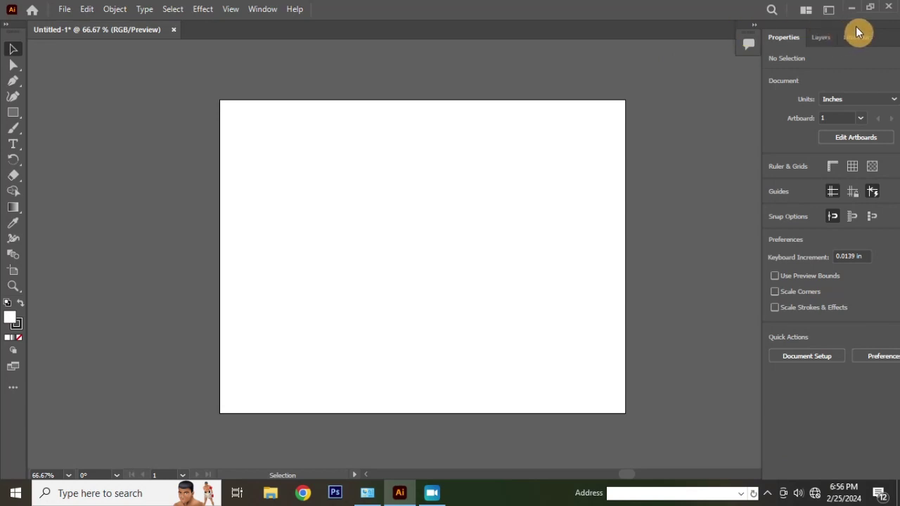
drag(858, 31, 826, 29)
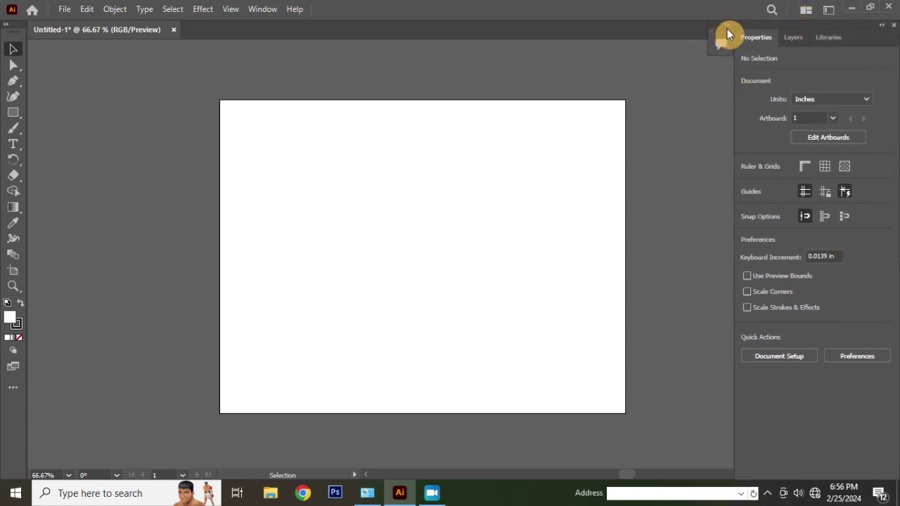
drag(724, 37, 718, 135)
drag(864, 49, 864, 46)
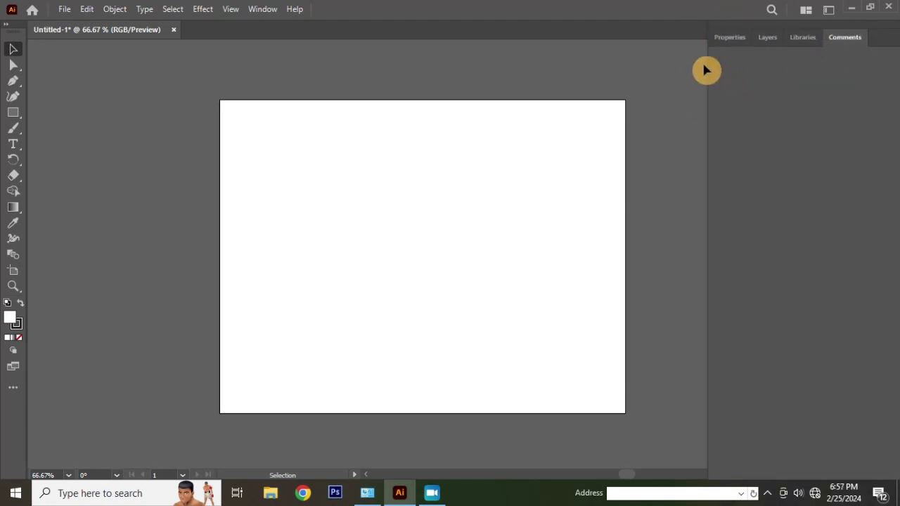
Close the Comments panel and return to the Properties panel
right_click(841, 43)
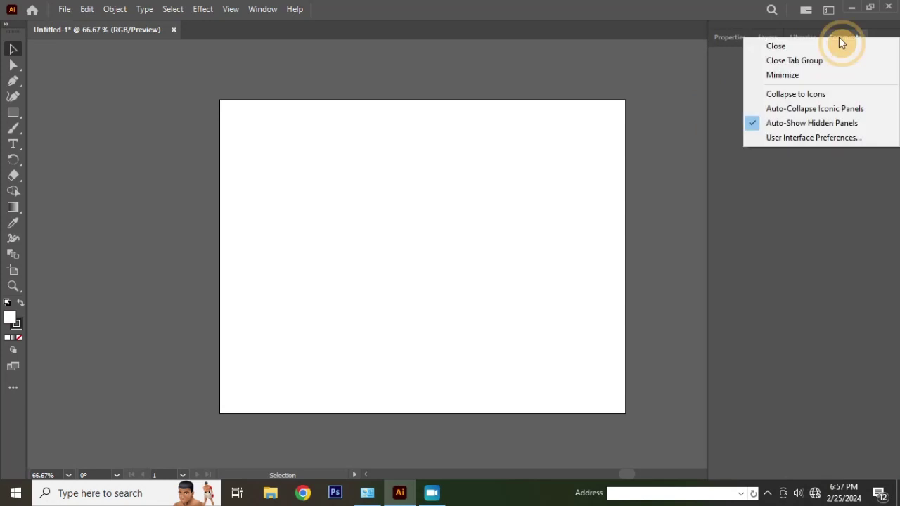
click(792, 46)
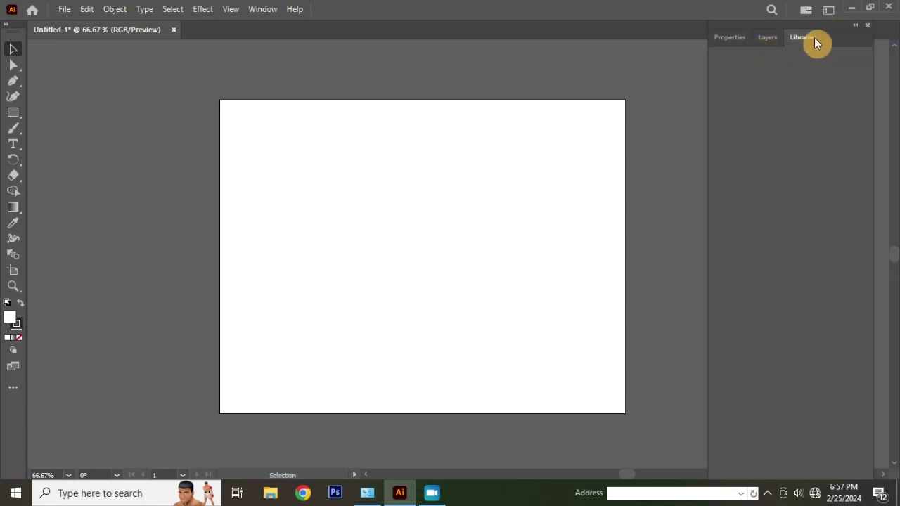
click(729, 39)
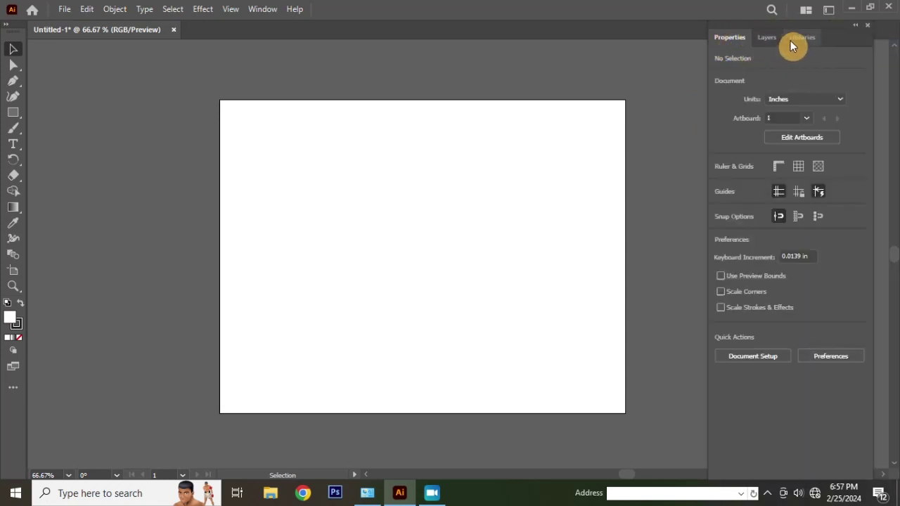
drag(754, 24, 787, 27)
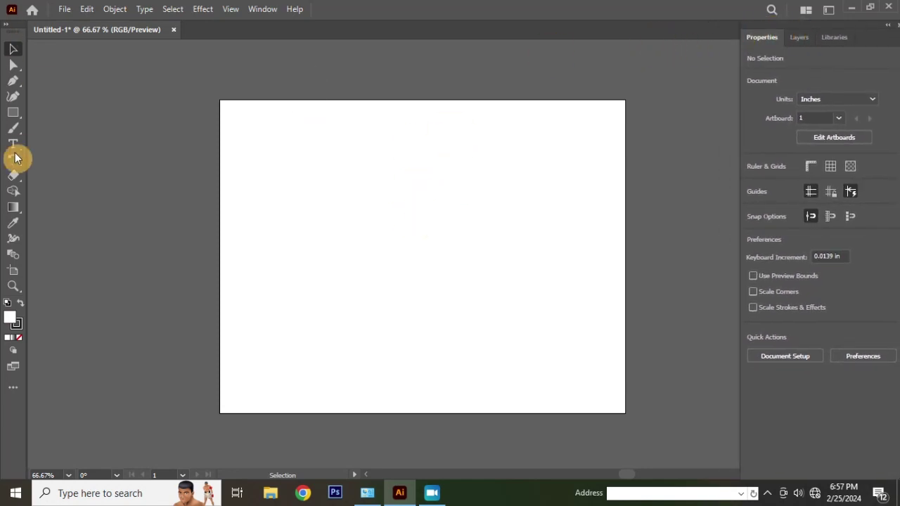
Draw a rectangle across the artboard centre and nudge it into place
click(14, 113)
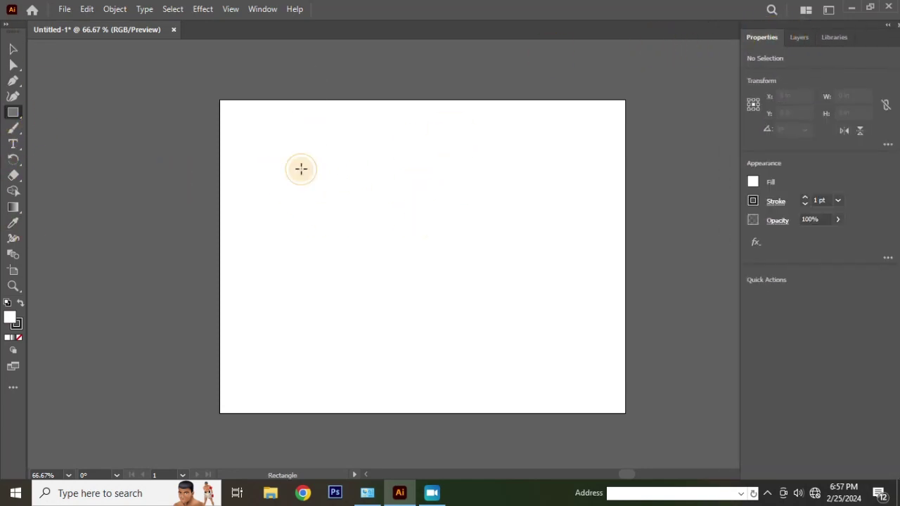
drag(297, 159, 515, 325)
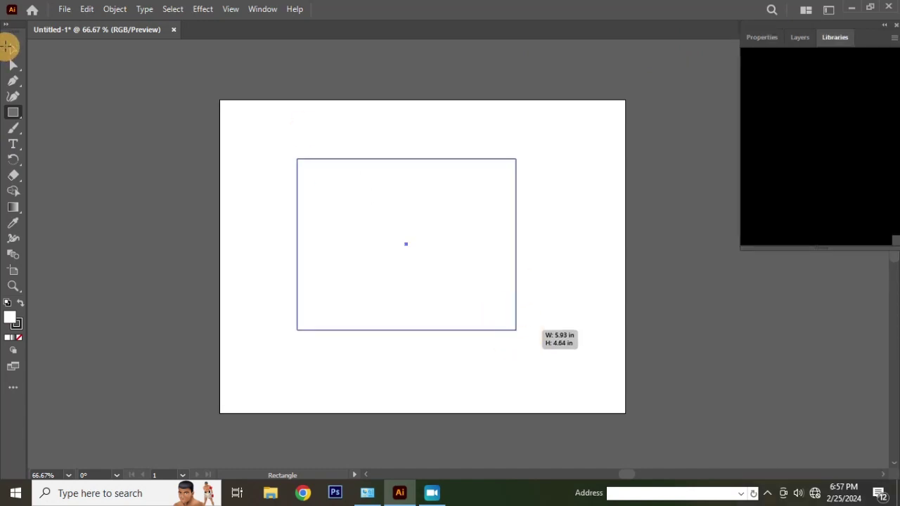
click(13, 49)
drag(385, 241, 397, 248)
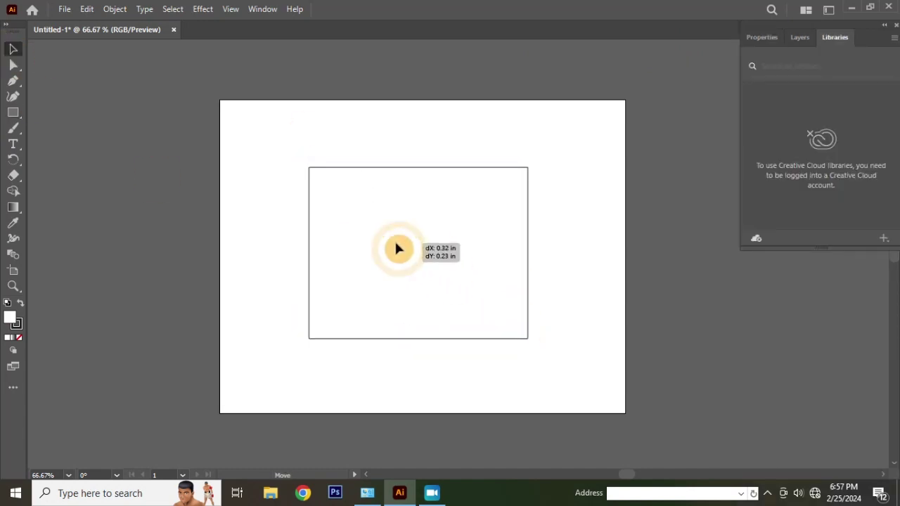
click(766, 38)
text(5)
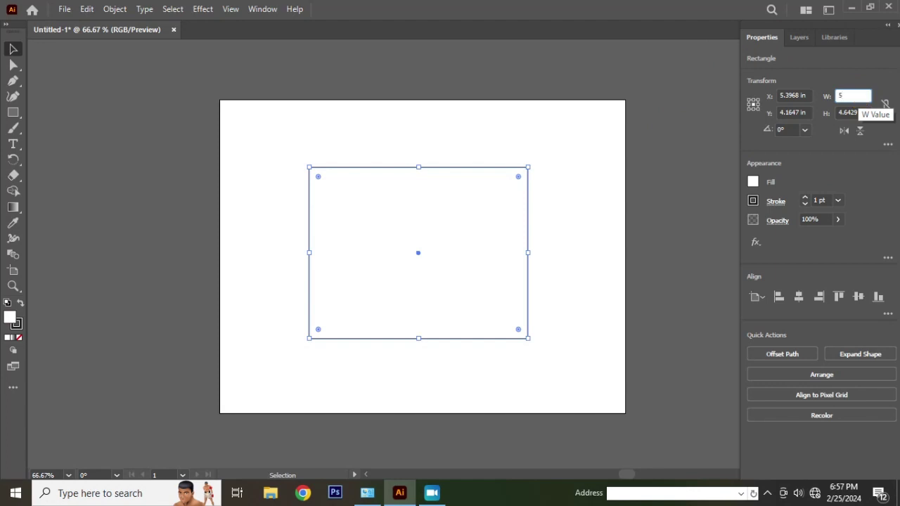
Resize the rectangle to 8 in wide by 6 in tall, nudge it down and deselect
click(857, 94)
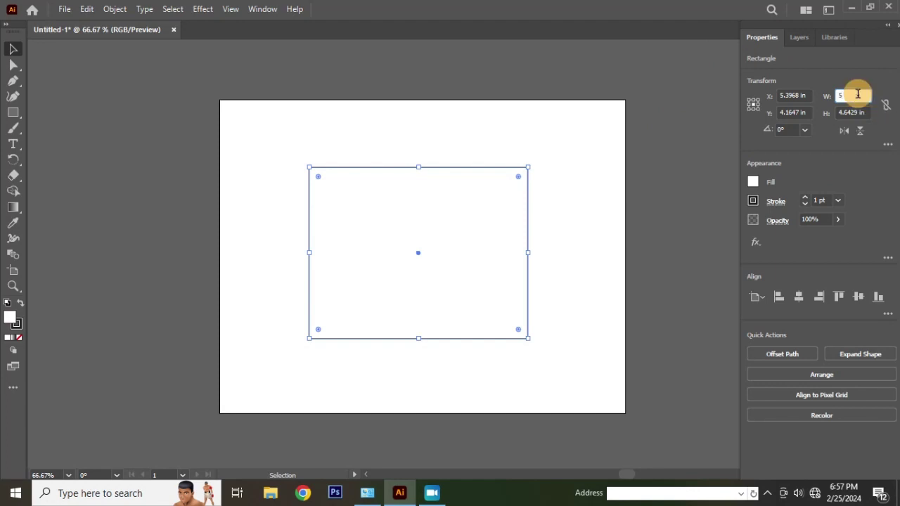
key(Tab)
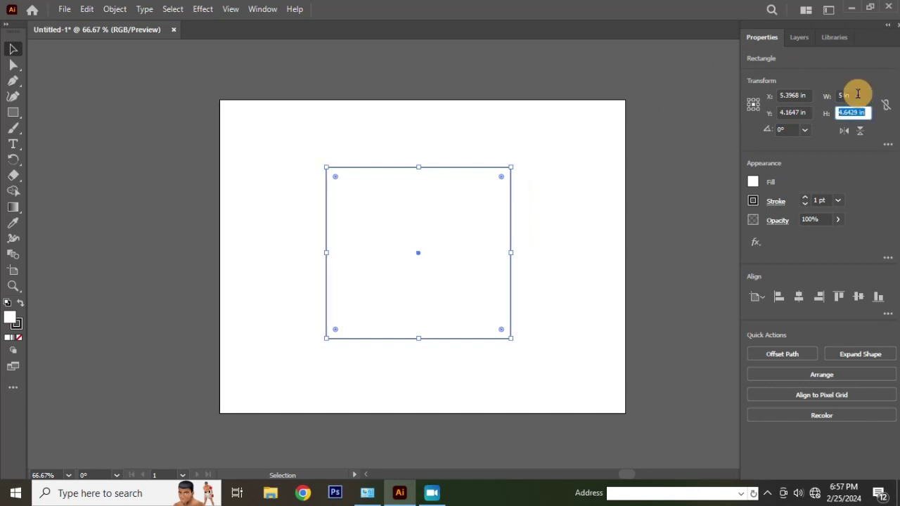
text(5)
key(Return)
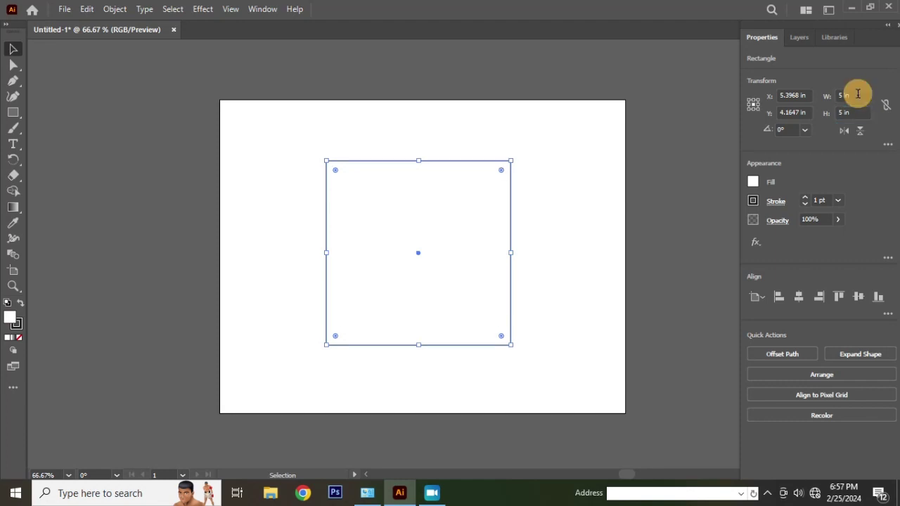
click(855, 97)
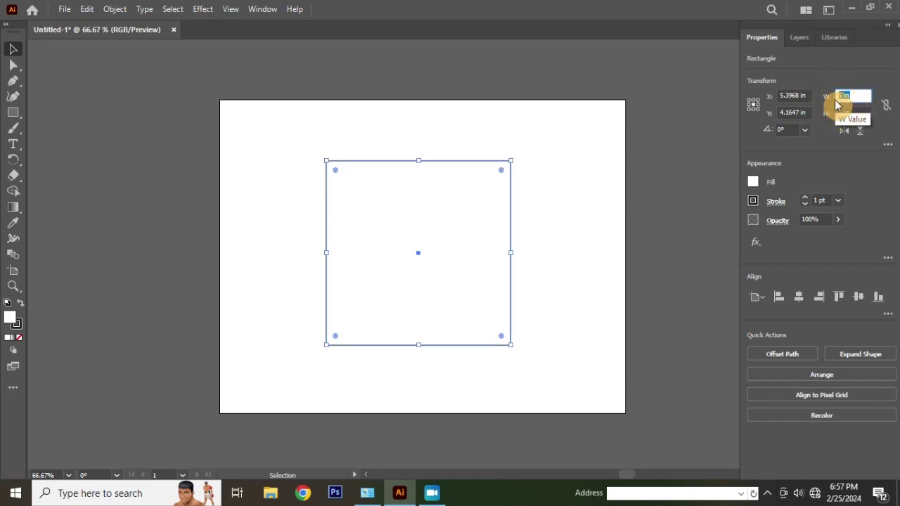
text(8)
key(Tab)
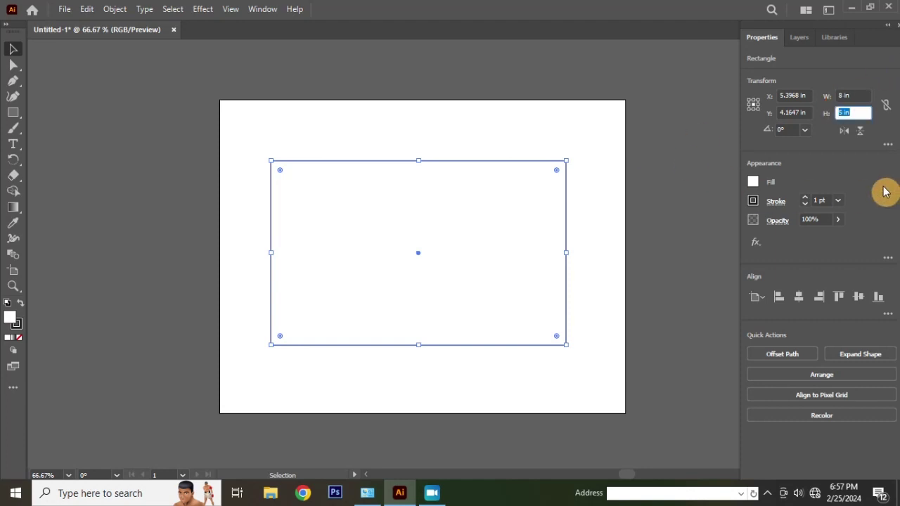
text(6)
key(Return)
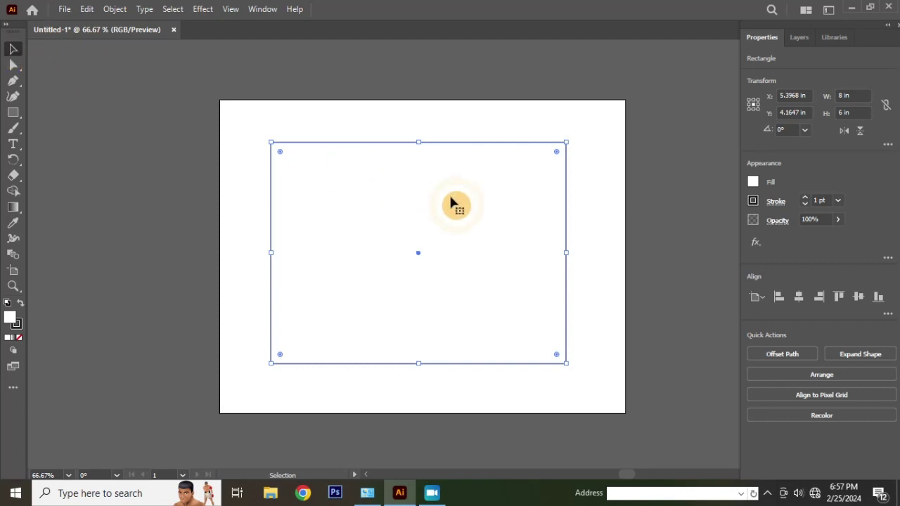
drag(456, 205, 455, 208)
click(247, 153)
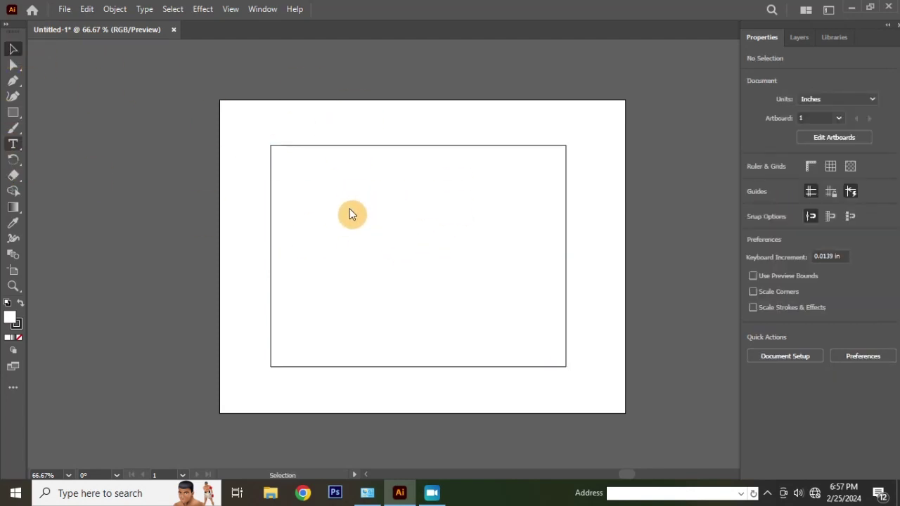
Place point text inside the rectangle and scale it to about 56 pt
key(t)
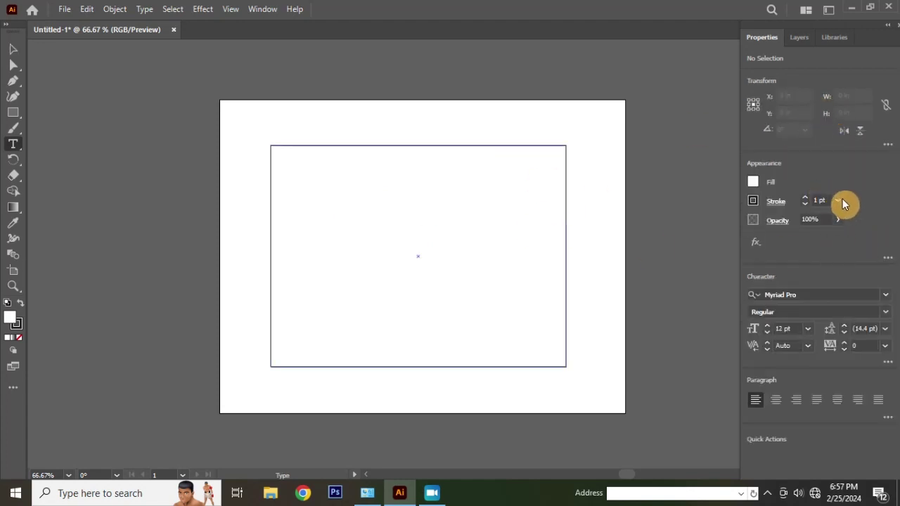
click(432, 236)
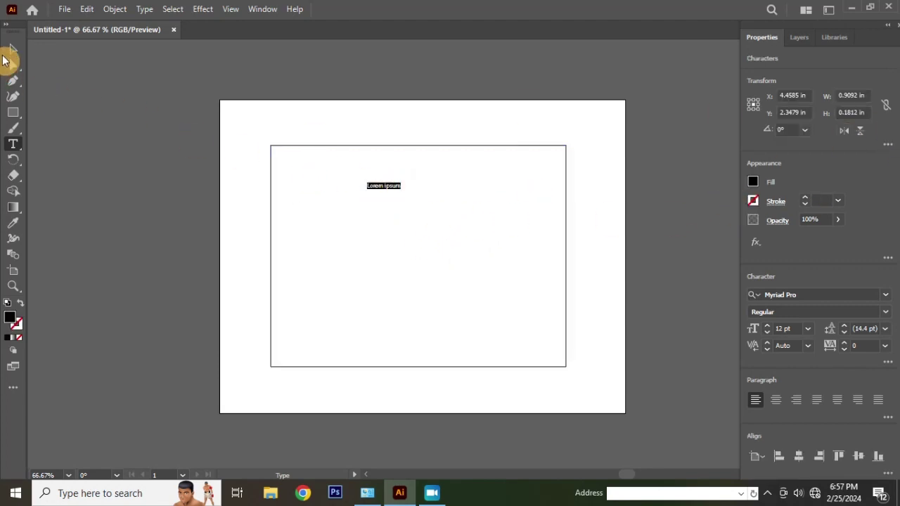
click(7, 54)
drag(404, 190, 464, 211)
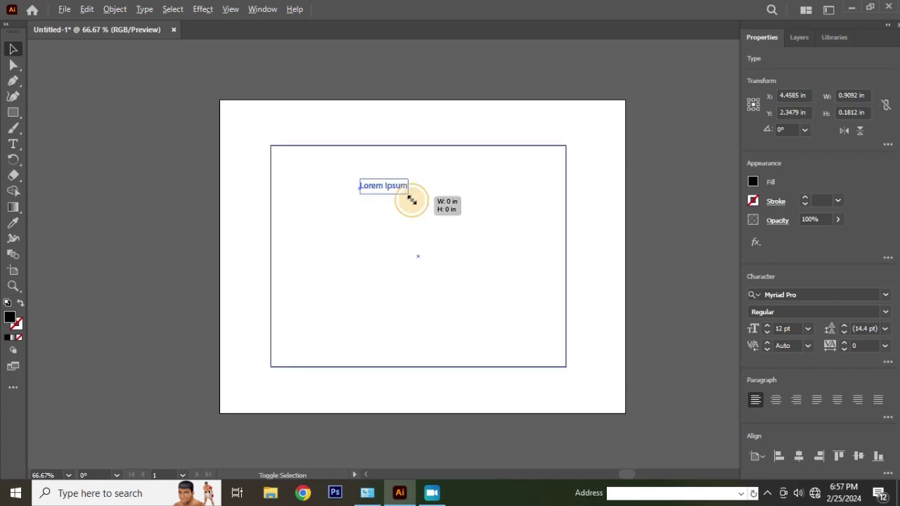
drag(403, 196, 418, 199)
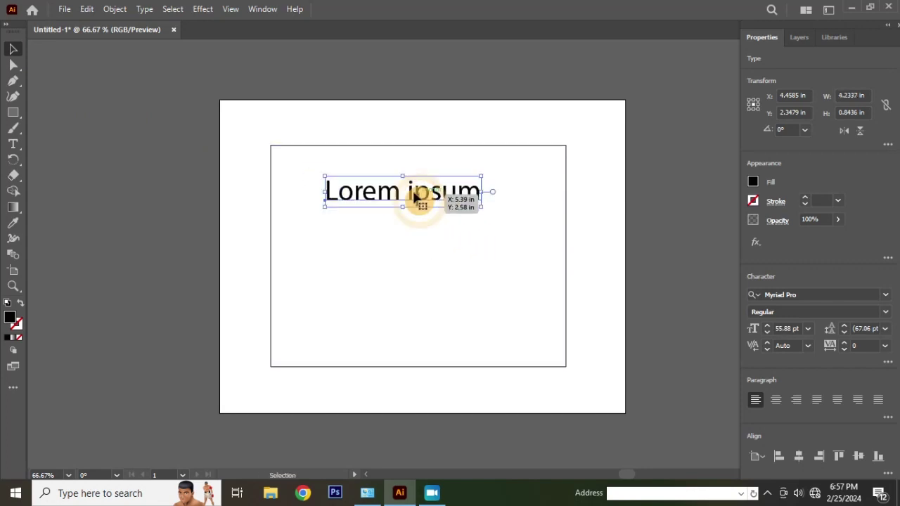
Replace the placeholder with 'Happy Holi' and move it toward the rectangle's centre
key(t)
triple_click(411, 193)
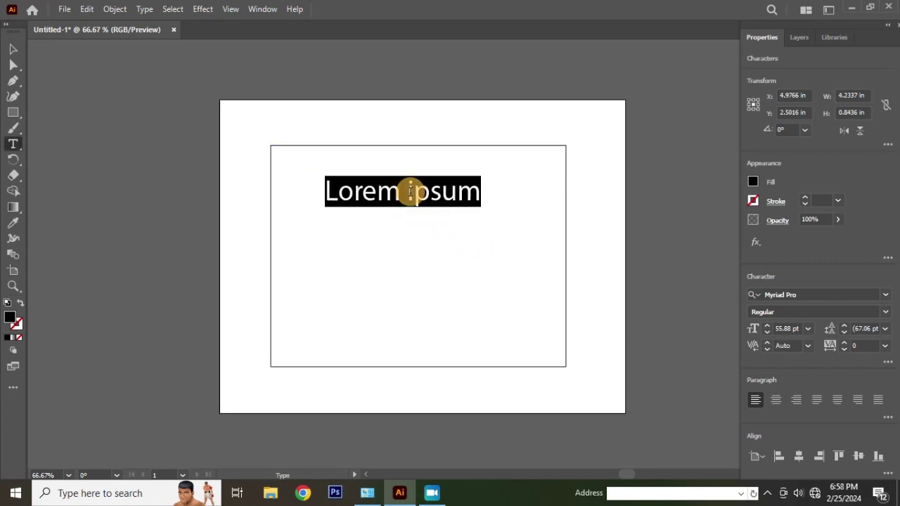
text(Happy Holi)
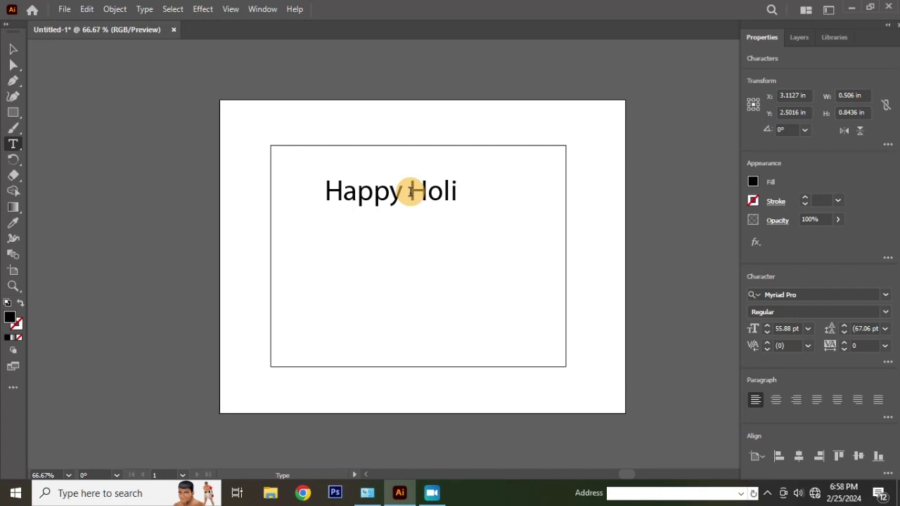
click(13, 49)
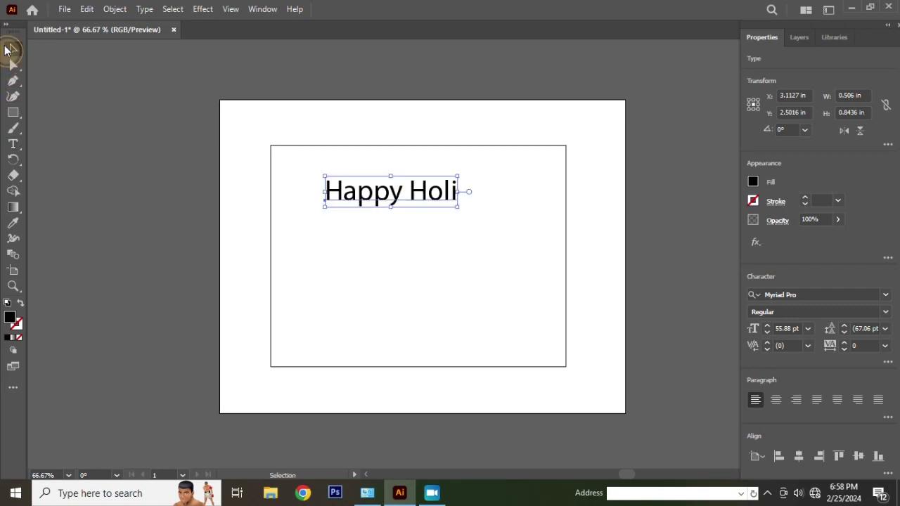
drag(422, 197, 442, 213)
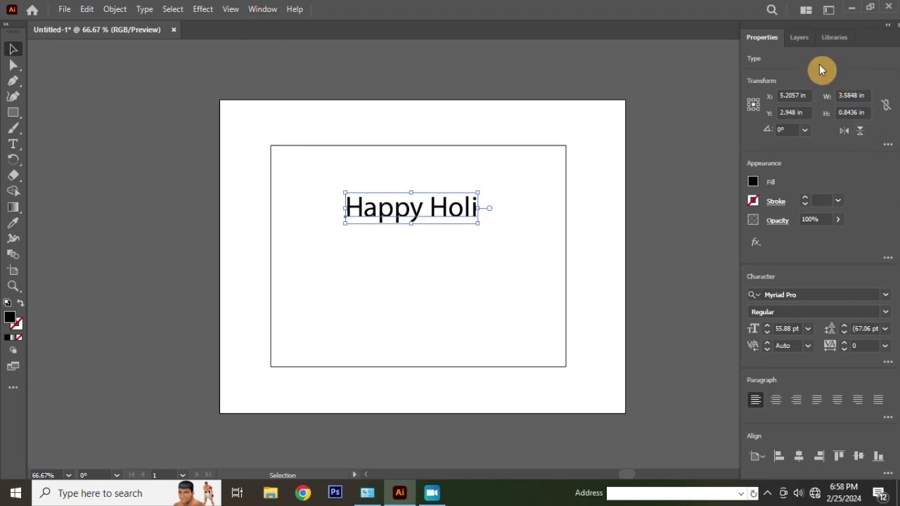
With Happy Holi selected, expand the full Character settings and show the font family list
click(886, 296)
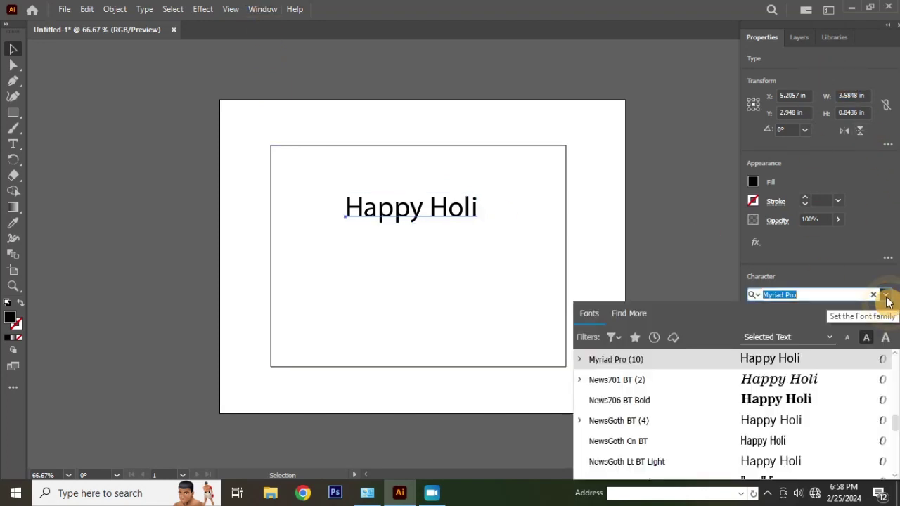
click(719, 237)
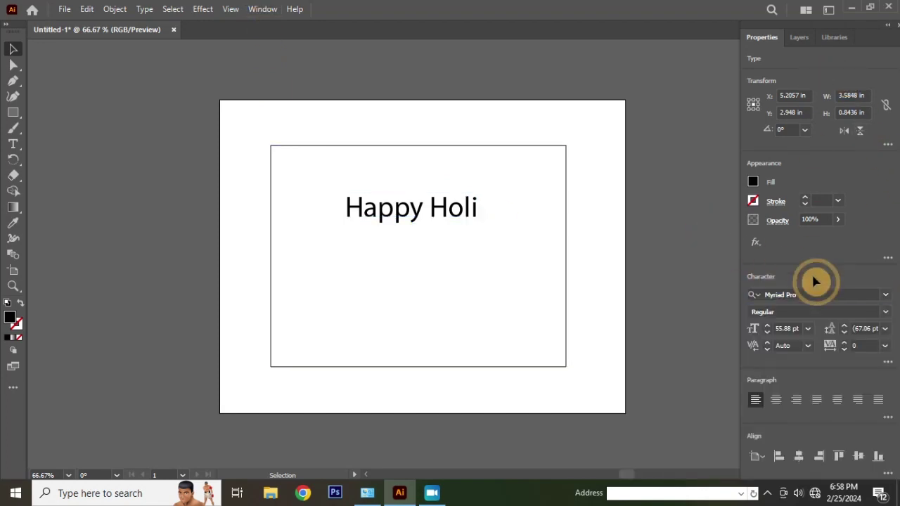
click(437, 215)
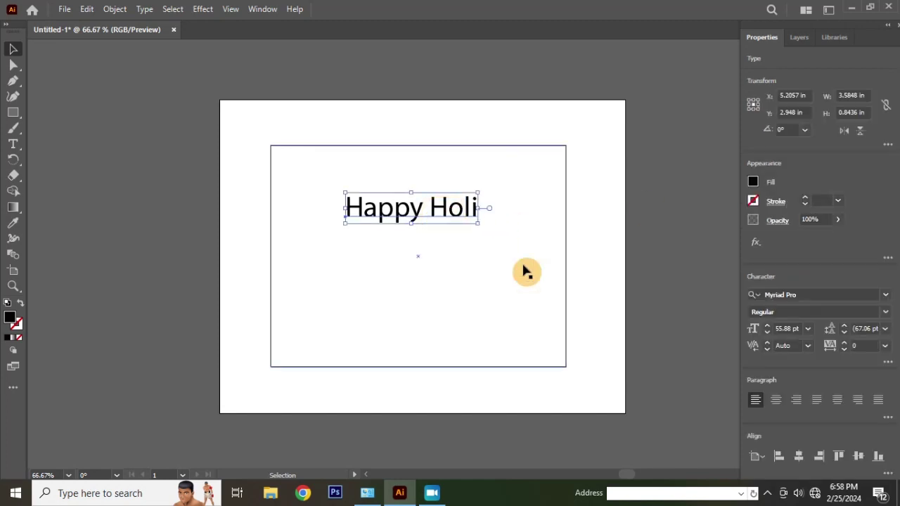
click(888, 364)
click(887, 165)
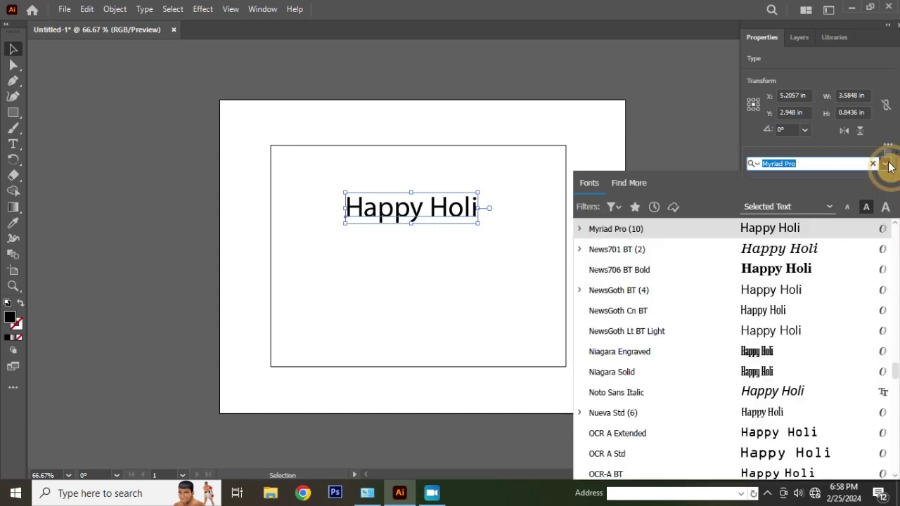
Set the text in News706 BT Bold and make a copy above the original
click(715, 265)
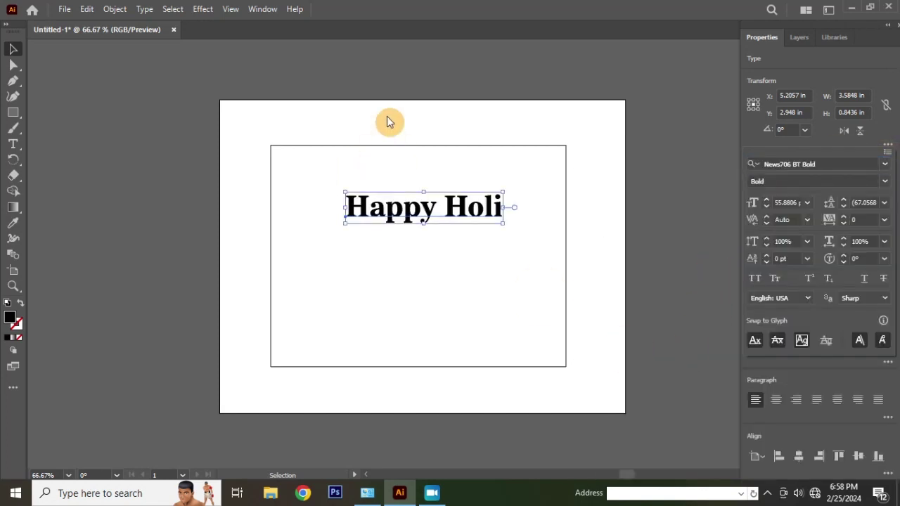
click(420, 198)
mouse_move(419, 199)
mouse_down()
mouse_move(409, 196)
mouse_move(402, 211)
mouse_move(425, 165)
mouse_up()
click(383, 127)
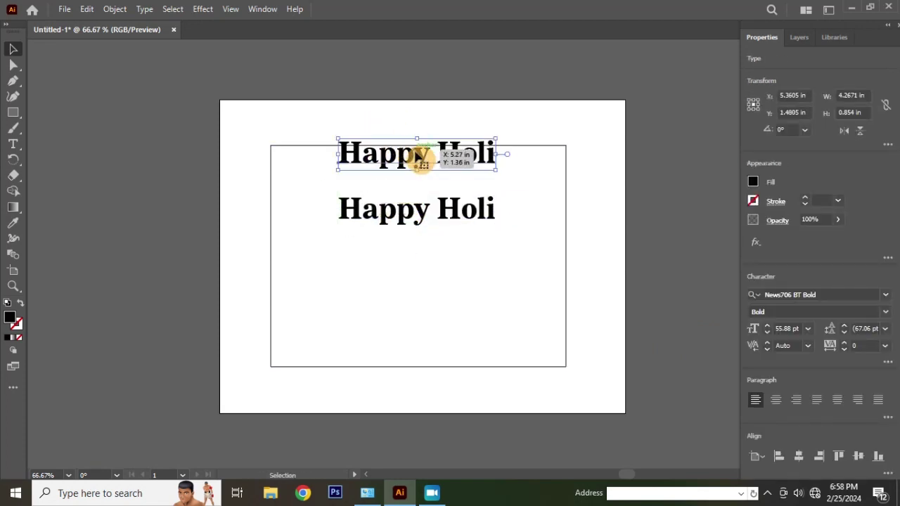
Edit the copies so the top reads 'Happy' and the bottom reads 'Holi'
double_click(426, 165)
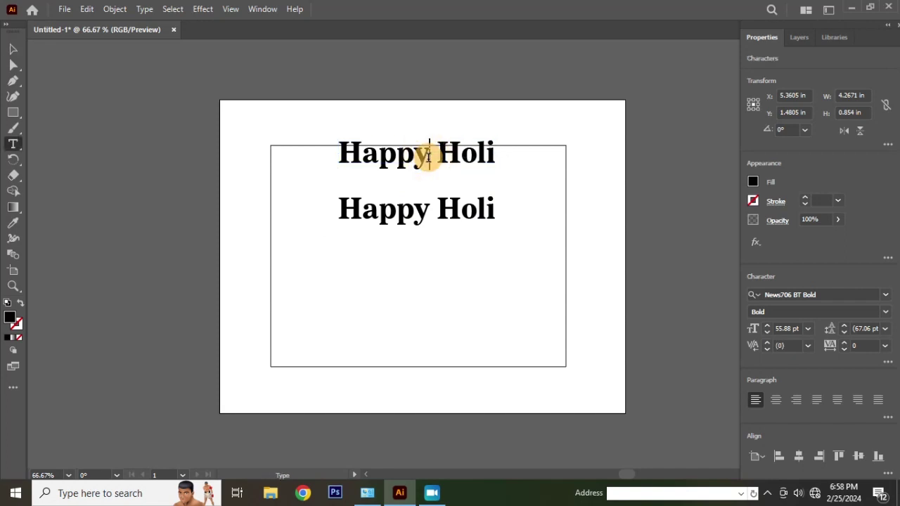
key(shift+End)
key(BackSpace)
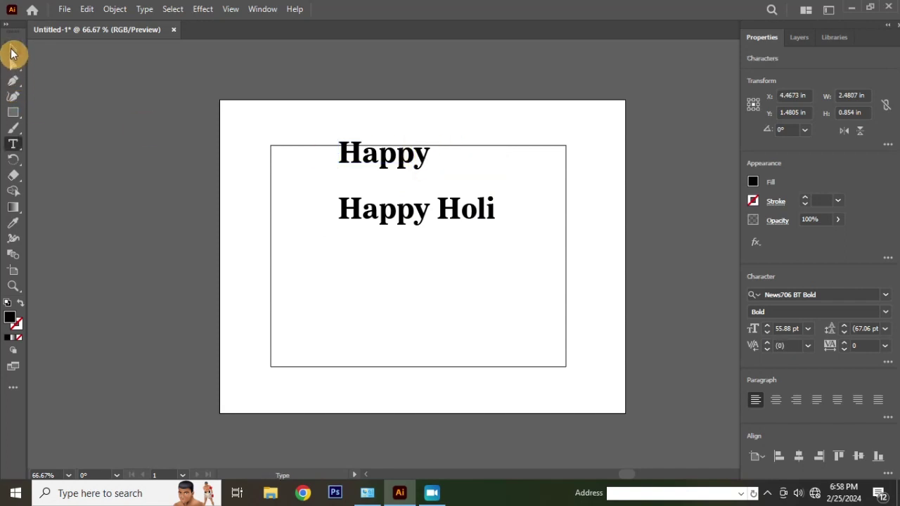
click(11, 53)
double_click(435, 210)
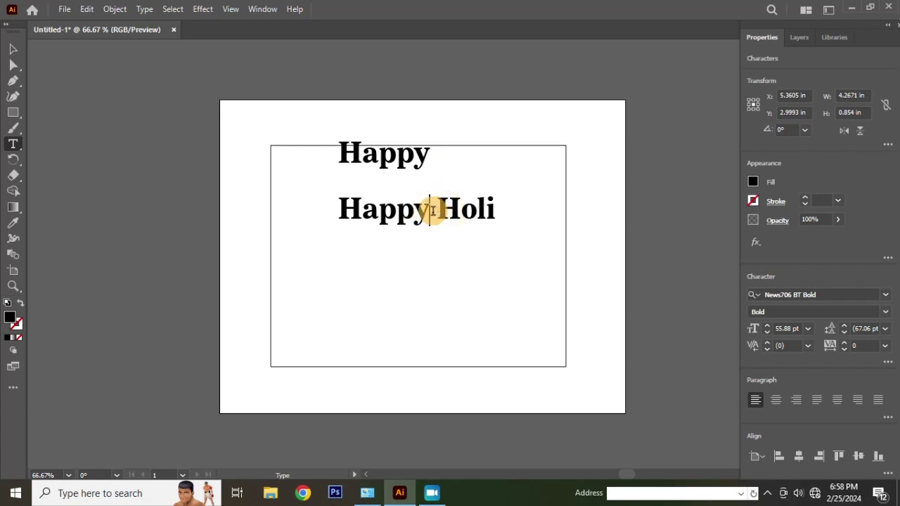
key(shift+Home)
key(BackSpace)
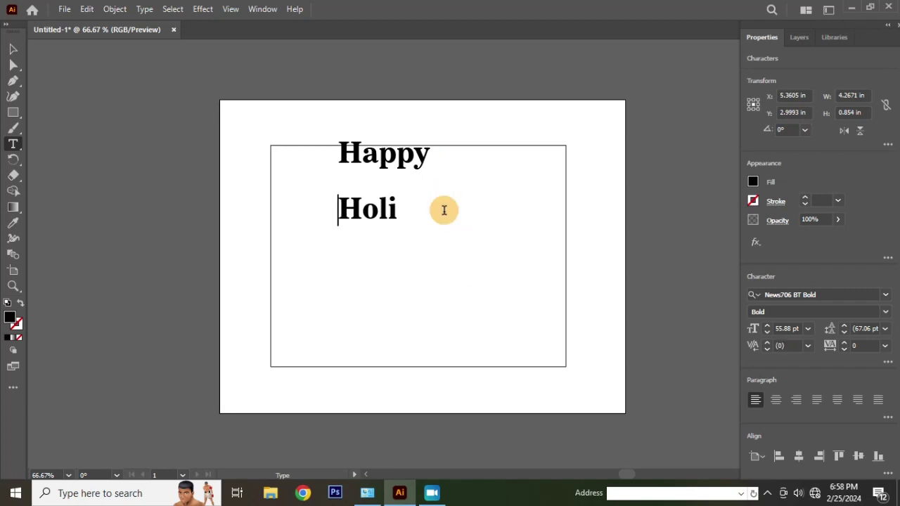
Enlarge Holi to about 127 pt and centre Happy above it
click(13, 49)
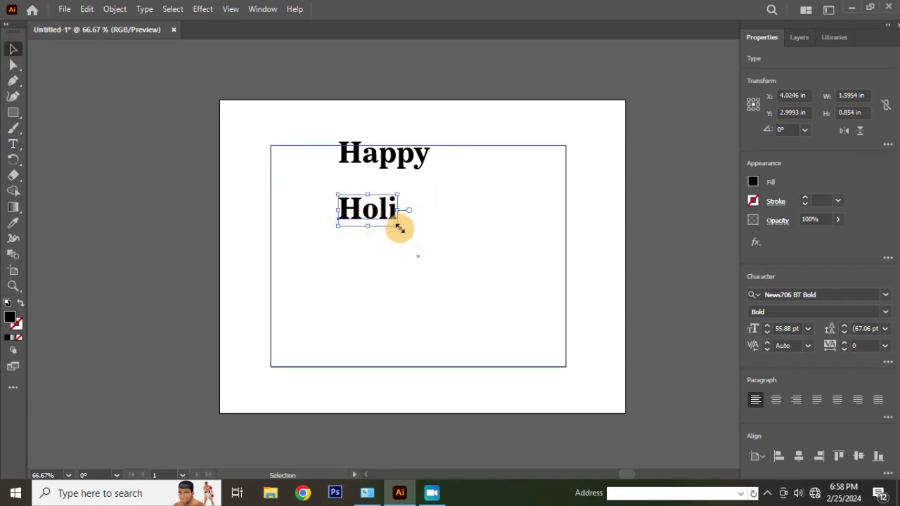
drag(399, 225, 436, 245)
drag(403, 214, 444, 240)
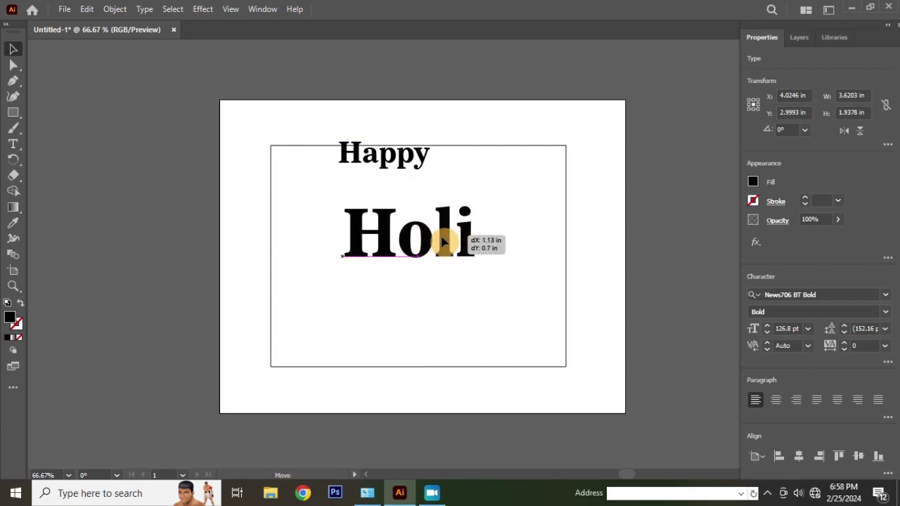
drag(411, 168, 431, 186)
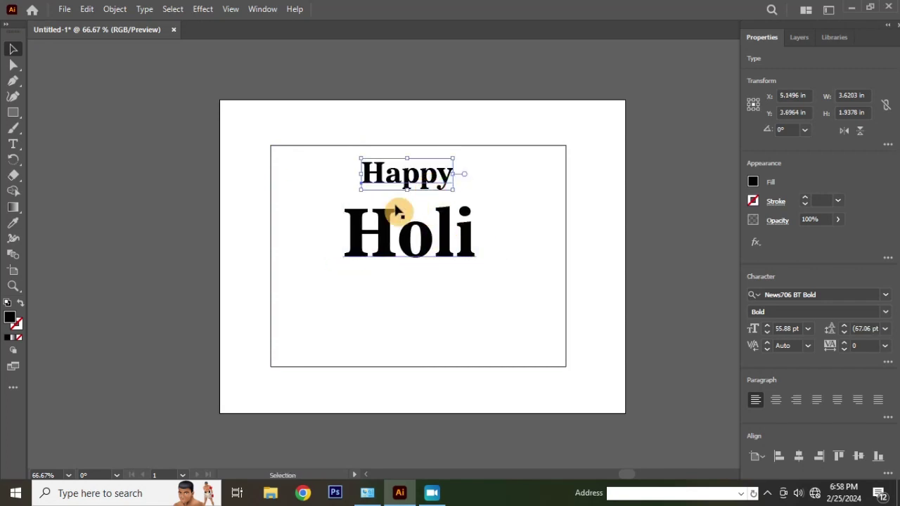
click(352, 101)
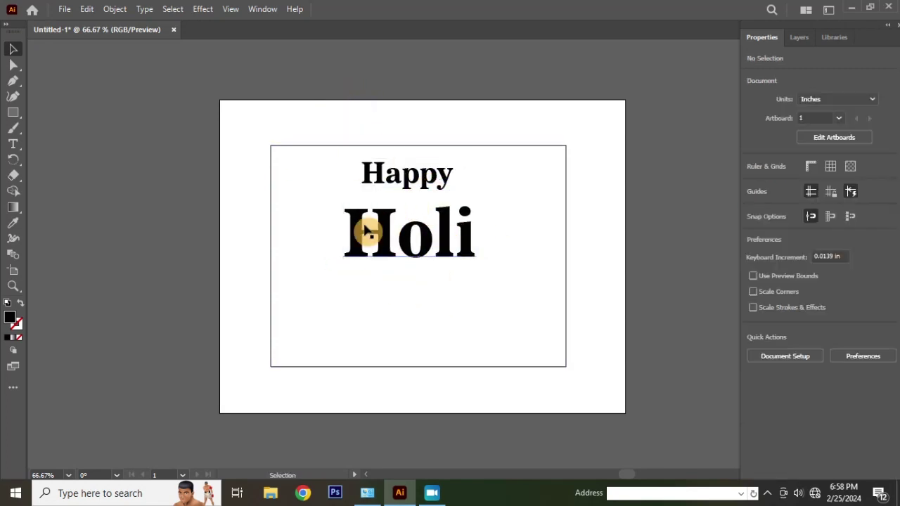
drag(391, 231, 393, 246)
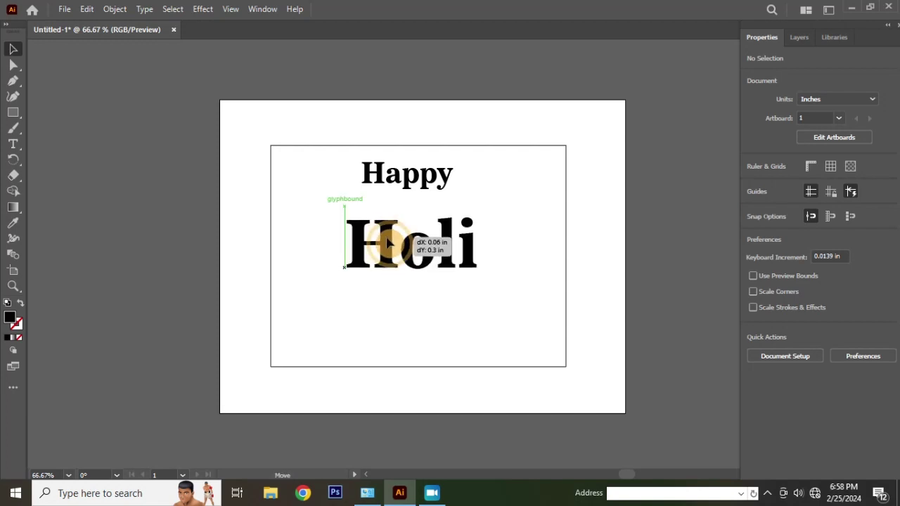
click(179, 146)
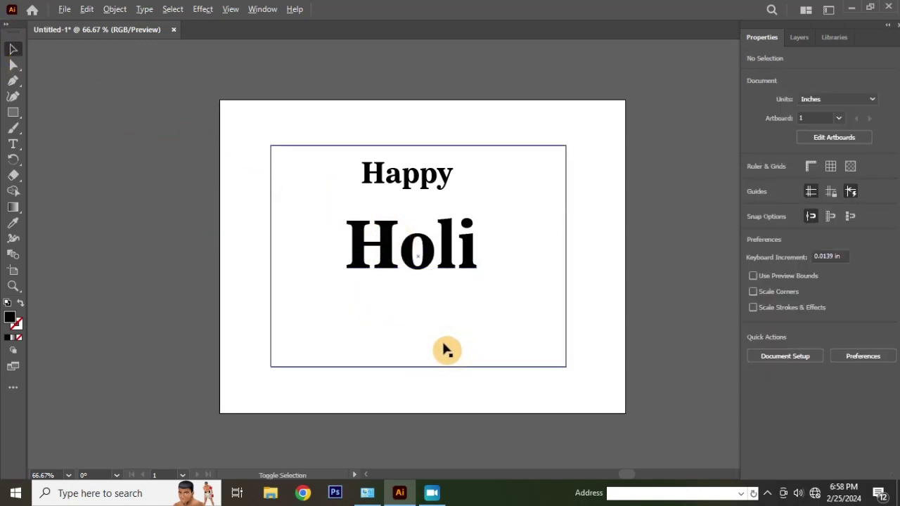
Draw a tall black rectangle below the Holi text
scroll(438, 350, up, 2)
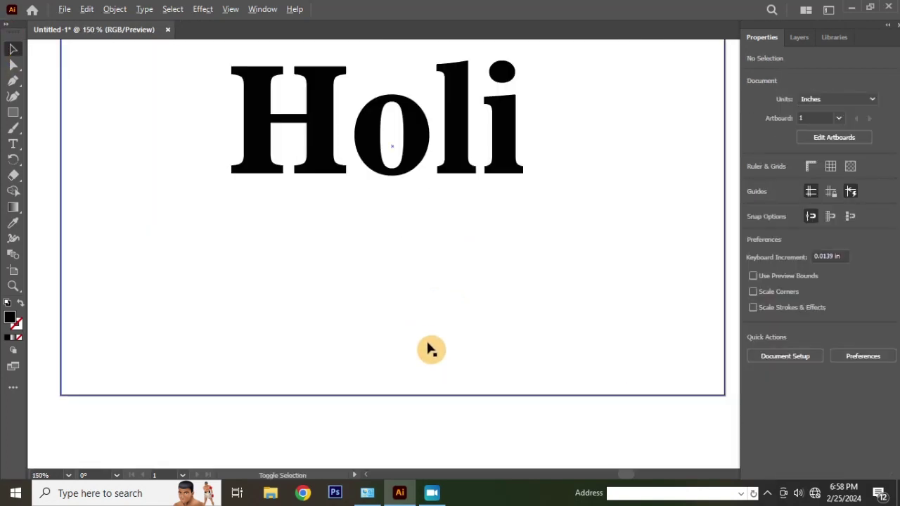
click(11, 118)
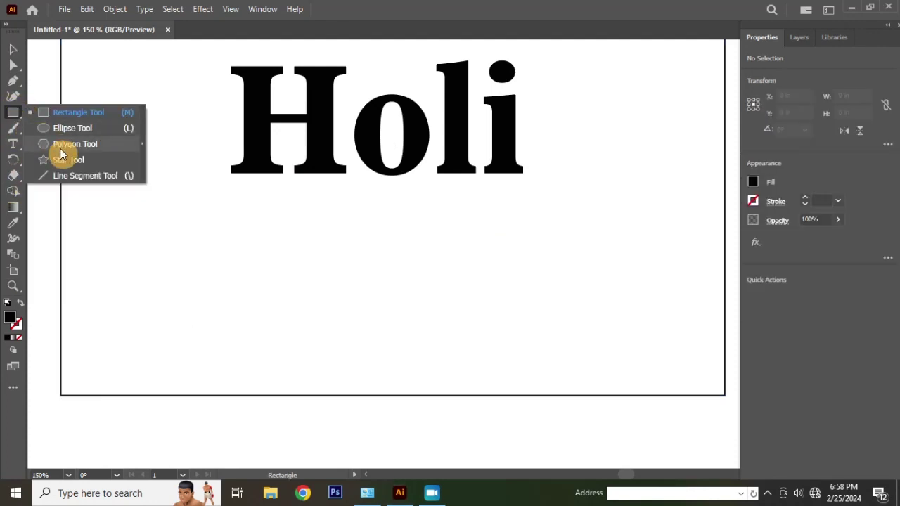
click(67, 113)
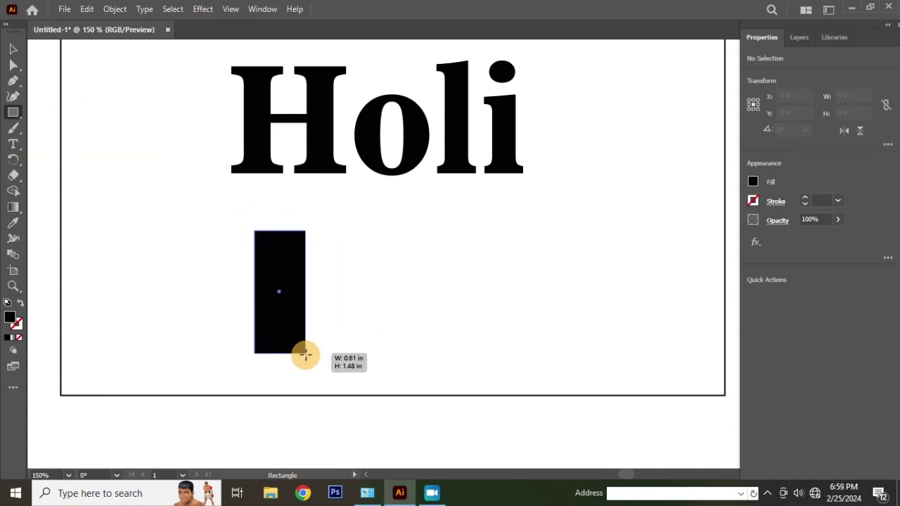
drag(350, 348, 343, 363)
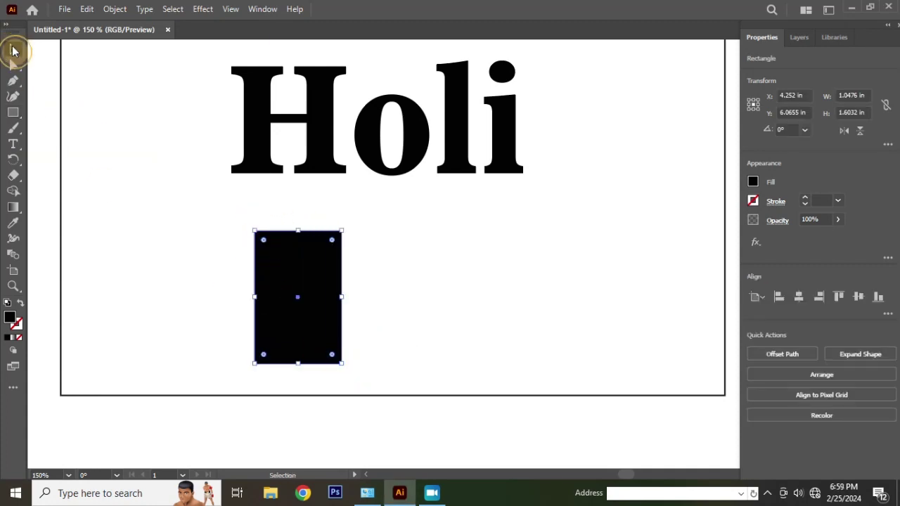
Add a top-middle anchor and pull both top corners together into a pointed wedge
click(17, 71)
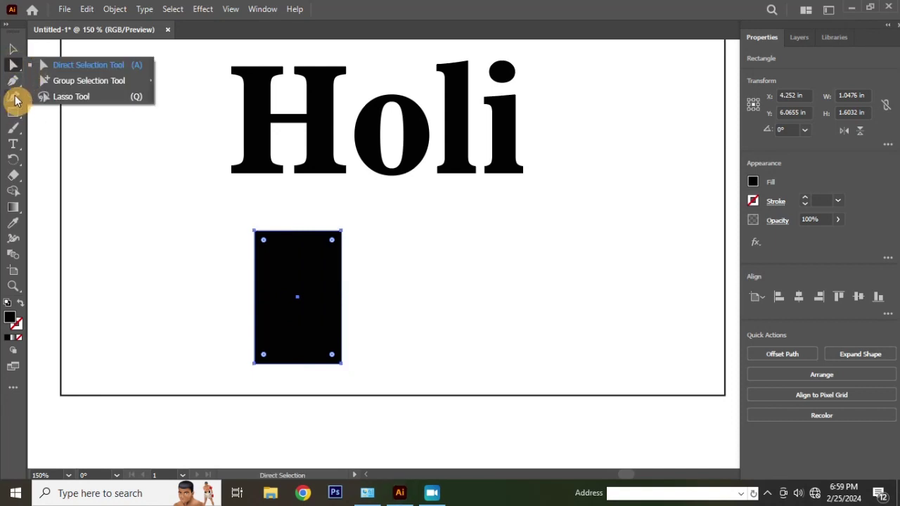
click(15, 101)
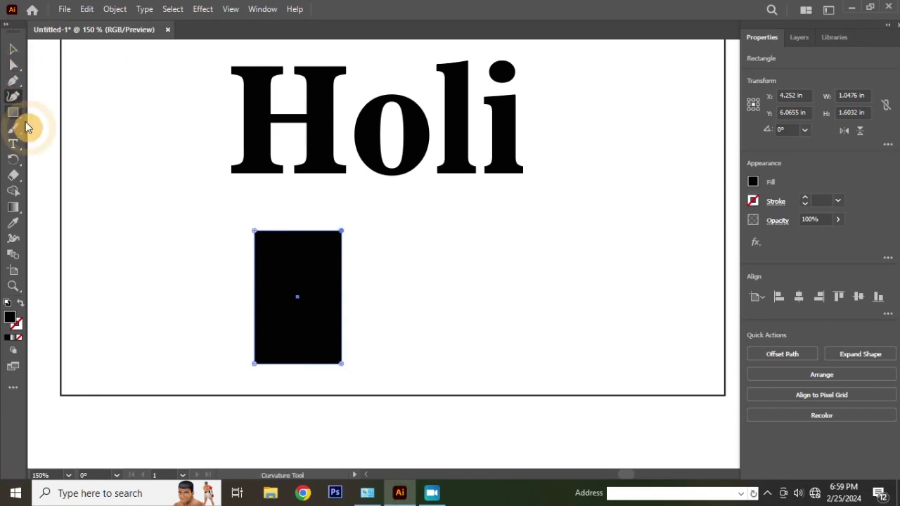
click(297, 231)
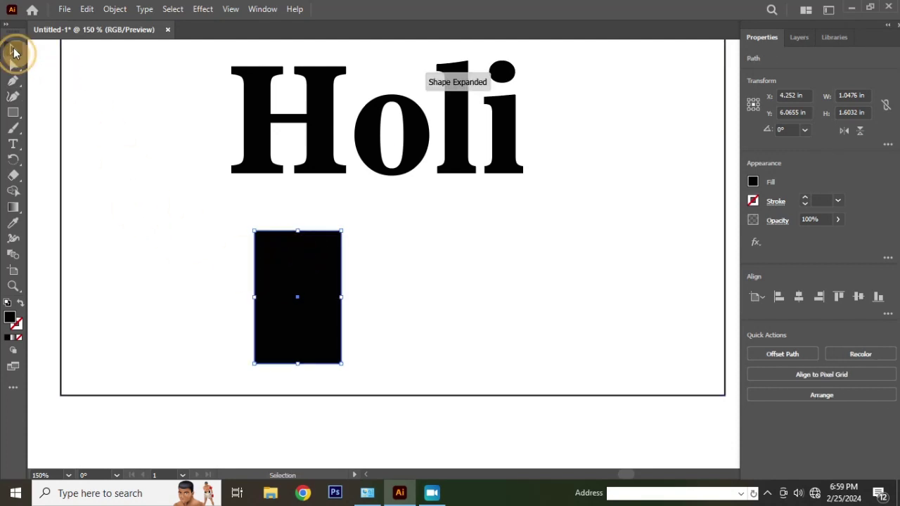
click(14, 64)
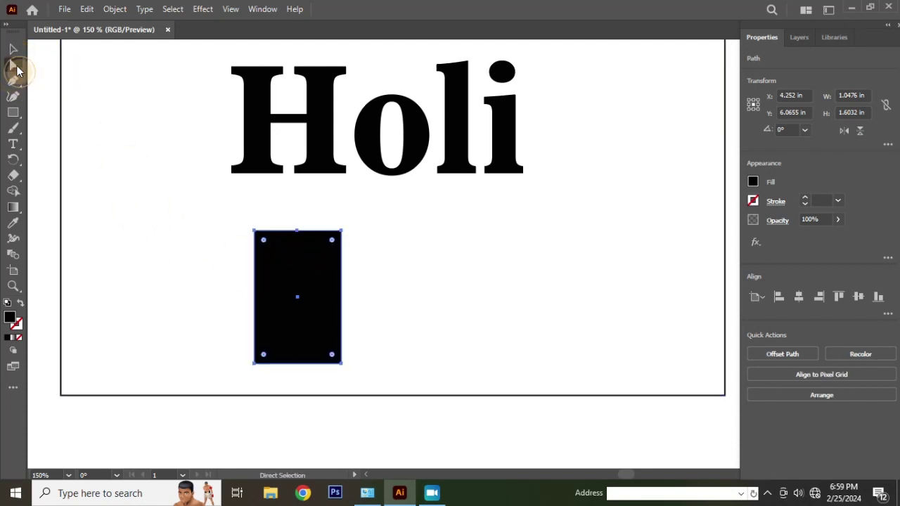
click(255, 232)
drag(256, 237, 300, 241)
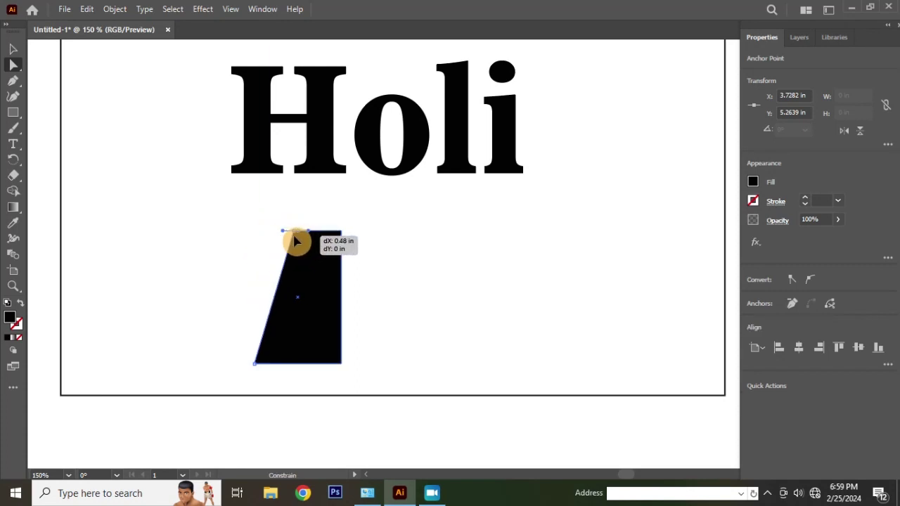
key(ctrl+z)
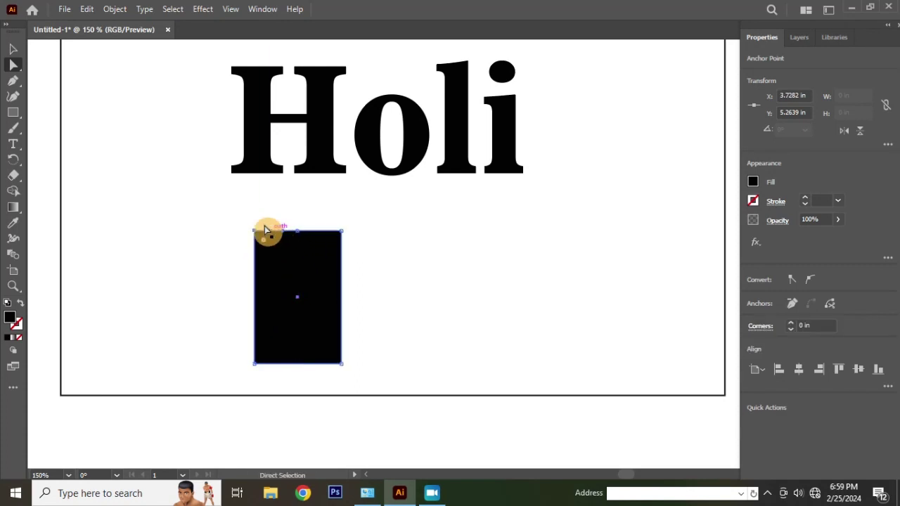
scroll(284, 285, up, 1)
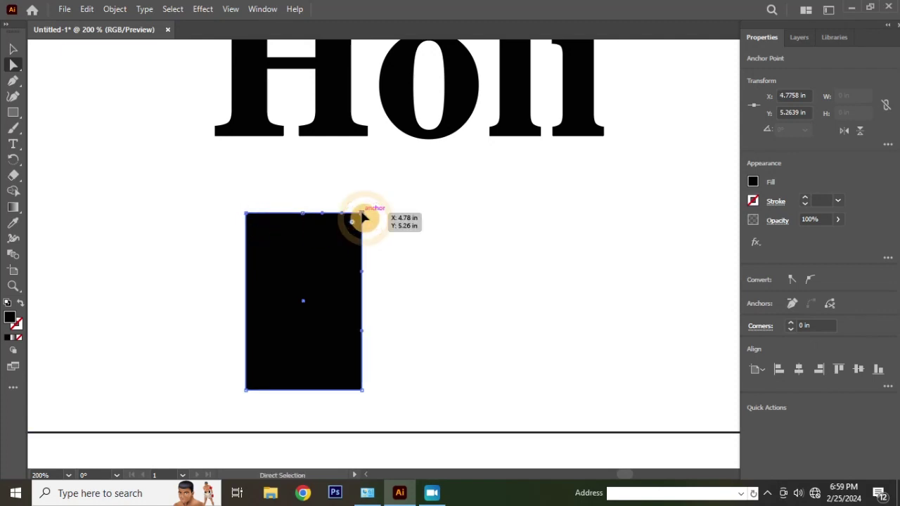
drag(362, 213, 307, 215)
mouse_move(246, 214)
mouse_down()
mouse_move(275, 222)
mouse_move(305, 215)
mouse_up()
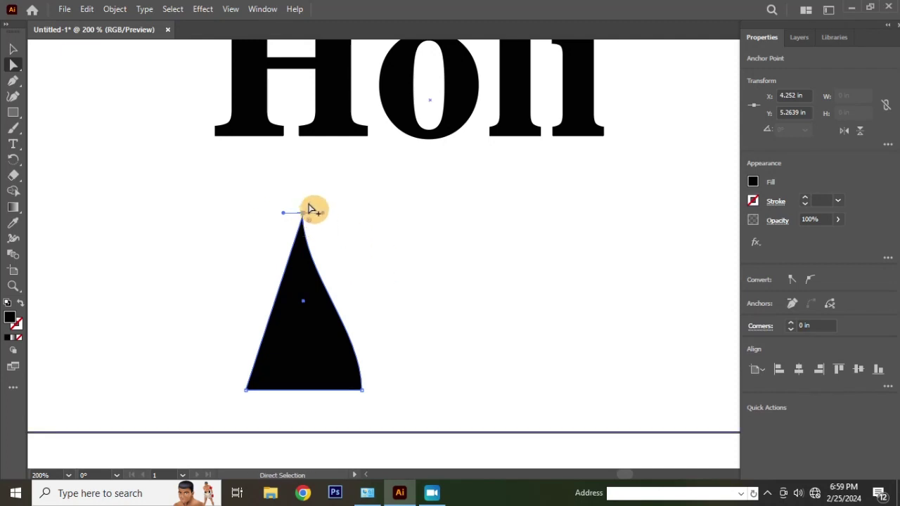
scroll(313, 205, down, 1)
click(12, 48)
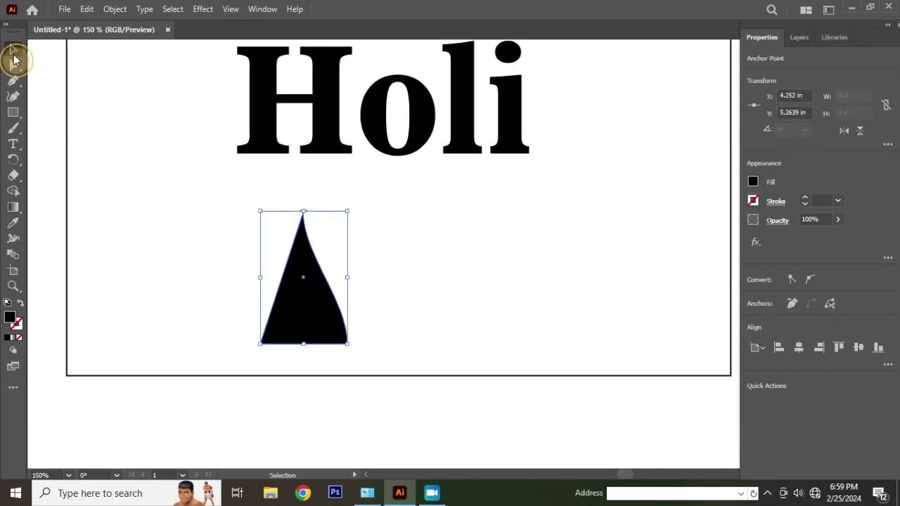
Move the wedge right and rotate copies around its tip, repeating with Ctrl+D into a starburst
click(308, 294)
drag(314, 304, 380, 304)
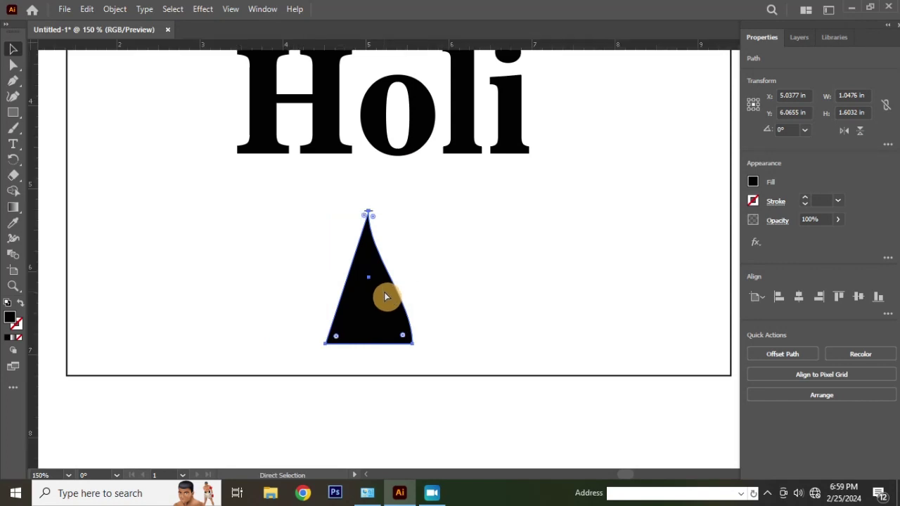
key(r)
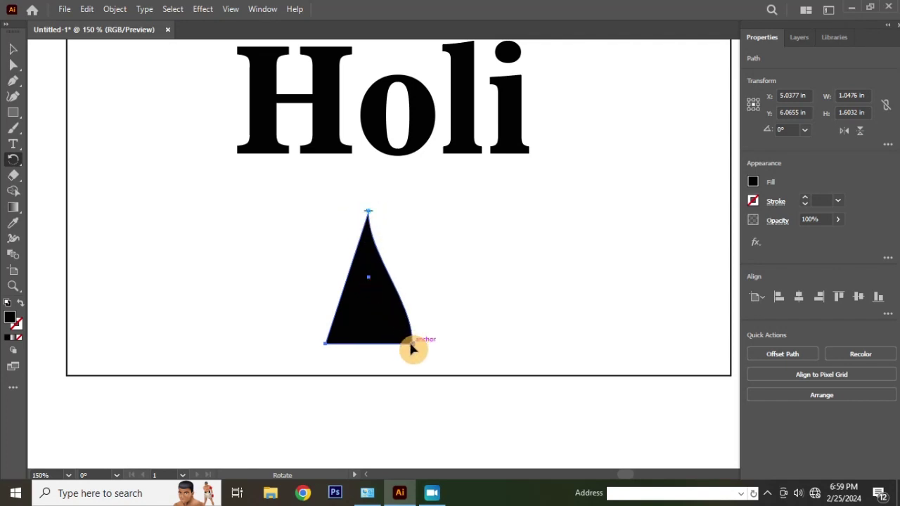
drag(411, 348, 470, 260)
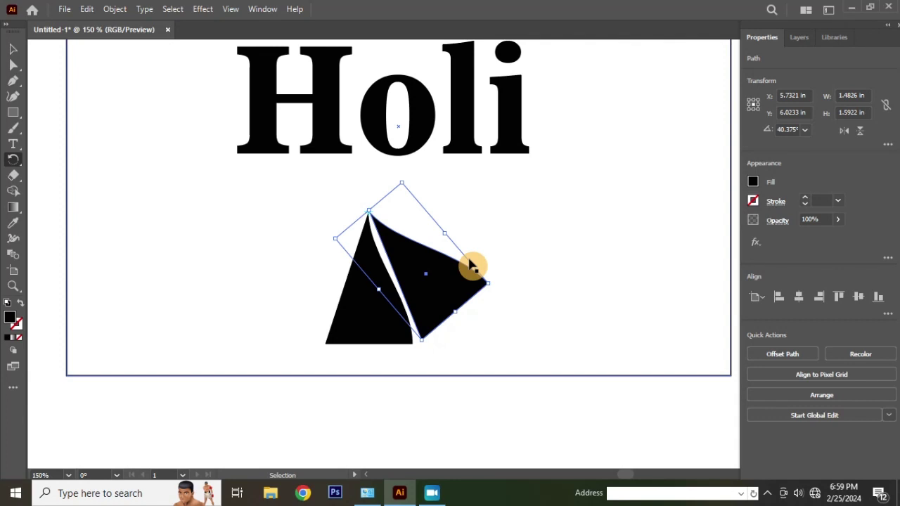
key(ctrl+d)
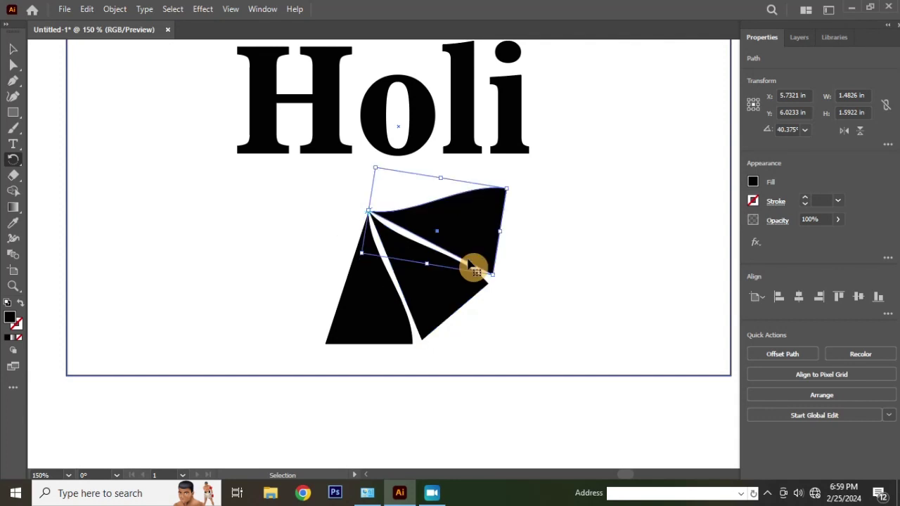
key(ctrl+d)
key(ctrl+d)
key(ctrl+d)
key(ctrl+d)
key(ctrl+d)
key(ctrl+d)
key(ctrl+d)
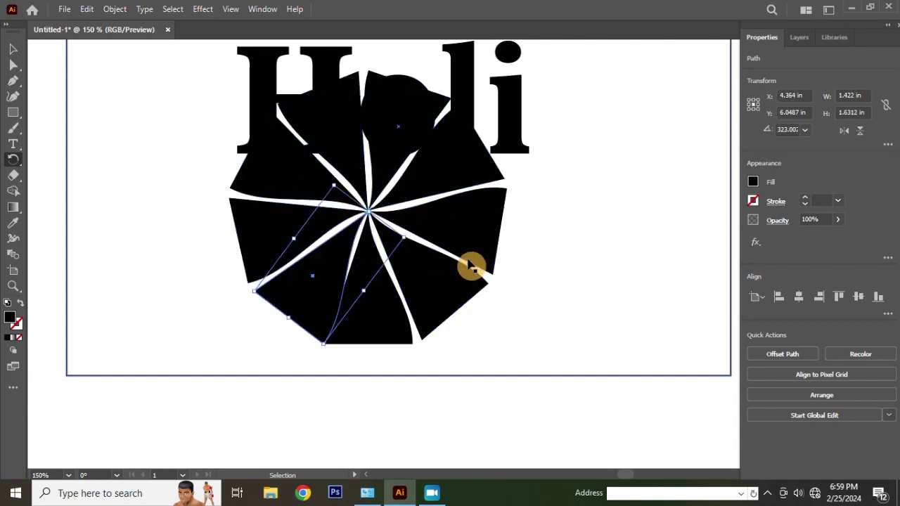
click(13, 48)
scroll(372, 260, down, 2)
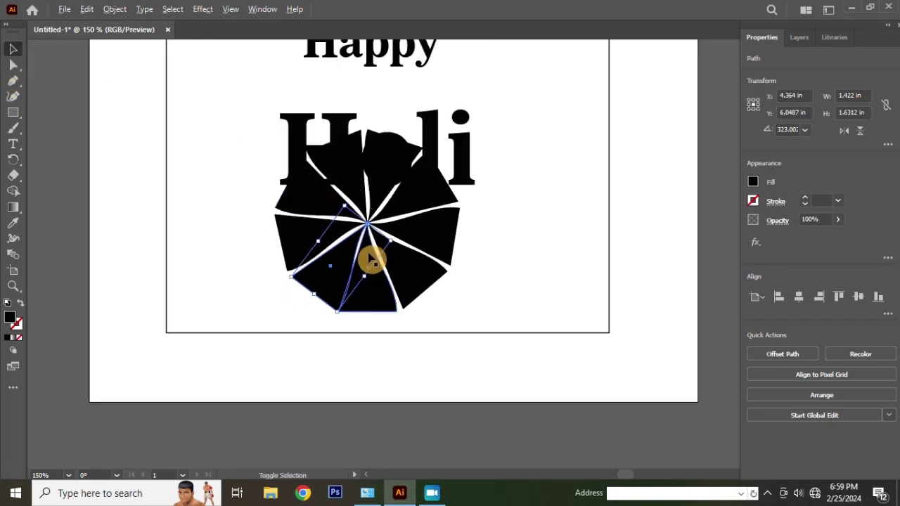
click(245, 121)
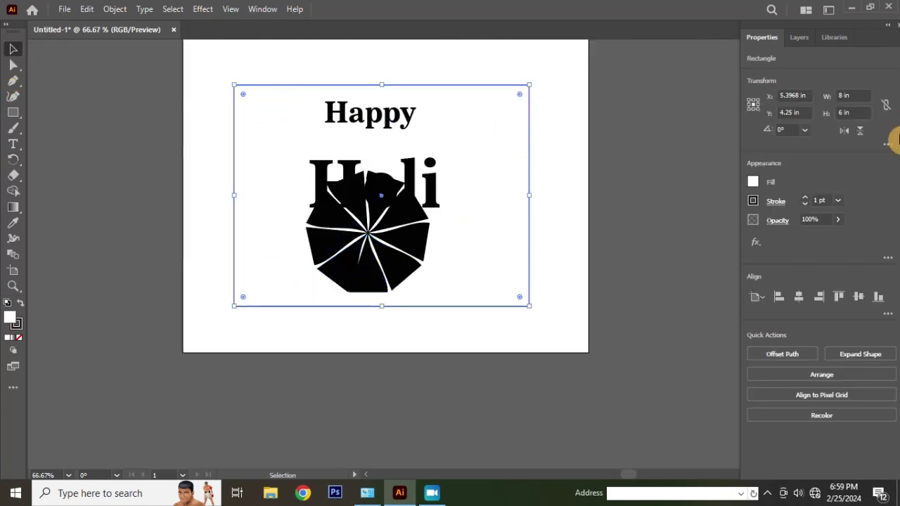
Lock the background <Rectangle> sublayer of Layer 1 in the Layers panel
click(801, 38)
click(779, 58)
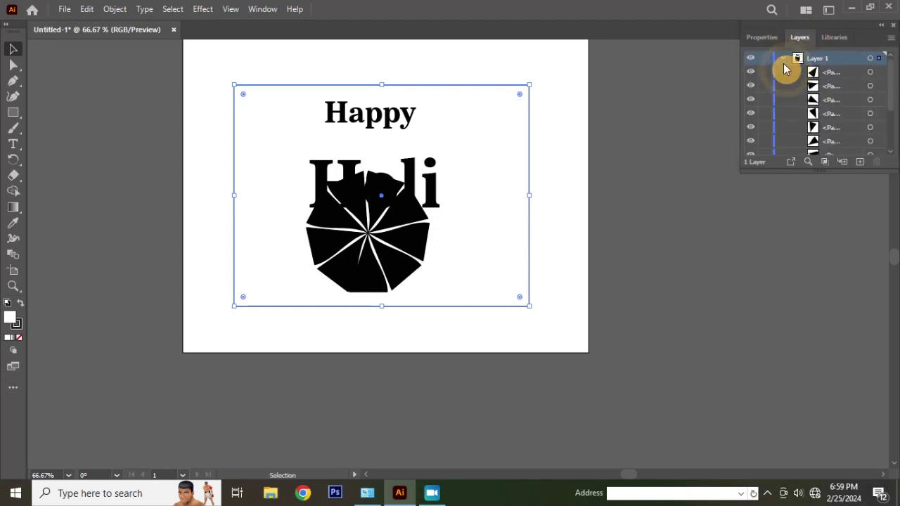
scroll(797, 131, down, 2)
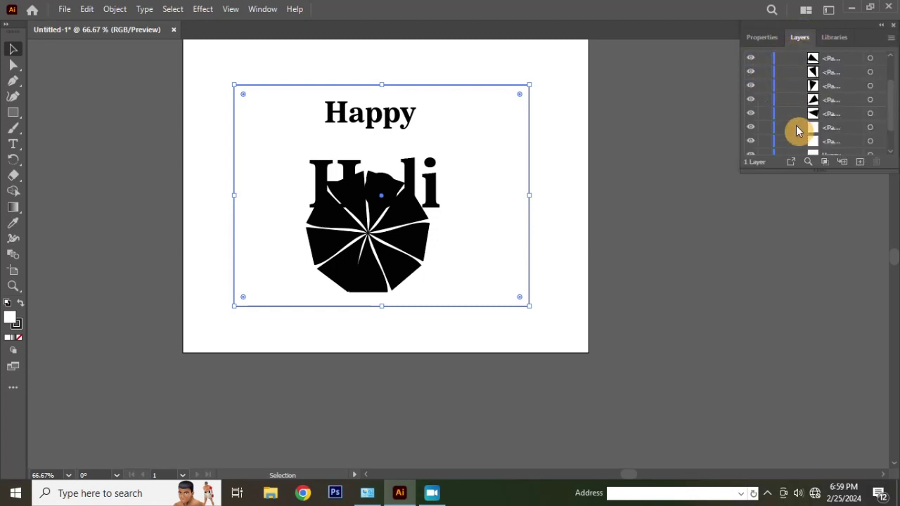
scroll(797, 130, down, 2)
click(750, 123)
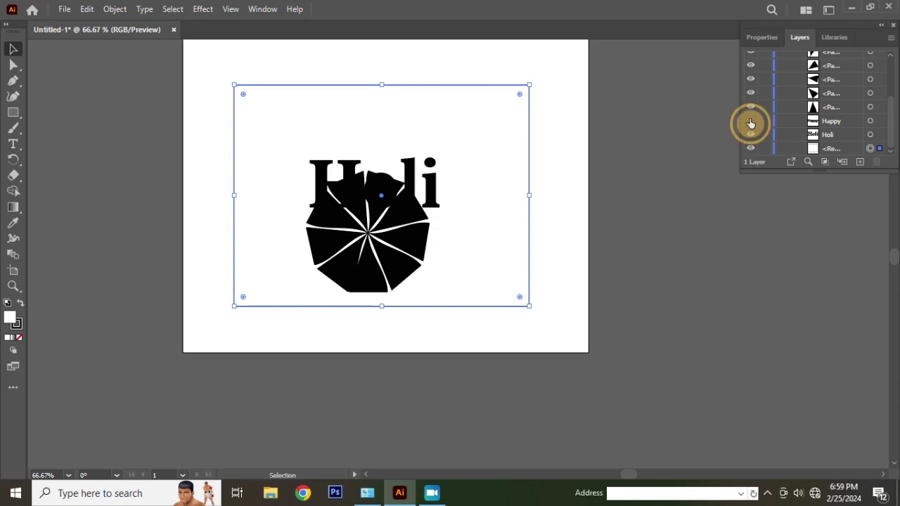
click(750, 123)
click(750, 148)
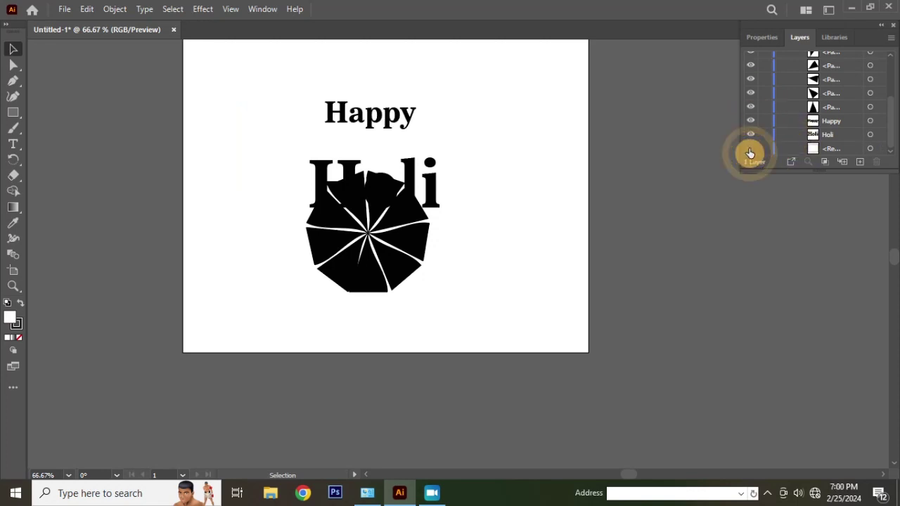
click(764, 148)
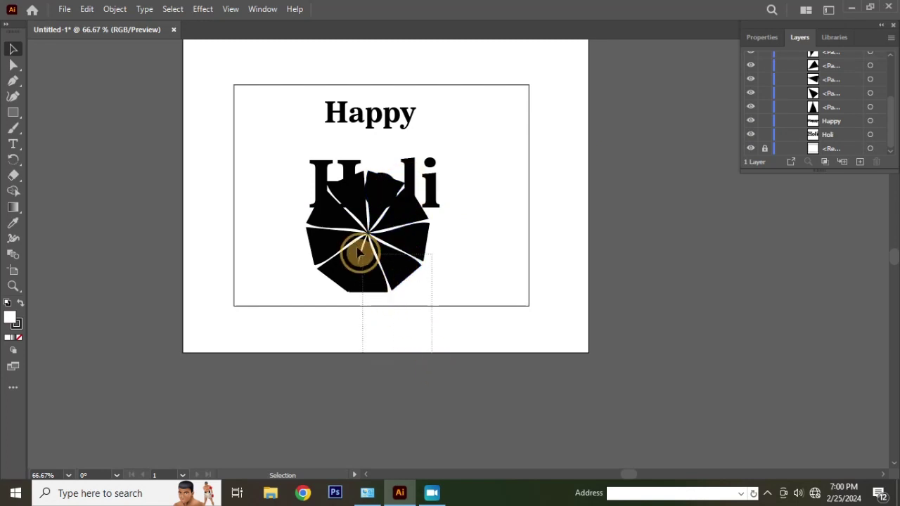
Move the Holi text up and to the right, beside Happy
drag(342, 227, 378, 246)
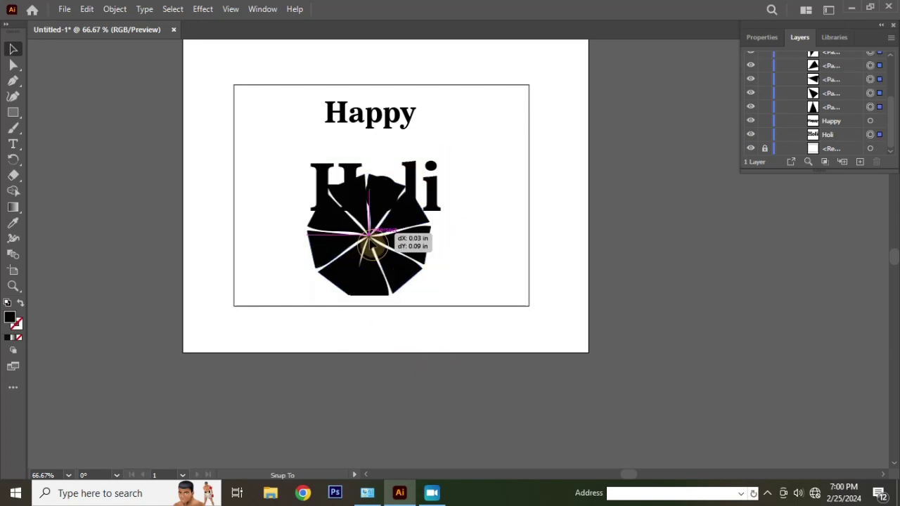
click(578, 219)
drag(421, 198, 541, 137)
click(509, 297)
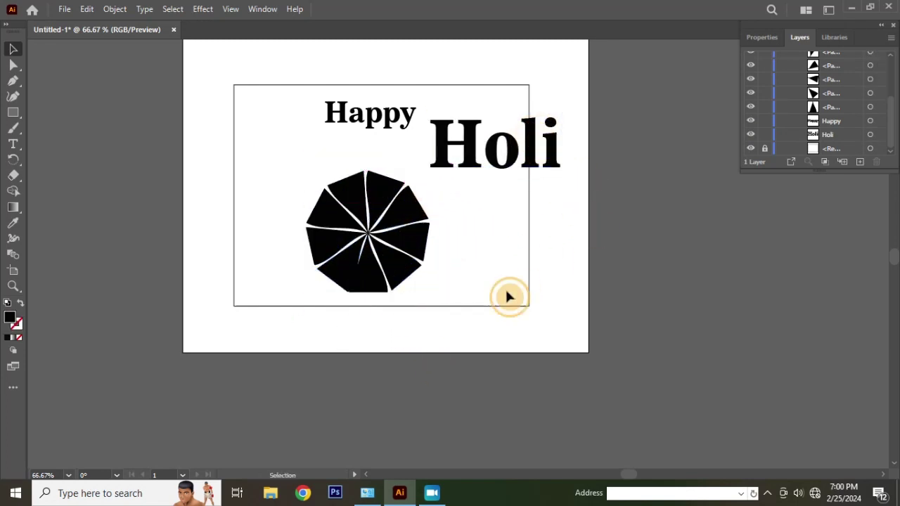
Squash the pinwheel wedges vertically into a flat canopy about 3.34 × 1.24 in
drag(452, 321, 311, 216)
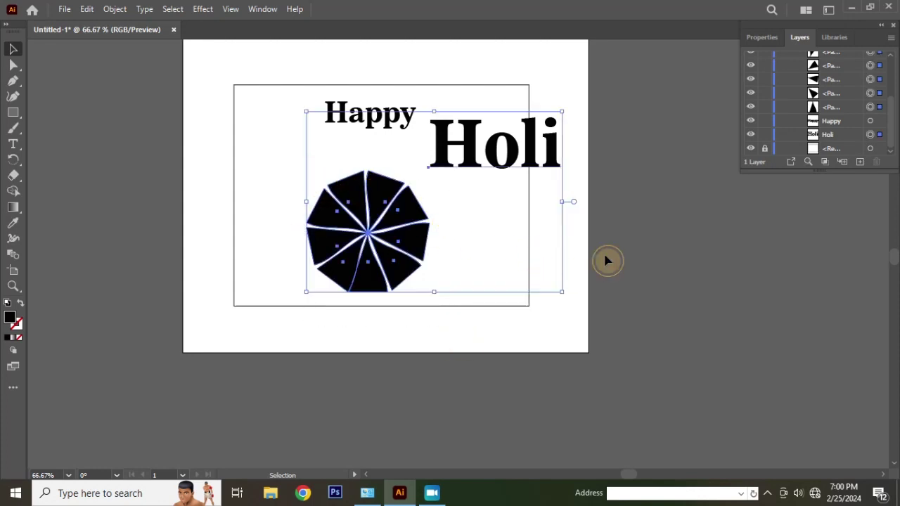
drag(418, 329, 327, 207)
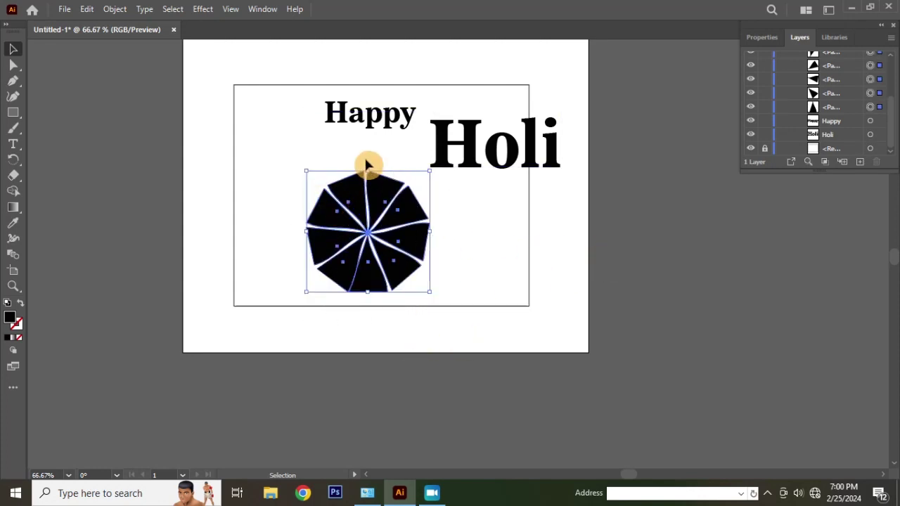
drag(372, 169, 371, 258)
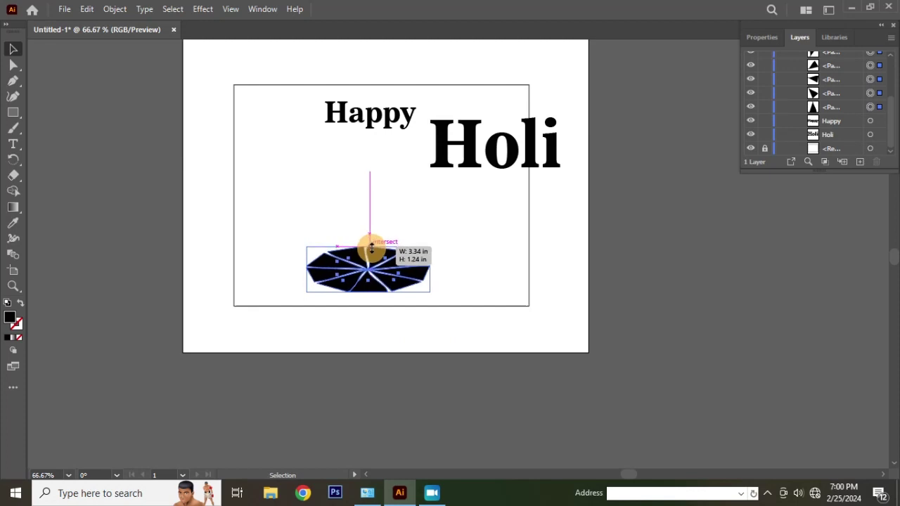
key(ctrl+equal)
key(ctrl+equal)
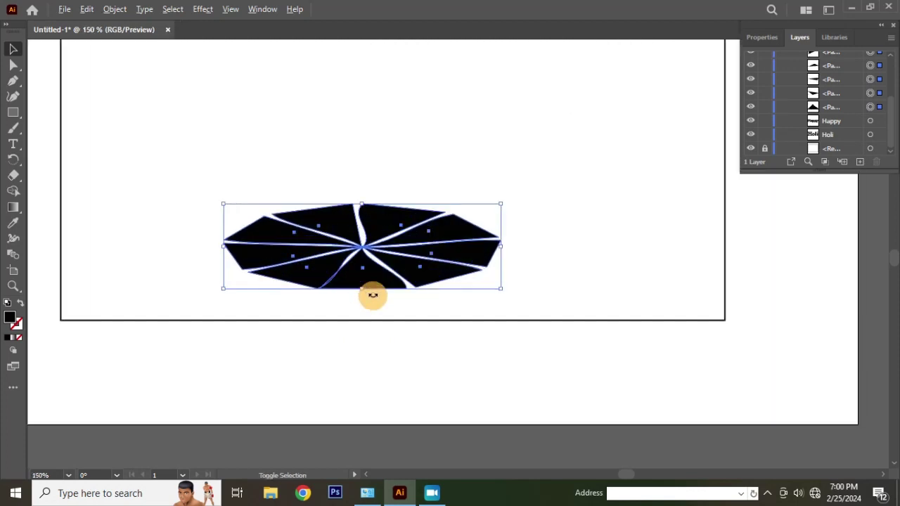
click(360, 342)
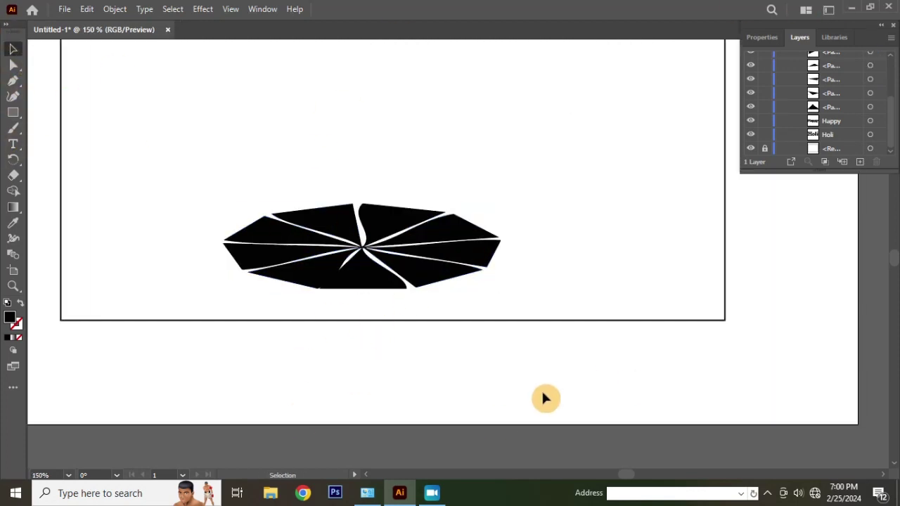
click(383, 226)
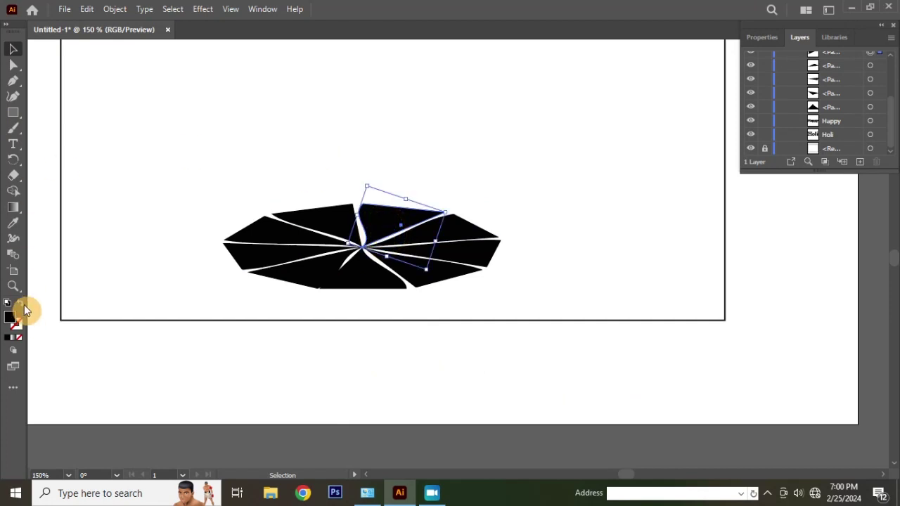
Fill the top pinwheel wedge with the Orange, Yellow gradient preset
click(16, 343)
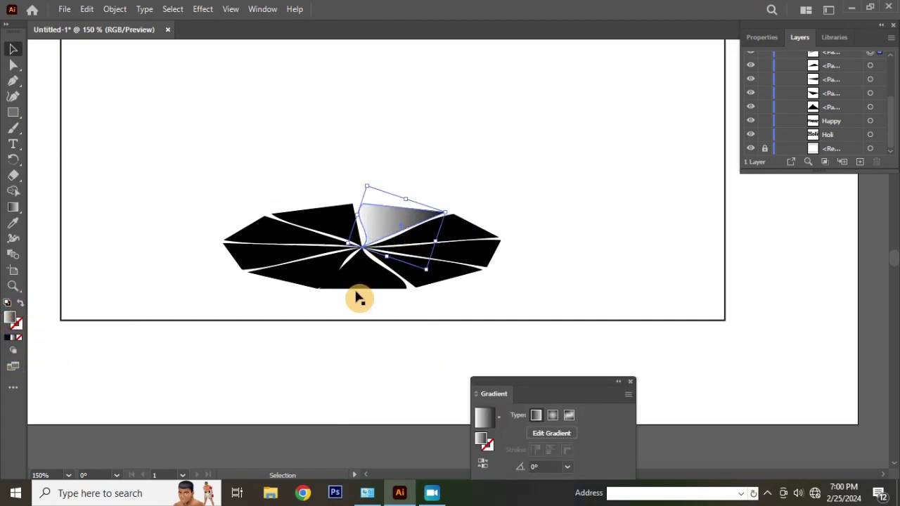
click(485, 417)
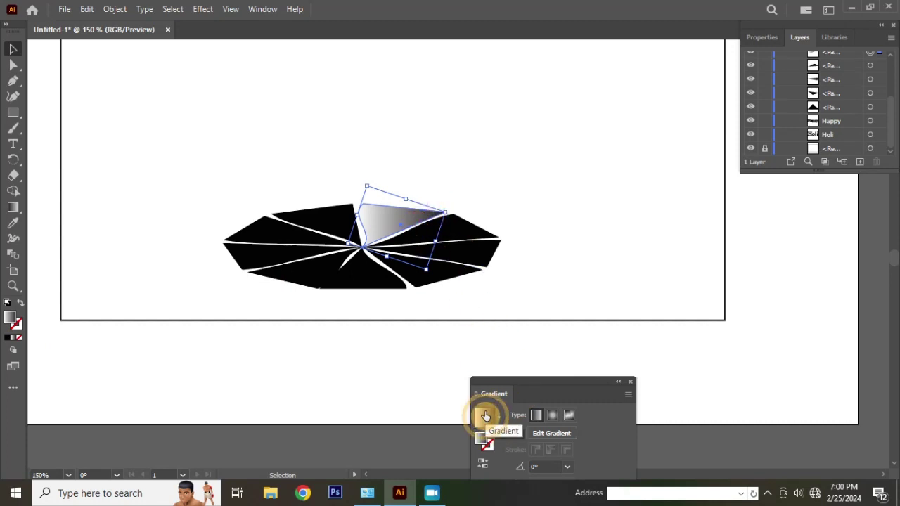
click(500, 428)
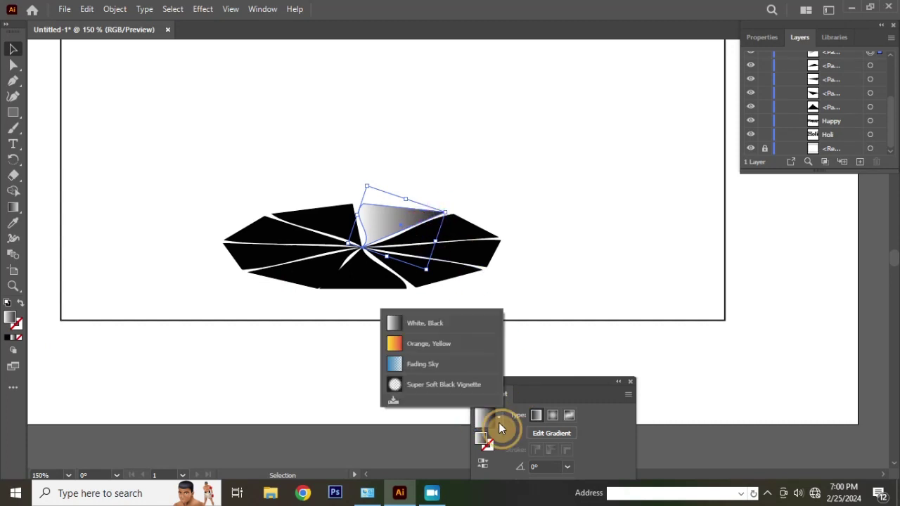
click(409, 348)
Give the wedge to its right the Fading Sky gradient preset
click(462, 235)
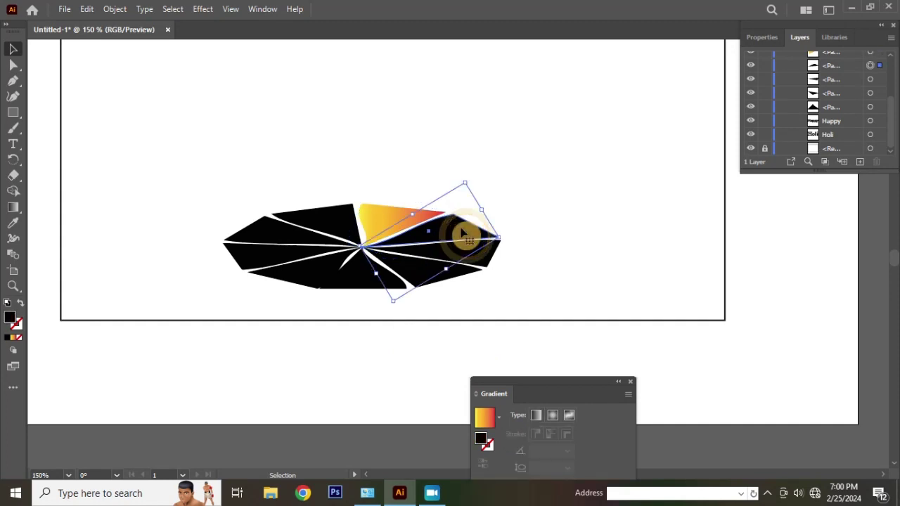
click(501, 425)
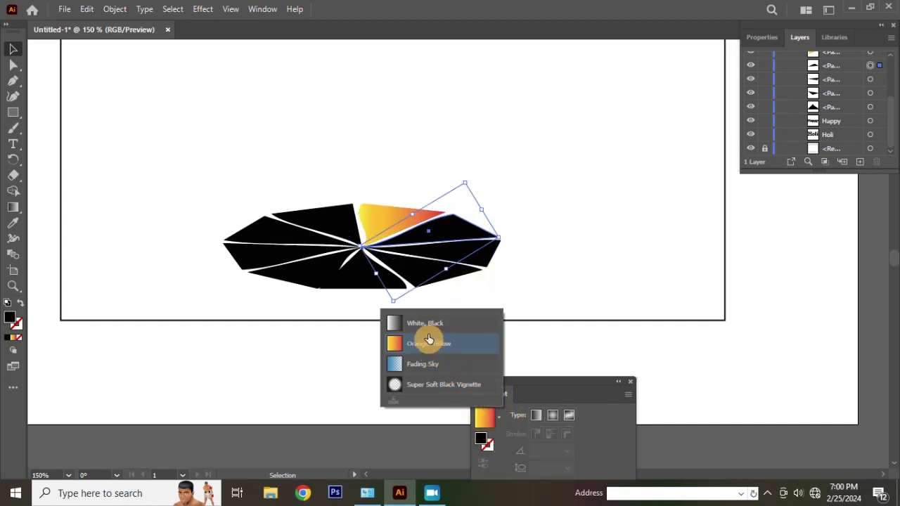
click(427, 325)
click(501, 422)
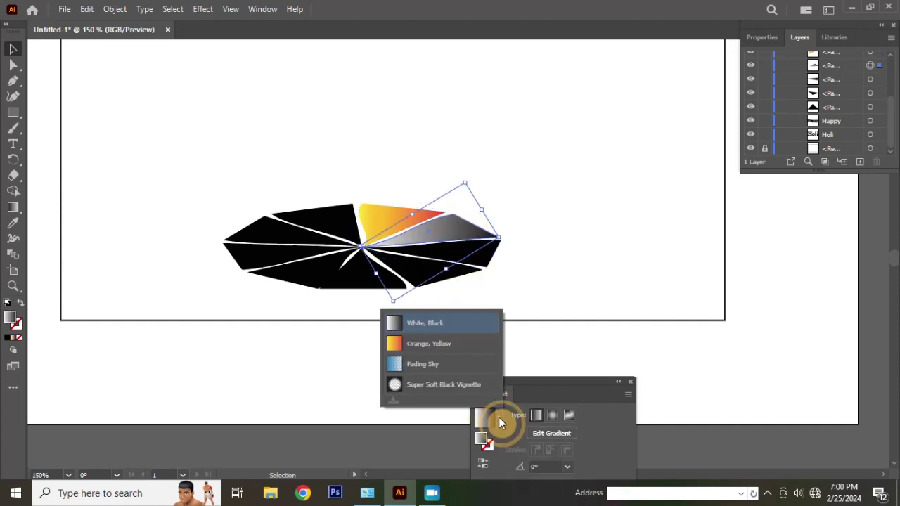
click(434, 366)
click(317, 214)
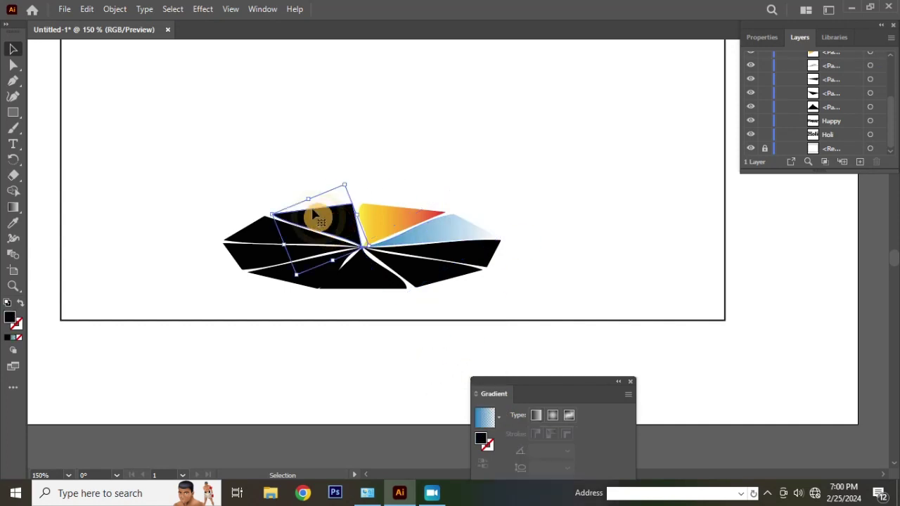
Fill the selected wedge solid red and the left wedge bright green
double_click(10, 320)
click(426, 166)
text(FF0000)
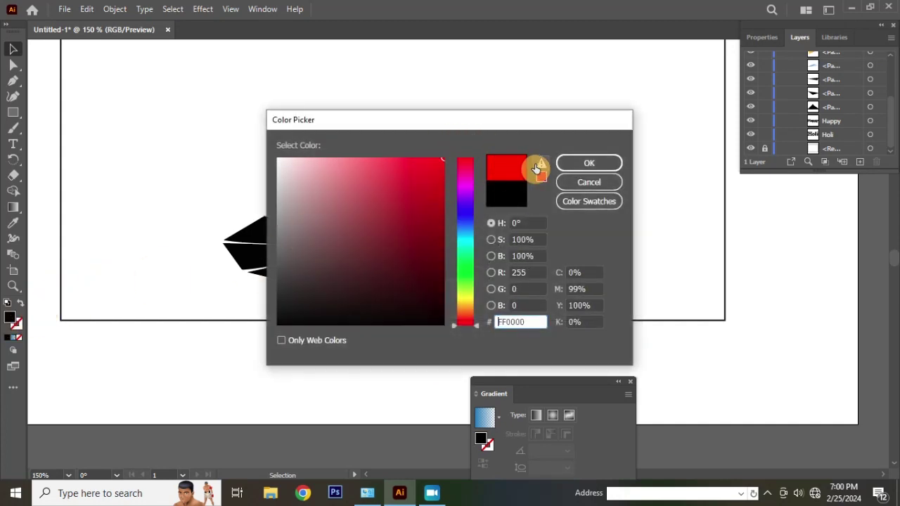
click(571, 164)
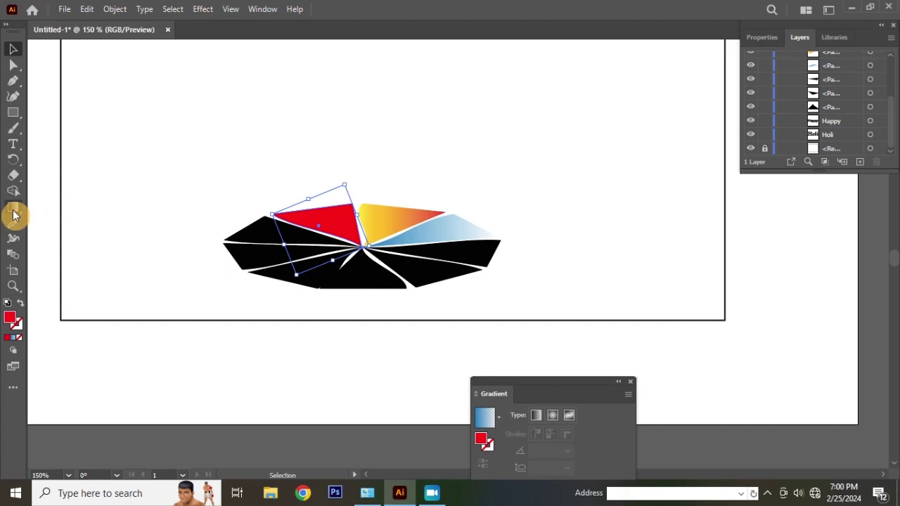
click(248, 232)
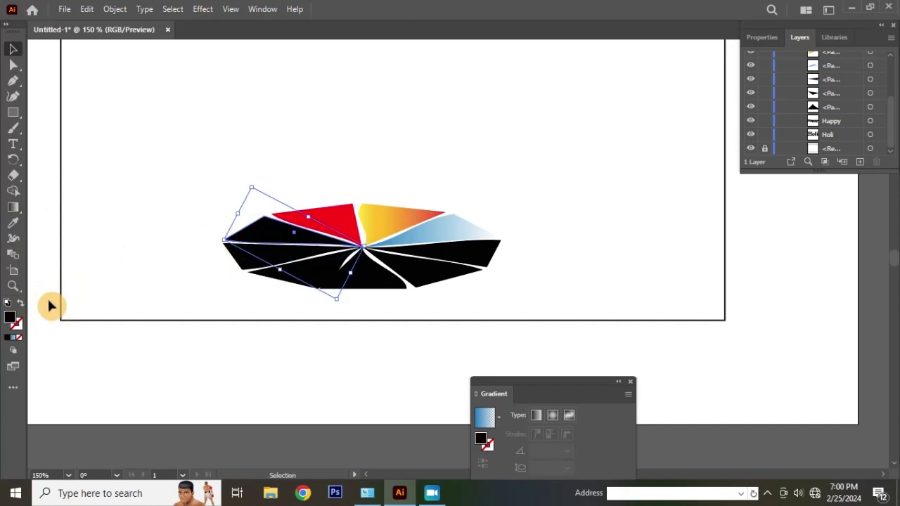
double_click(11, 319)
click(470, 273)
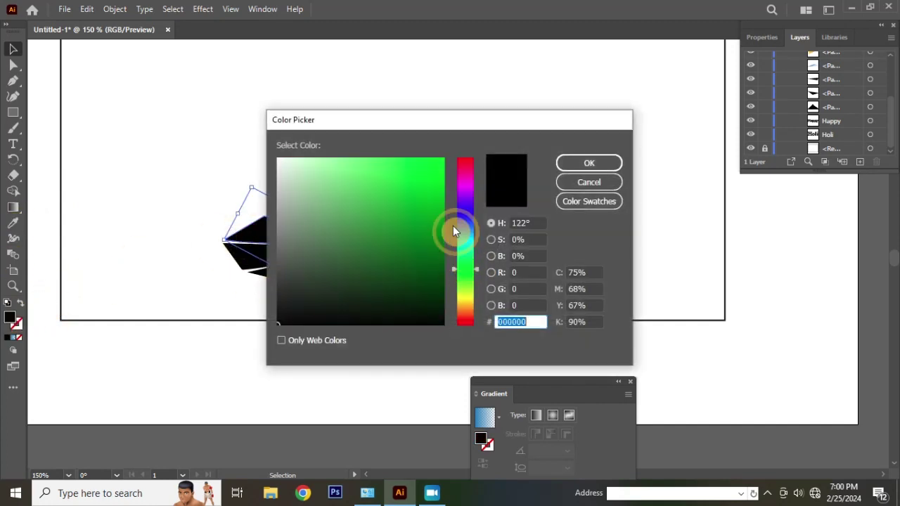
click(443, 158)
click(586, 163)
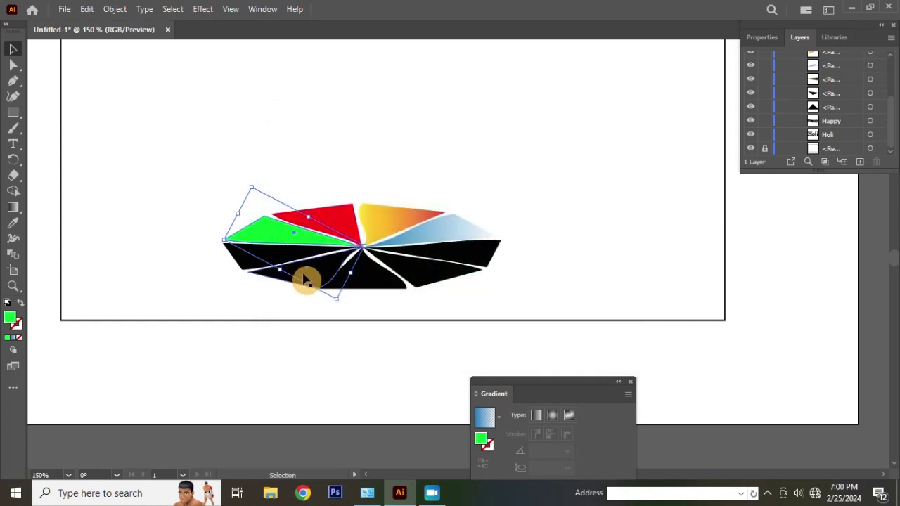
Fill the wedge below the green one cyan and the bottom-centre wedge saturated blue
click(309, 278)
double_click(11, 320)
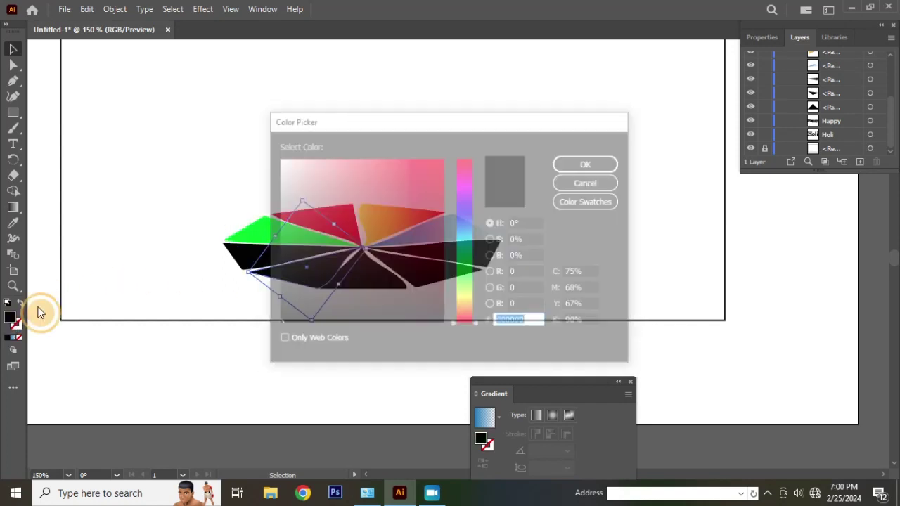
click(469, 242)
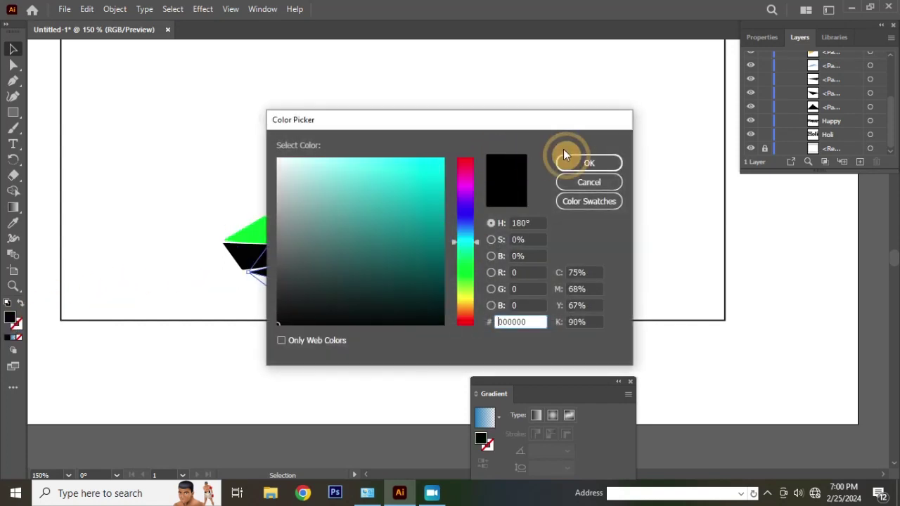
click(441, 168)
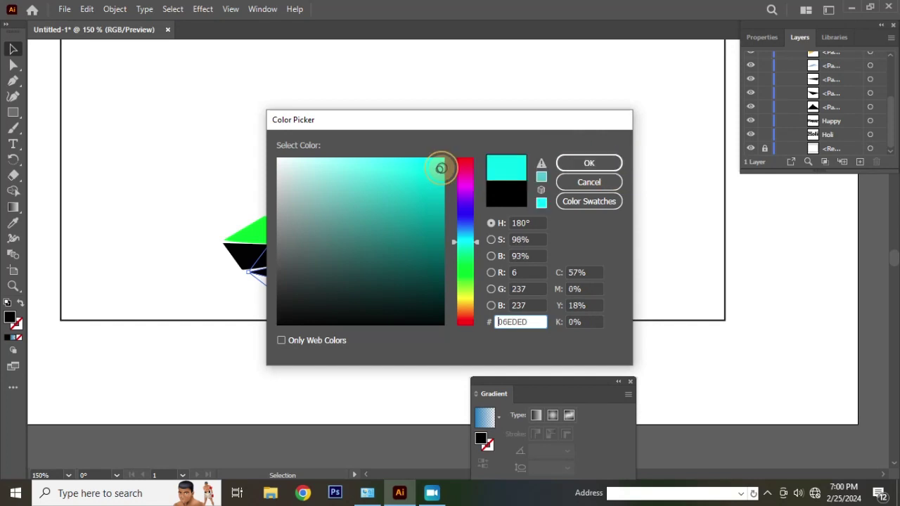
click(588, 164)
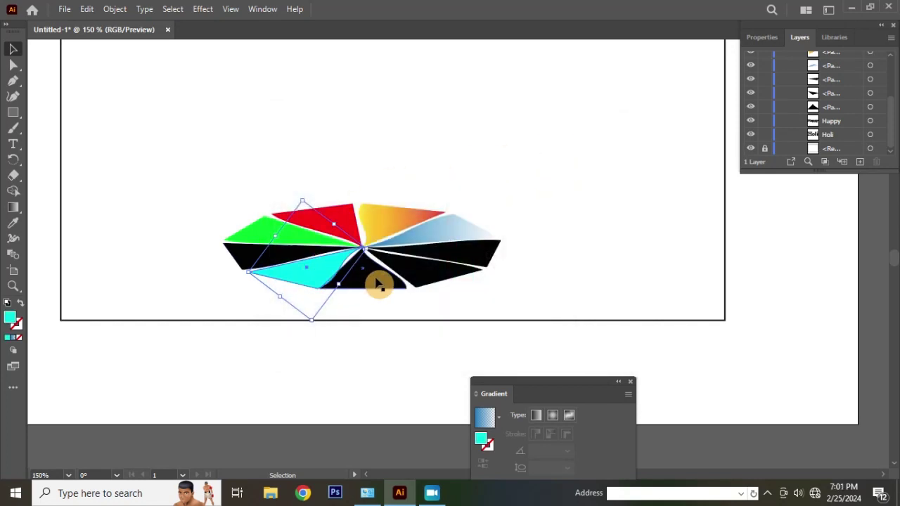
click(377, 283)
double_click(12, 320)
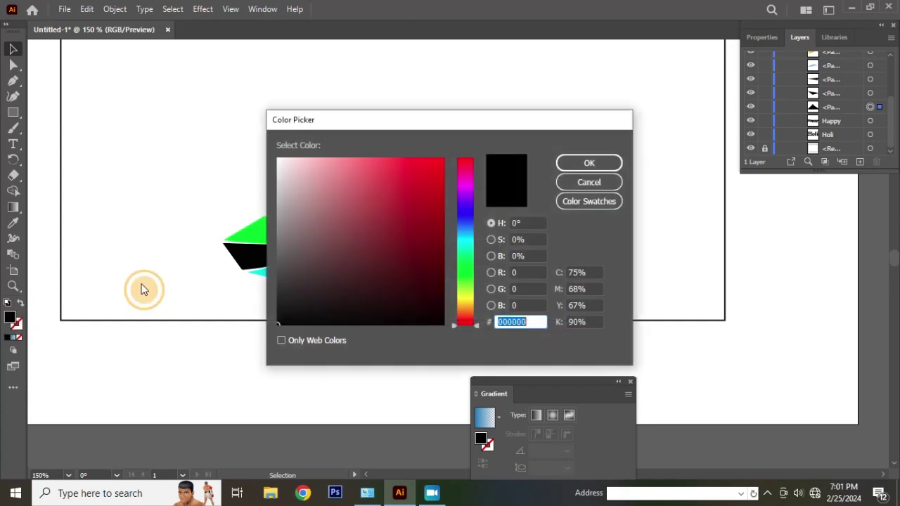
click(460, 214)
click(435, 179)
drag(436, 178, 546, 164)
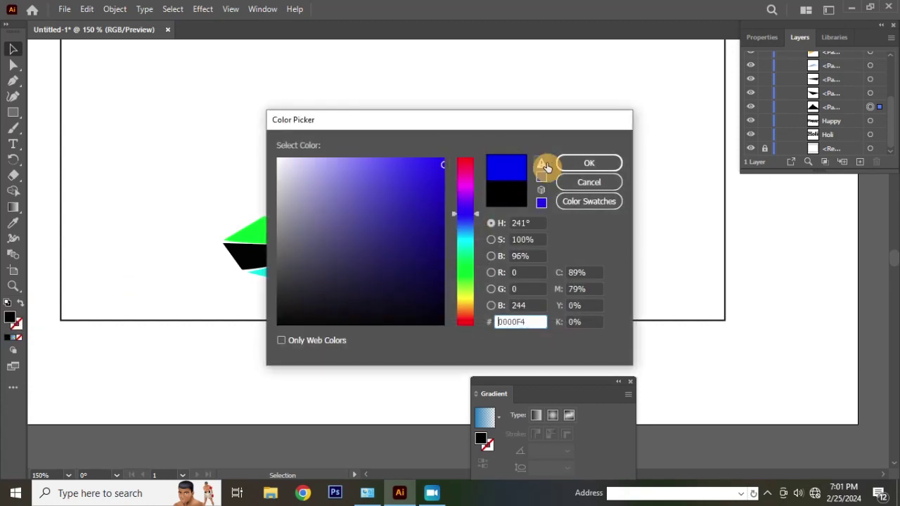
click(566, 163)
Fill the lower-right wedge strong yellow and the right wedge orange-red
click(447, 274)
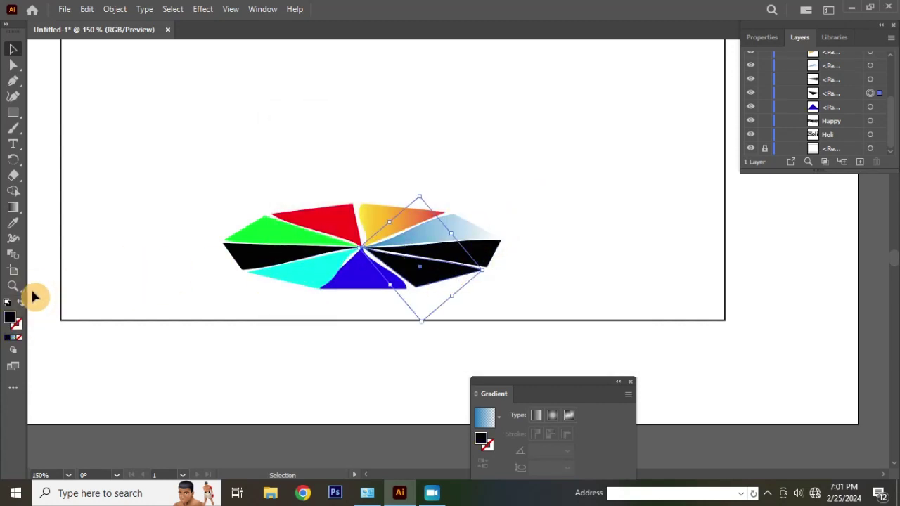
double_click(12, 319)
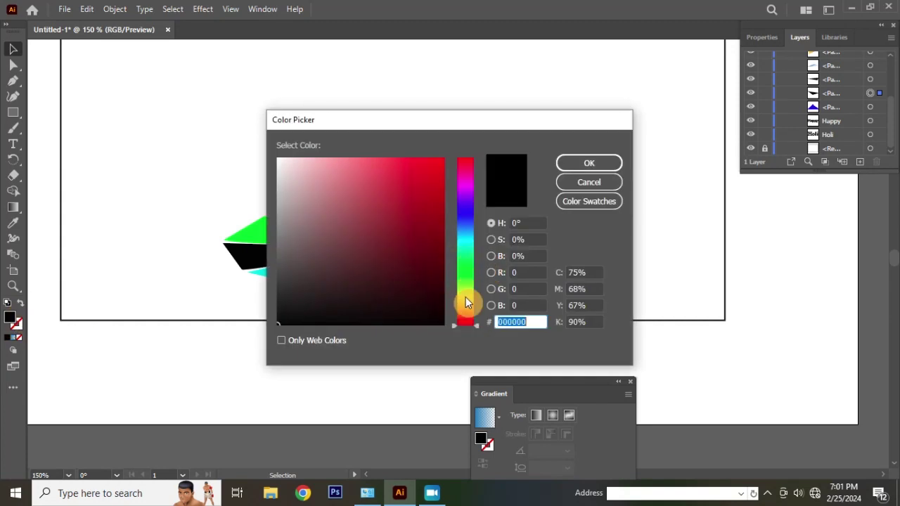
click(465, 296)
drag(407, 243, 443, 182)
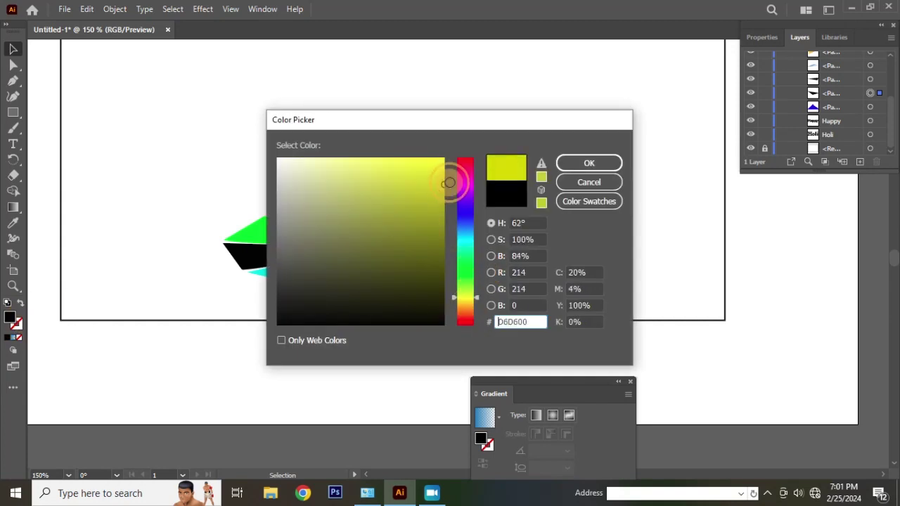
click(589, 163)
click(482, 259)
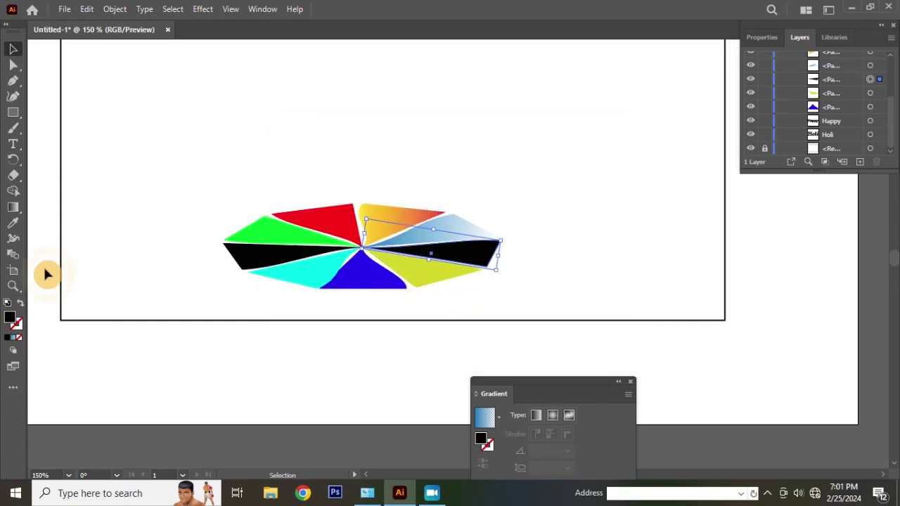
double_click(10, 318)
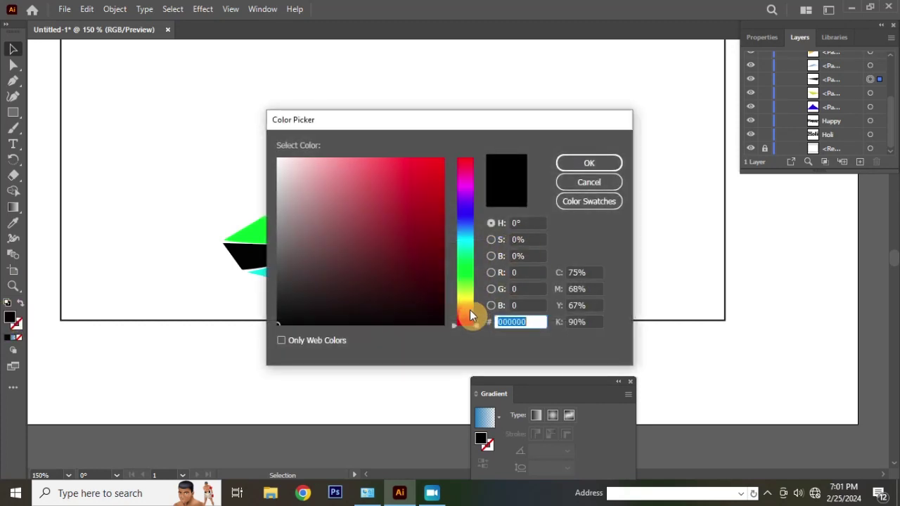
click(467, 311)
click(433, 168)
click(589, 163)
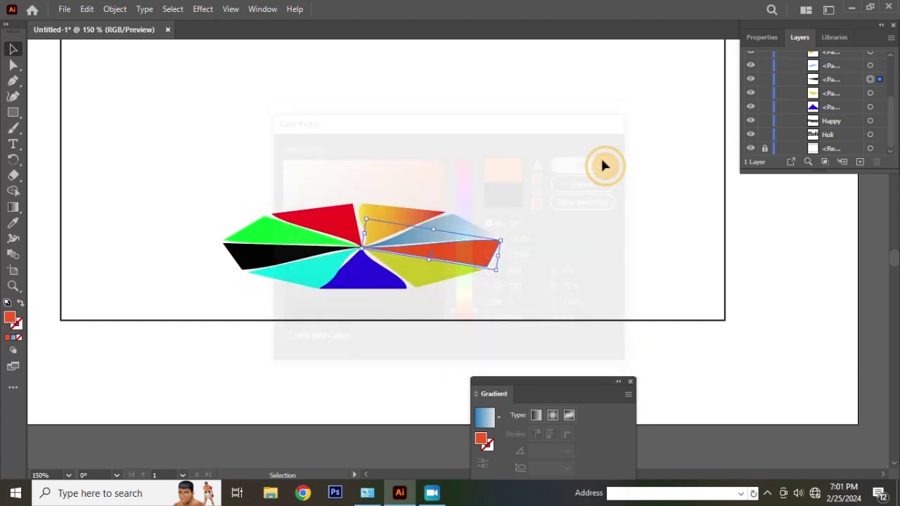
click(298, 181)
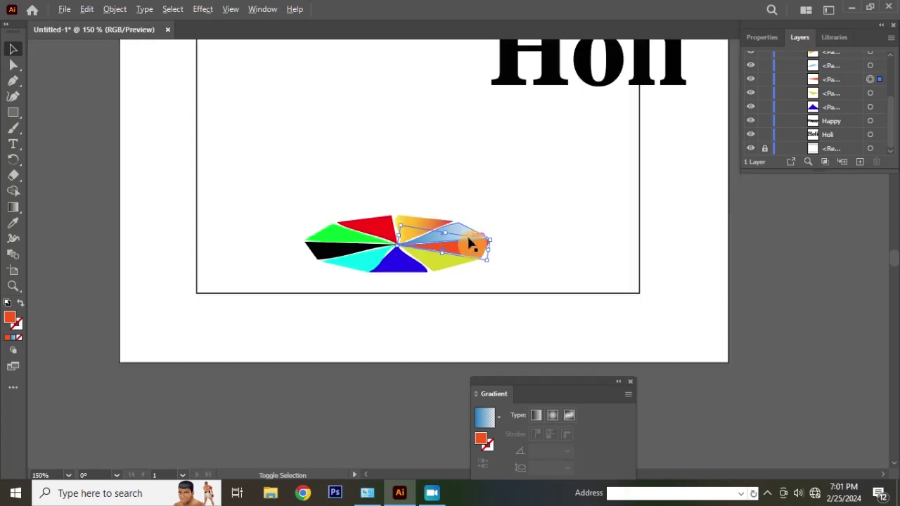
scroll(476, 241, down, 2)
scroll(472, 310, up, 1)
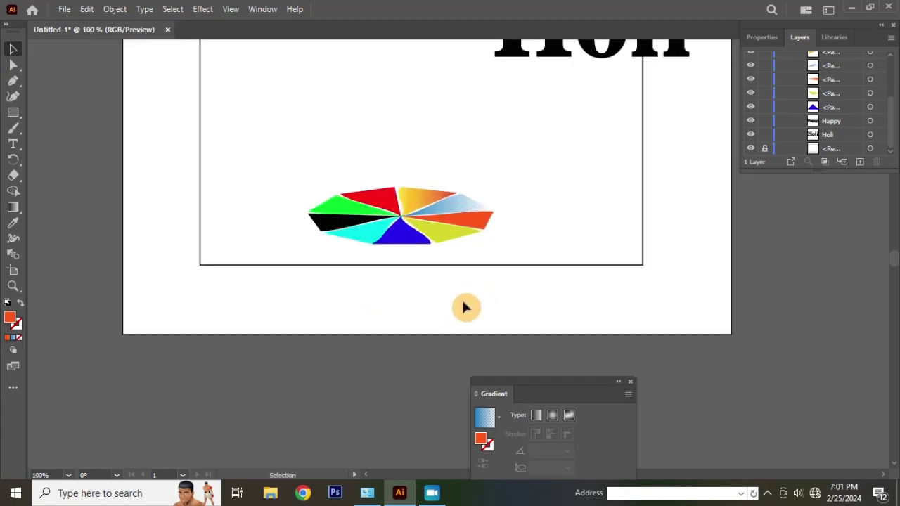
Group all the pinwheel wedges and move the group up near the artboard top
drag(463, 308, 333, 181)
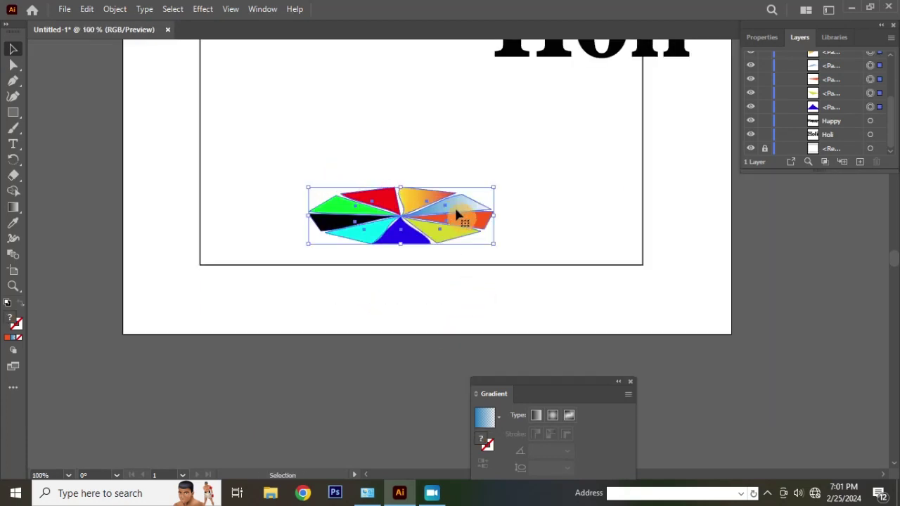
right_click(408, 206)
click(468, 289)
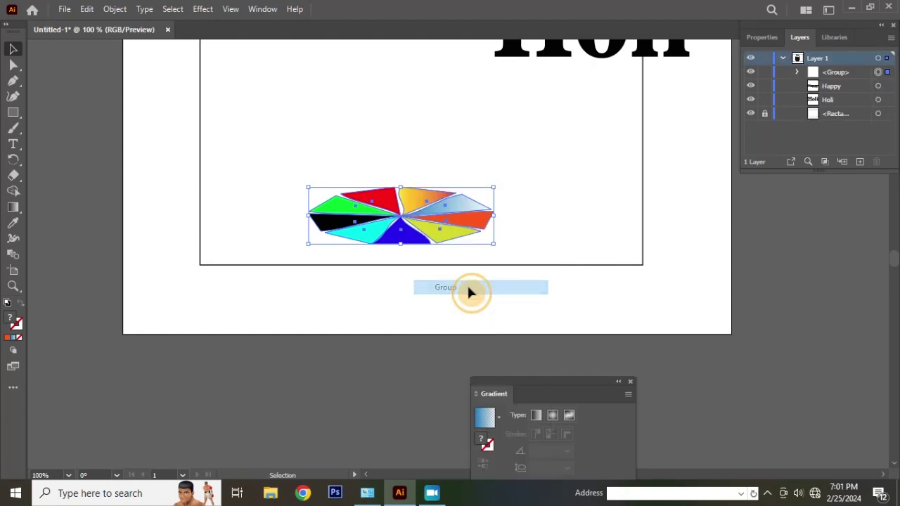
click(413, 283)
scroll(410, 242, up, 1)
drag(413, 224, 427, 146)
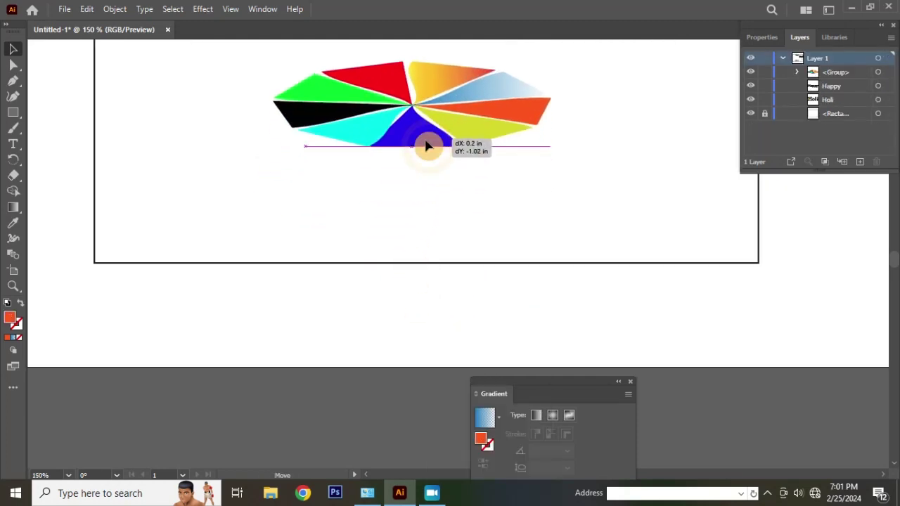
click(403, 304)
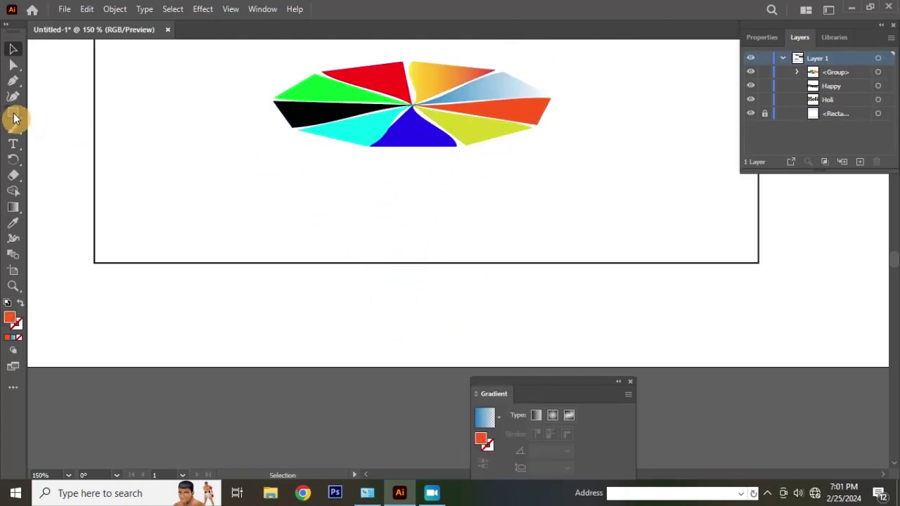
Draw a large orange ellipse below the pinwheel and make it slightly taller
drag(14, 117, 46, 129)
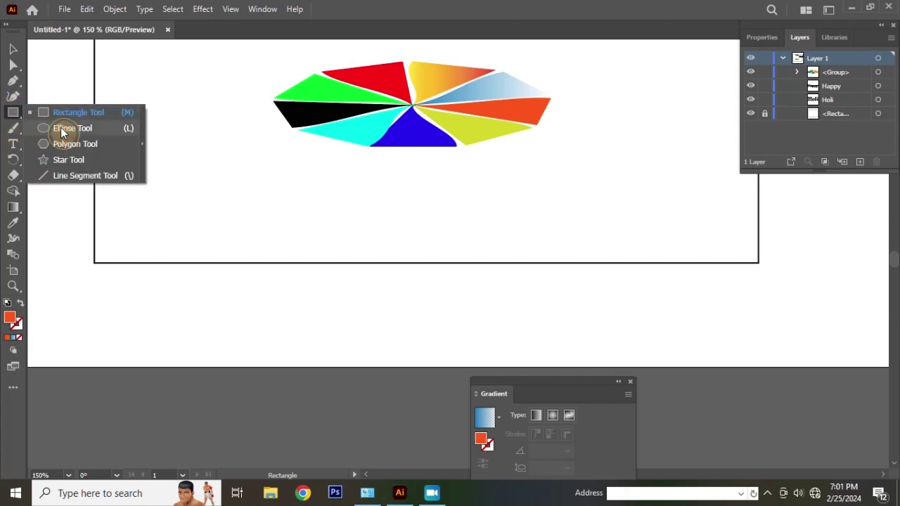
click(62, 131)
drag(287, 120, 548, 276)
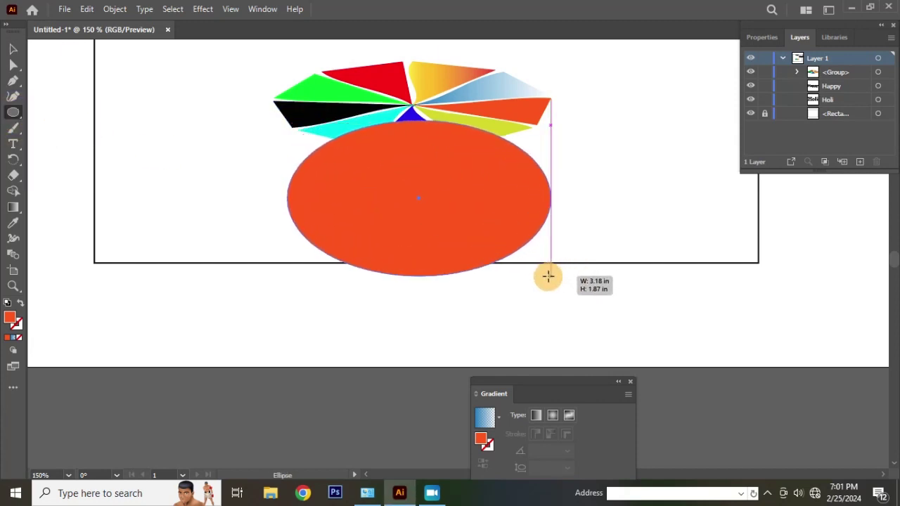
click(12, 48)
mouse_move(413, 189)
mouse_down()
mouse_move(405, 183)
mouse_move(416, 172)
mouse_up()
drag(411, 109, 412, 104)
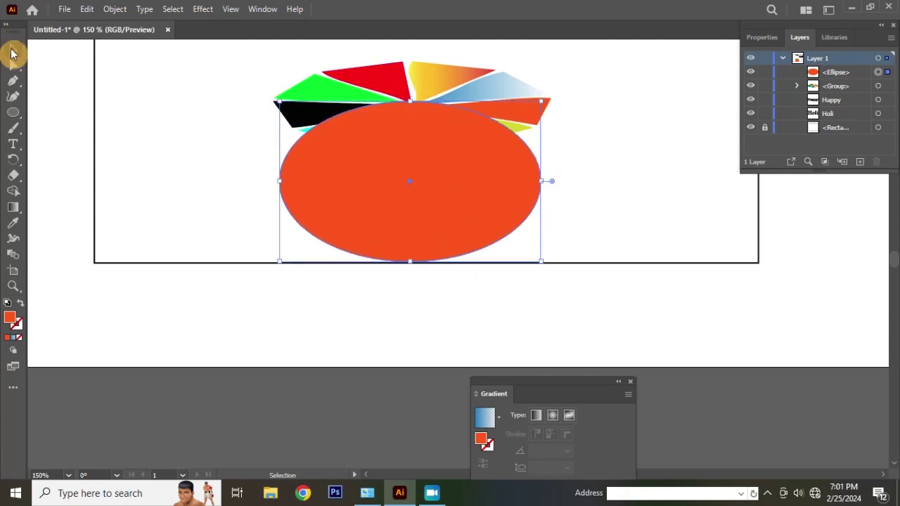
Pull the ellipse's side anchors upward to flatten the bowl's top
click(14, 65)
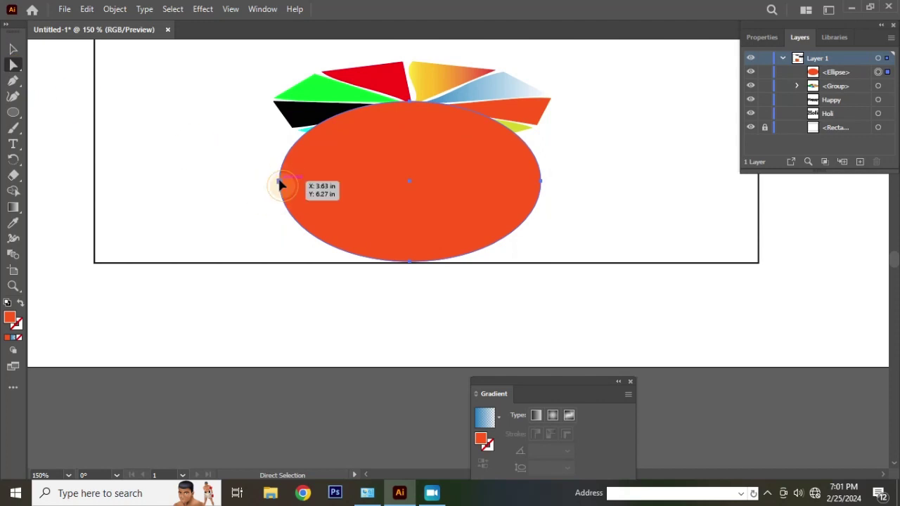
shift+click(541, 182)
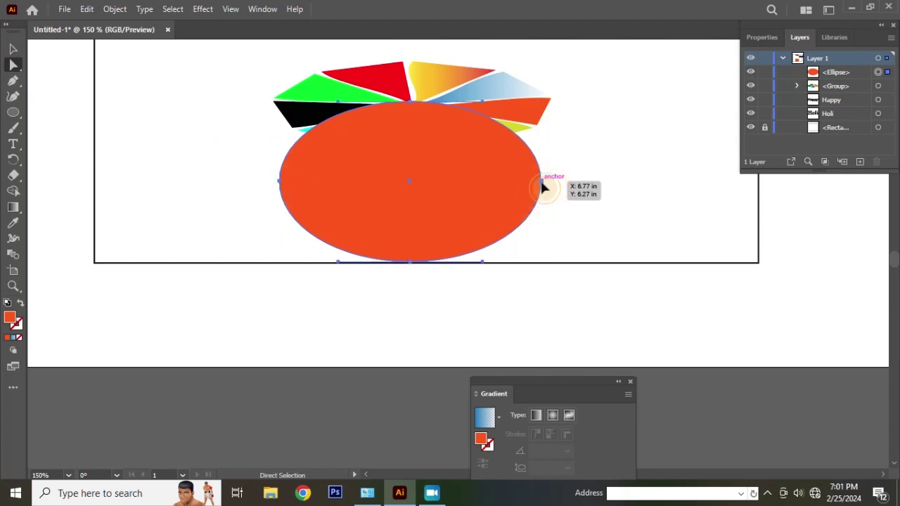
drag(540, 184, 536, 132)
click(14, 51)
Nudge the orange bowl down and send it to the back
drag(363, 150, 368, 167)
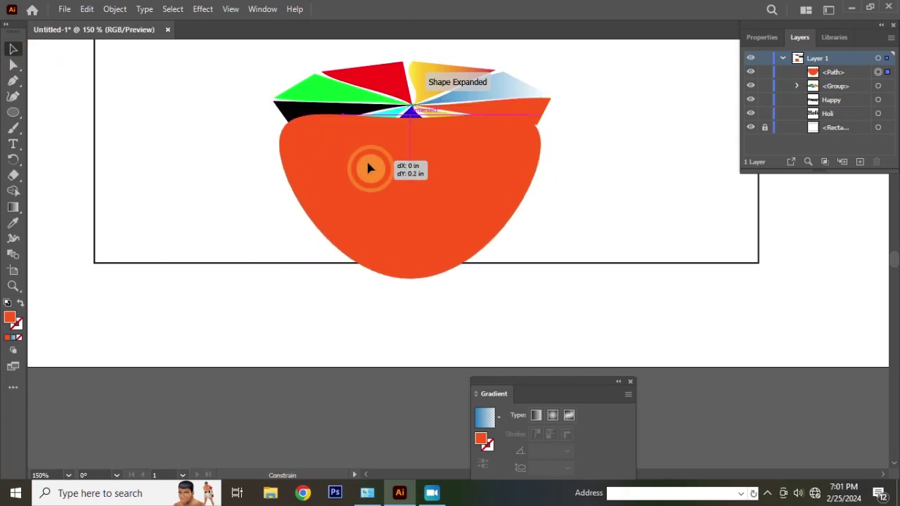
right_click(368, 156)
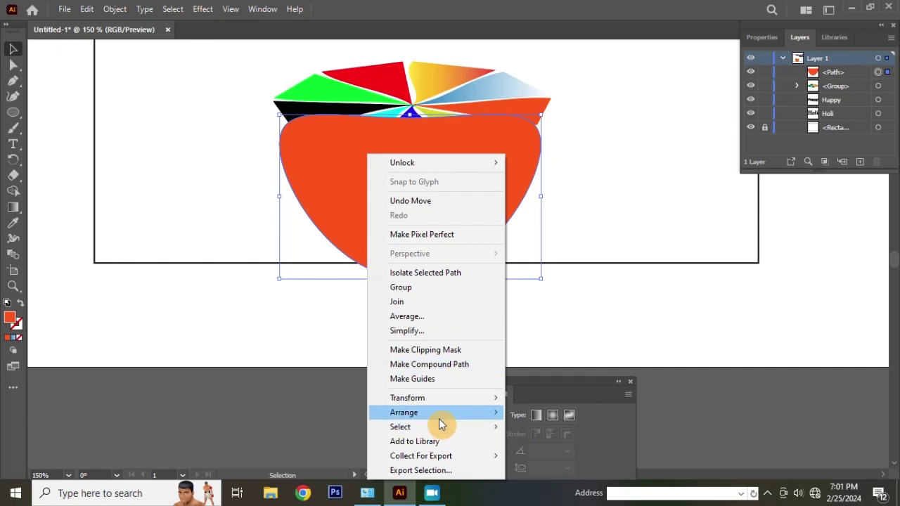
mouse_move(408, 413)
click(550, 457)
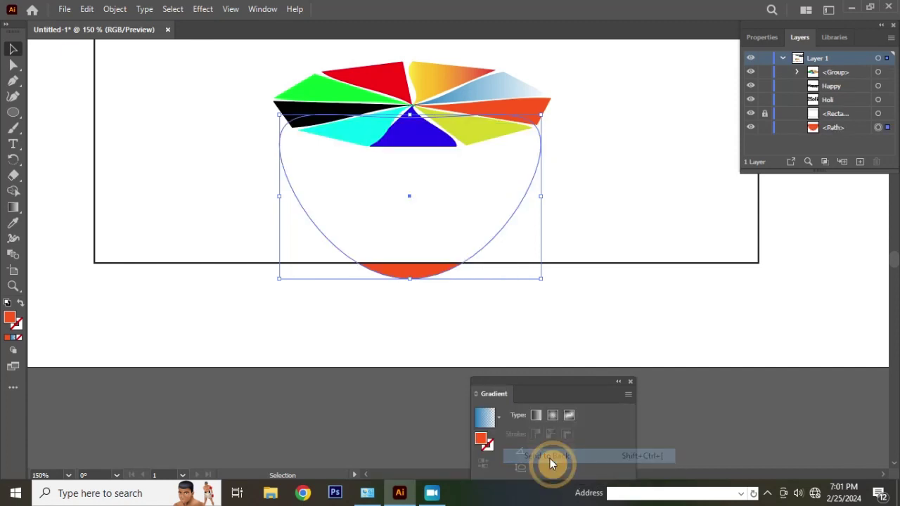
click(360, 344)
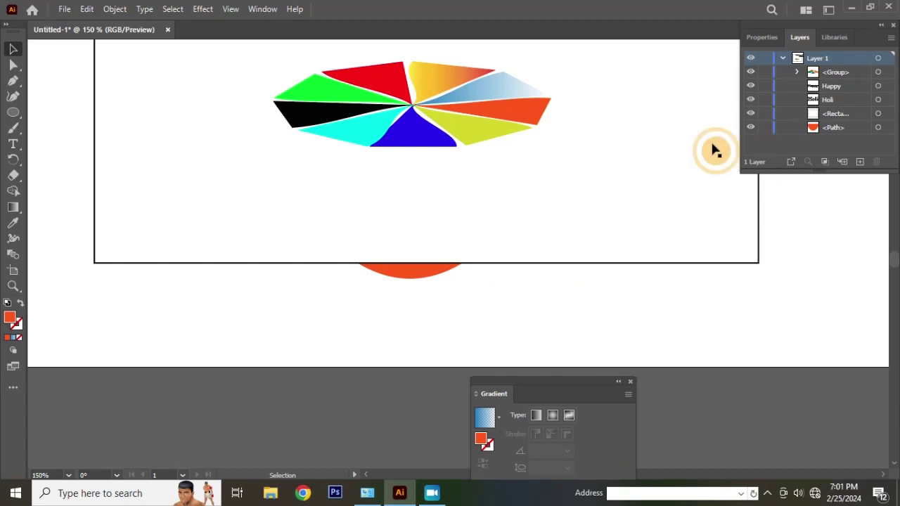
Send the white background rectangle behind the bowl to the very back
click(588, 238)
right_click(588, 238)
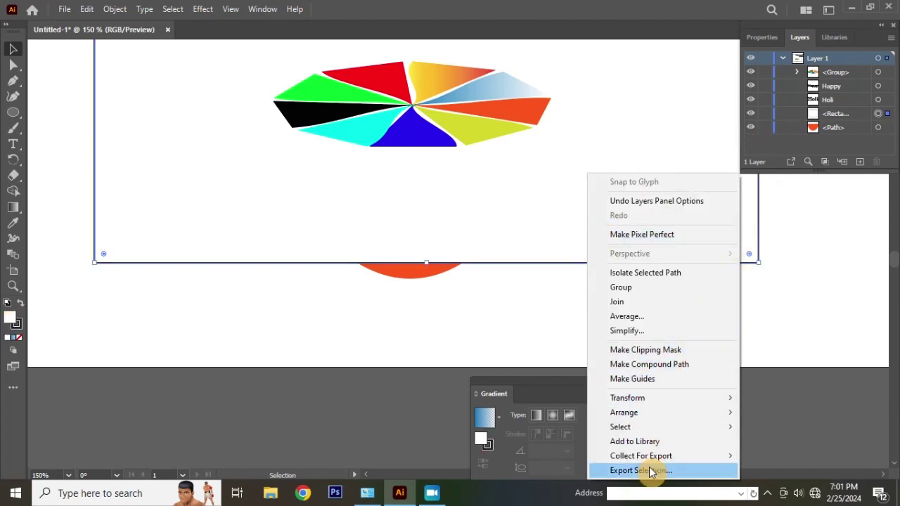
mouse_move(624, 413)
click(474, 458)
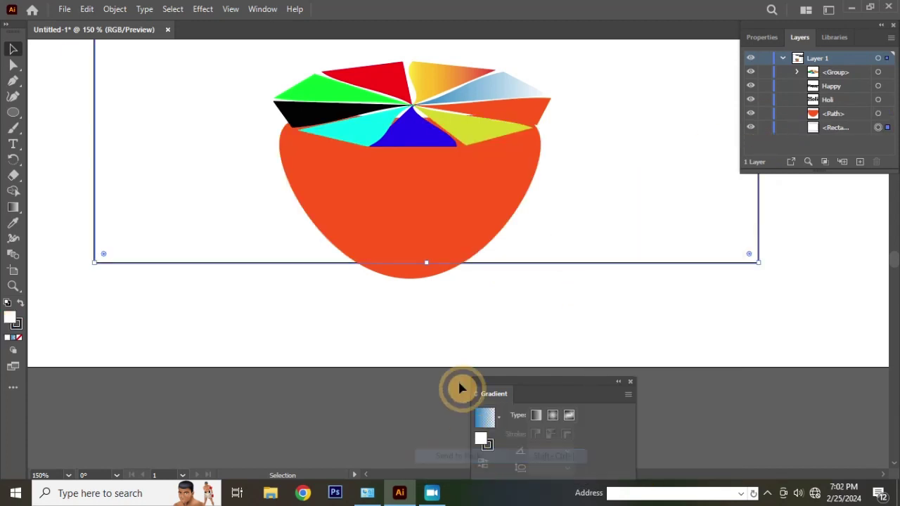
key(ctrl+minus)
key(ctrl+minus)
key(ctrl+minus)
click(673, 189)
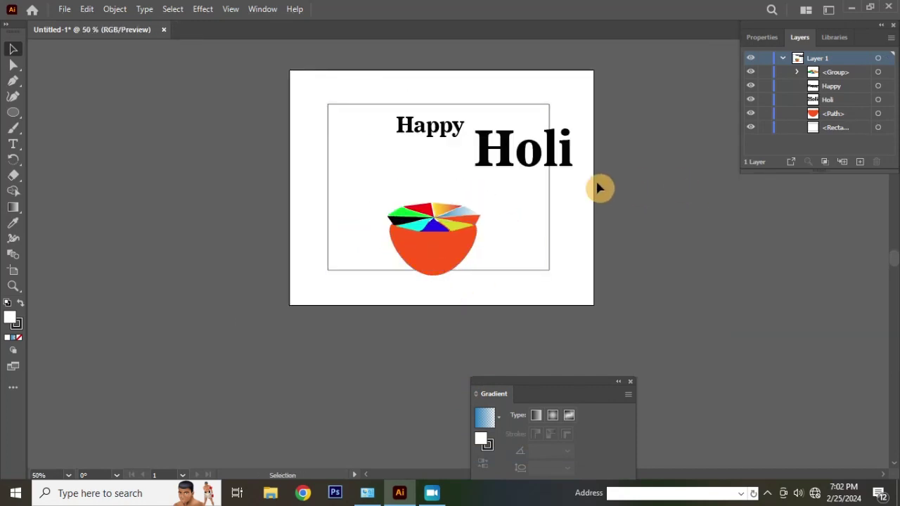
Move the white background rectangle off the artboard to the right
scroll(483, 257, up, 1)
scroll(464, 260, up, 1)
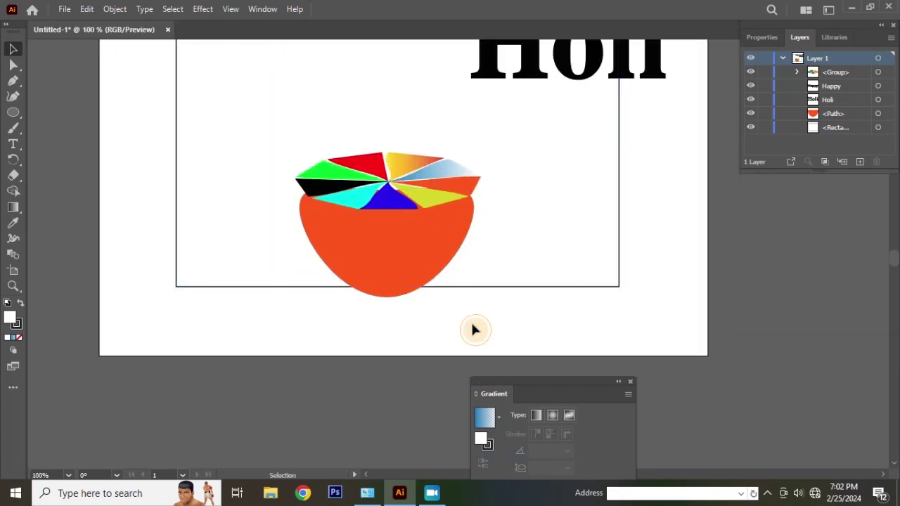
drag(471, 326, 334, 166)
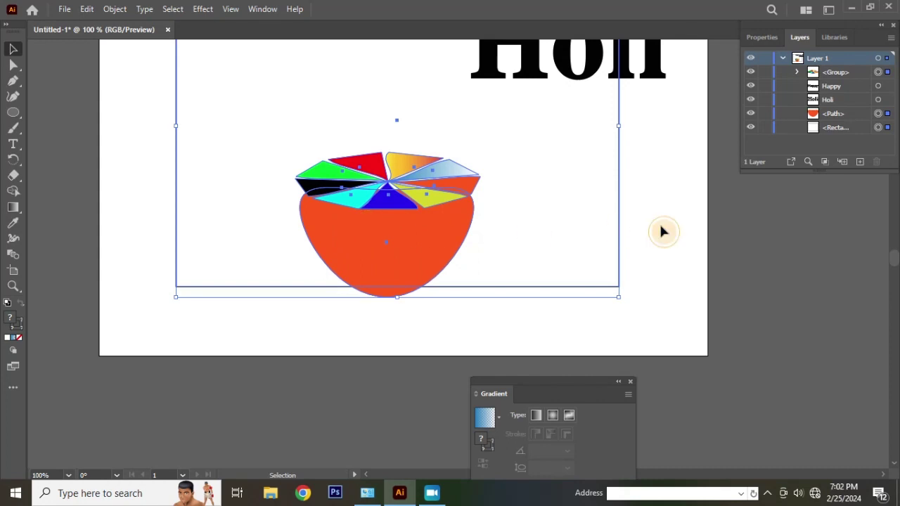
scroll(412, 225, down, 1)
scroll(414, 225, down, 1)
mouse_move(563, 204)
mouse_down()
mouse_move(472, 236)
mouse_move(755, 219)
mouse_up()
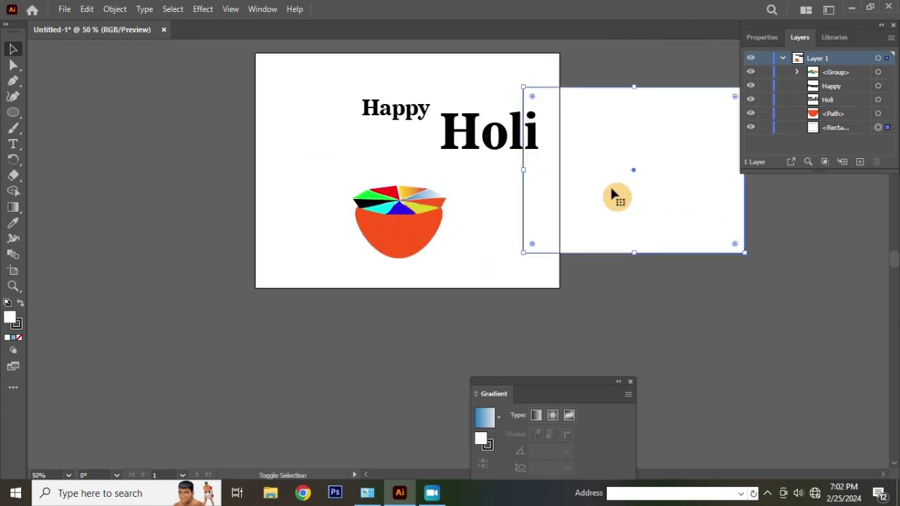
drag(616, 195, 699, 201)
click(530, 197)
Centre the pinwheel slice group and the bowl horizontally with Horizontal Align Center
scroll(385, 238, up, 2)
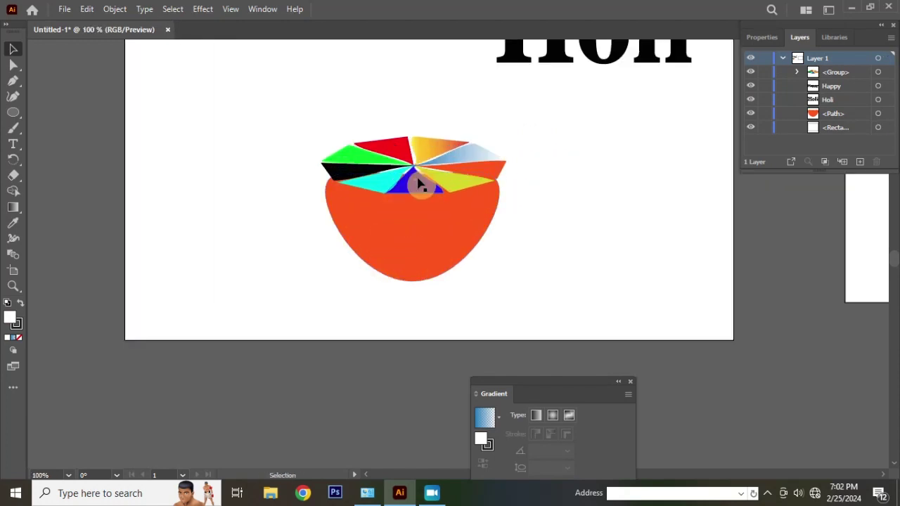
drag(435, 160, 433, 159)
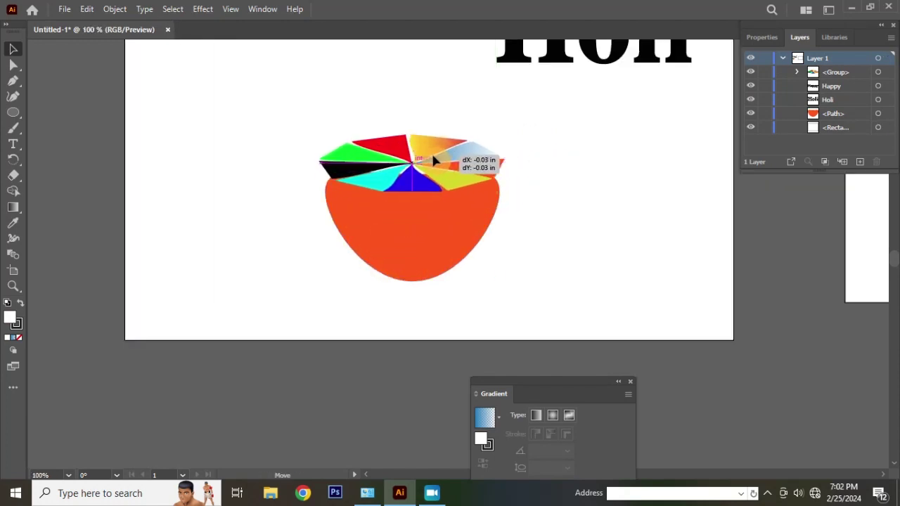
click(553, 169)
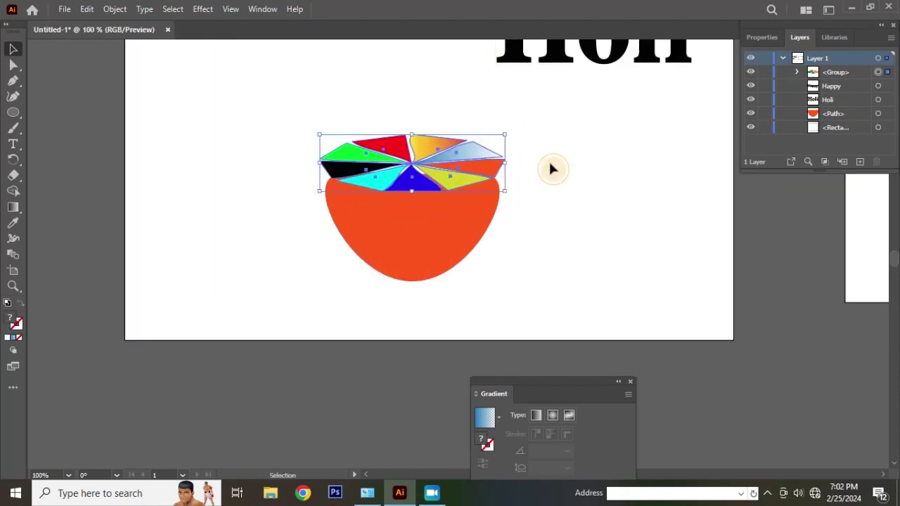
click(447, 166)
shift+click(436, 237)
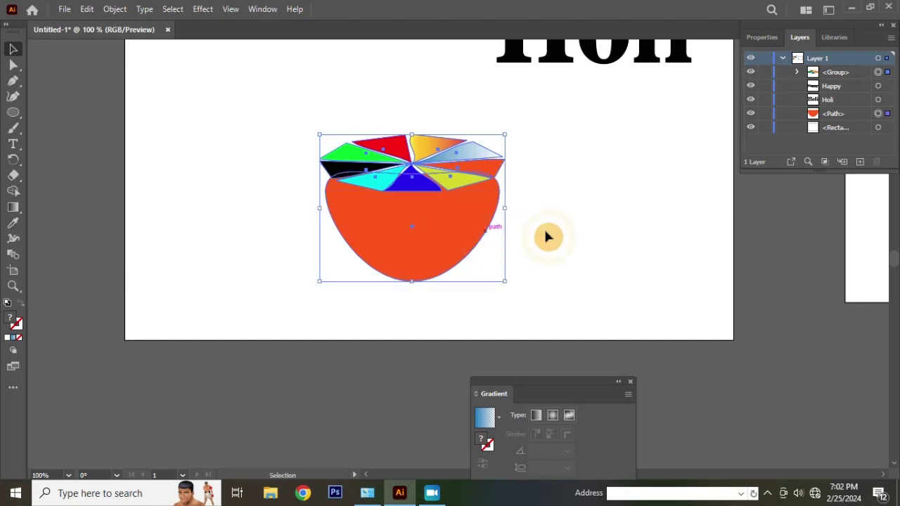
click(765, 40)
click(799, 298)
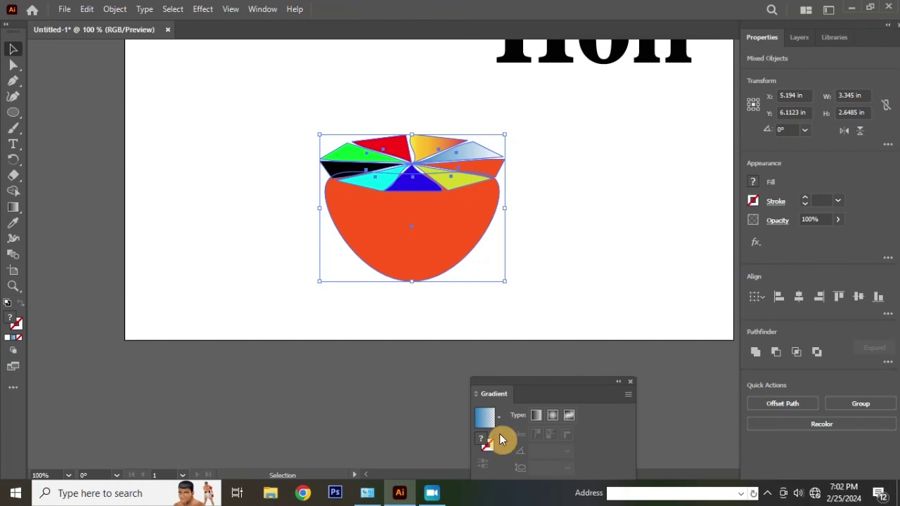
Copy the bowl below itself and narrow the copy into a flat base
click(588, 243)
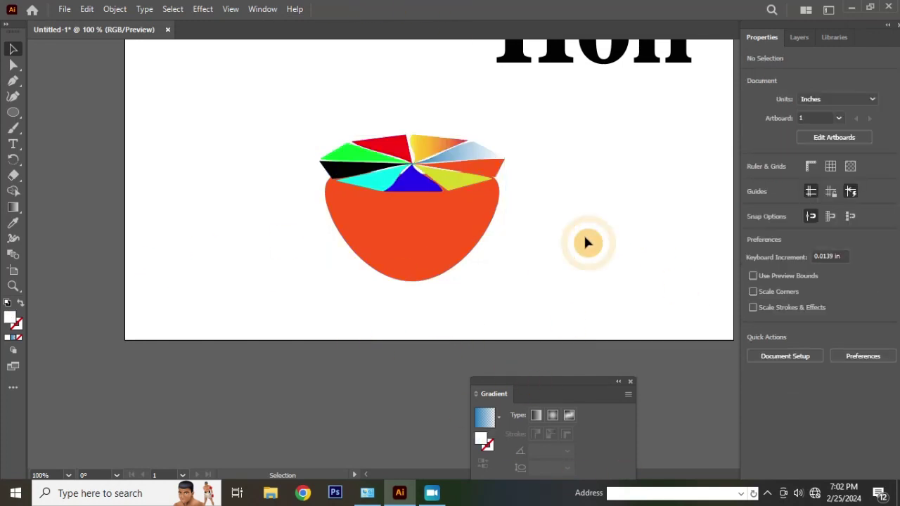
click(430, 243)
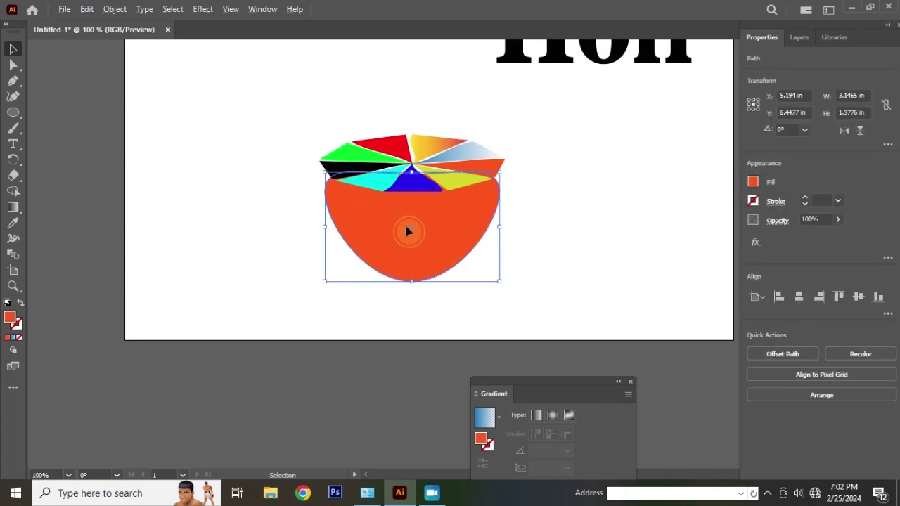
mouse_move(405, 228)
mouse_down()
mouse_move(453, 239)
mouse_move(418, 229)
mouse_move(416, 287)
mouse_up()
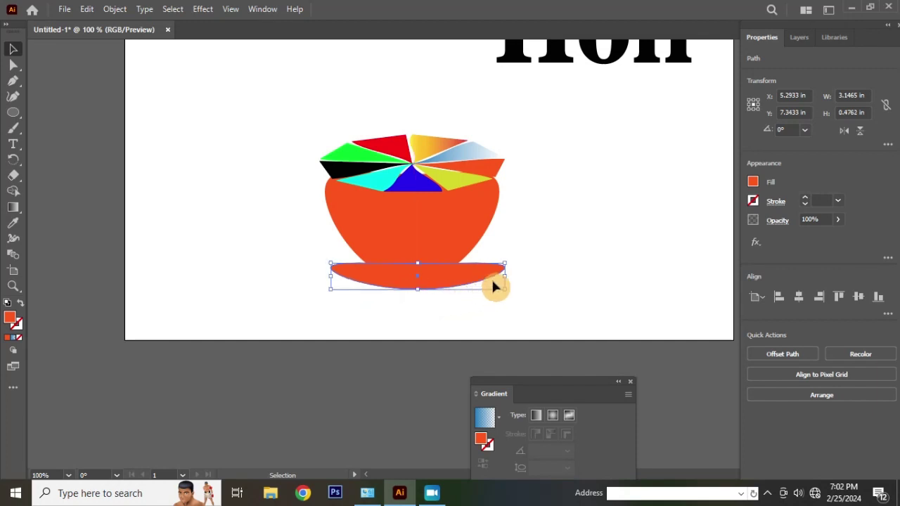
drag(508, 279, 429, 275)
Centre the base horizontally on the bowl, using the bowl as key object
shift+click(426, 226)
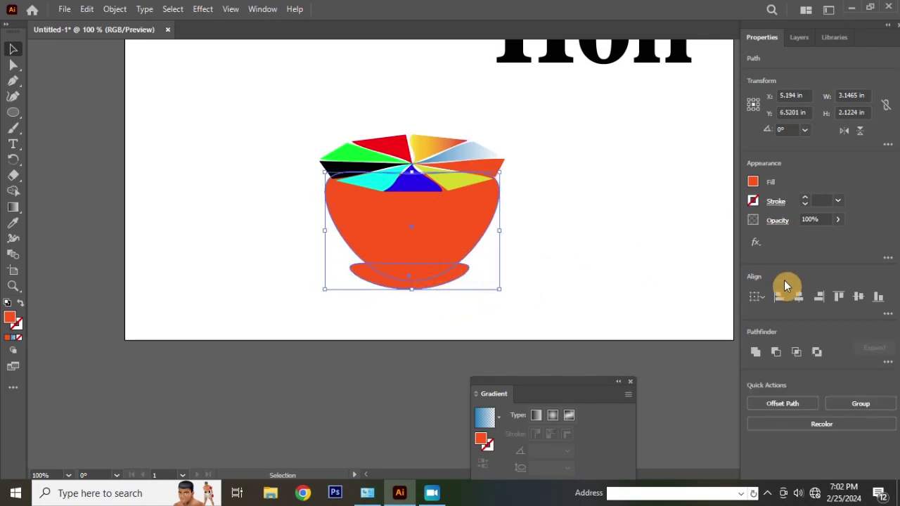
click(799, 301)
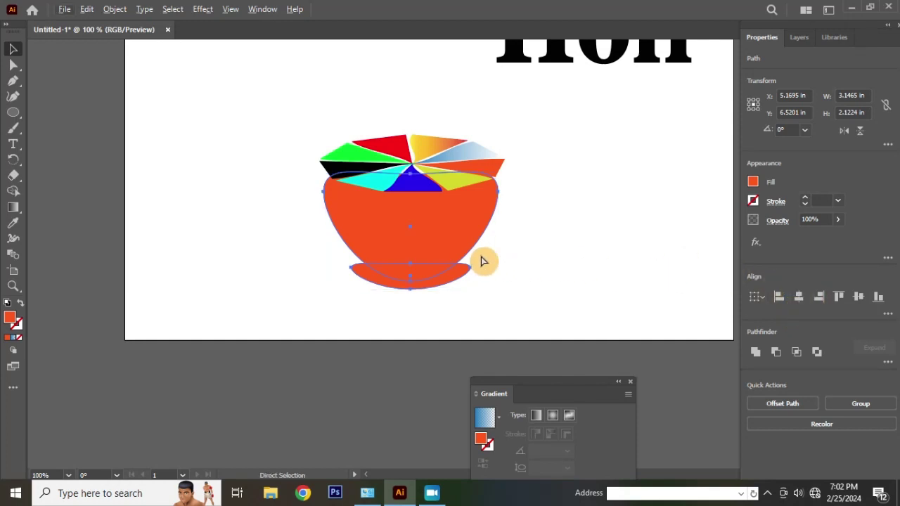
click(454, 229)
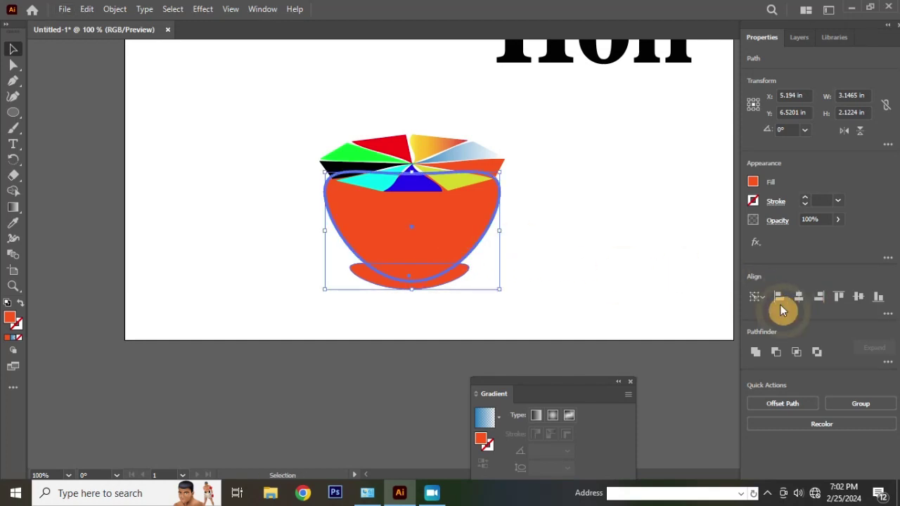
click(799, 301)
click(588, 215)
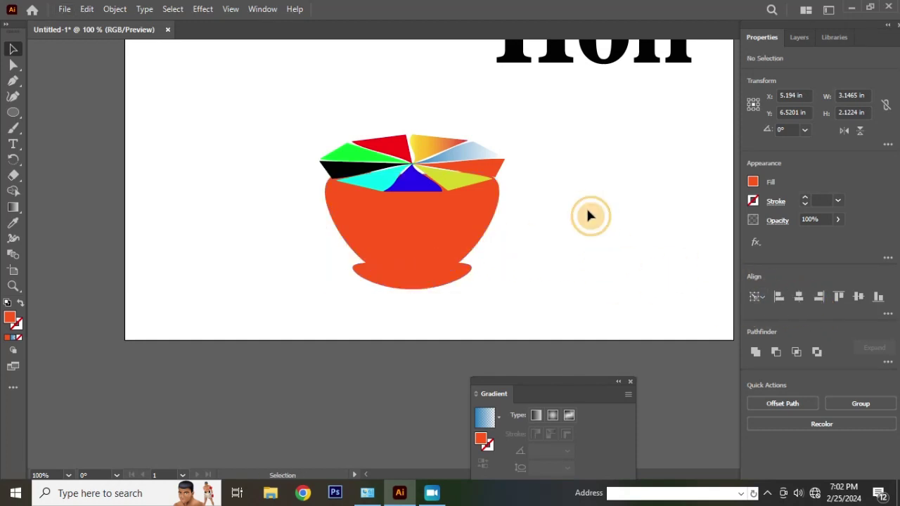
click(464, 282)
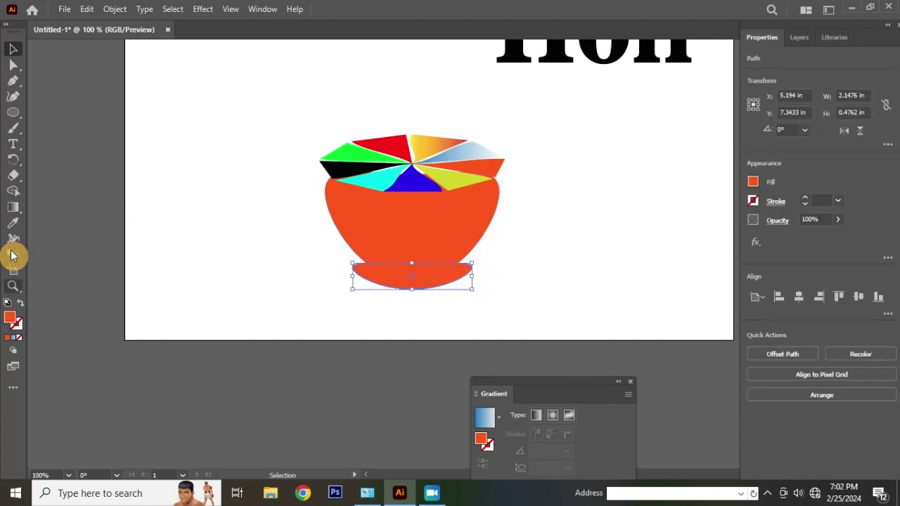
Copy the yellow-red slice gradient onto the base with the Eyedropper
click(13, 227)
click(437, 144)
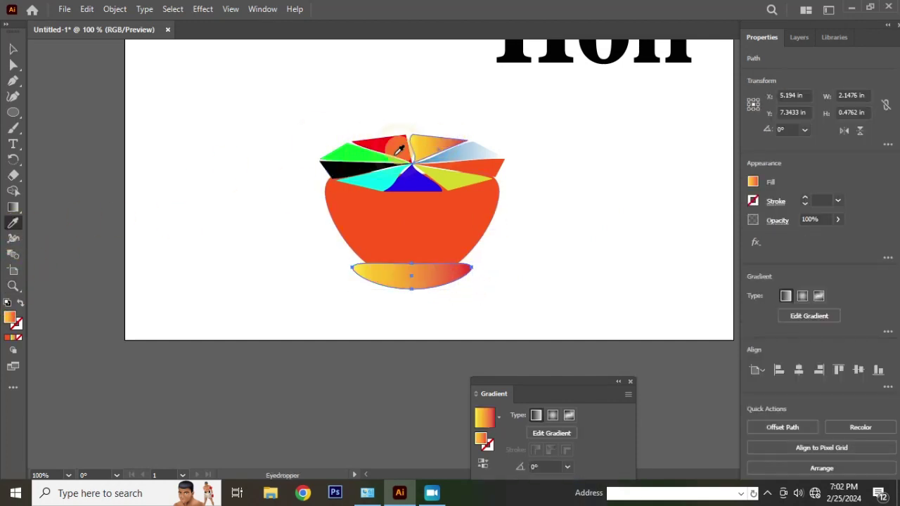
click(8, 55)
click(497, 264)
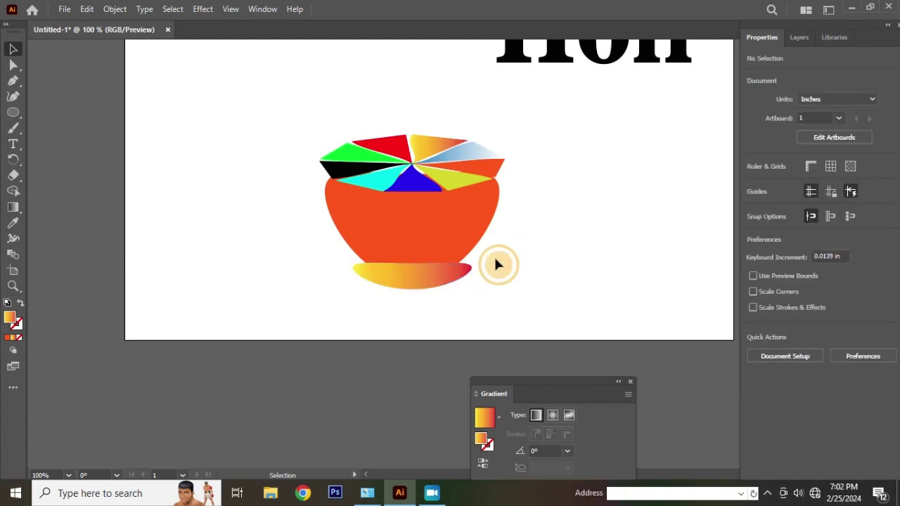
Narrow the base to about 1.62 × 0.36 in
click(425, 287)
scroll(432, 287, up, 2)
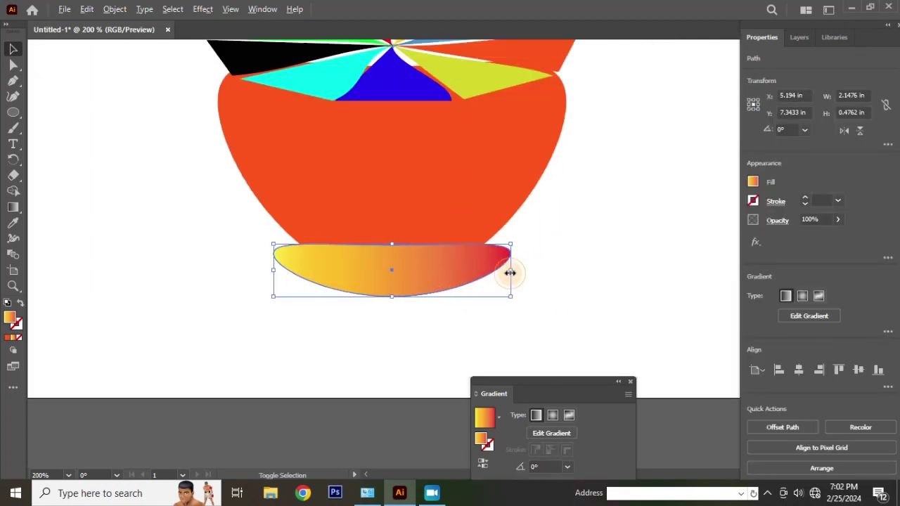
drag(510, 273, 484, 274)
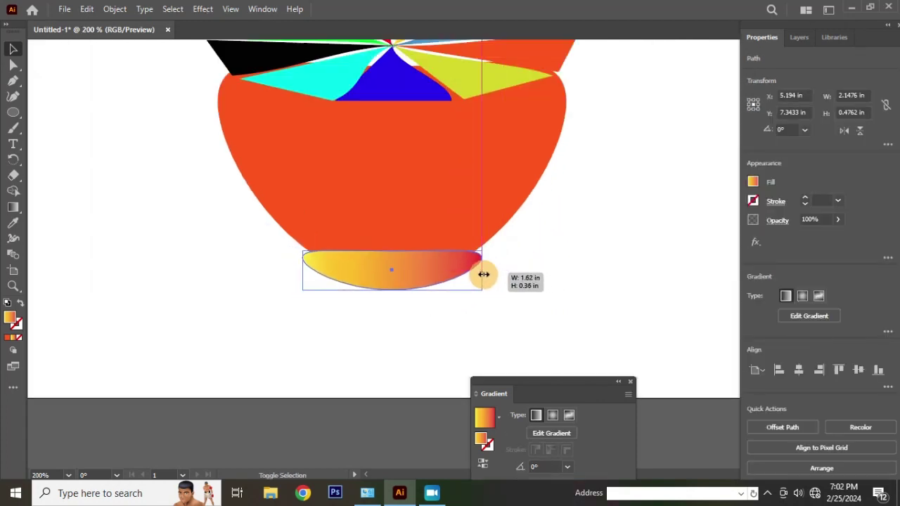
click(556, 271)
scroll(417, 321, down, 1)
scroll(498, 274, down, 1)
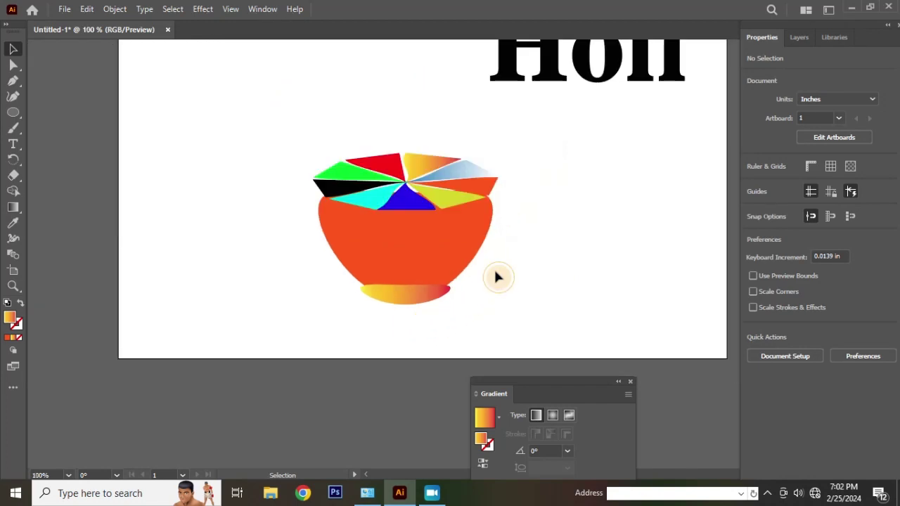
Bring the orange bowl to the front, over its gradient base
click(434, 236)
right_click(434, 236)
mouse_move(470, 412)
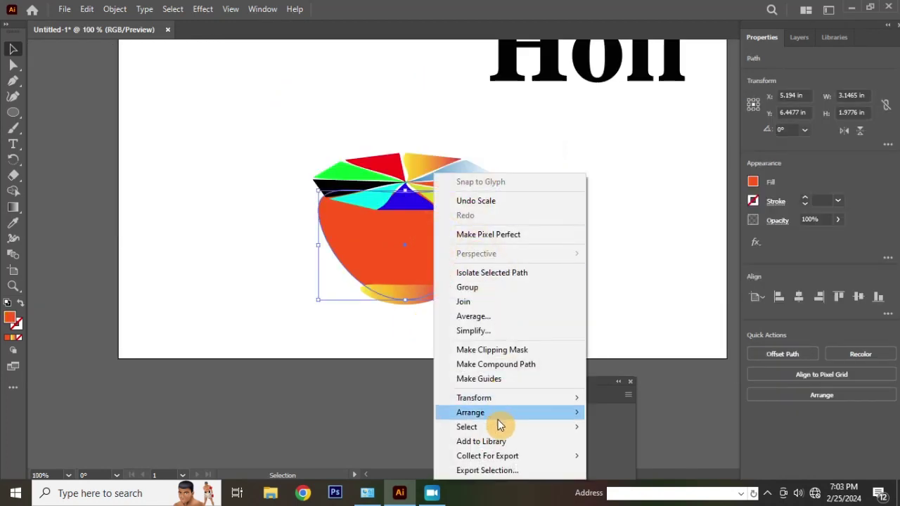
click(623, 412)
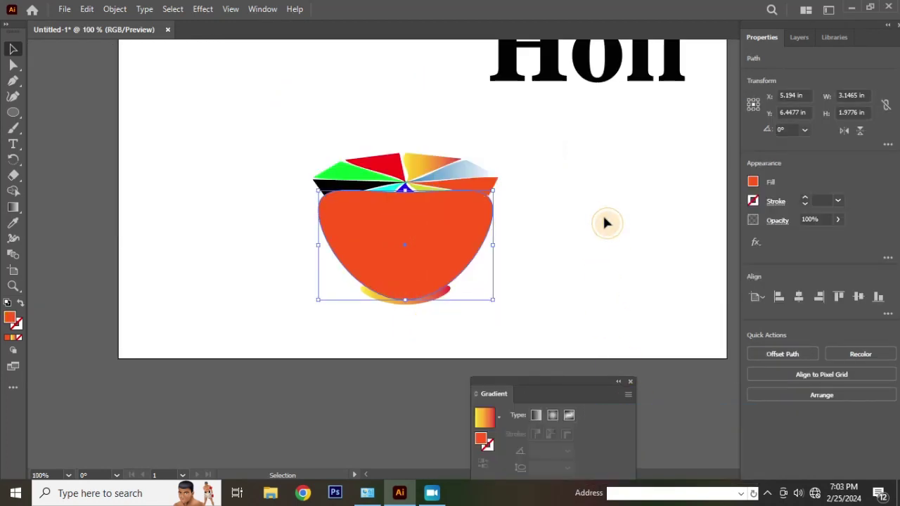
click(605, 222)
scroll(529, 229, up, 2)
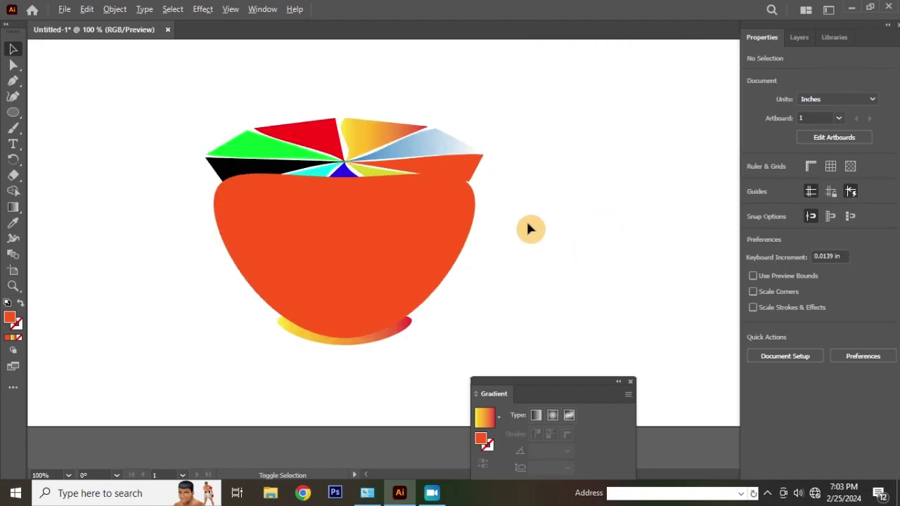
click(420, 225)
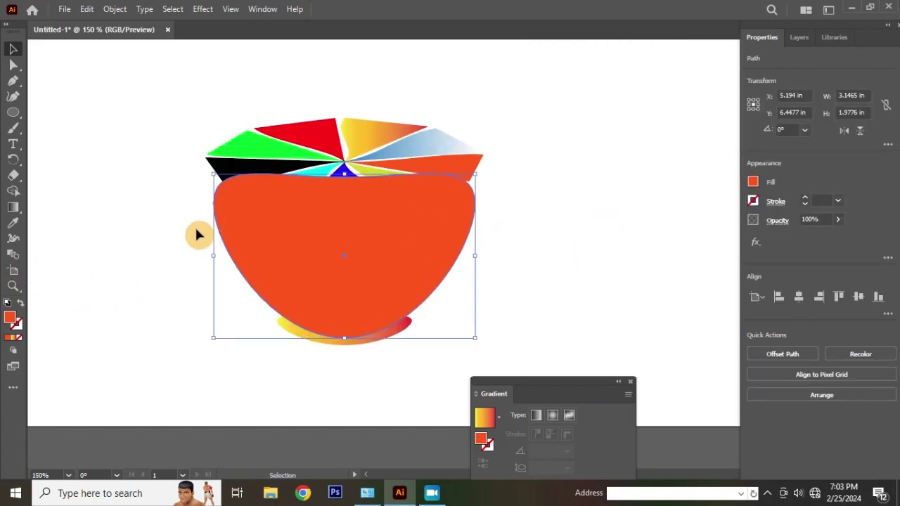
click(519, 223)
Bring the petal pinwheel group to the front, in front of the bowl
click(376, 151)
scroll(492, 215, down, 2)
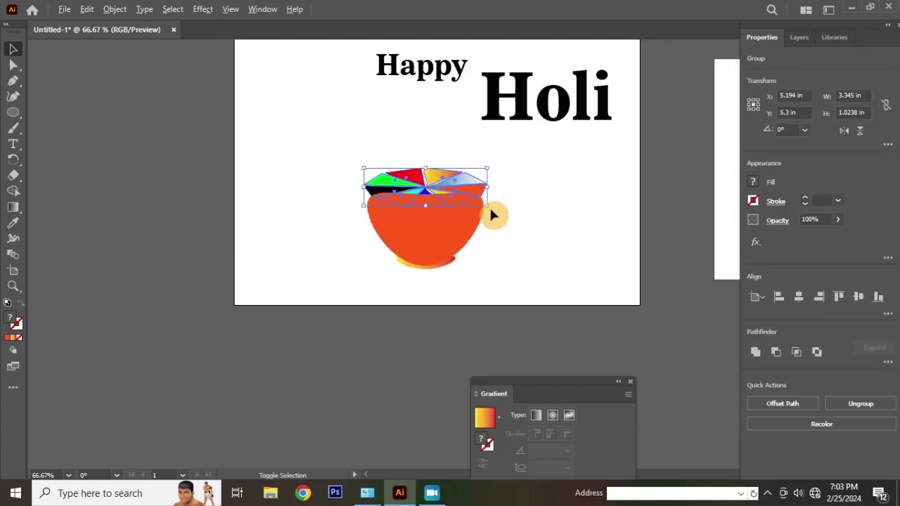
scroll(407, 183, up, 2)
click(257, 167)
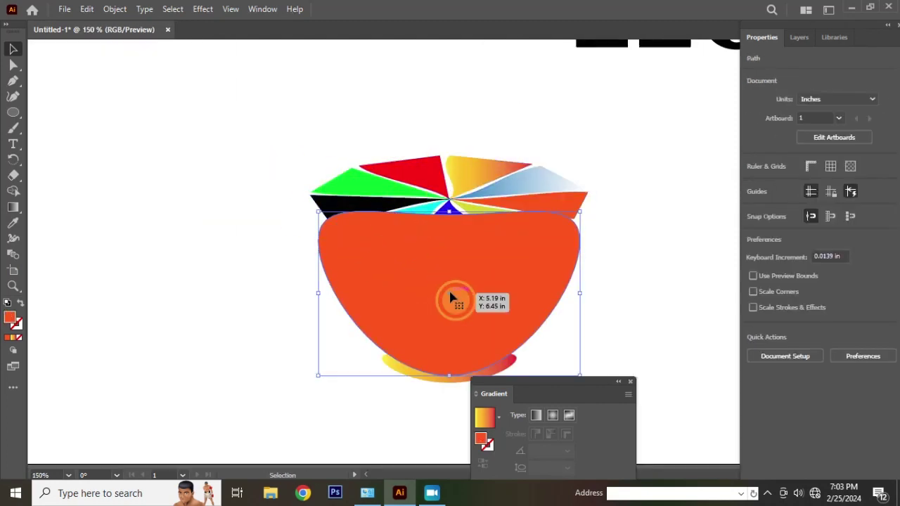
click(492, 180)
key(ctrl+shift+bracketright)
right_click(487, 175)
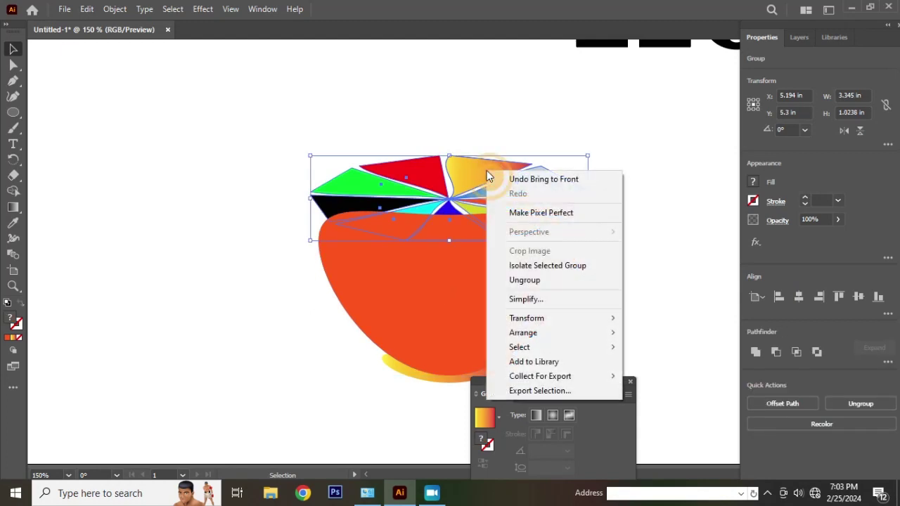
click(668, 333)
click(641, 169)
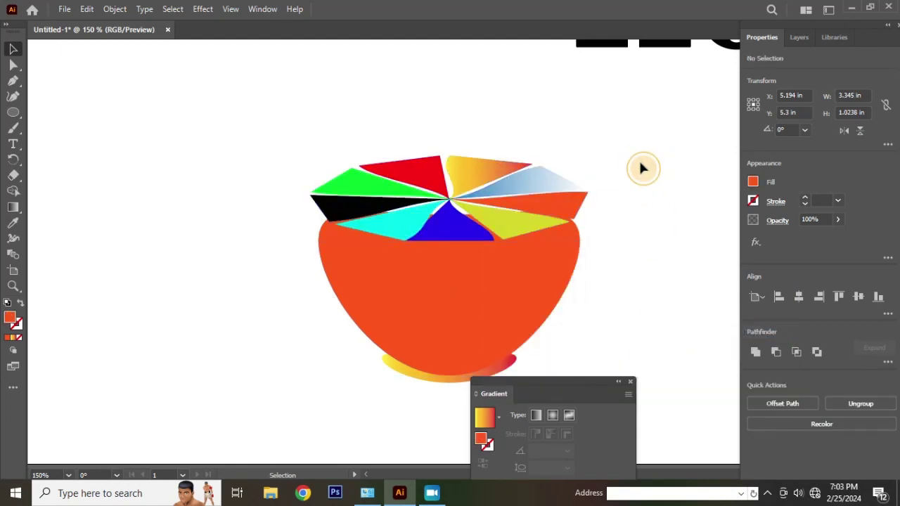
scroll(360, 261, down, 3)
scroll(514, 265, up, 1)
scroll(518, 267, up, 1)
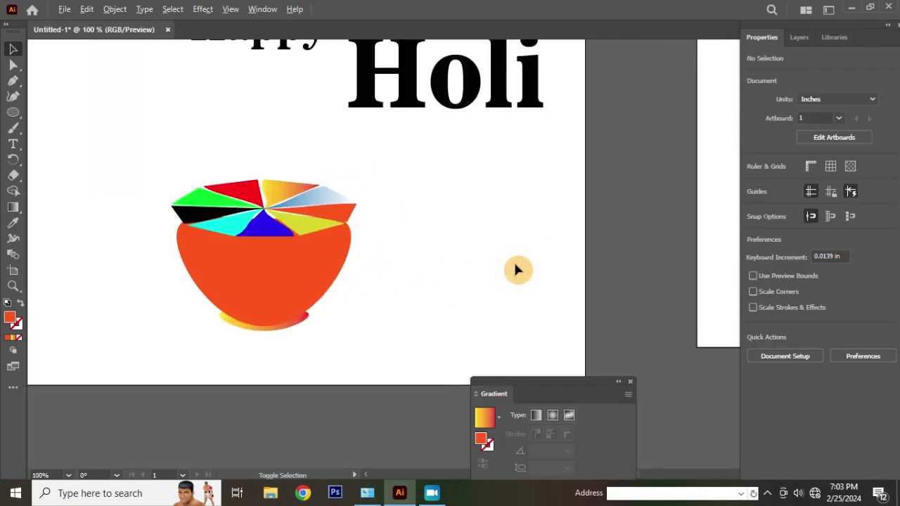
Pull the pinwheel petals' shared centre anchors upward with Direct Selection
click(299, 204)
scroll(241, 191, up, 2)
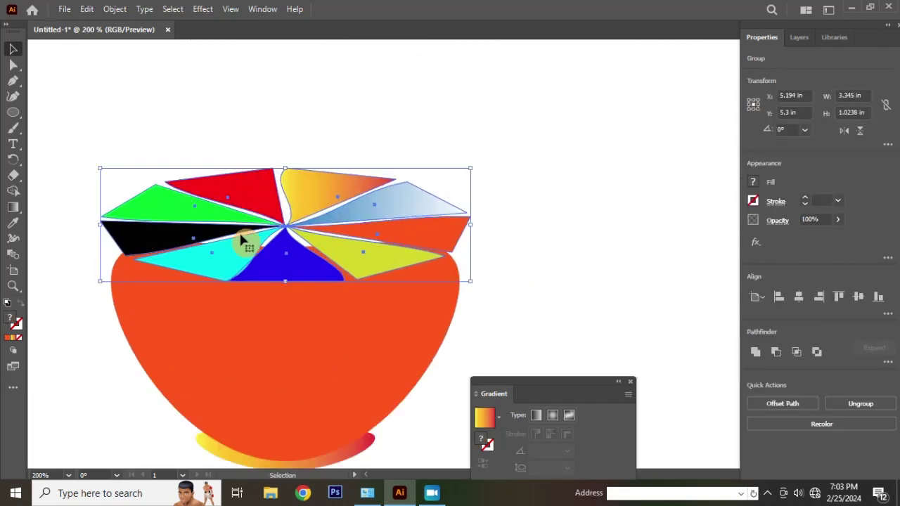
click(13, 64)
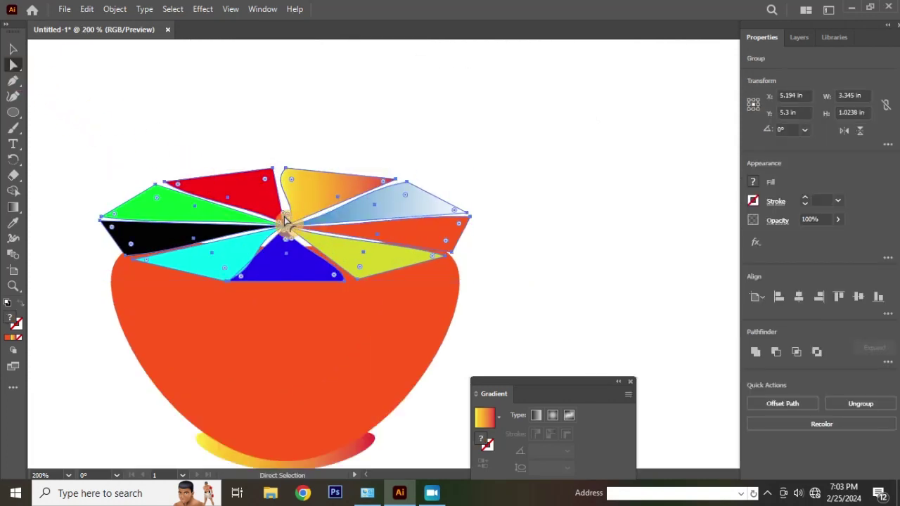
drag(284, 221, 299, 147)
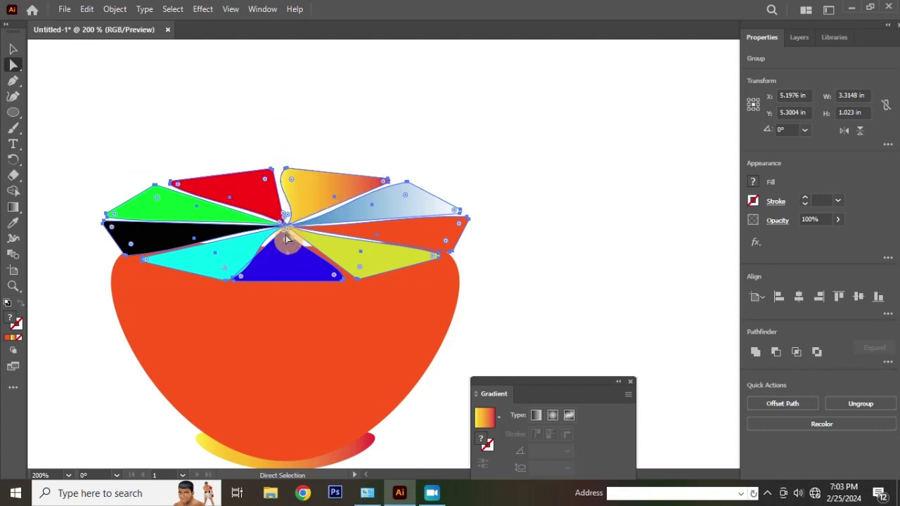
drag(284, 231, 318, 174)
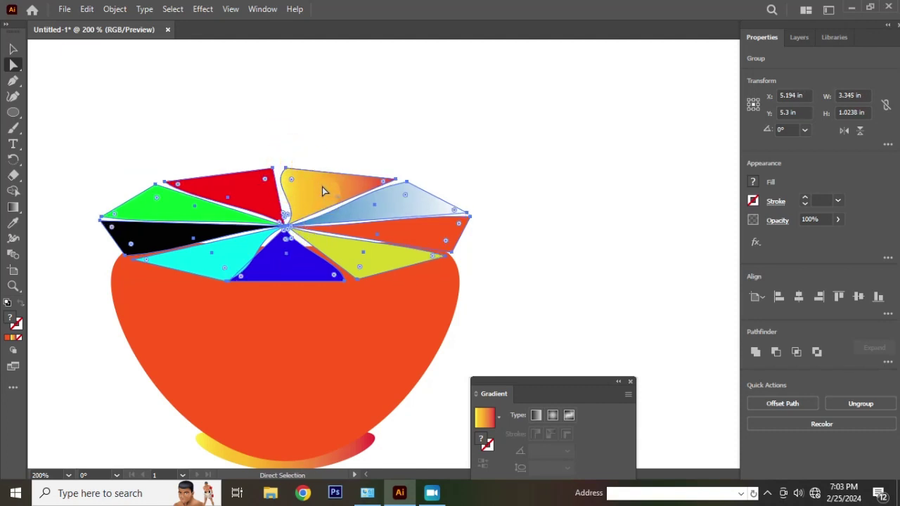
Ungroup the petal pinwheel into separate petal shapes
click(13, 49)
click(345, 126)
right_click(321, 203)
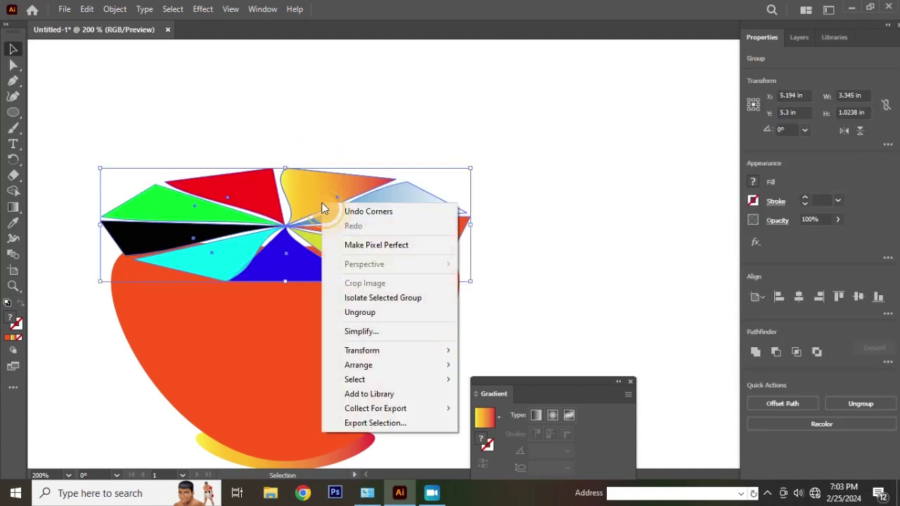
click(390, 313)
click(546, 215)
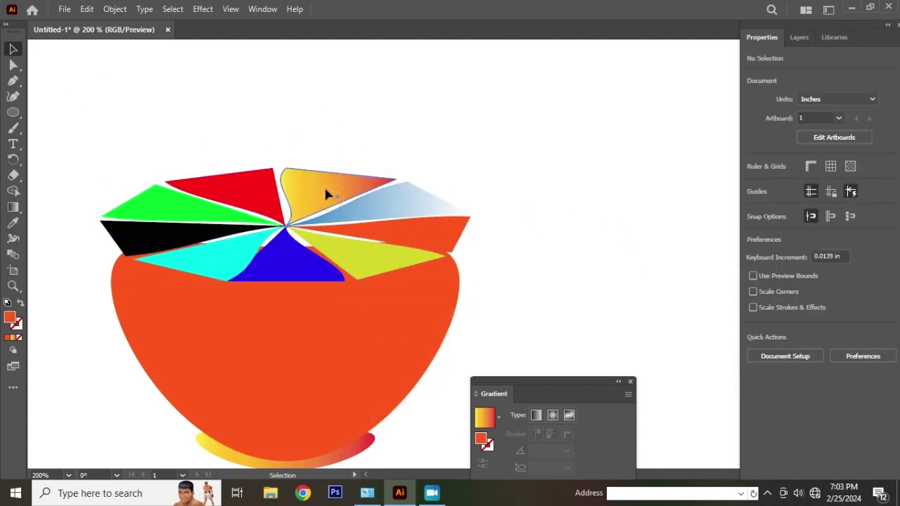
Try moving the yellow petal's anchors upward, then undo the change
click(328, 193)
click(17, 69)
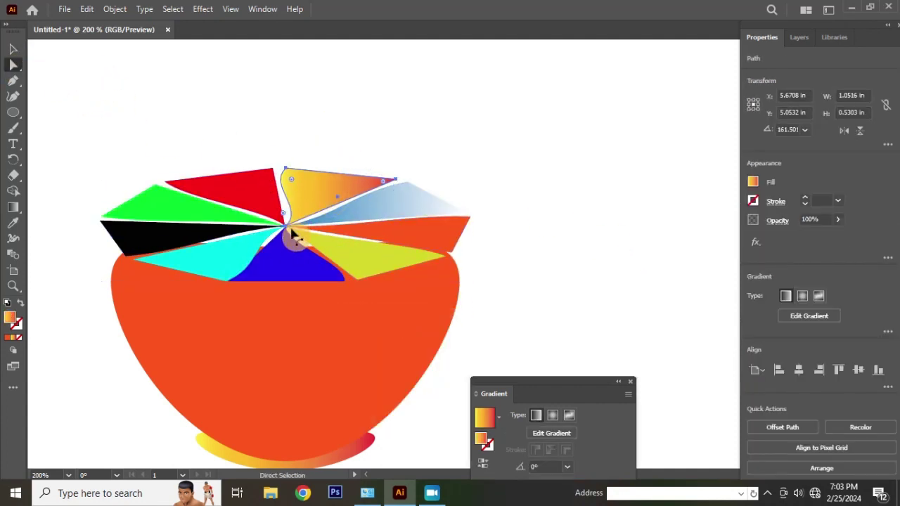
drag(287, 229, 279, 160)
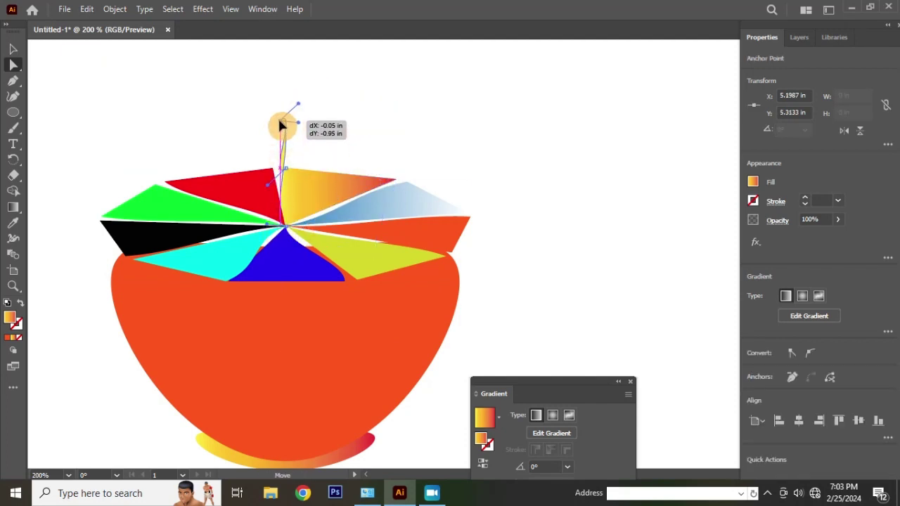
drag(279, 121, 281, 121)
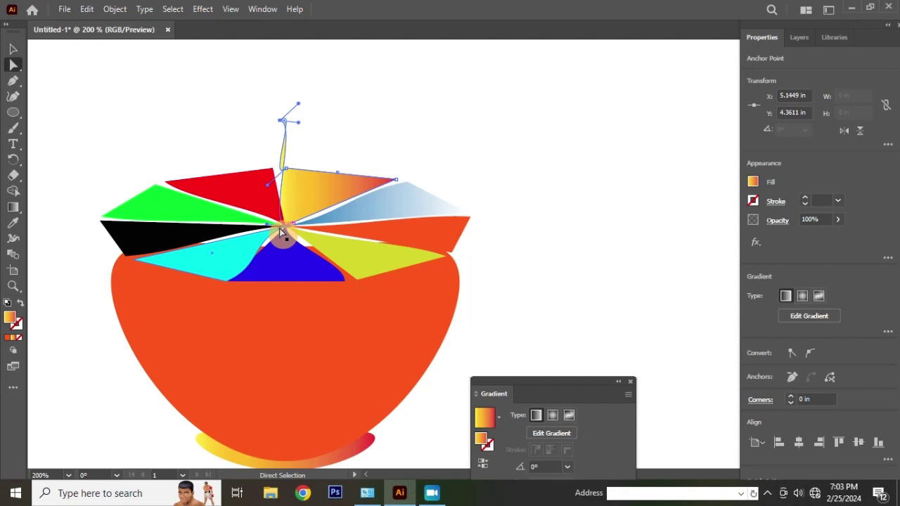
key(ctrl+z)
key(v)
click(51, 59)
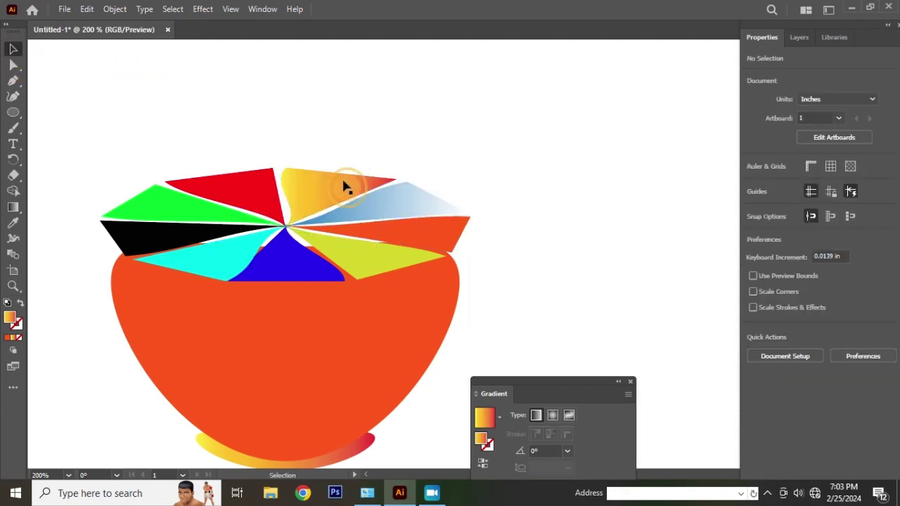
Try lifting the yellow and red petals above the bowl, then undo the moves
click(341, 187)
drag(318, 239, 341, 70)
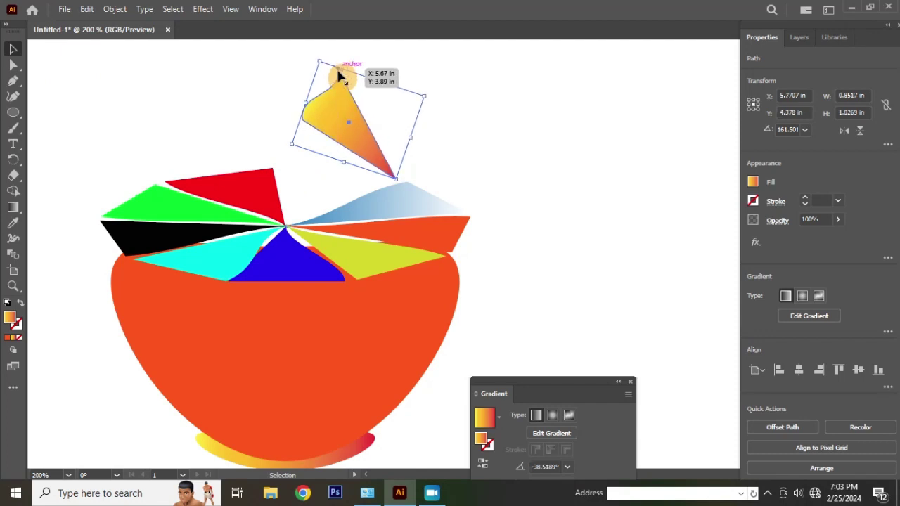
click(254, 203)
key(a)
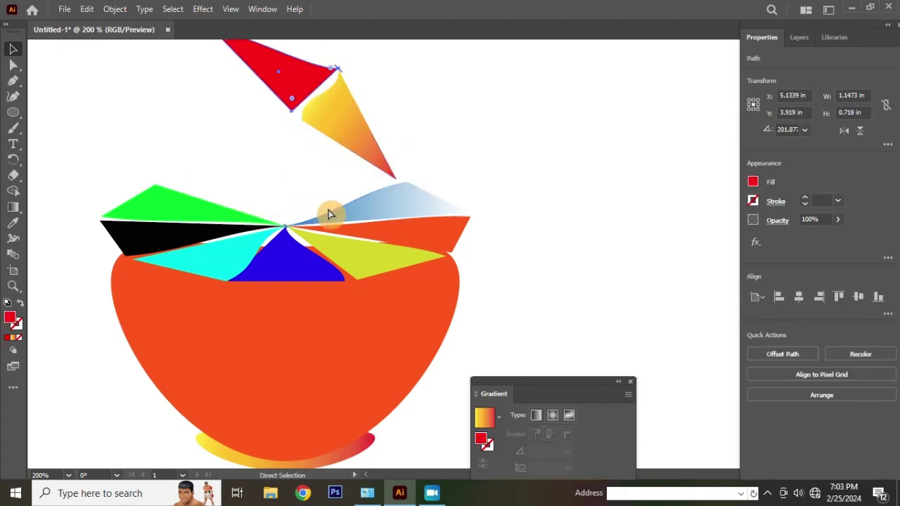
key(ctrl+z)
key(ctrl+z)
key(v)
click(421, 161)
Eyedropper the petals' yellow-to-red gradient onto the orange bowl
scroll(405, 232, down, 3)
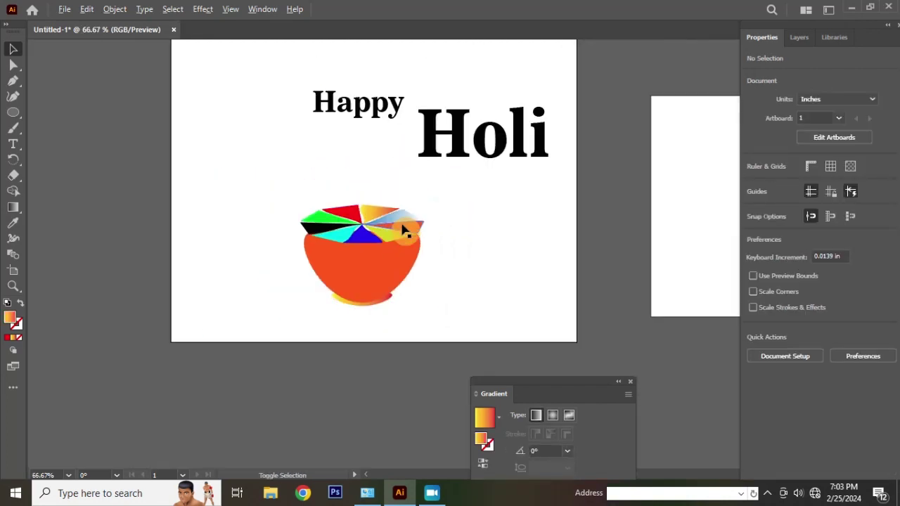
scroll(404, 232, up, 3)
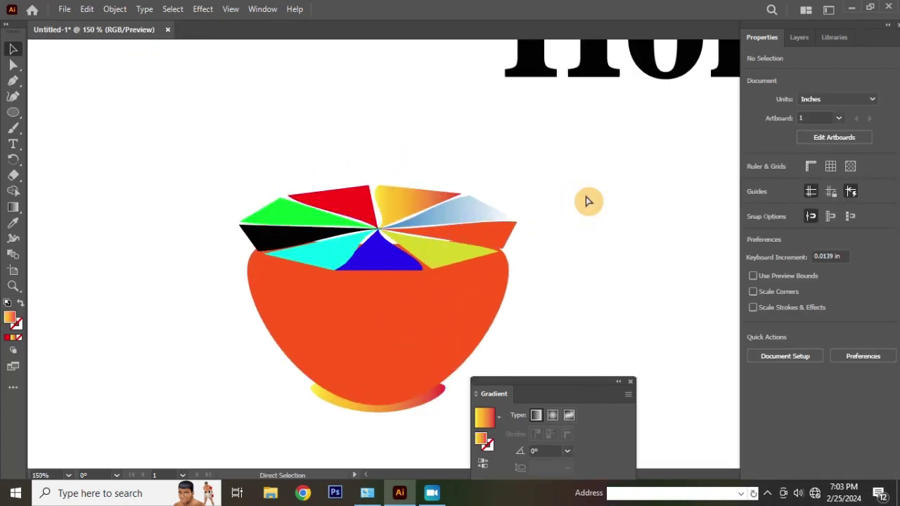
key(ctrl+a)
shift+click(388, 201)
scroll(388, 239, down, 3)
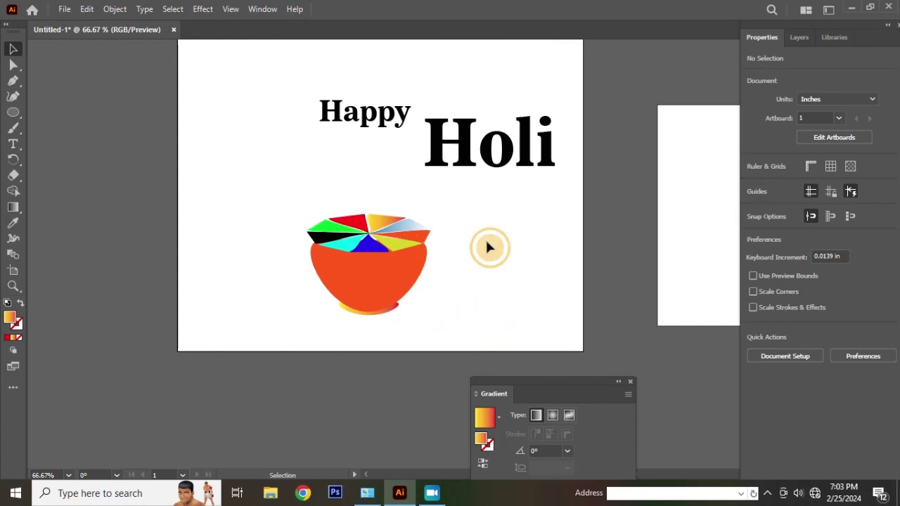
drag(299, 211, 442, 352)
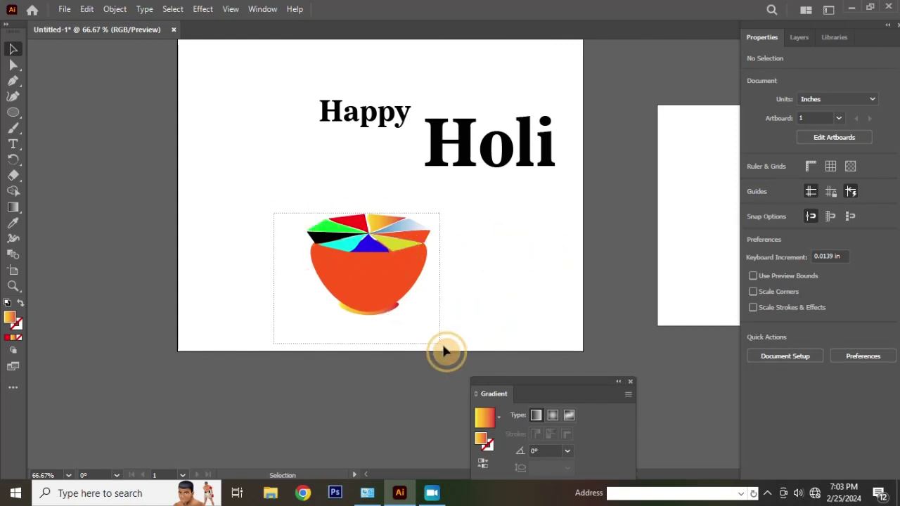
click(416, 263)
click(14, 227)
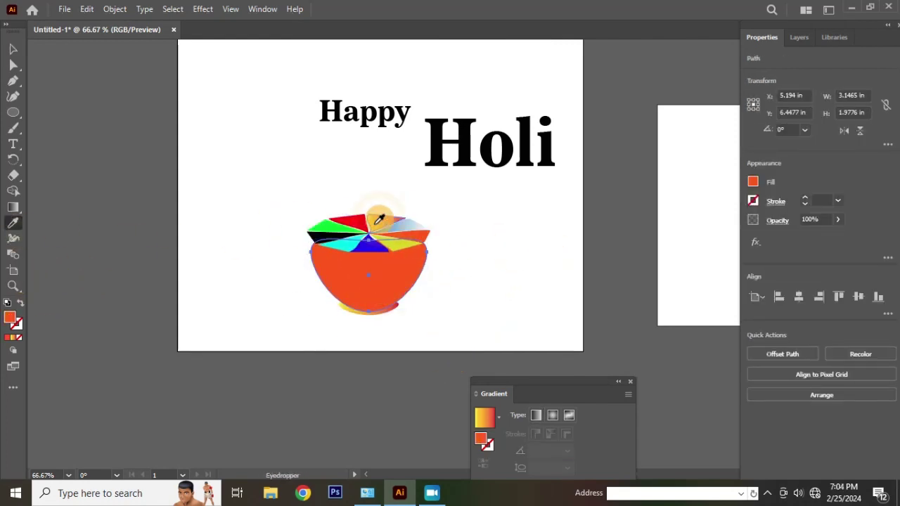
click(383, 211)
click(15, 55)
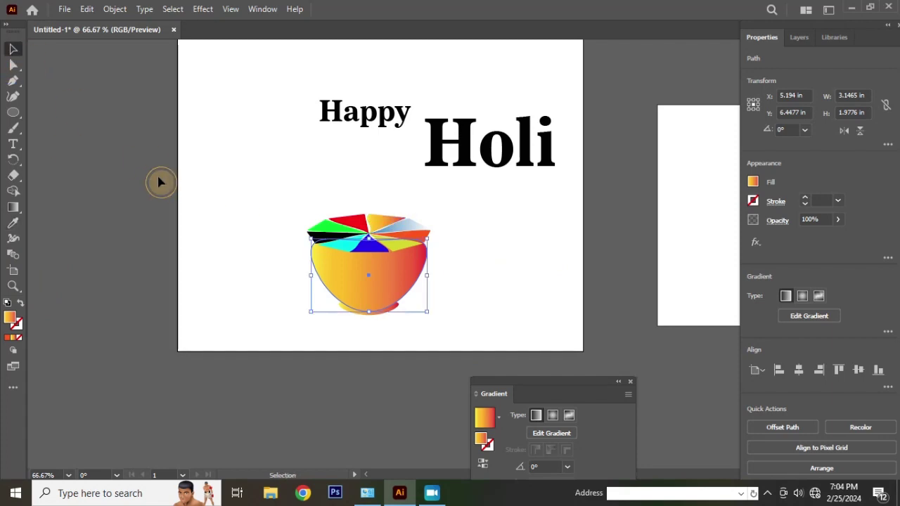
click(488, 281)
Group the bowl with its petals and move the group toward the lower left
drag(230, 189, 430, 353)
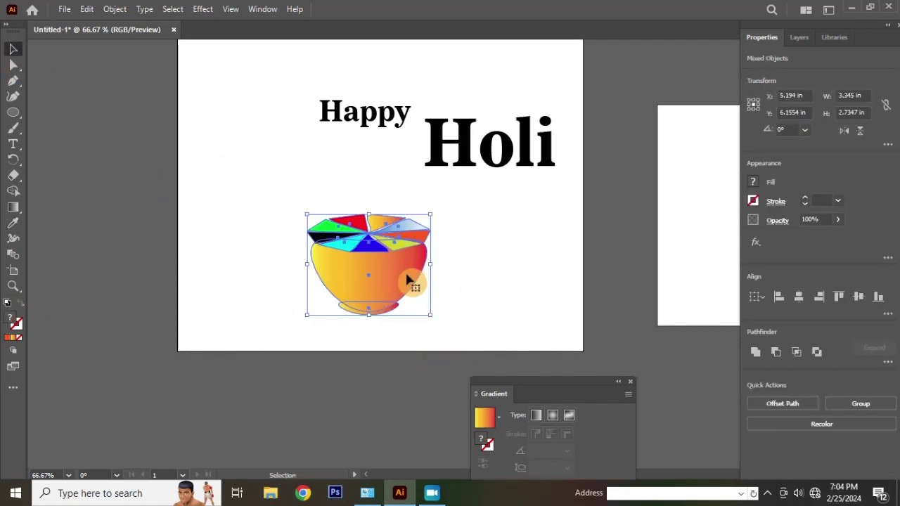
right_click(383, 262)
click(443, 362)
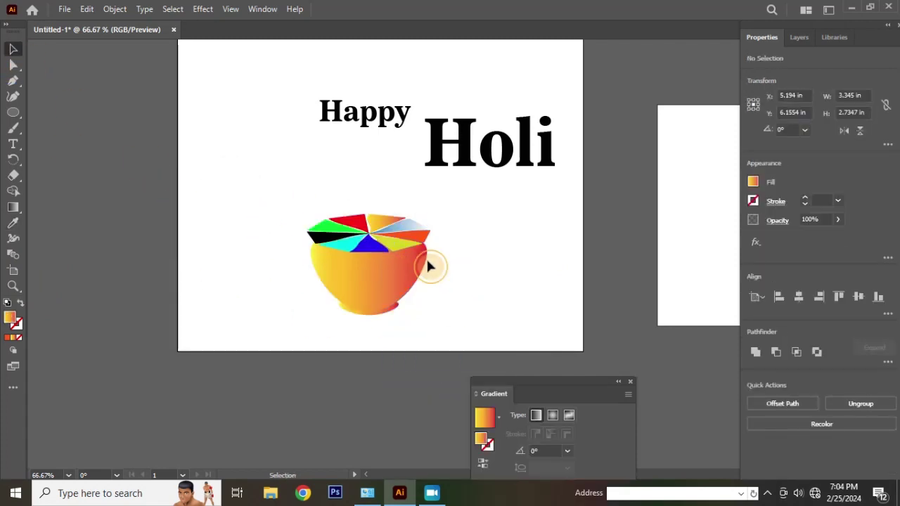
drag(428, 260, 331, 274)
click(437, 213)
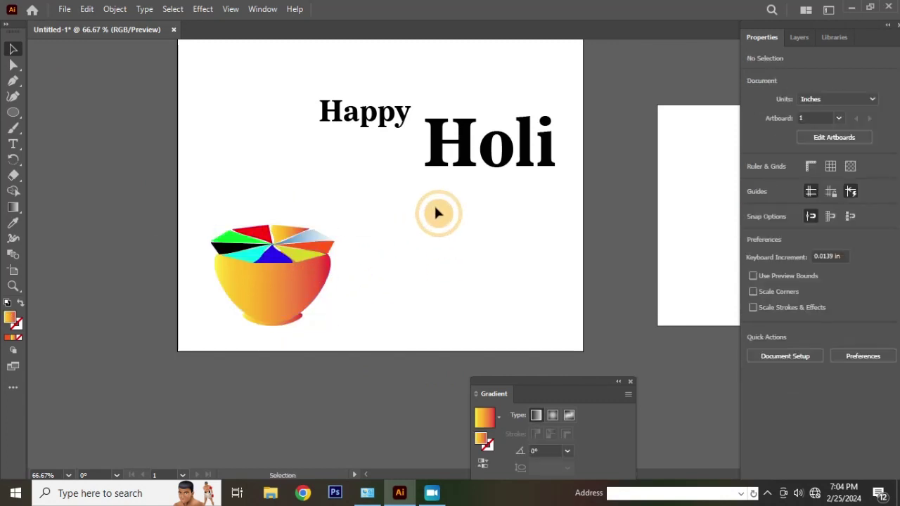
Move the white rectangle onto the artboard and give it the bowl's yellow-red gradient
click(703, 187)
scroll(396, 227, down, 2)
scroll(492, 211, up, 1)
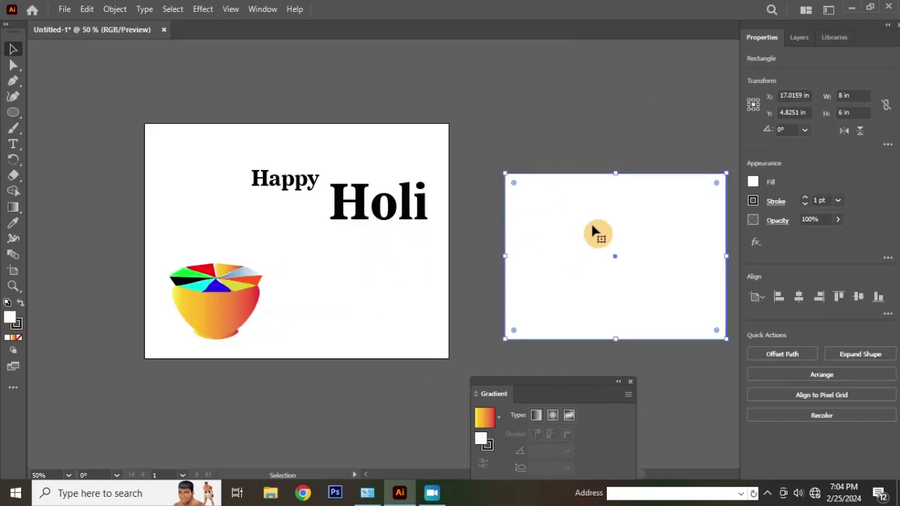
drag(593, 232, 260, 216)
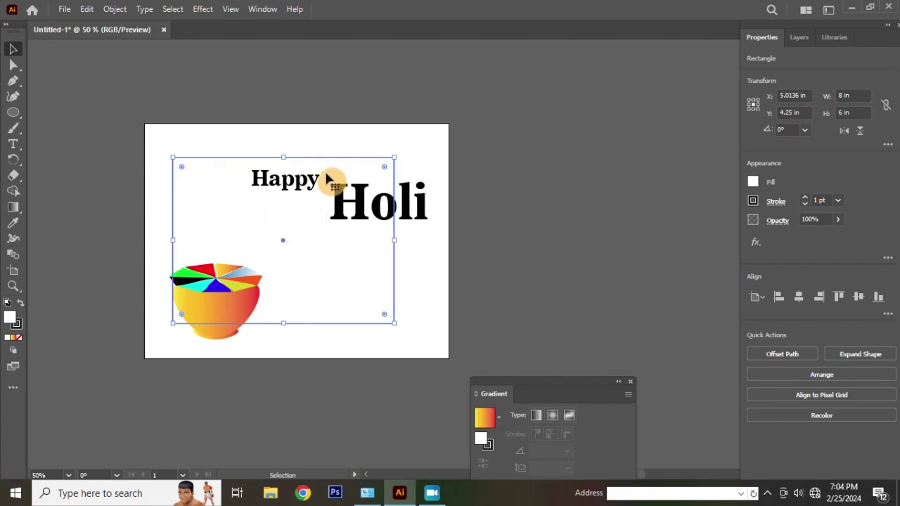
click(19, 227)
click(232, 303)
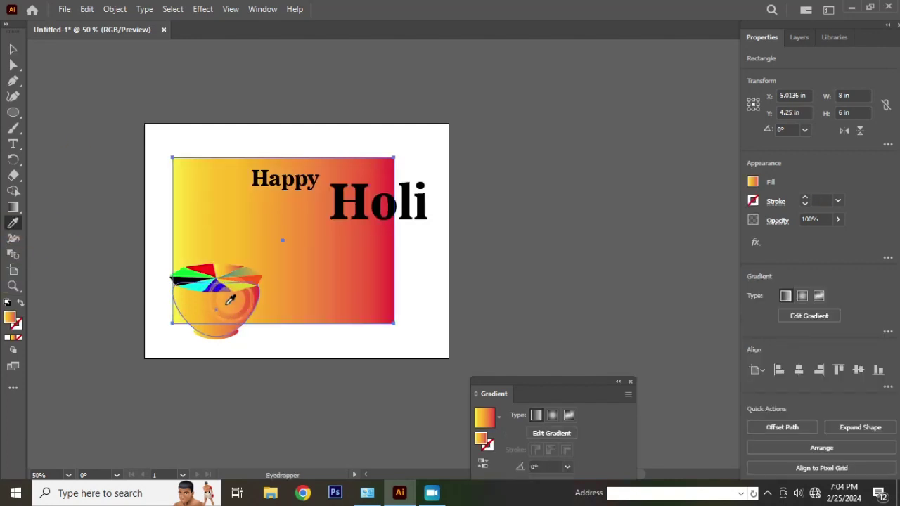
Stretch the gradient rectangle to the artboard's bottom, right, left and top edges
click(13, 49)
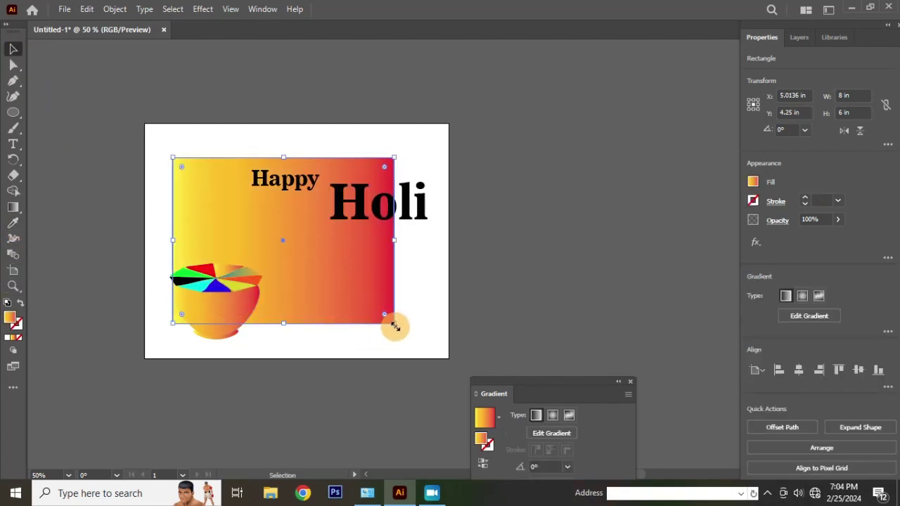
drag(394, 326, 437, 359)
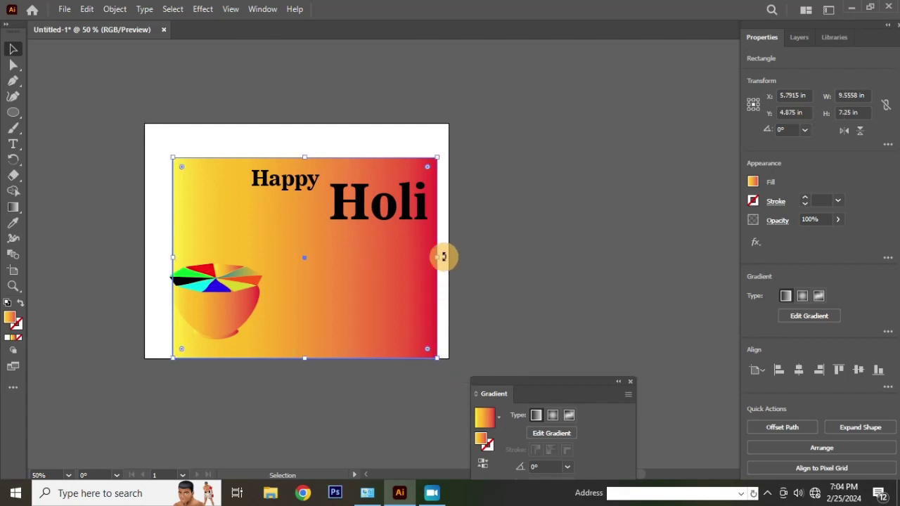
drag(441, 259, 450, 258)
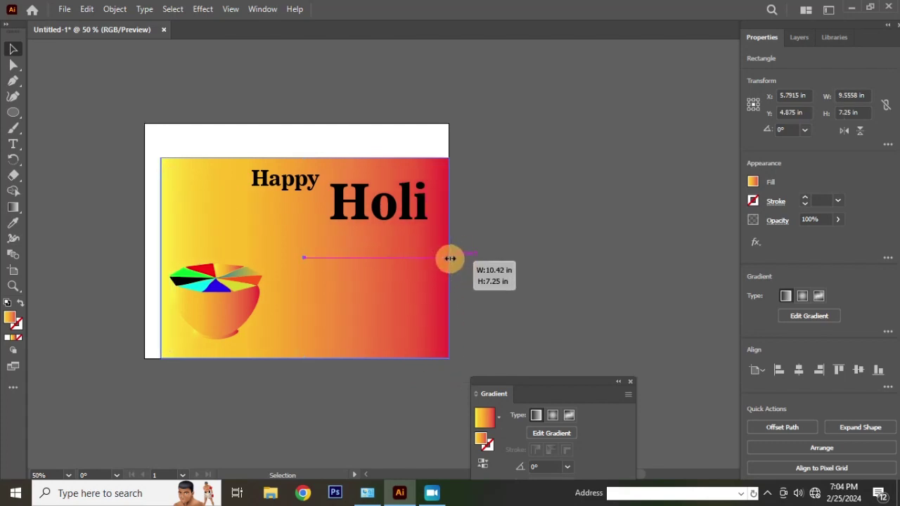
drag(161, 258, 146, 258)
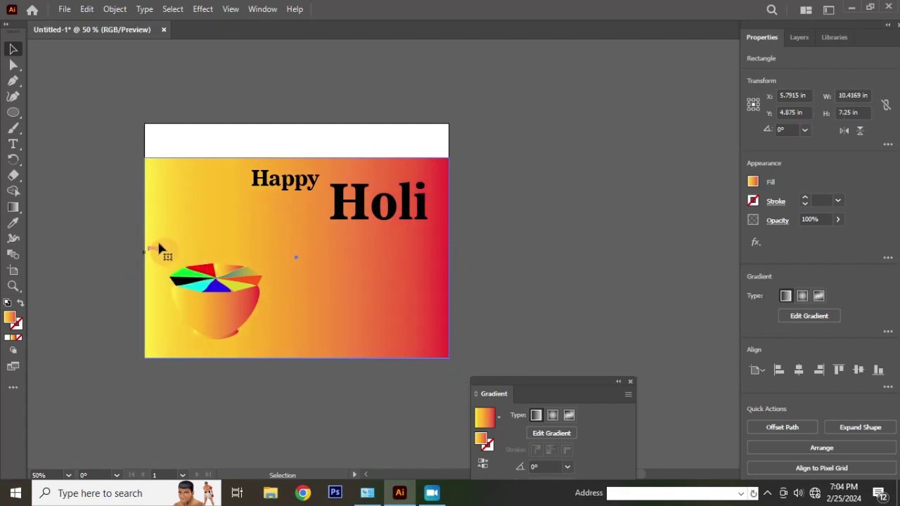
drag(299, 157, 300, 125)
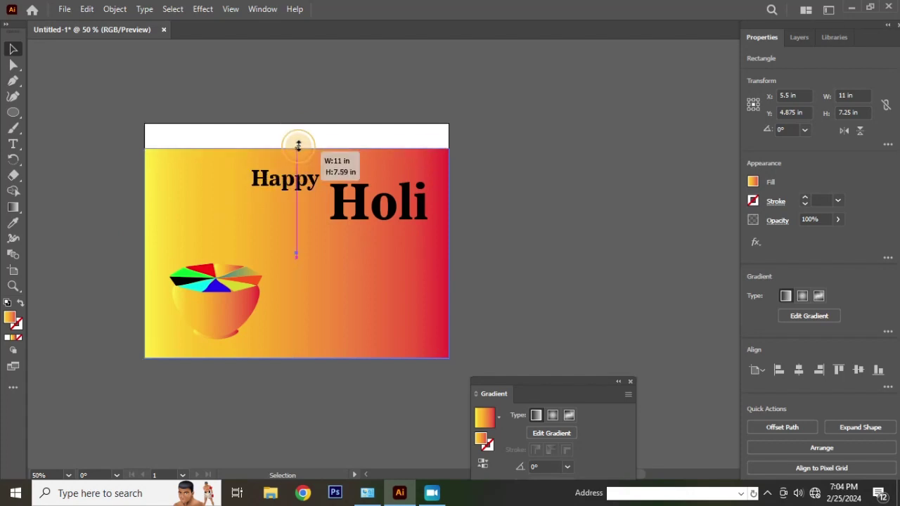
click(313, 98)
Move 'Happy' to the poster's top left and colour it white
scroll(298, 190, up, 1)
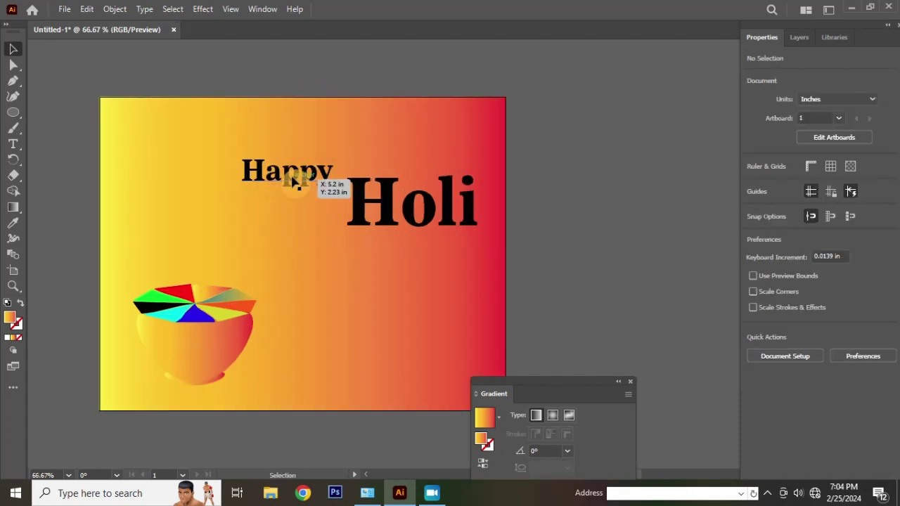
drag(290, 178, 203, 142)
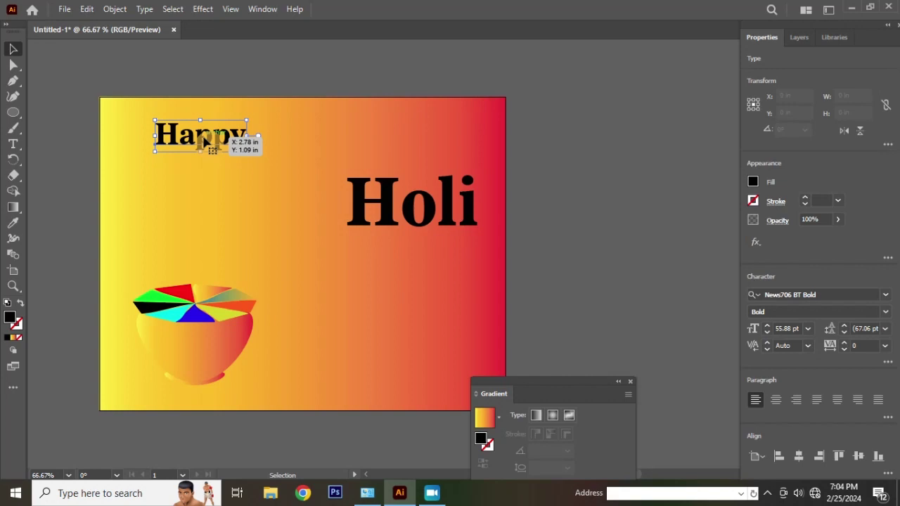
double_click(10, 320)
drag(412, 218, 276, 154)
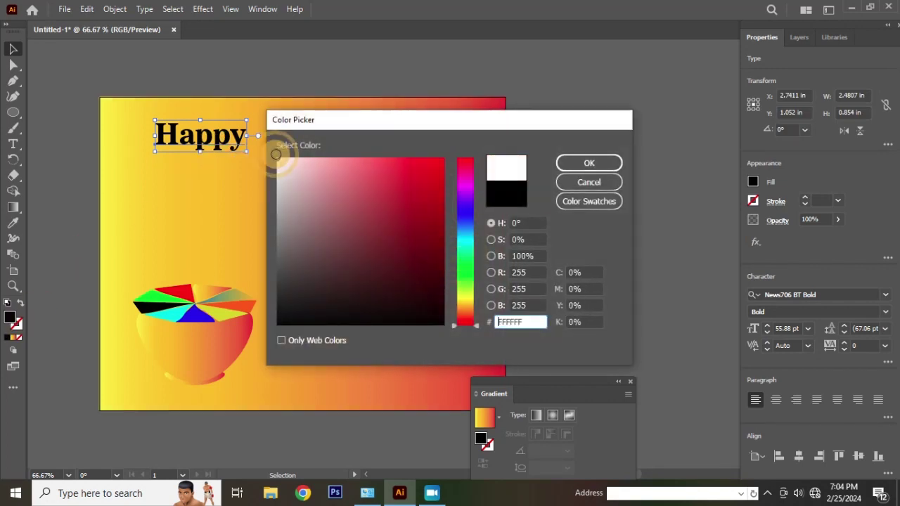
click(588, 162)
click(314, 70)
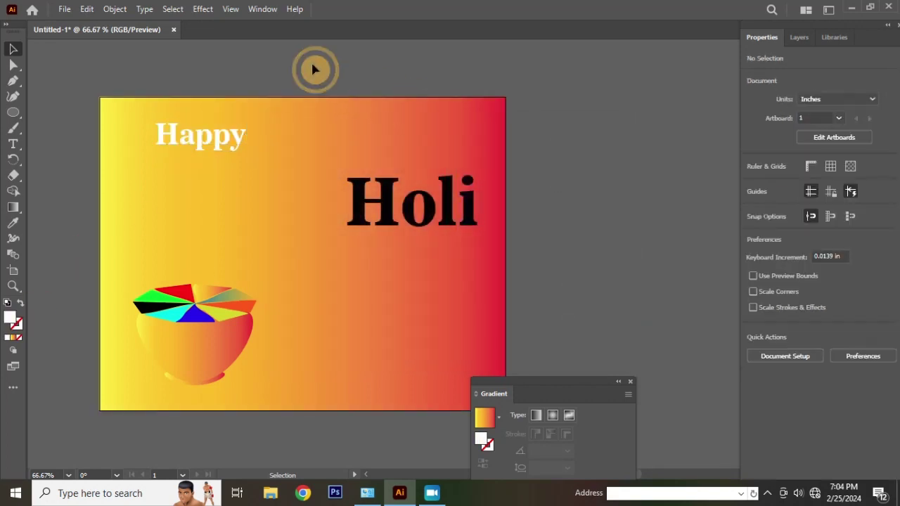
Move 'Holi' down and left below 'Happy' and colour it white
drag(373, 217, 251, 235)
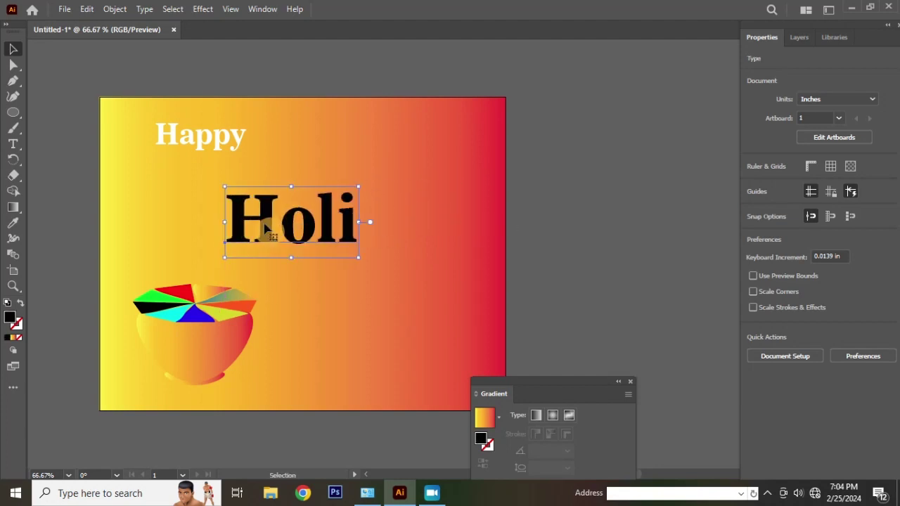
double_click(9, 320)
drag(315, 191, 277, 158)
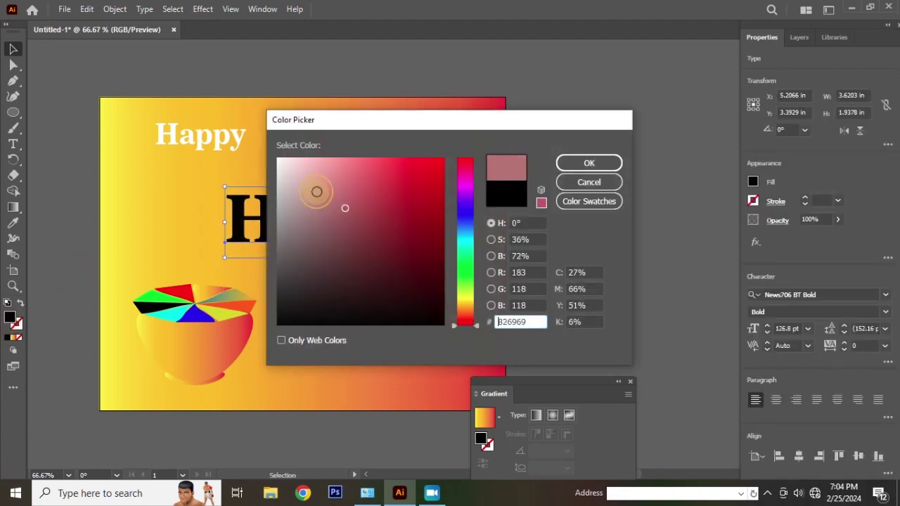
click(584, 169)
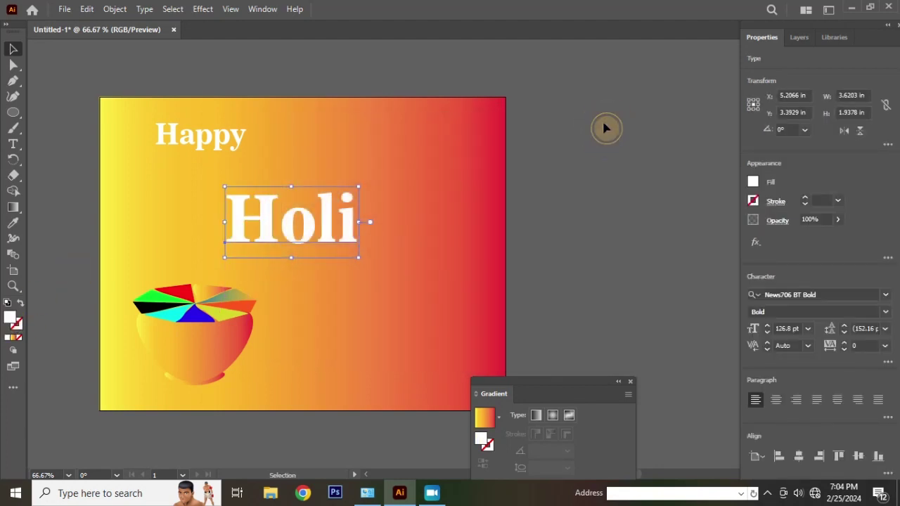
click(596, 124)
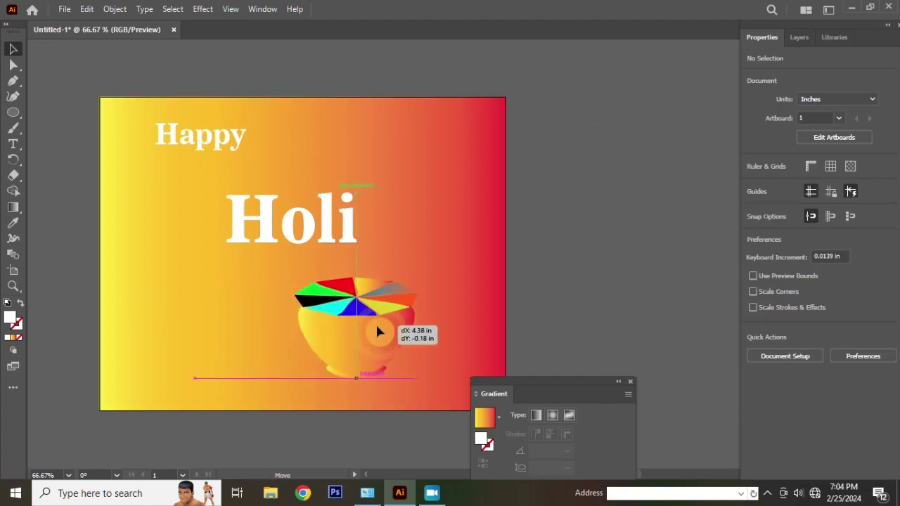
Move the bowl right of centre, then draw and delete a test white circle
drag(211, 339, 400, 336)
click(553, 187)
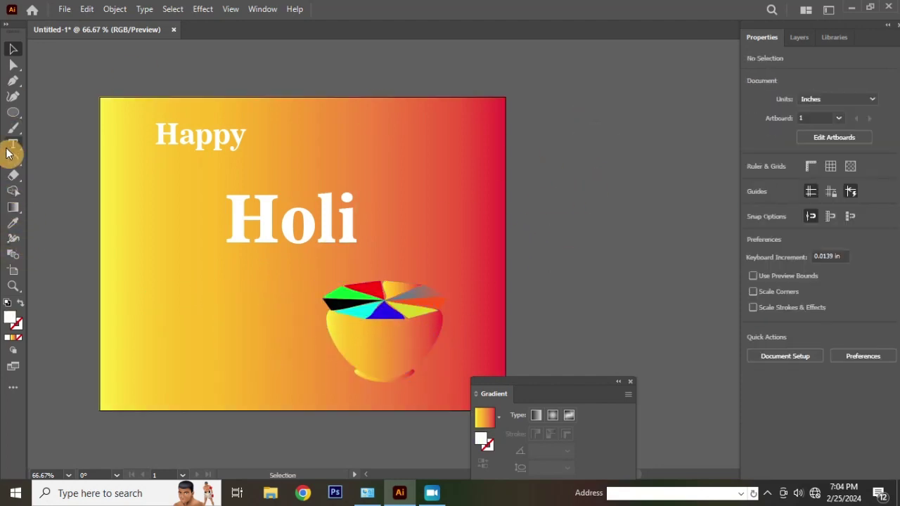
drag(16, 118, 66, 126)
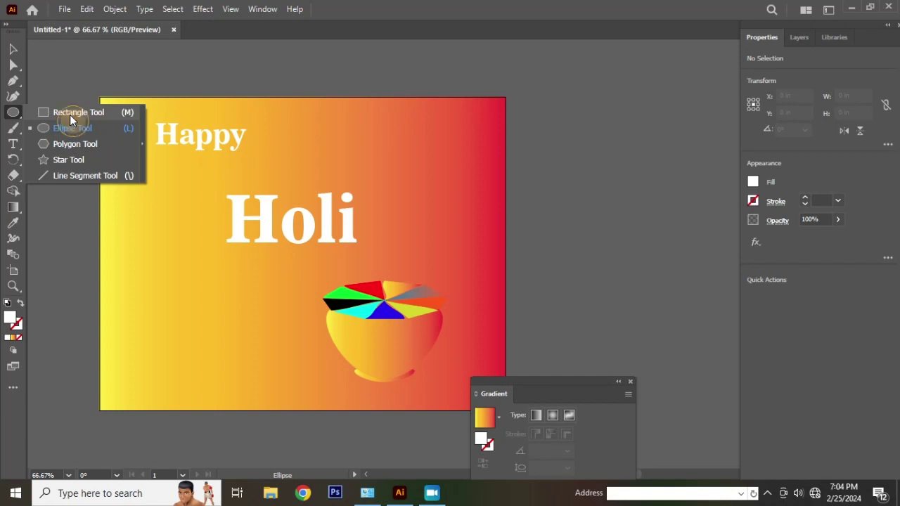
click(71, 116)
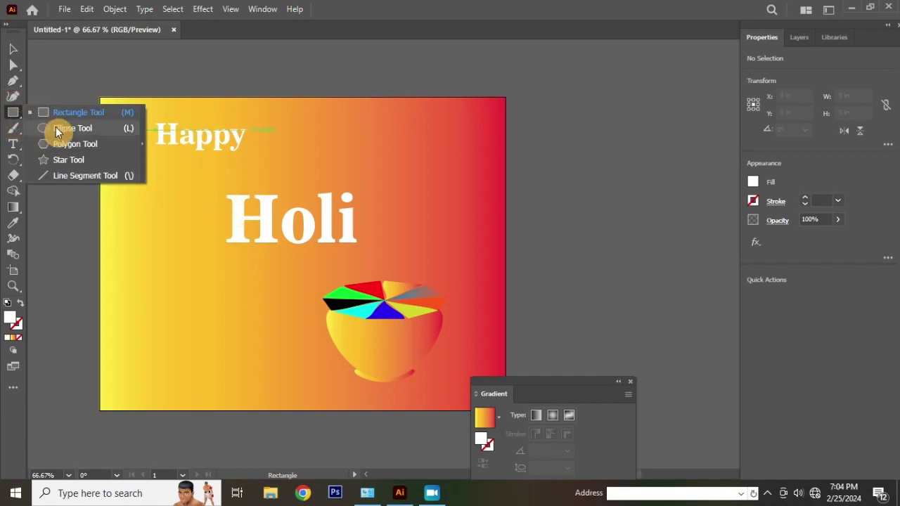
drag(12, 114, 59, 126)
drag(205, 178, 390, 363)
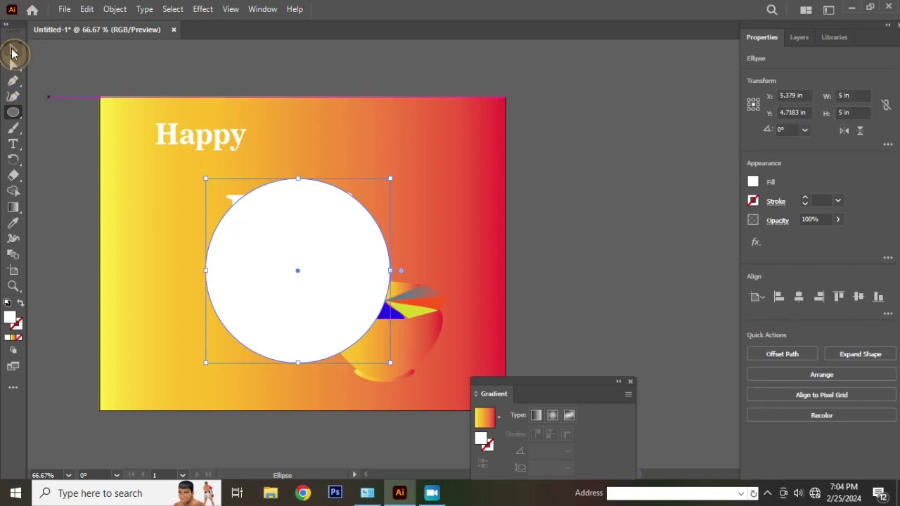
click(12, 51)
drag(287, 253, 273, 236)
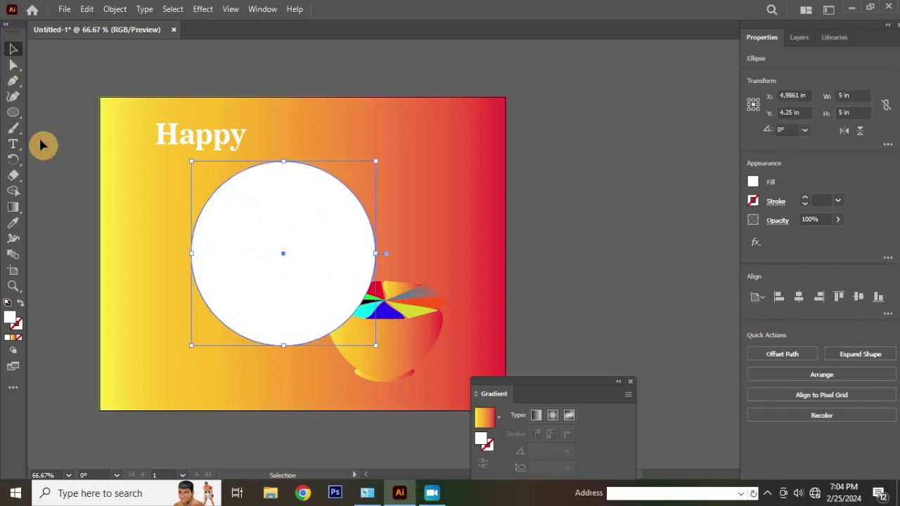
key(Delete)
Draw a white hexagon, scale it to about 4.6 in, and place it below 'Happy'
drag(13, 114, 77, 146)
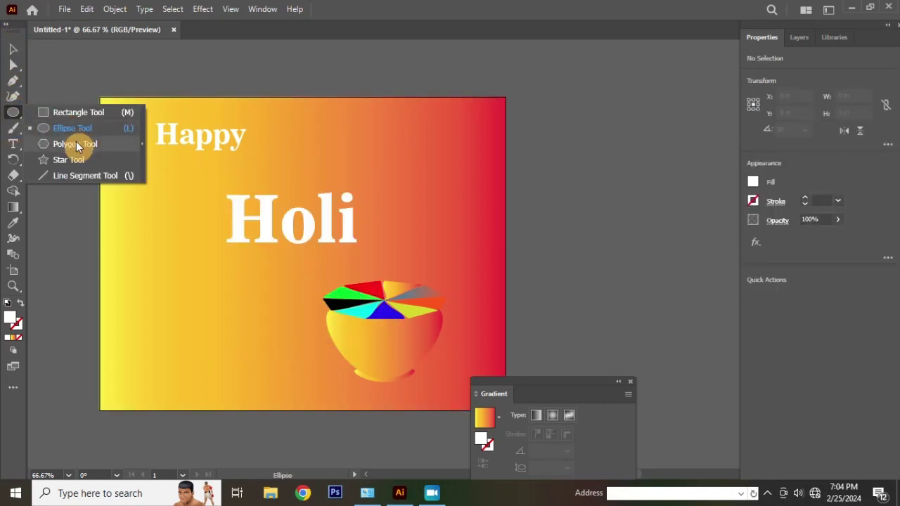
drag(210, 178, 323, 260)
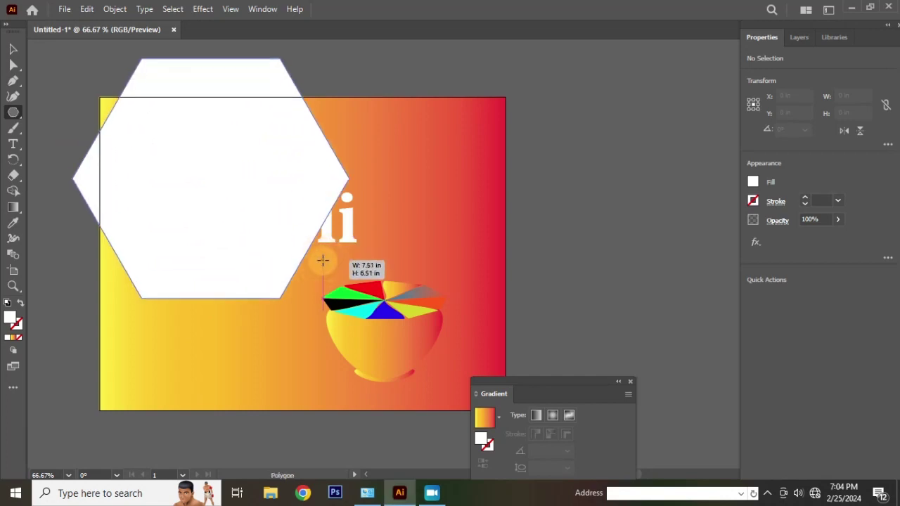
drag(269, 217, 348, 298)
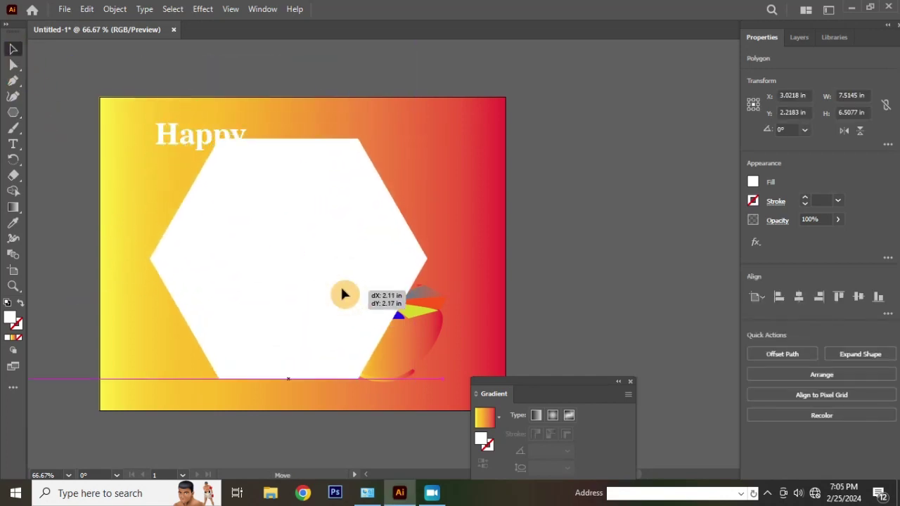
drag(432, 139, 375, 164)
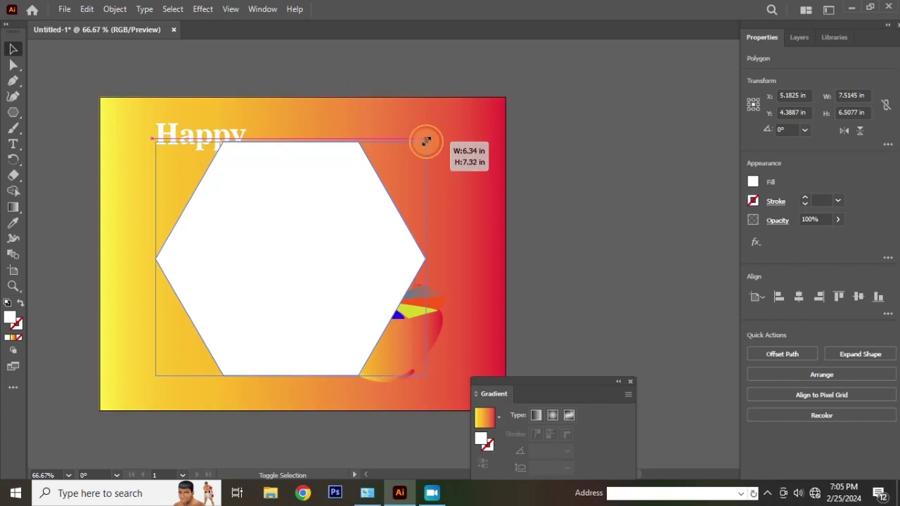
drag(296, 242, 295, 214)
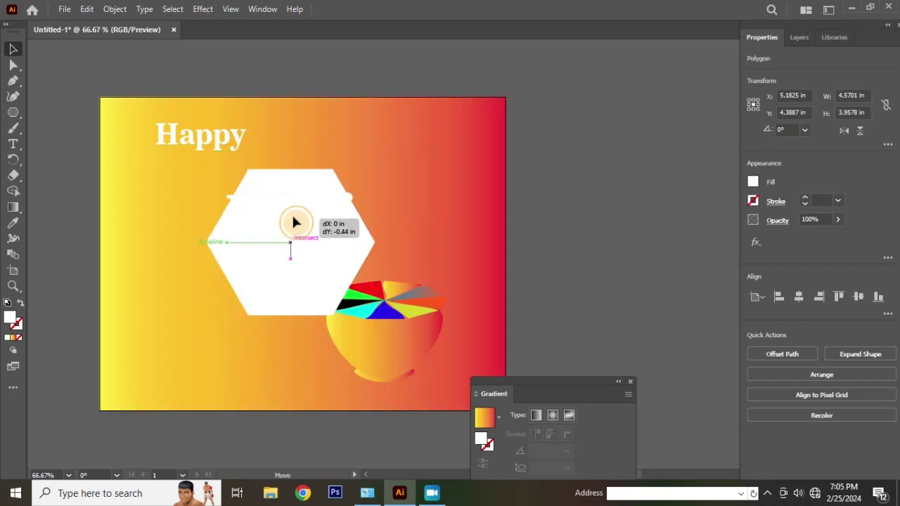
click(562, 158)
click(14, 113)
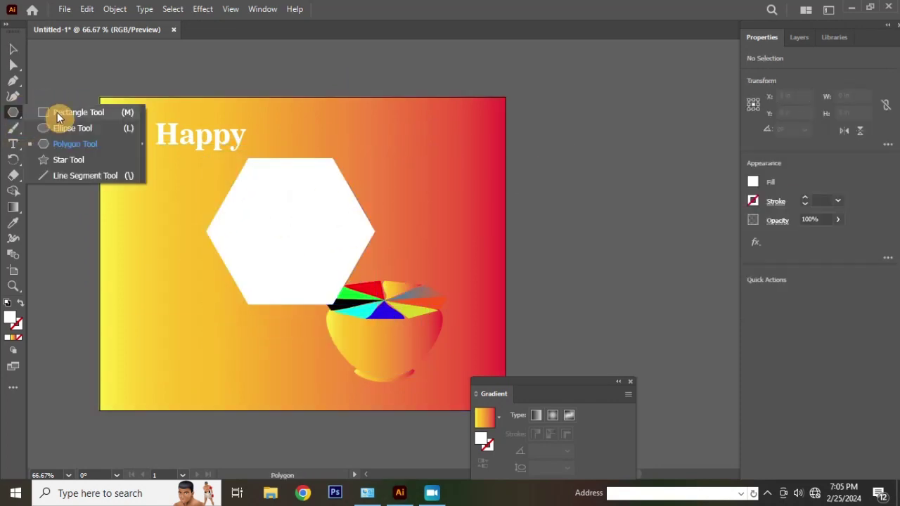
Draw five small white stars on the poster's upper right
click(68, 160)
drag(421, 154, 434, 168)
drag(434, 229, 440, 236)
drag(470, 202, 479, 209)
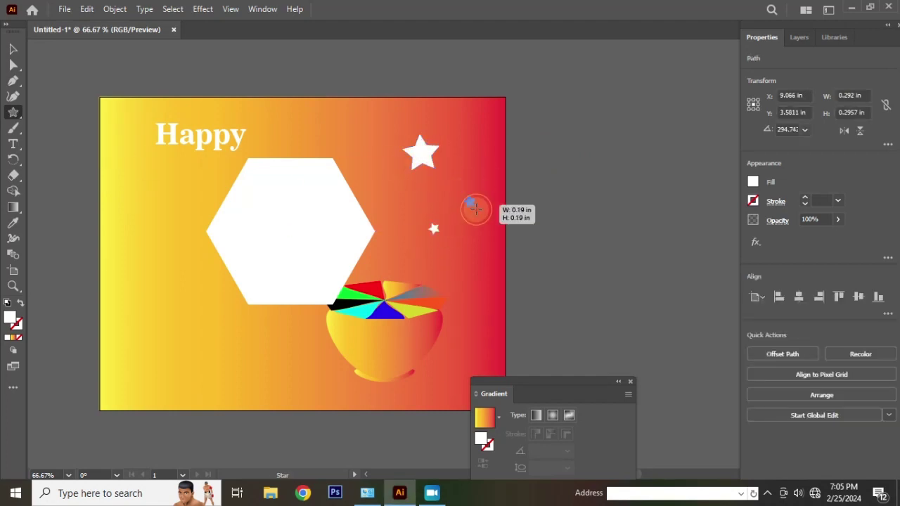
drag(469, 150, 475, 155)
drag(410, 199, 391, 195)
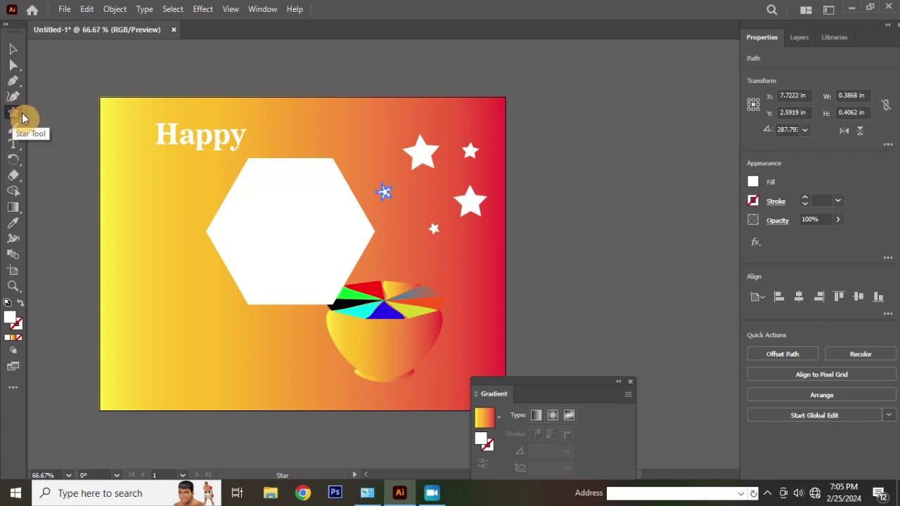
Add six small white circles and ovals among the stars
drag(16, 122, 59, 124)
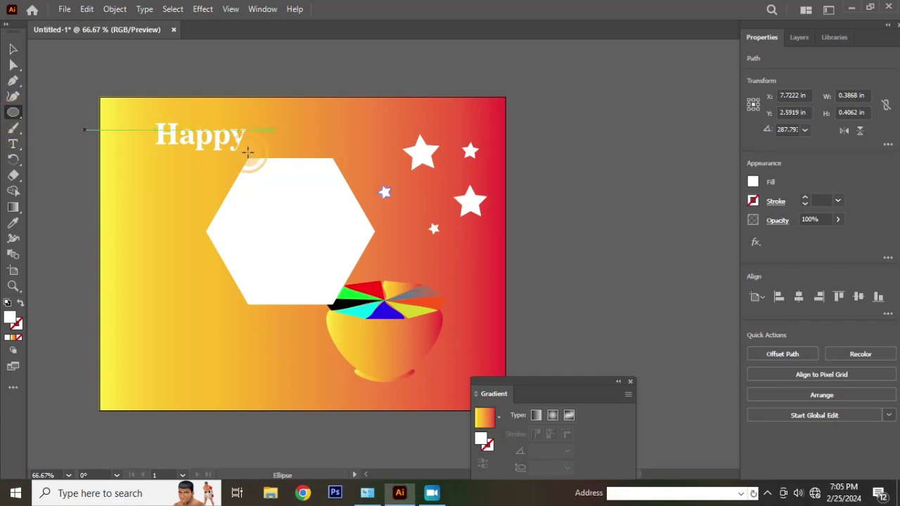
drag(361, 130, 383, 151)
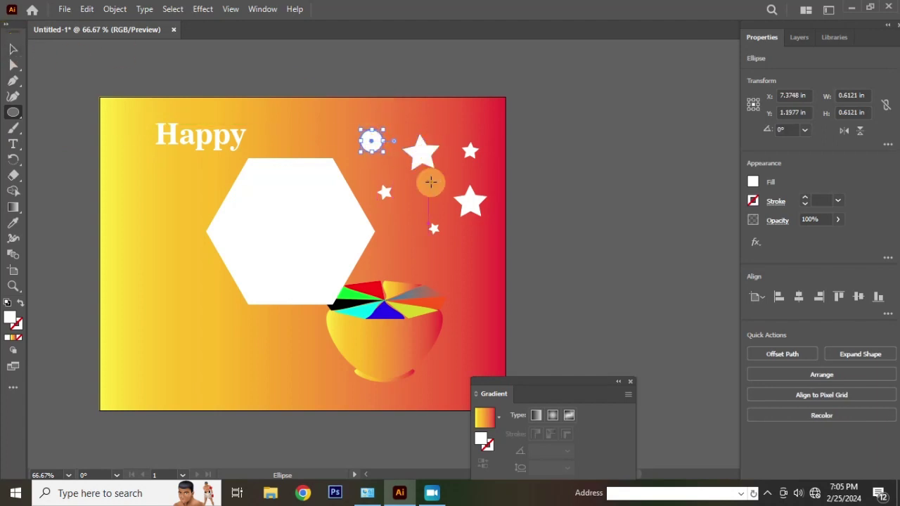
drag(431, 186, 463, 175)
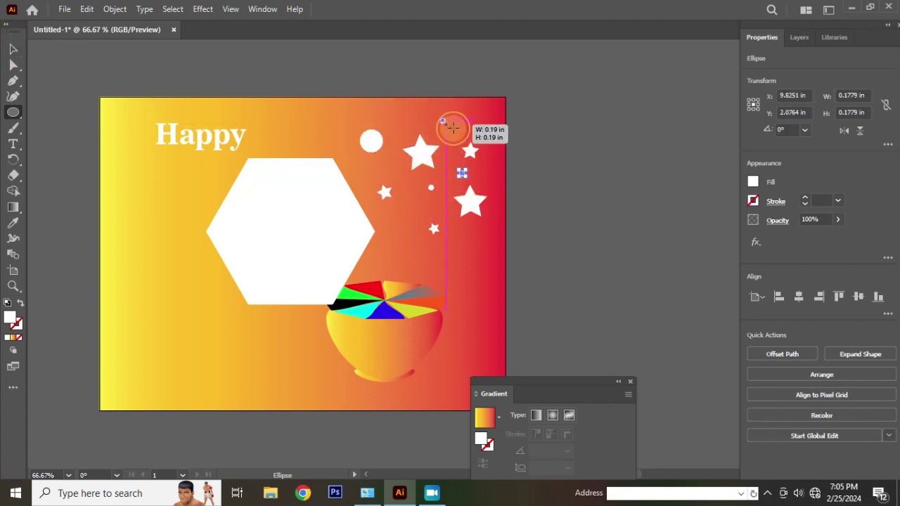
drag(440, 119, 454, 131)
drag(382, 98, 396, 110)
drag(509, 116, 521, 136)
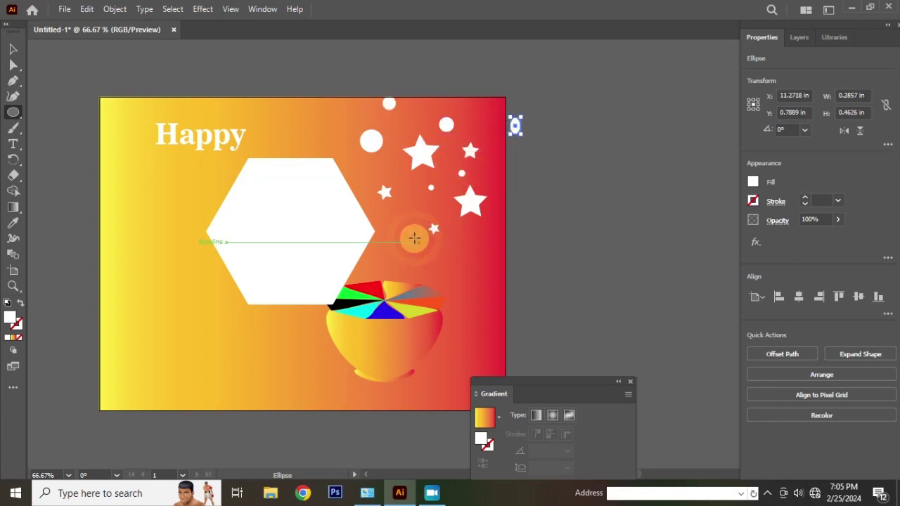
drag(475, 246, 486, 269)
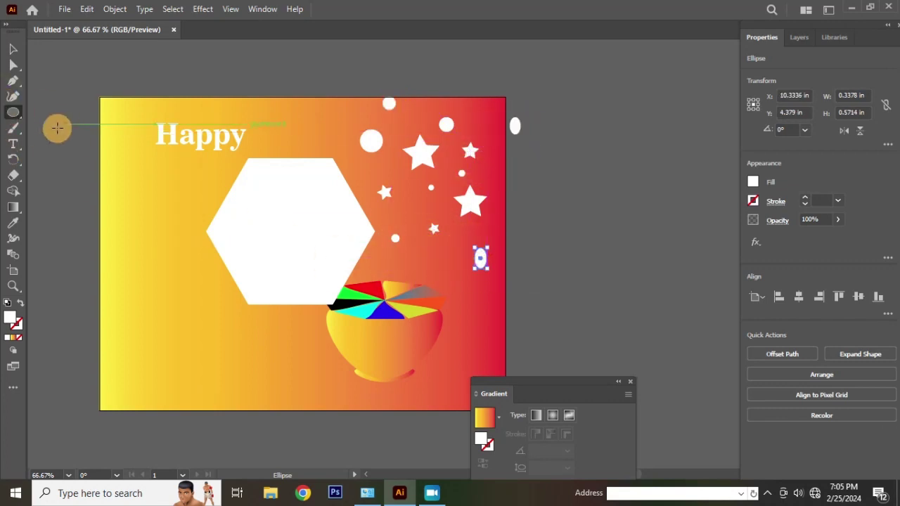
Draw three small white hexagons near the stars and at the right edge
drag(12, 114, 72, 155)
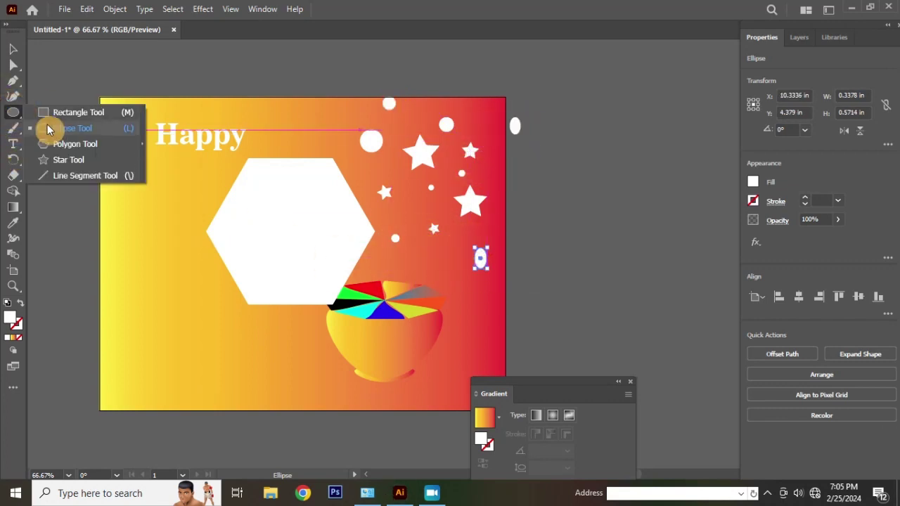
click(74, 151)
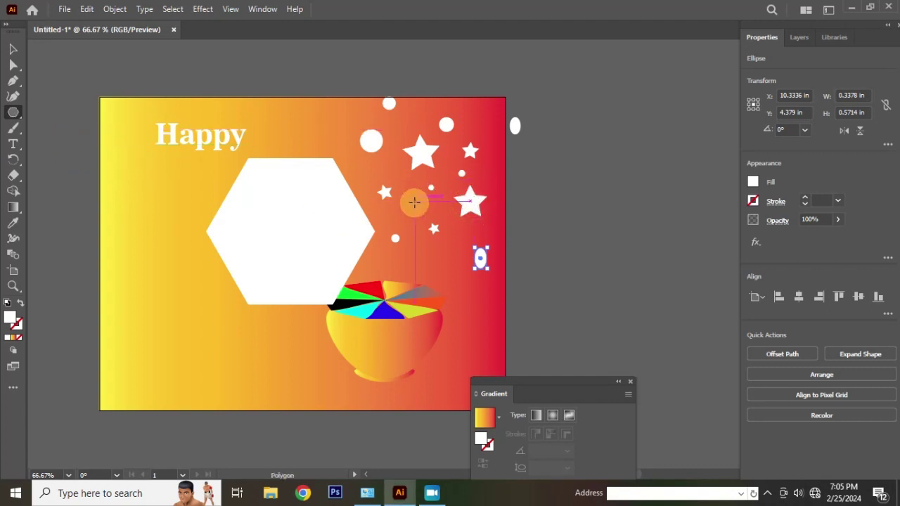
drag(409, 197, 415, 204)
drag(511, 171, 539, 213)
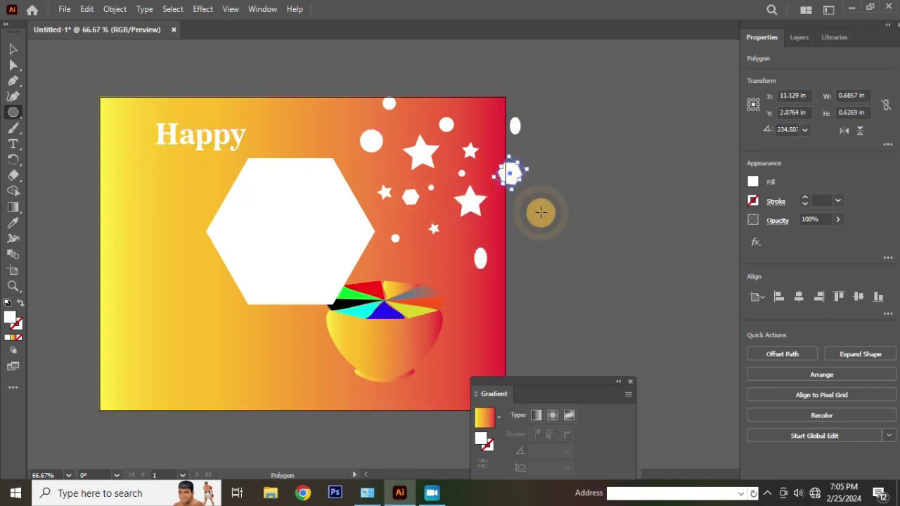
click(483, 115)
click(486, 274)
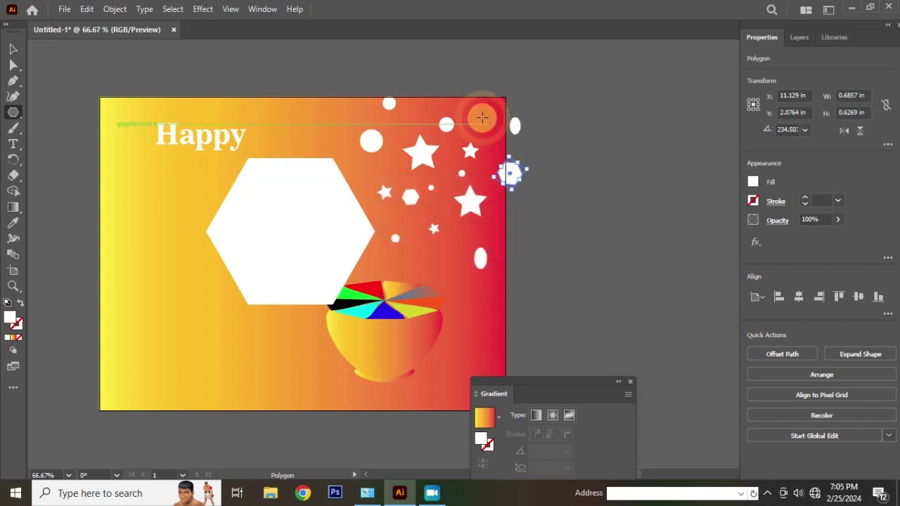
drag(480, 116, 492, 130)
click(10, 53)
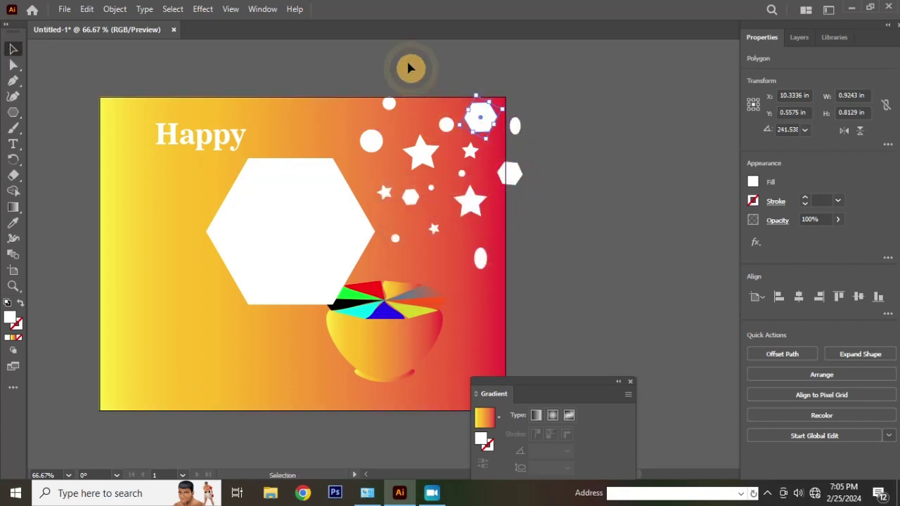
click(409, 67)
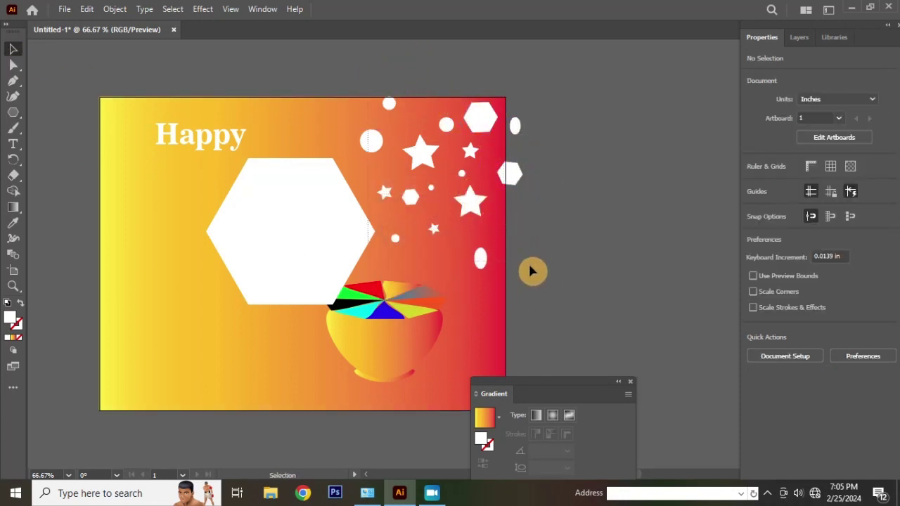
key(ctrl+a)
Exclude the hexagon, background and bowl, then scale the confetti to about 2.97 × 3.15 in
shift+click(312, 181)
shift+click(296, 144)
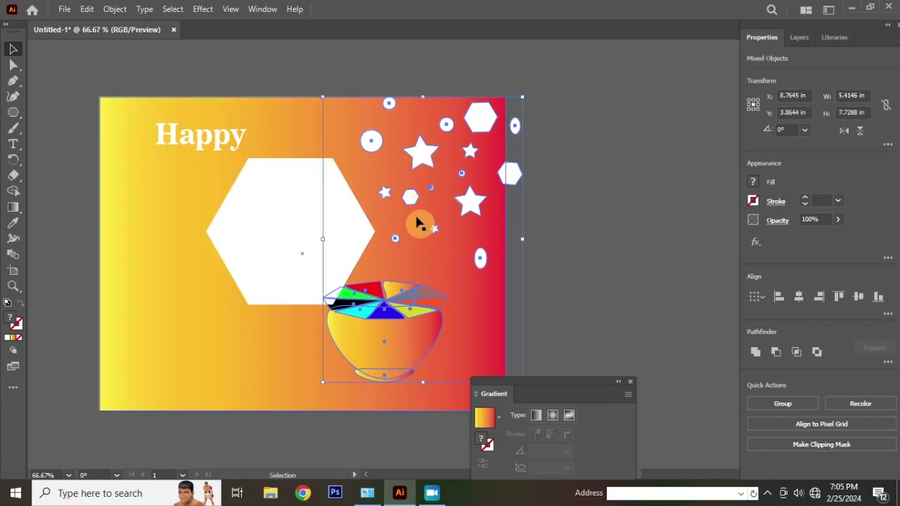
shift+click(406, 322)
drag(431, 161, 482, 175)
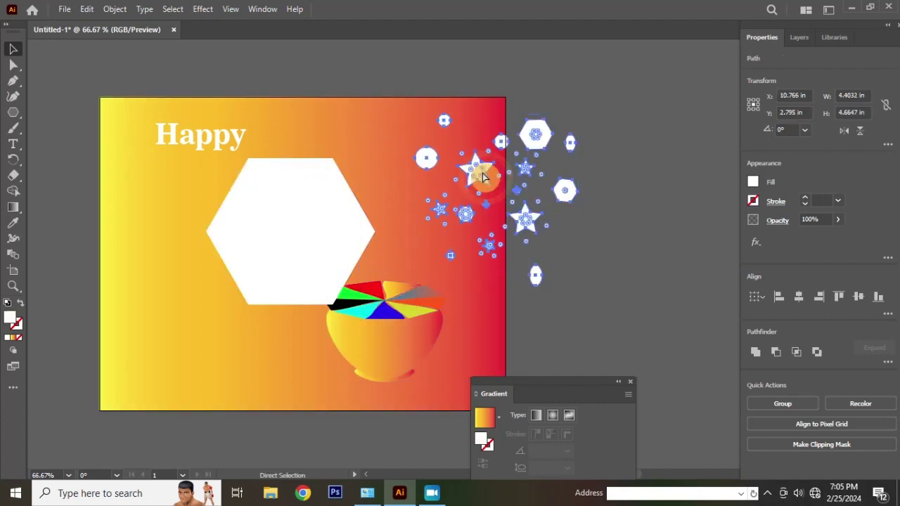
key(ctrl+z)
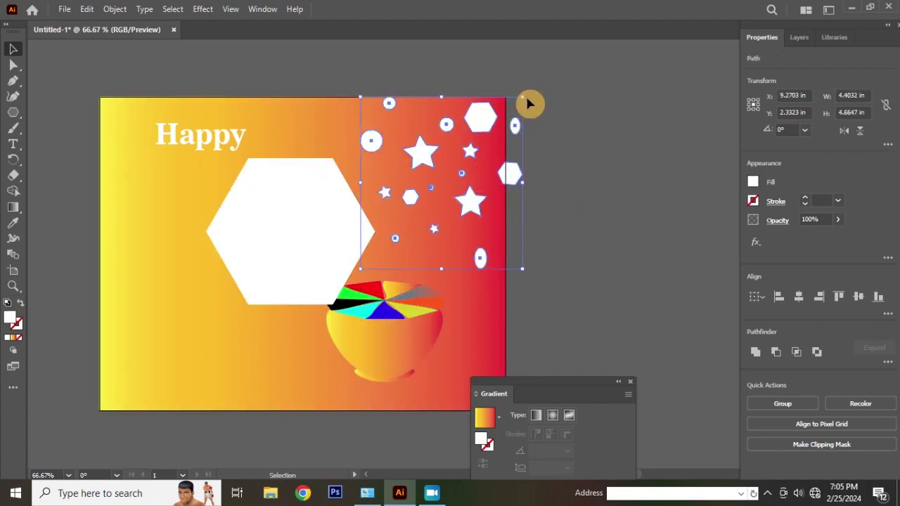
drag(523, 97, 468, 148)
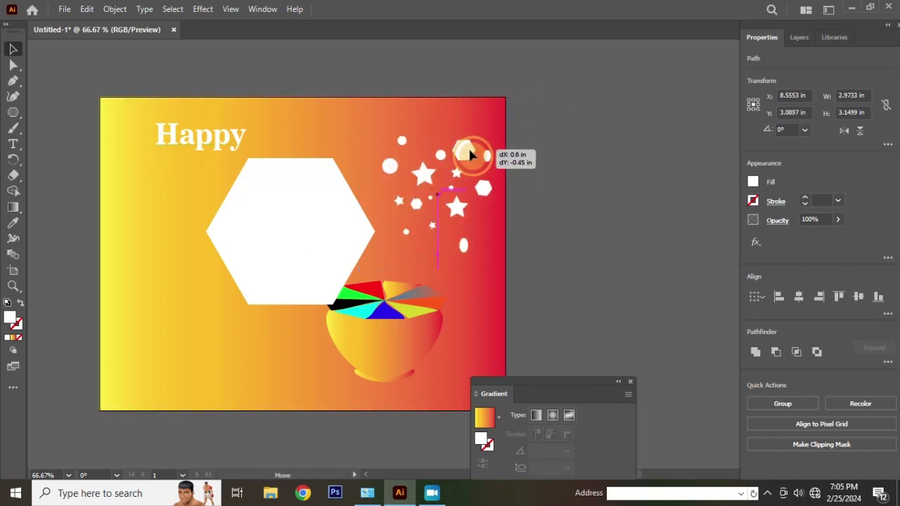
click(565, 158)
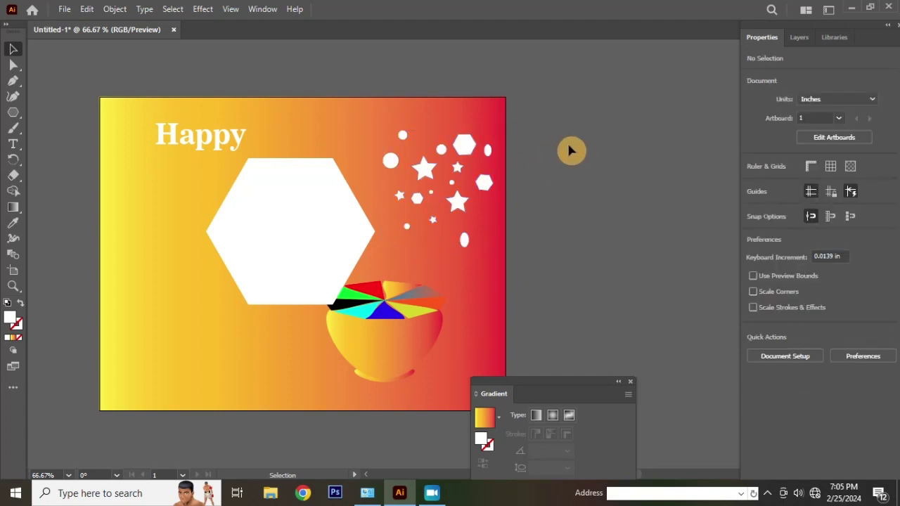
Give a small star the bowl's yellow-orange gradient with the Eyedropper
click(464, 146)
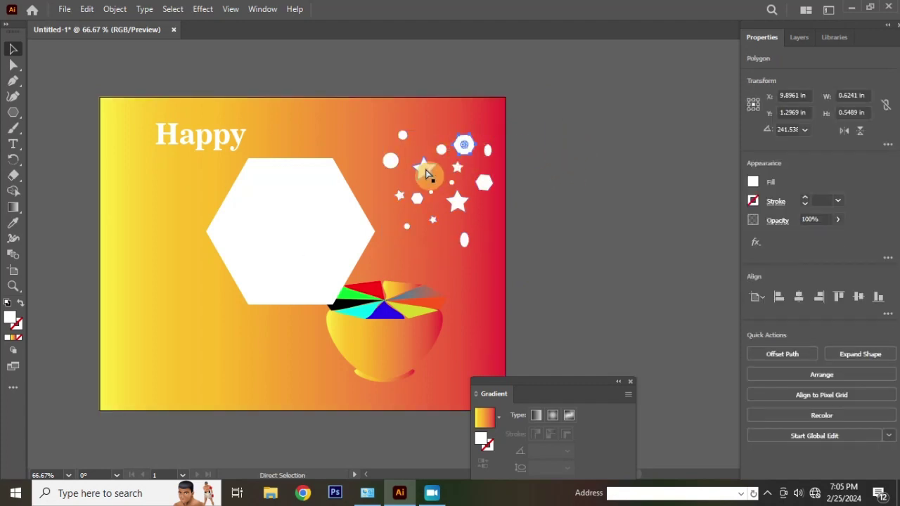
click(482, 187)
click(458, 201)
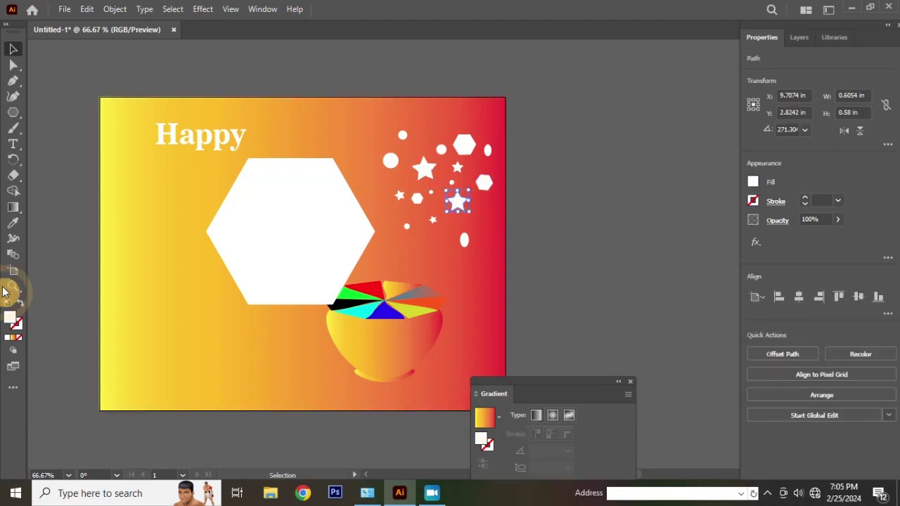
click(13, 224)
click(393, 288)
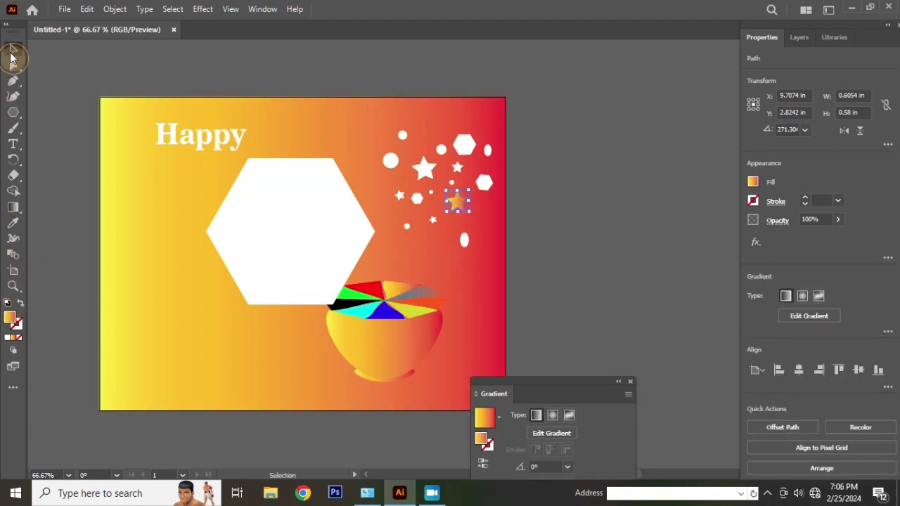
Colour the top hexagon with the pinwheel's yellow-green
click(577, 158)
click(464, 146)
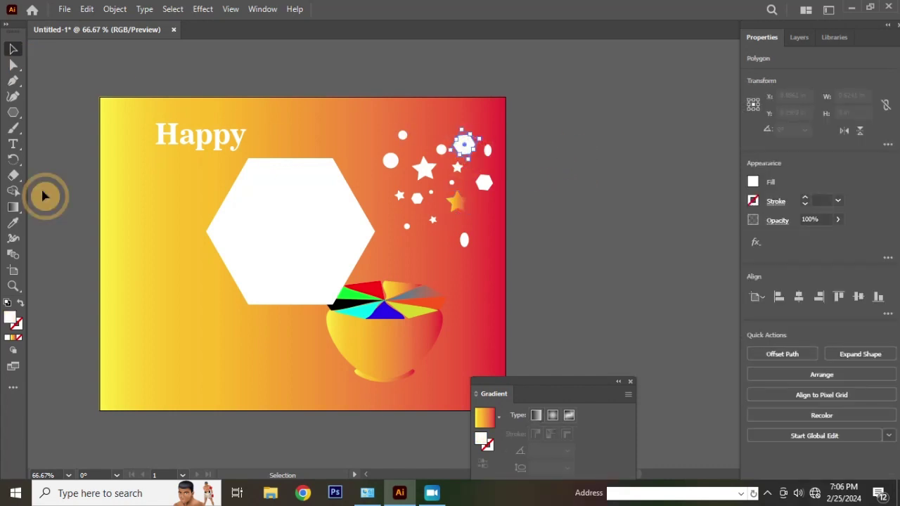
click(13, 224)
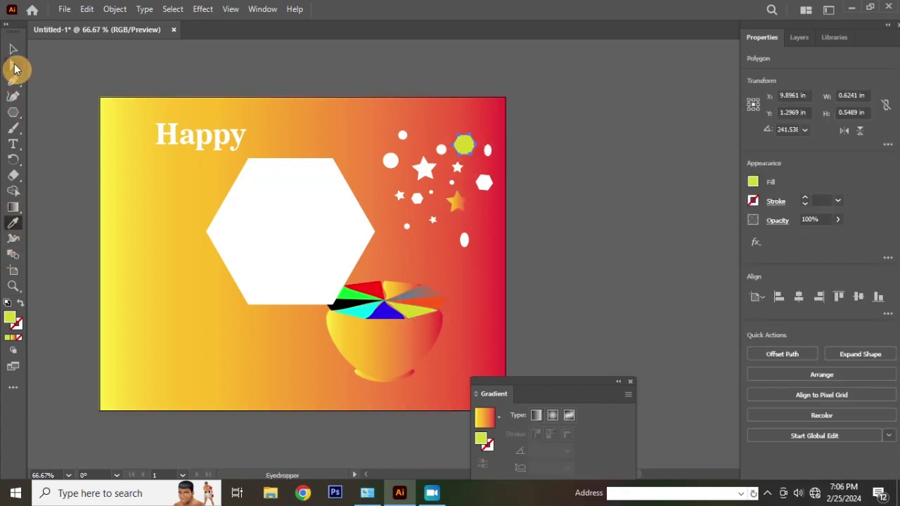
click(12, 48)
click(368, 68)
Fill a small white circle with the pinwheel's cyan
click(390, 161)
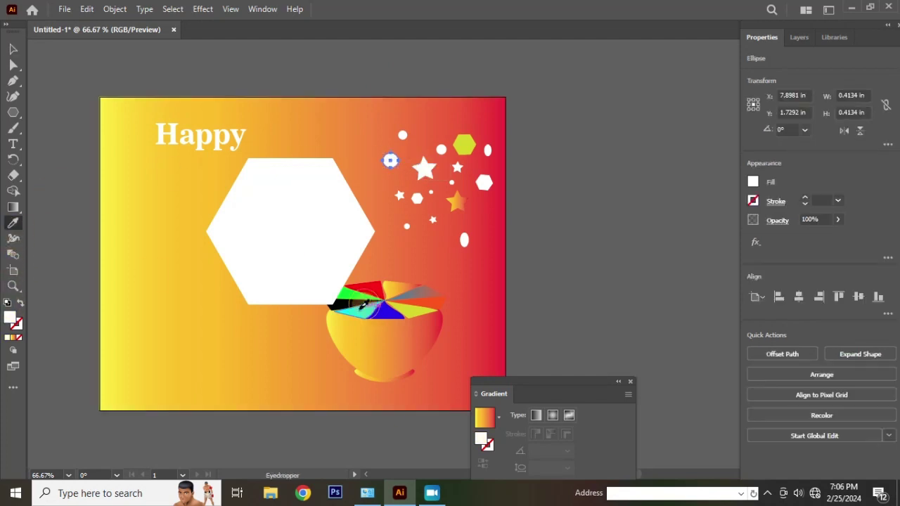
click(364, 307)
click(13, 48)
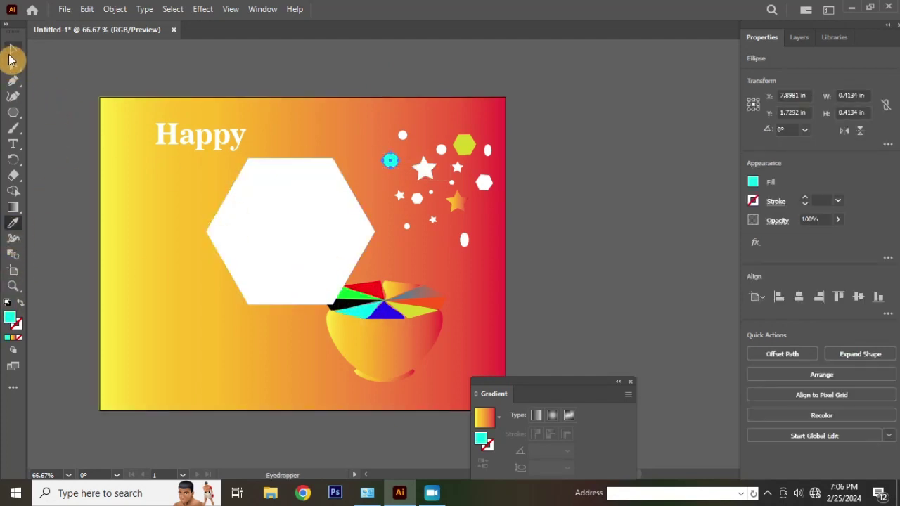
click(458, 86)
Make one hexagon black and give another the pinwheel's blue-grey gradient
click(484, 183)
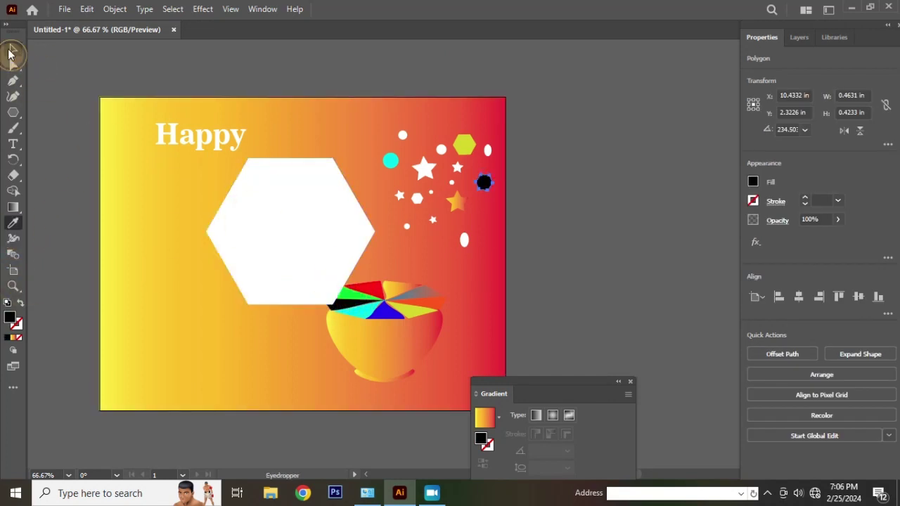
click(12, 49)
click(361, 77)
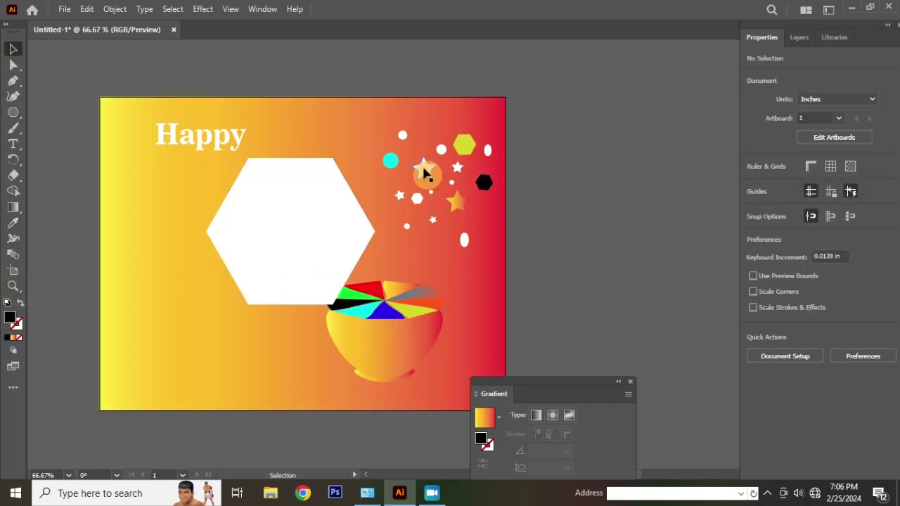
click(416, 198)
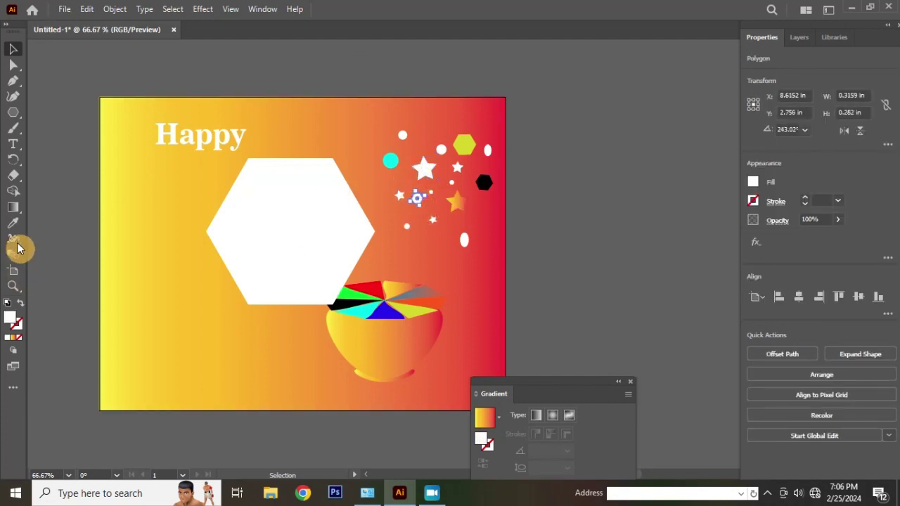
click(429, 287)
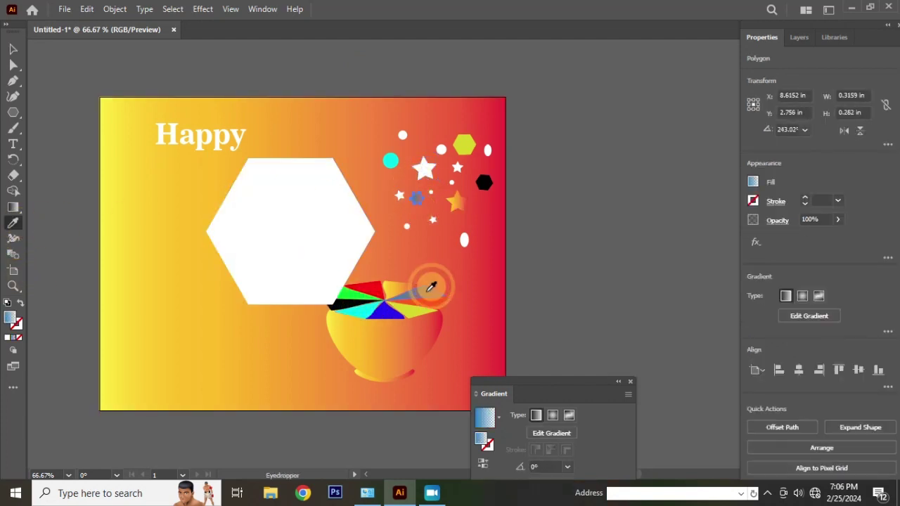
click(6, 48)
click(369, 75)
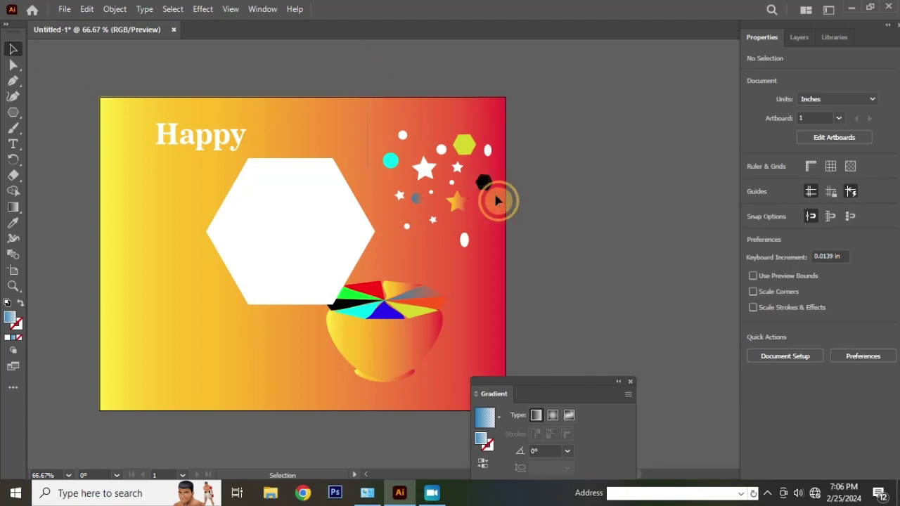
key(ctrl+a)
Select only the confetti pieces and group them into one cluster
click(324, 195)
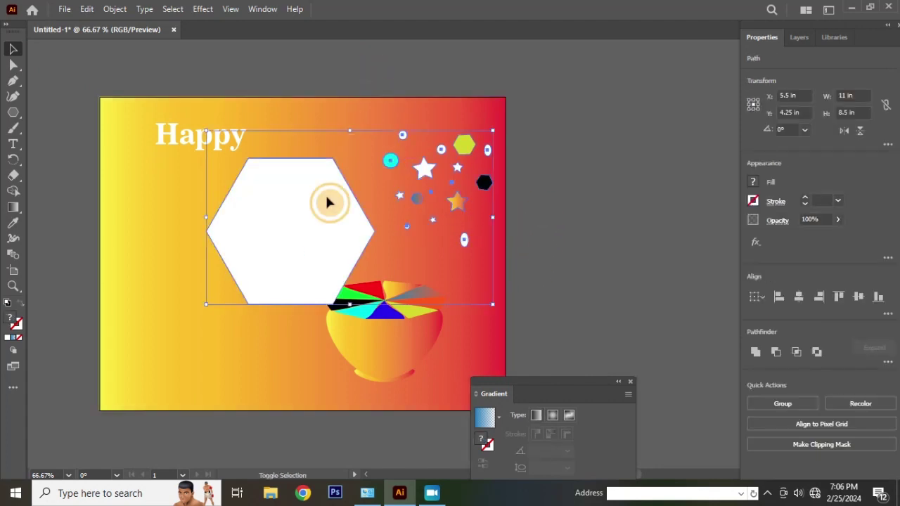
shift+click(339, 234)
mouse_move(431, 176)
mouse_down()
mouse_move(485, 211)
mouse_move(422, 167)
mouse_up()
right_click(421, 165)
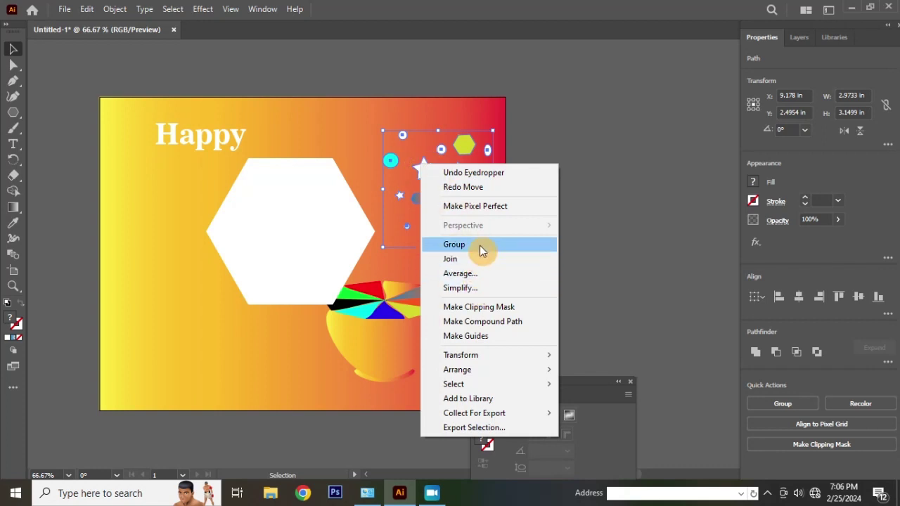
click(482, 245)
click(593, 201)
Place the confetti lower left with a copy upper right, then nudge the bowl and hexagon right
drag(464, 145, 189, 287)
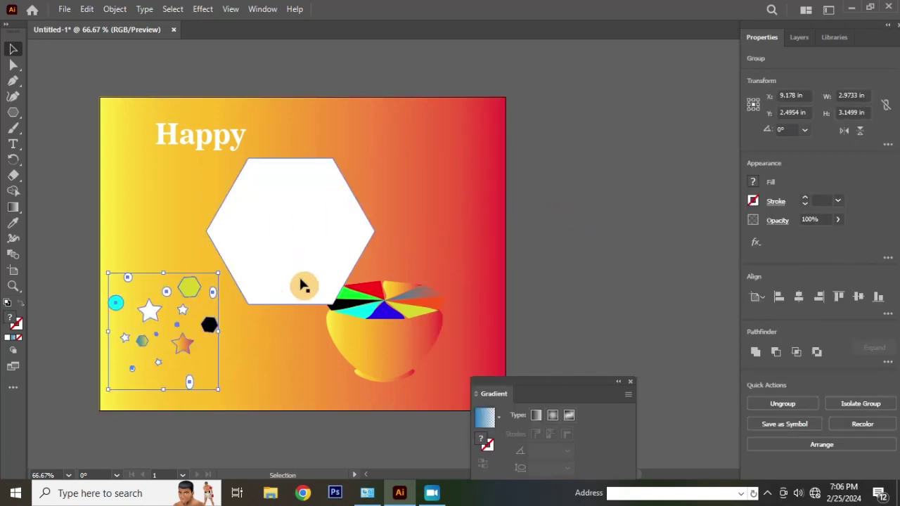
click(554, 180)
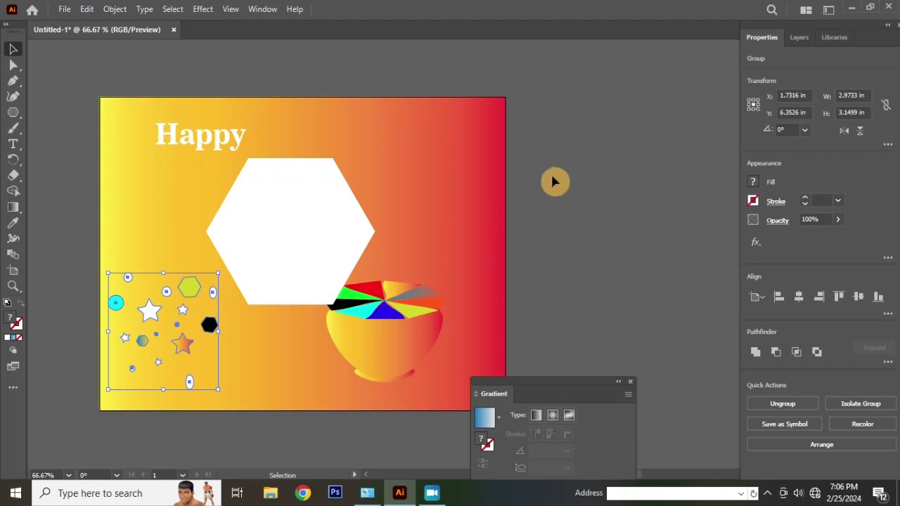
click(184, 288)
drag(187, 288, 508, 153)
click(590, 222)
mouse_move(394, 320)
mouse_down()
mouse_move(414, 331)
mouse_move(302, 322)
mouse_move(464, 318)
mouse_up()
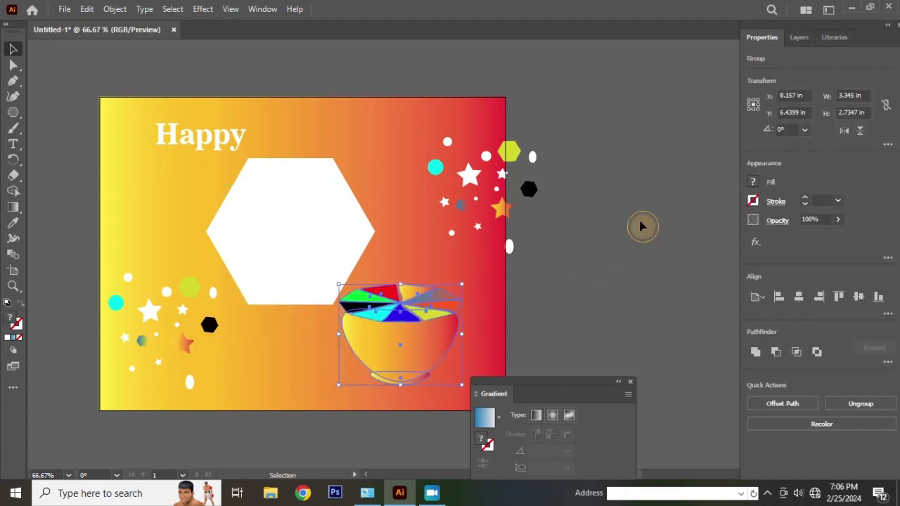
drag(288, 232, 295, 229)
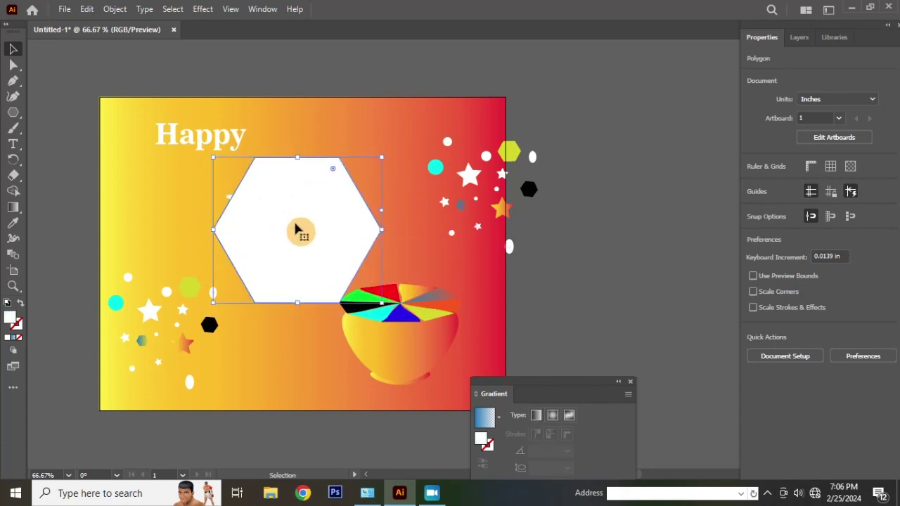
Send the gradient background rectangle behind everything so the bowl shows
click(317, 116)
right_click(319, 120)
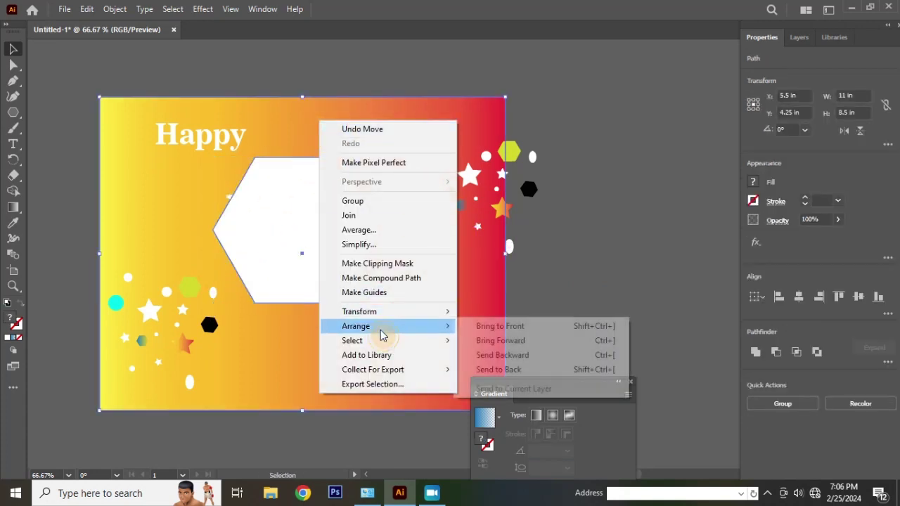
click(506, 370)
click(616, 156)
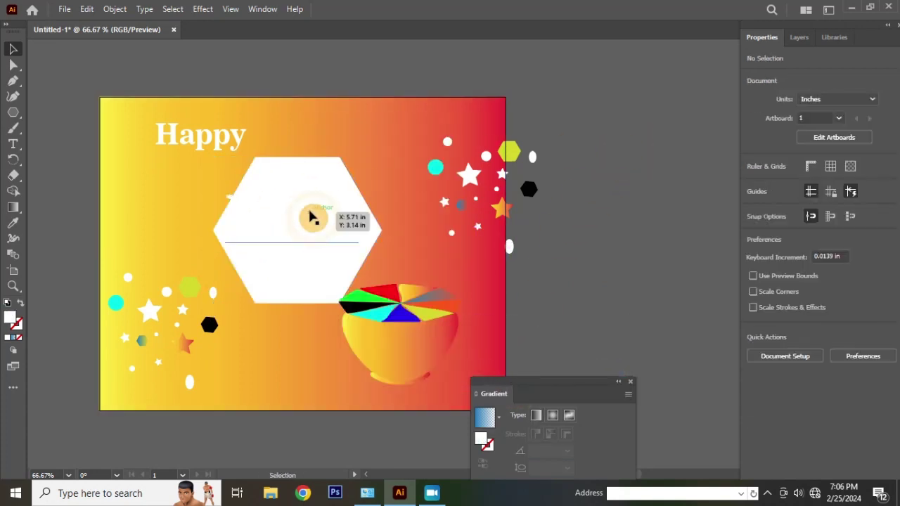
Fill the Holi text inside the hexagon with black sampled from the artwork
click(309, 217)
double_click(11, 322)
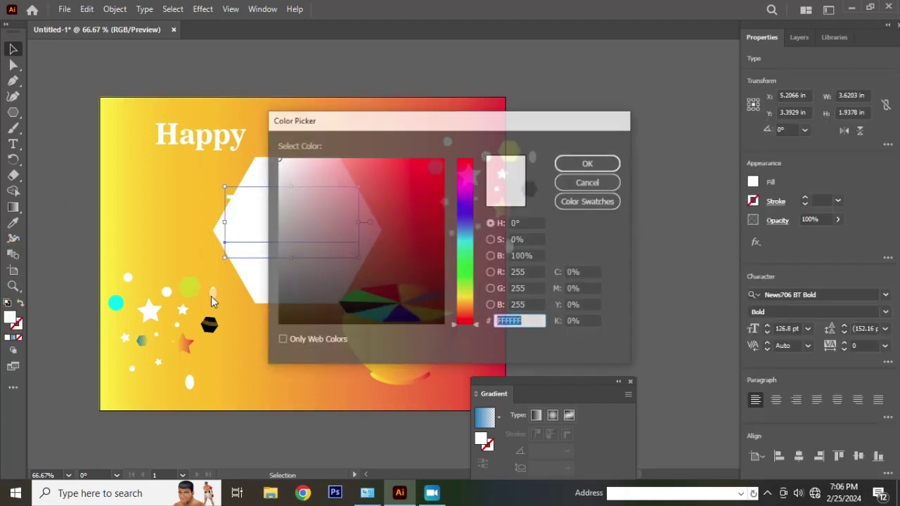
click(331, 196)
click(417, 292)
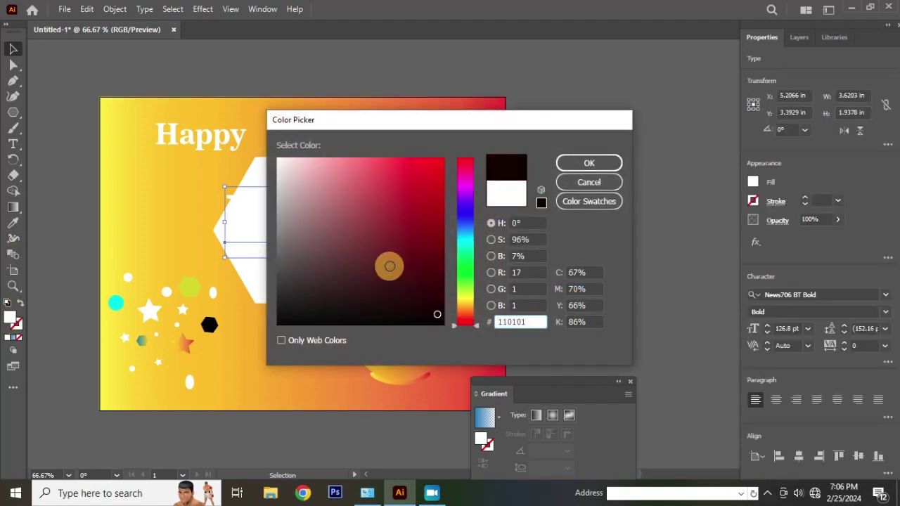
click(589, 182)
click(14, 224)
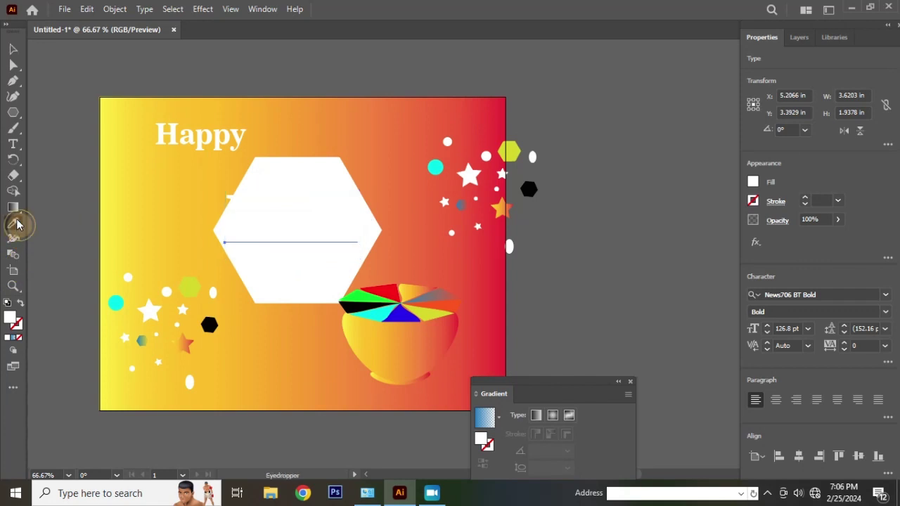
click(210, 325)
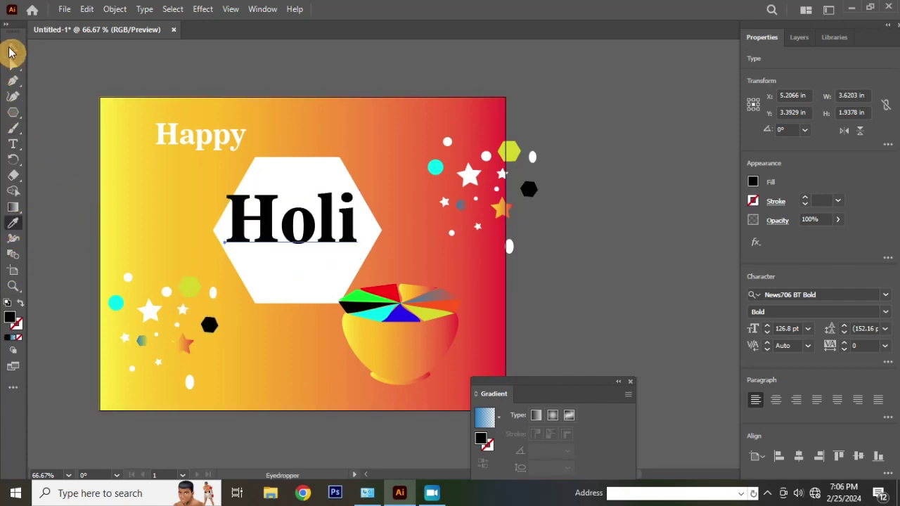
click(11, 52)
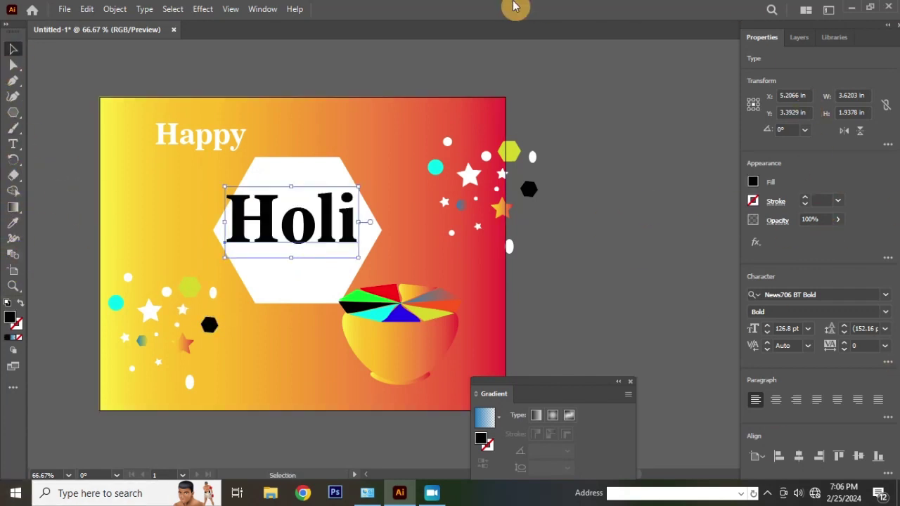
Sample the background gradient onto Holi and nudge the text to centre it in the hexagon
click(407, 180)
drag(334, 215, 335, 222)
click(13, 223)
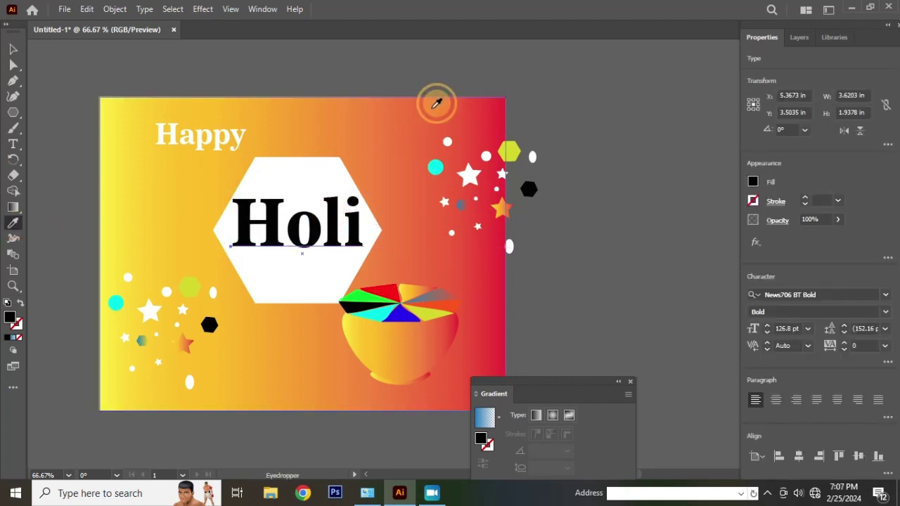
click(362, 111)
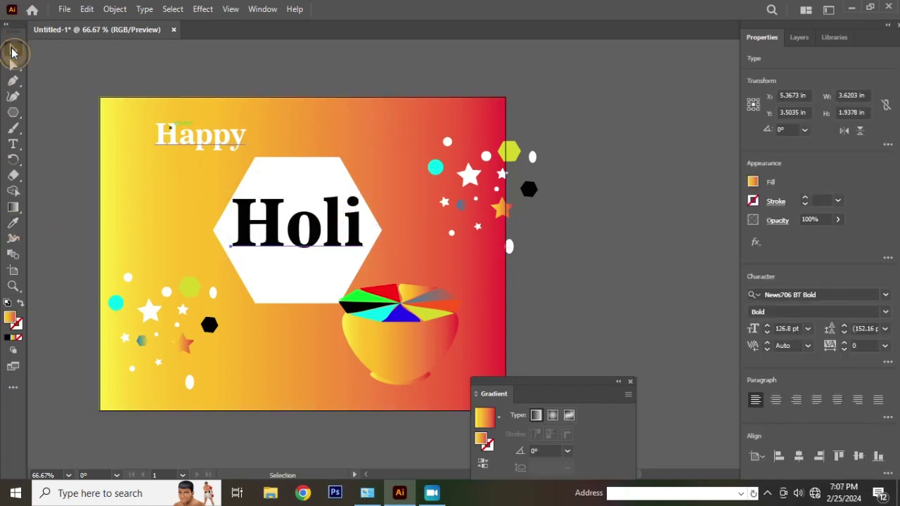
click(12, 50)
drag(298, 229, 301, 233)
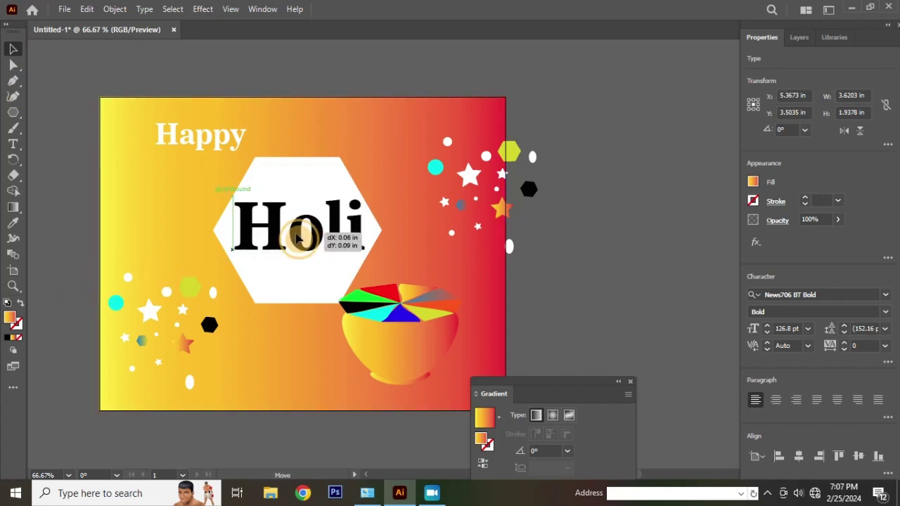
click(357, 77)
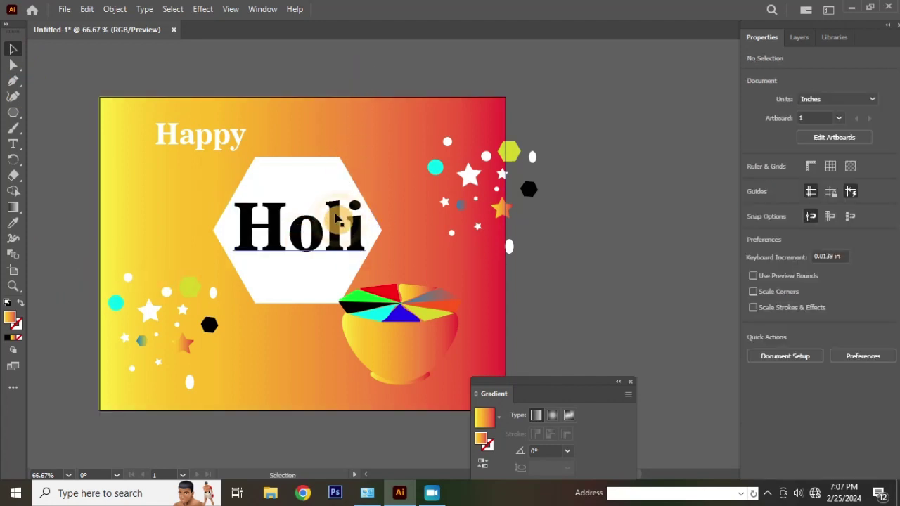
Expand Holi into outlined shapes and fill the letters with the yellow-to-red background gradient
click(287, 198)
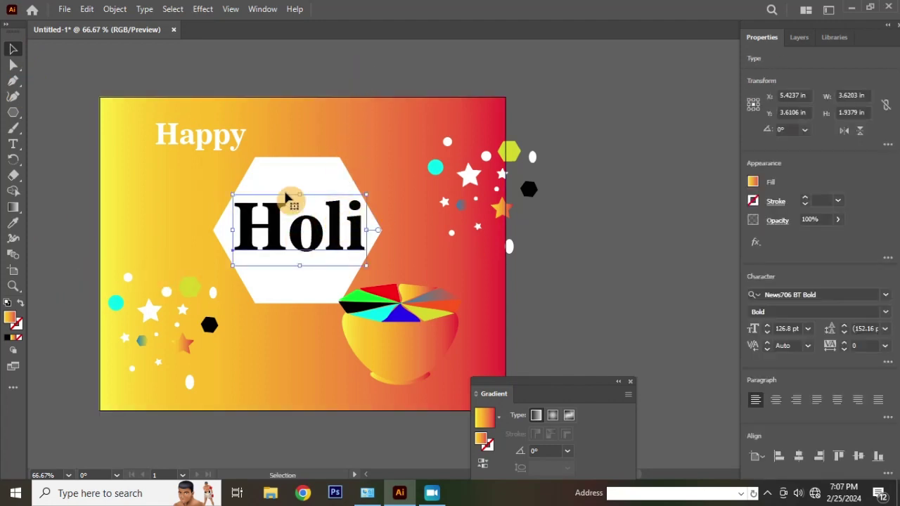
click(116, 9)
click(204, 161)
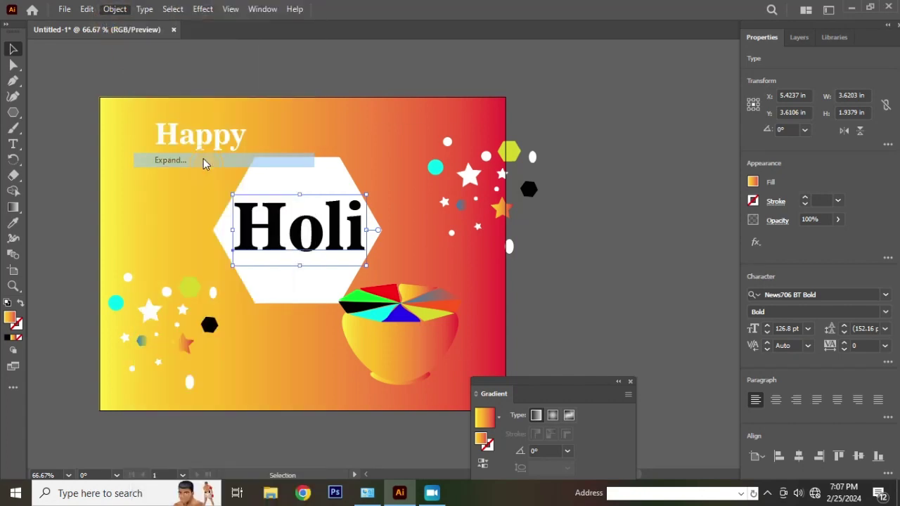
click(417, 324)
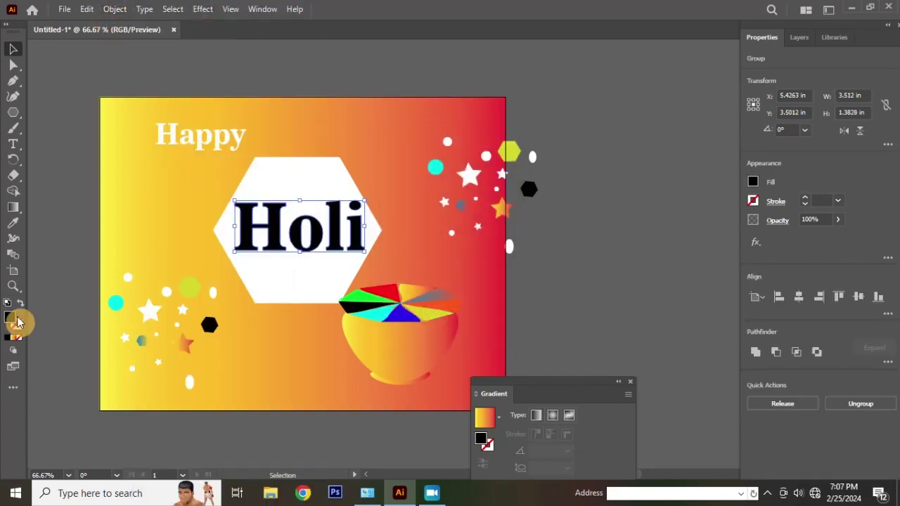
click(16, 230)
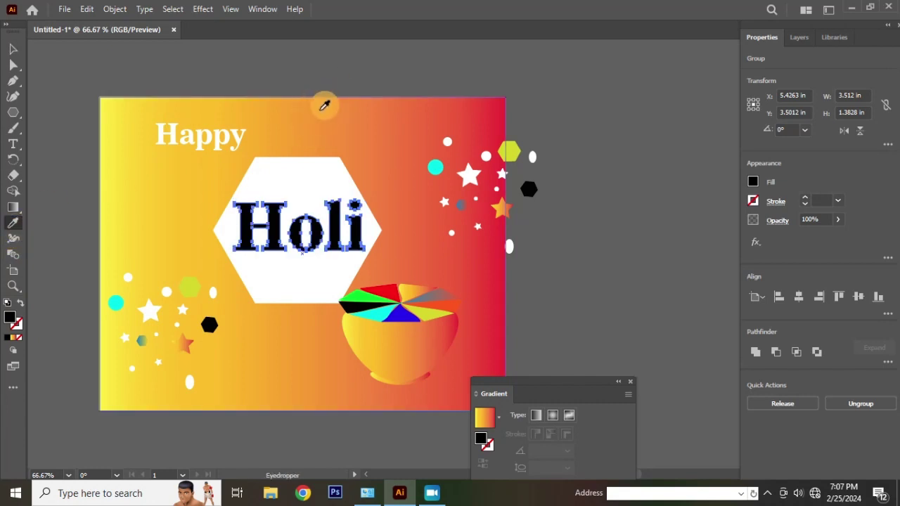
click(324, 105)
click(13, 49)
click(222, 65)
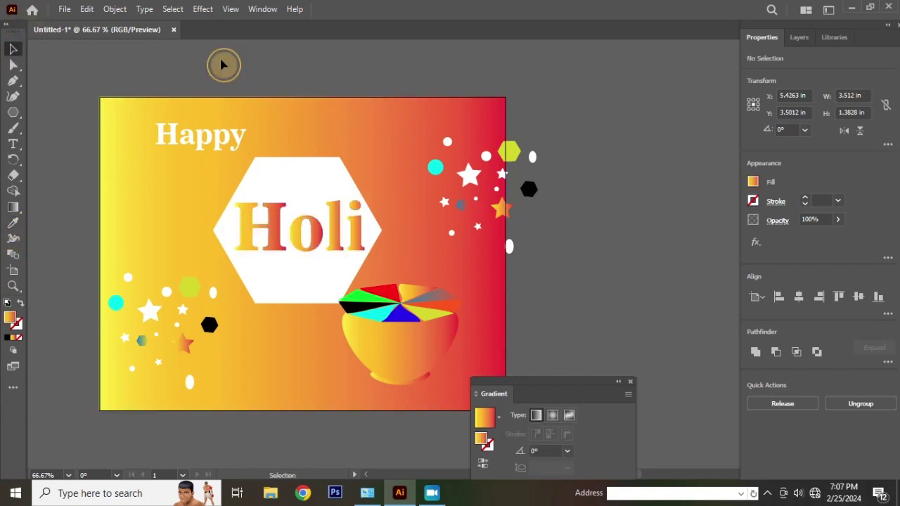
Duplicate the gradient Holi letters with a slight offset
scroll(277, 241, up, 3)
click(269, 198)
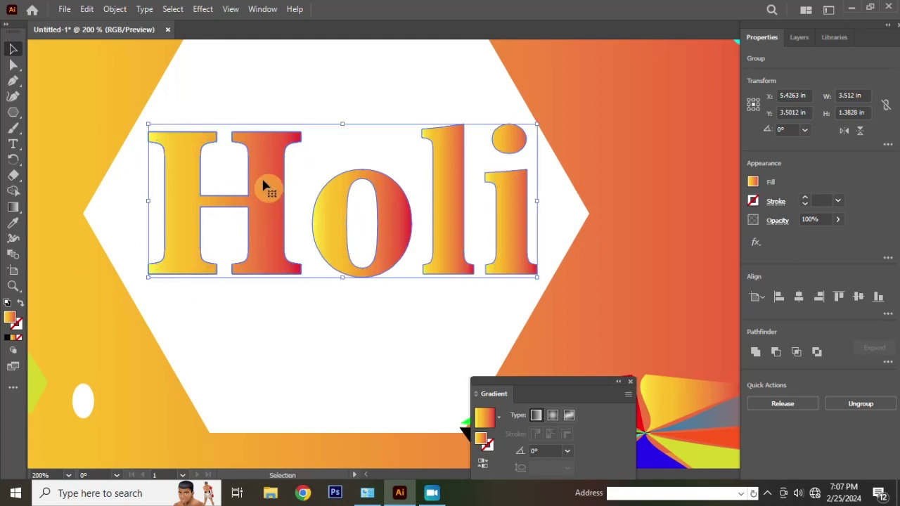
drag(264, 185, 267, 187)
scroll(186, 127, up, 2)
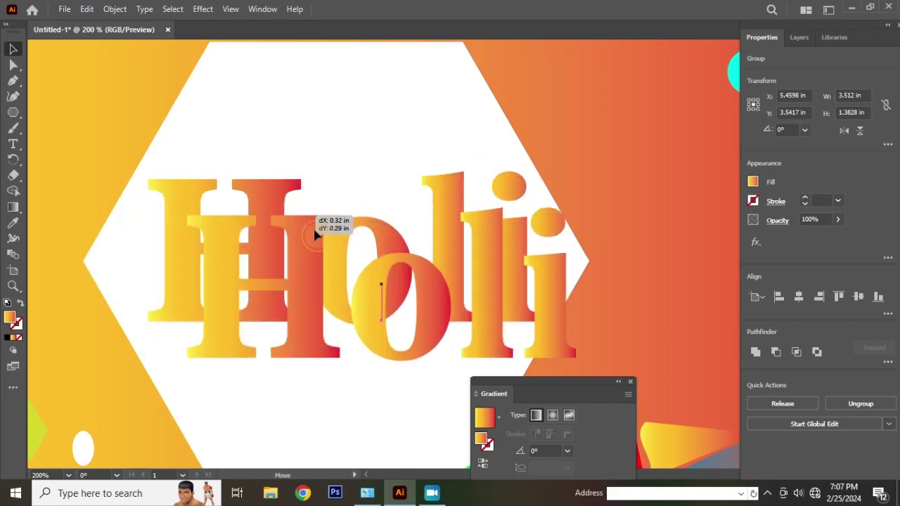
scroll(190, 186, up, 3)
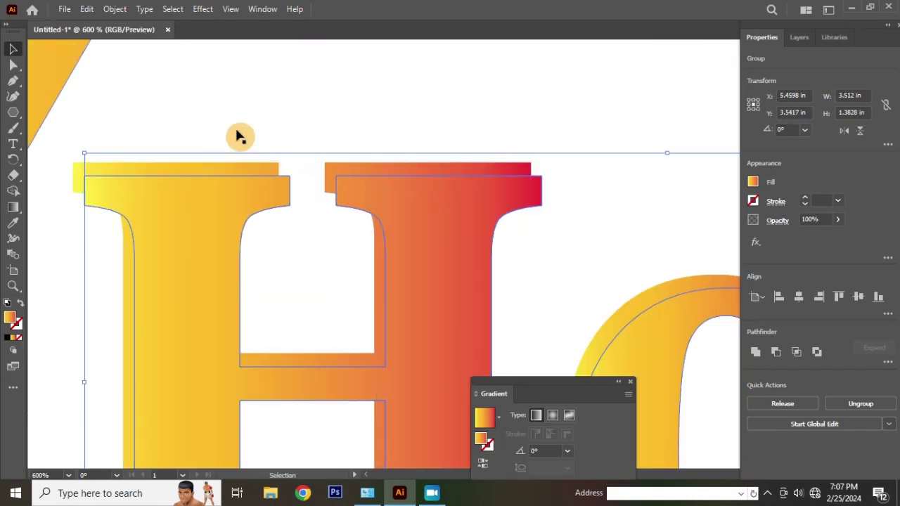
Fill the back Holi copy with red #E20000 and review the whole poster
click(225, 117)
click(186, 170)
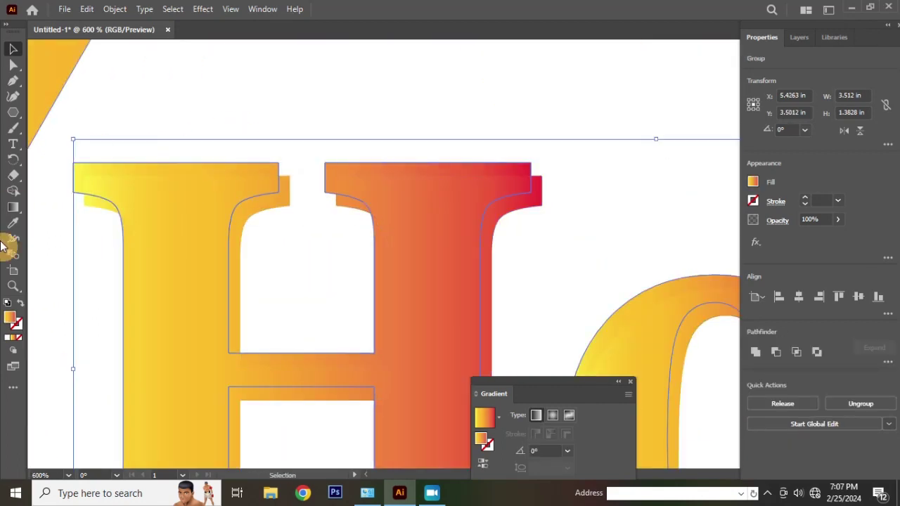
double_click(12, 319)
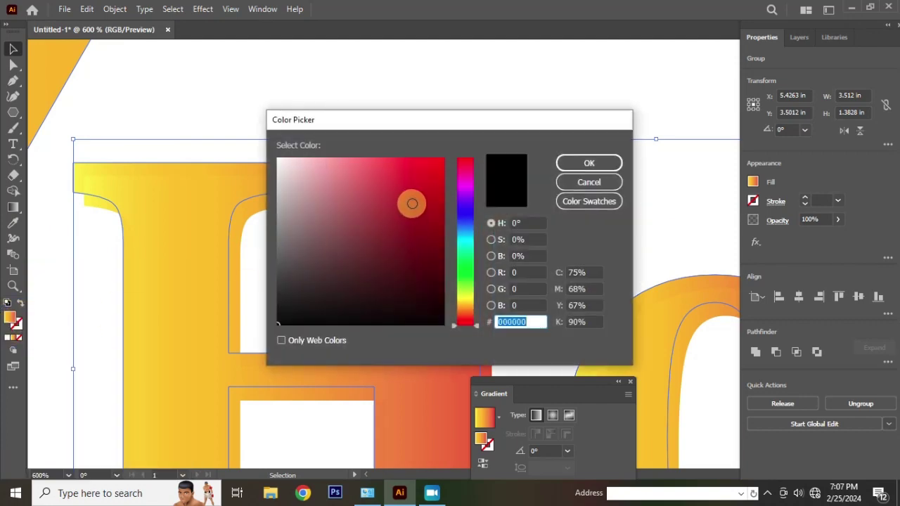
drag(412, 201, 445, 175)
click(583, 166)
key(ctrl+minus)
key(ctrl+minus)
key(ctrl+minus)
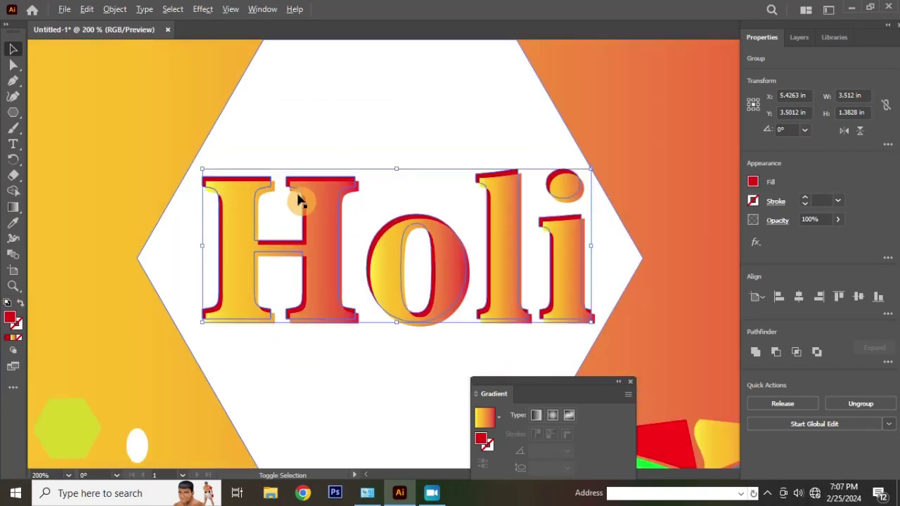
key(ctrl+minus)
key(ctrl+minus)
key(ctrl+minus)
click(645, 138)
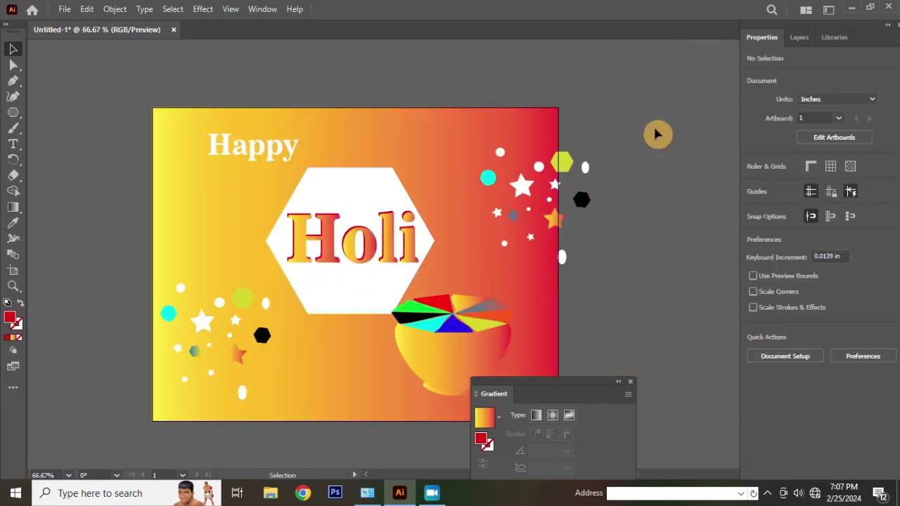
key(ctrl+plus)
drag(495, 230, 503, 231)
Fill the central hexagon with the background's yellow-to-red gradient
click(624, 136)
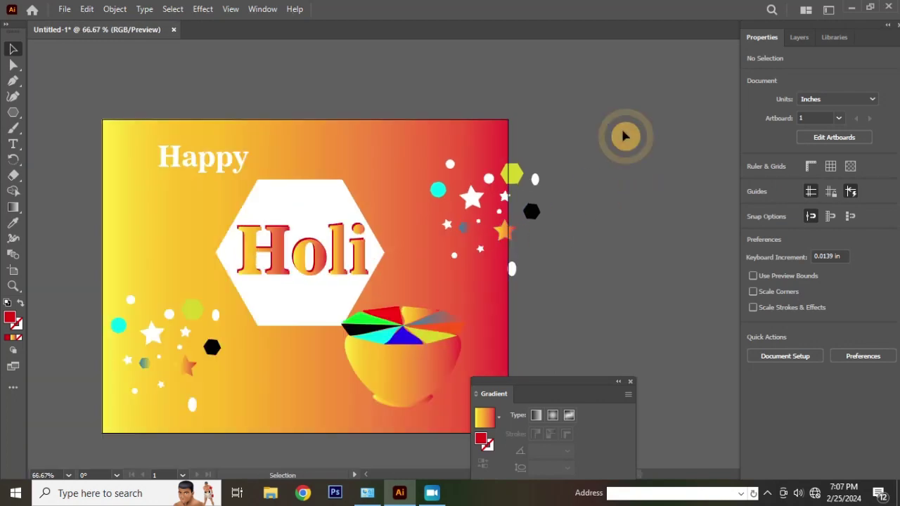
click(305, 196)
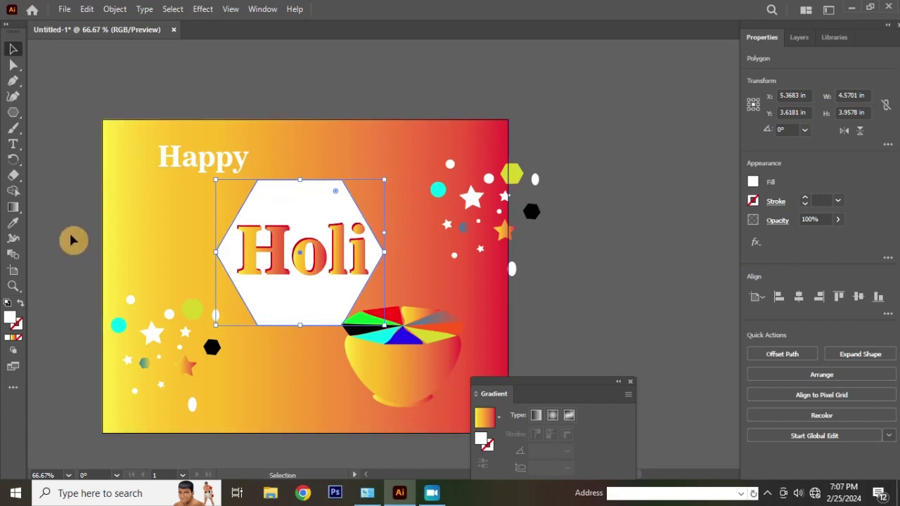
click(13, 230)
click(317, 149)
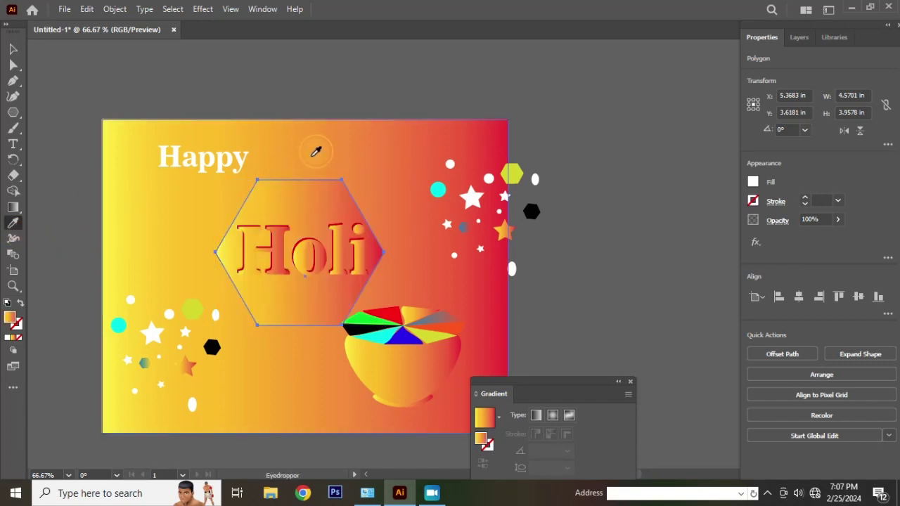
click(185, 61)
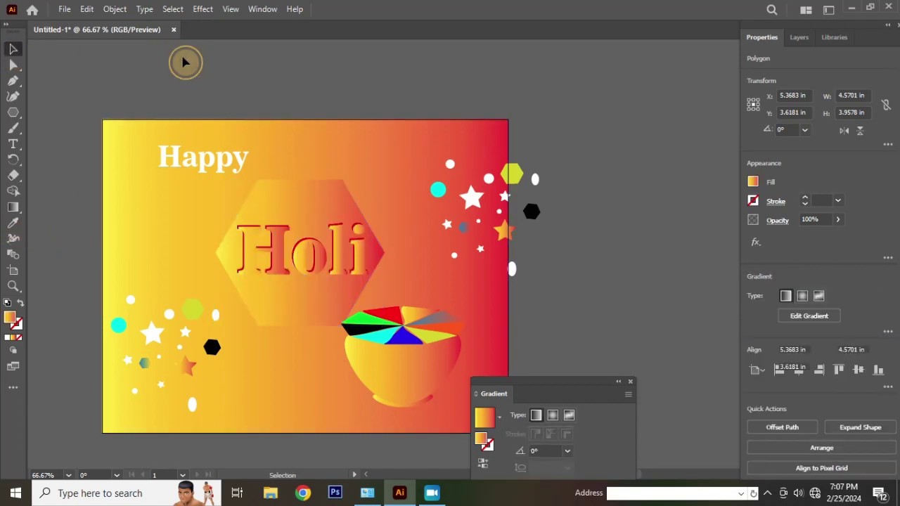
Give the hexagon a white FFFFFF outline
click(307, 203)
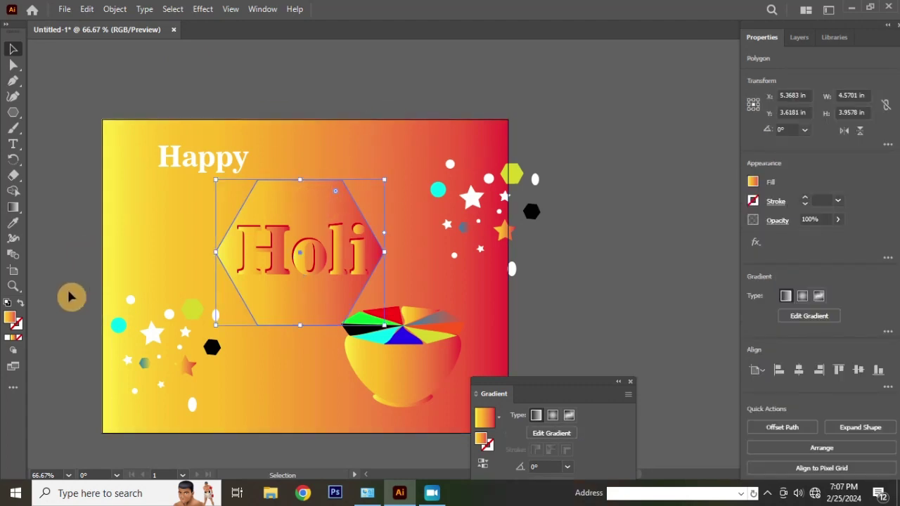
click(17, 329)
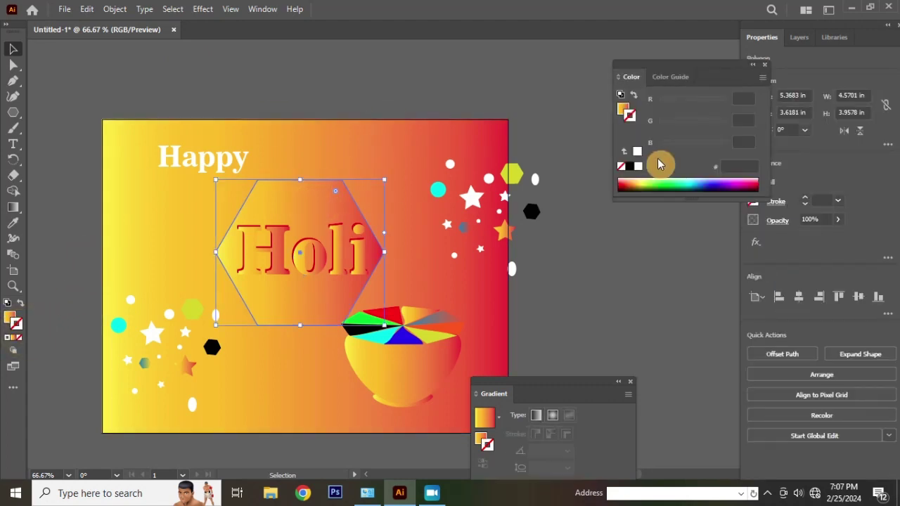
click(637, 170)
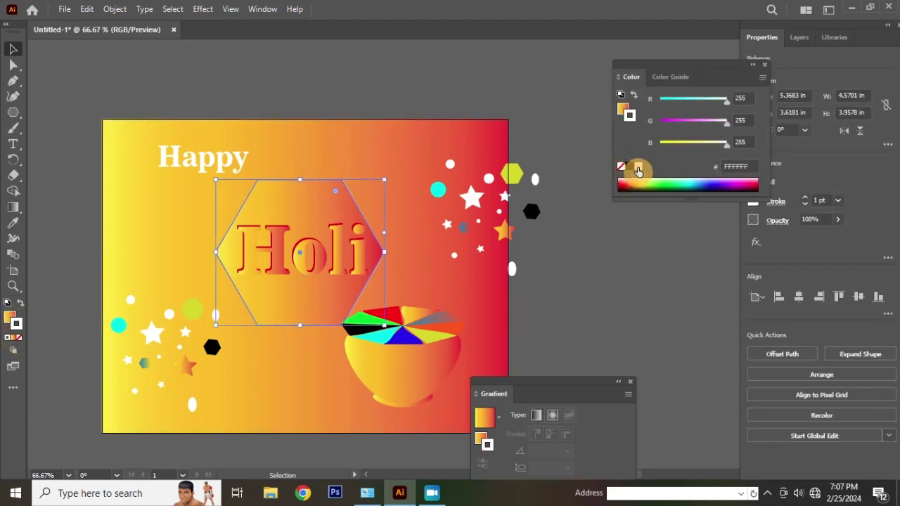
Give the hexagon around Holi a 5 pt outline and preview it
click(293, 96)
click(308, 194)
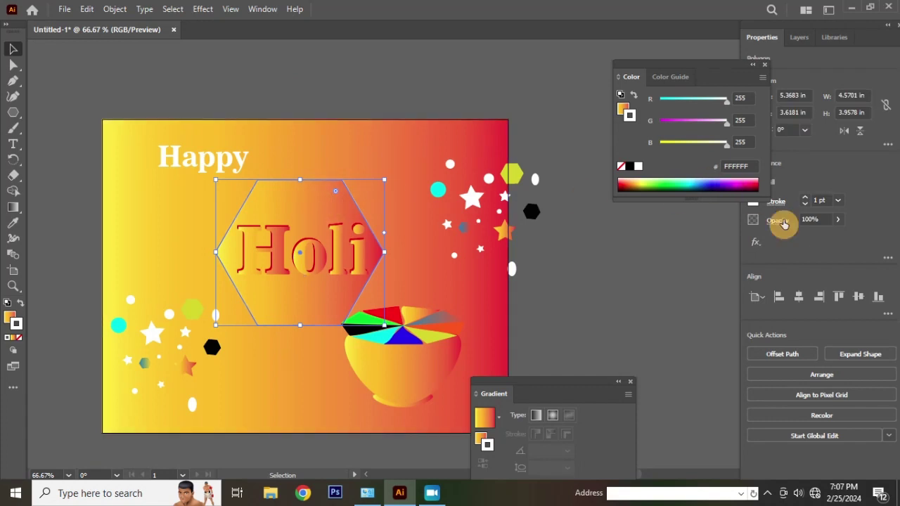
click(837, 201)
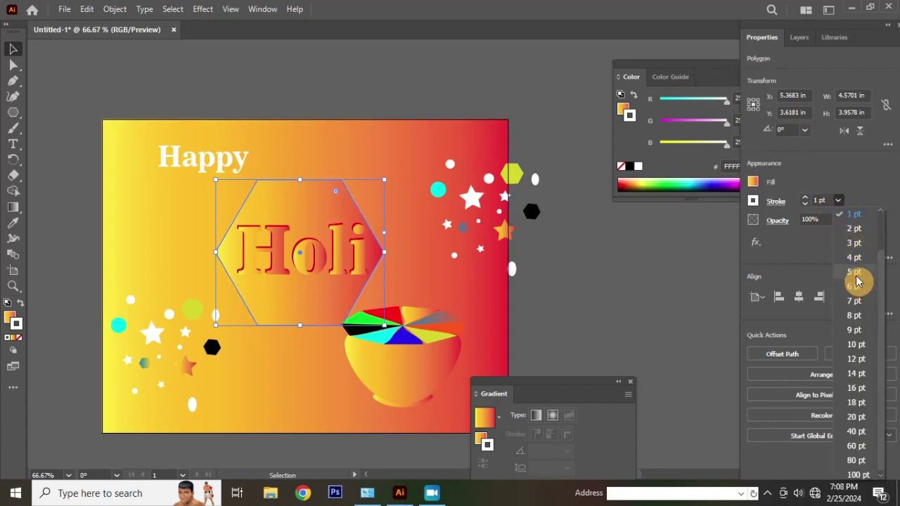
click(857, 279)
click(390, 95)
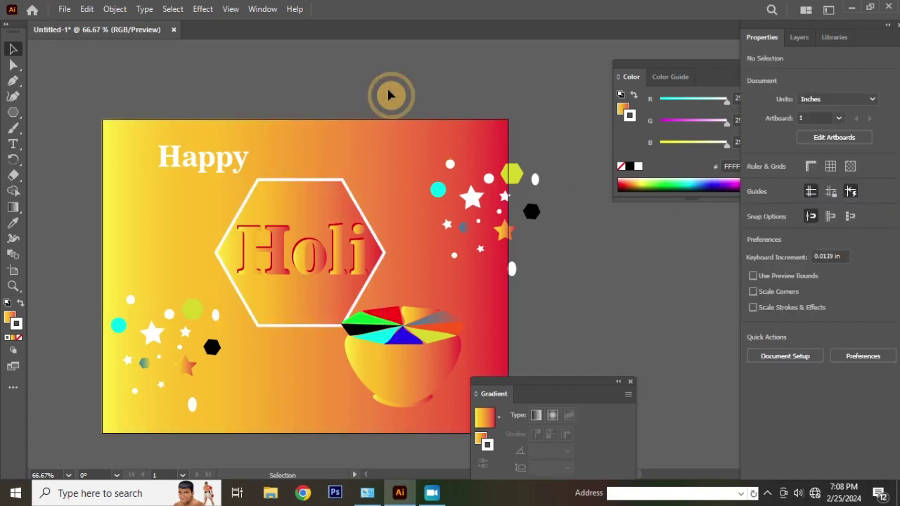
Thin the hexagon outline to 2 pt and enlarge the hexagon up and to the left
click(334, 194)
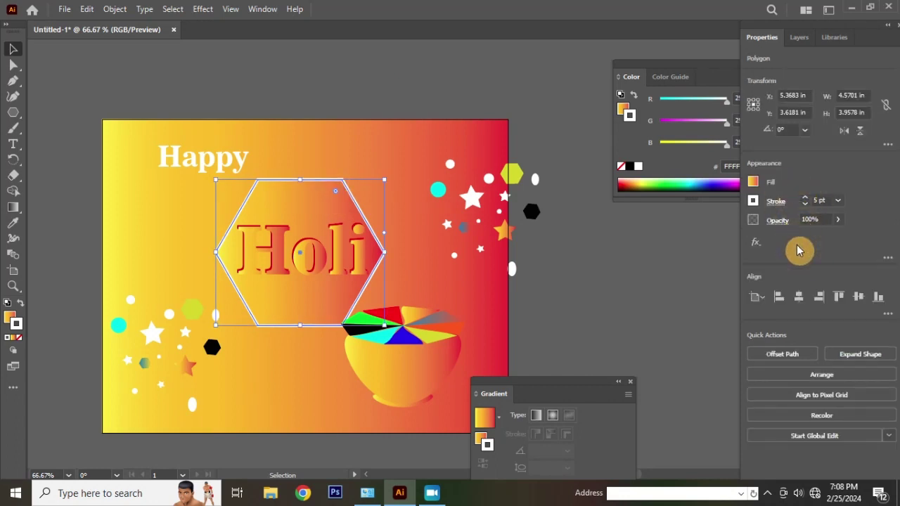
click(838, 201)
click(855, 226)
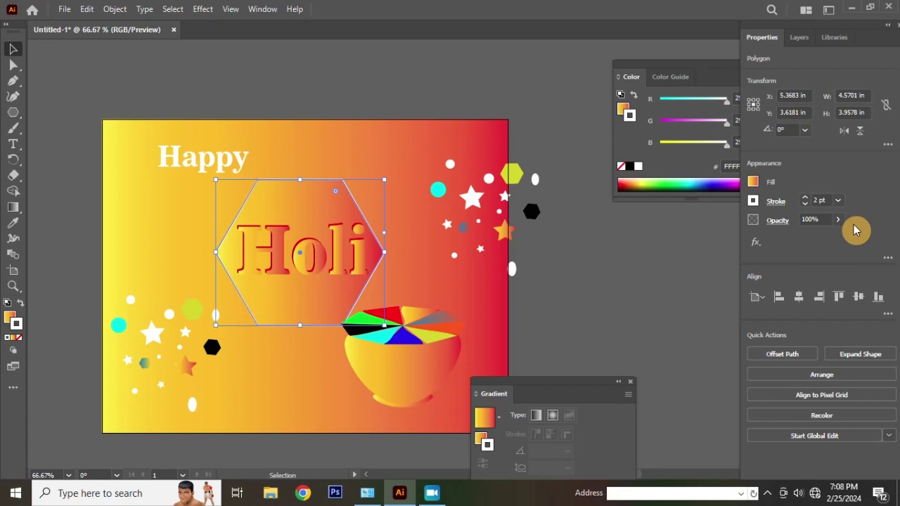
click(351, 86)
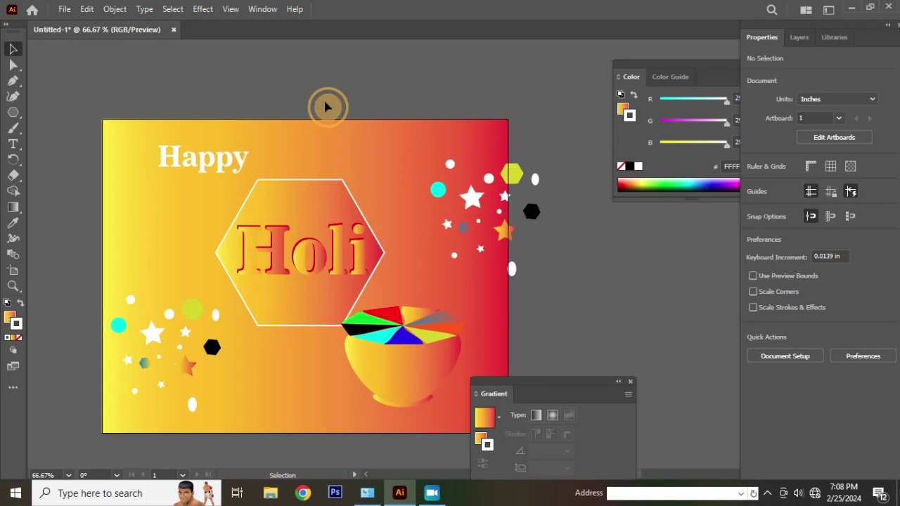
mouse_move(333, 192)
mouse_down()
mouse_move(201, 112)
mouse_move(376, 182)
mouse_move(385, 171)
mouse_up()
click(339, 100)
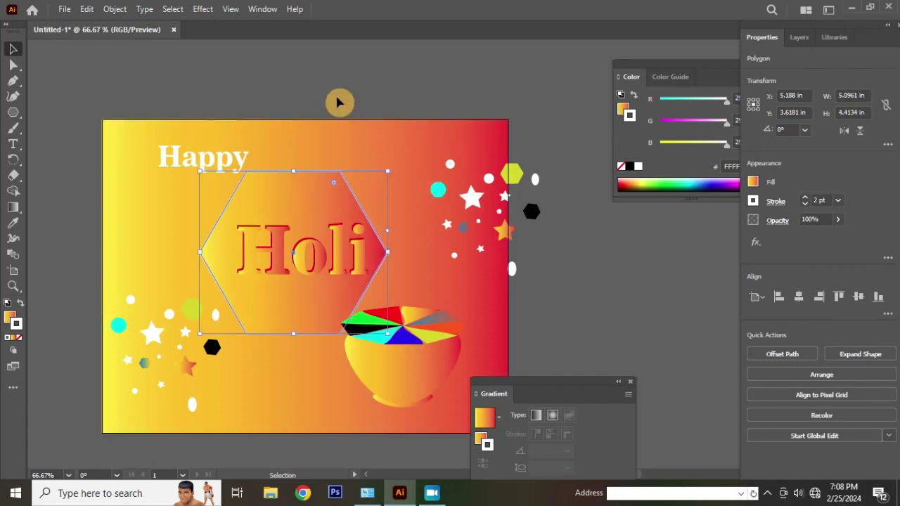
Move Happy further left and try orange, green and black outlines, then remove the outline
drag(224, 153, 193, 152)
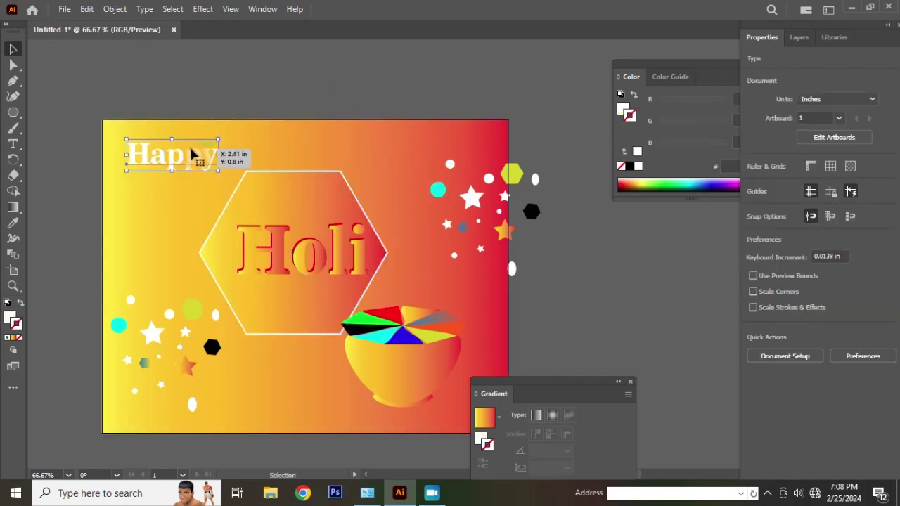
click(633, 182)
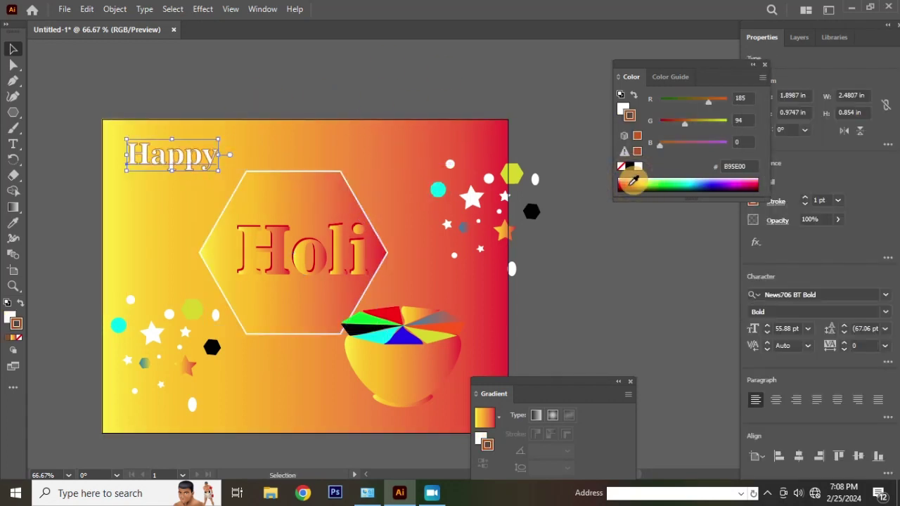
click(665, 185)
click(675, 180)
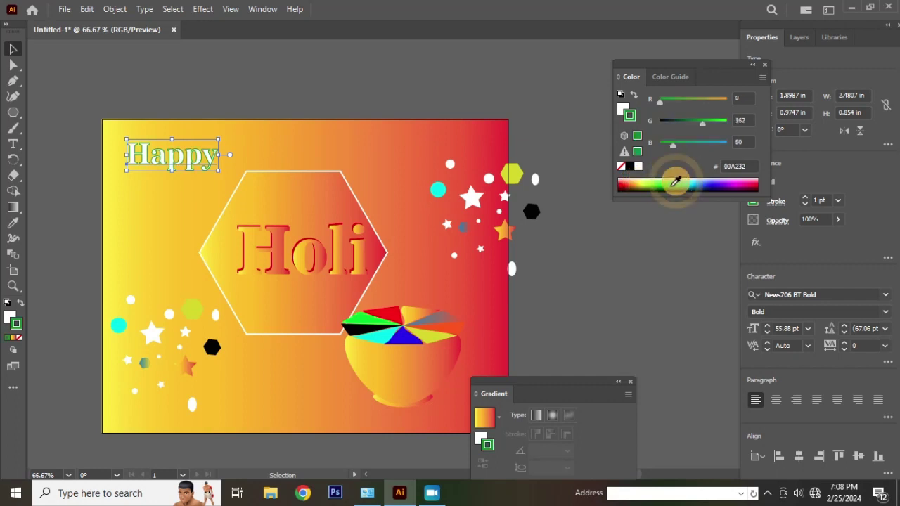
click(255, 110)
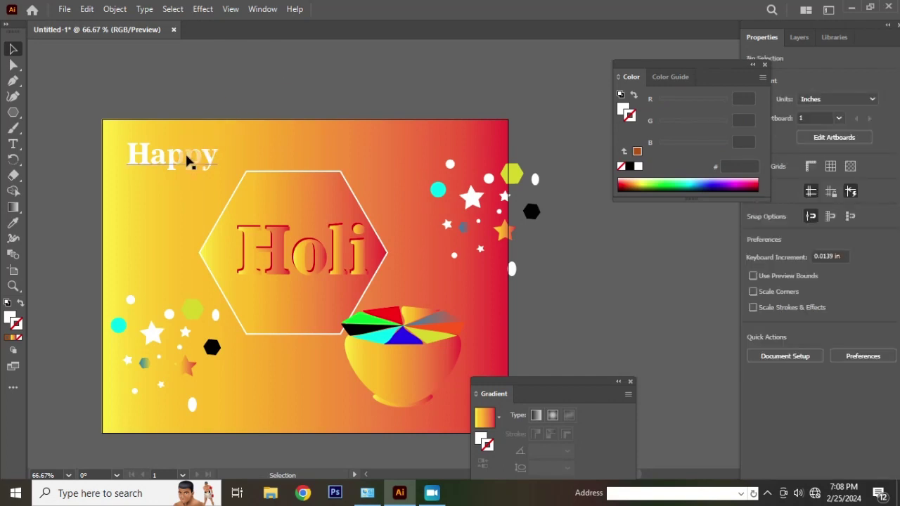
click(630, 166)
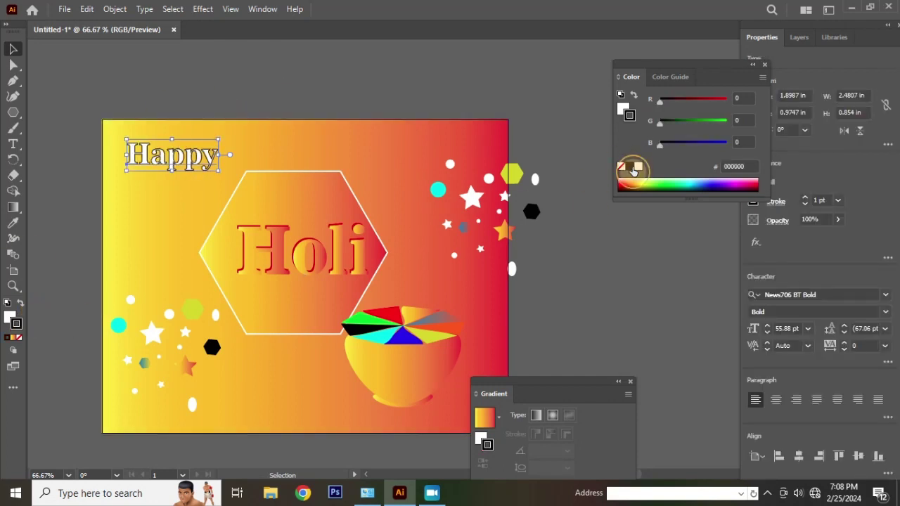
key(ctrl+z)
Try a black fill on the Happy text before returning it to white
click(10, 318)
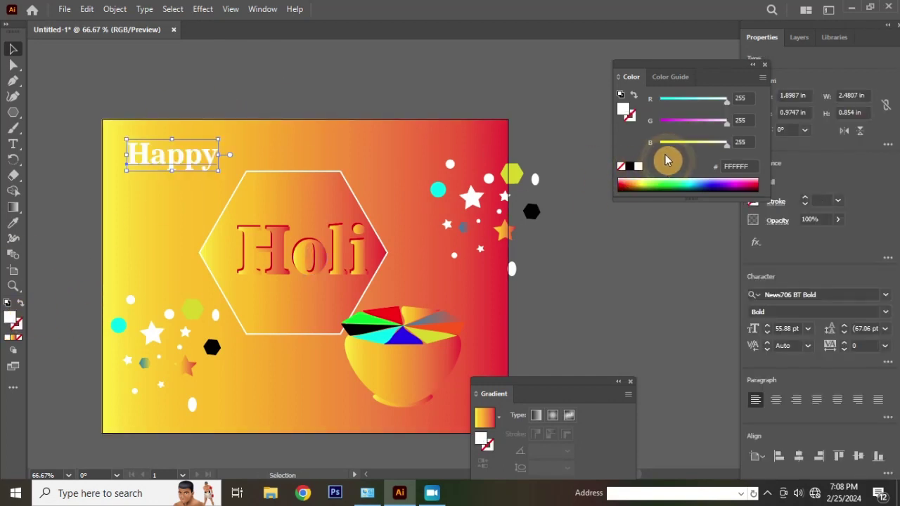
click(629, 166)
click(231, 94)
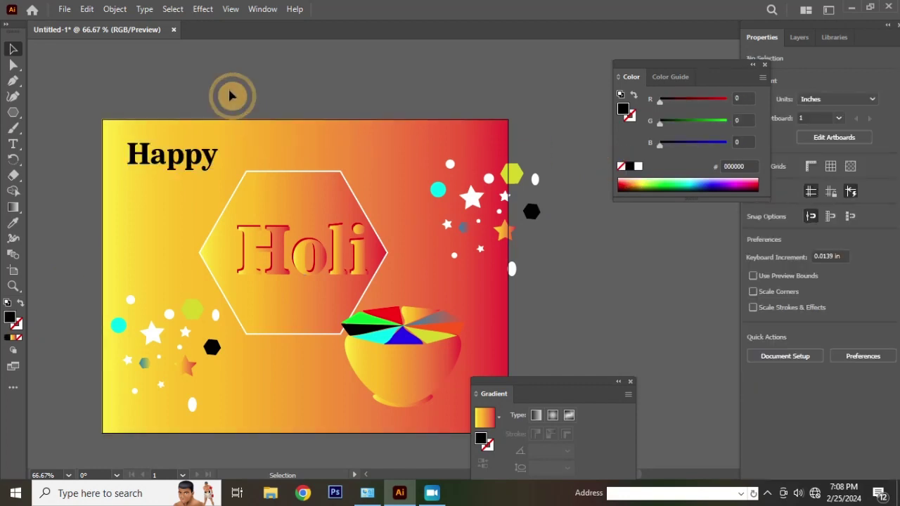
click(212, 156)
click(638, 166)
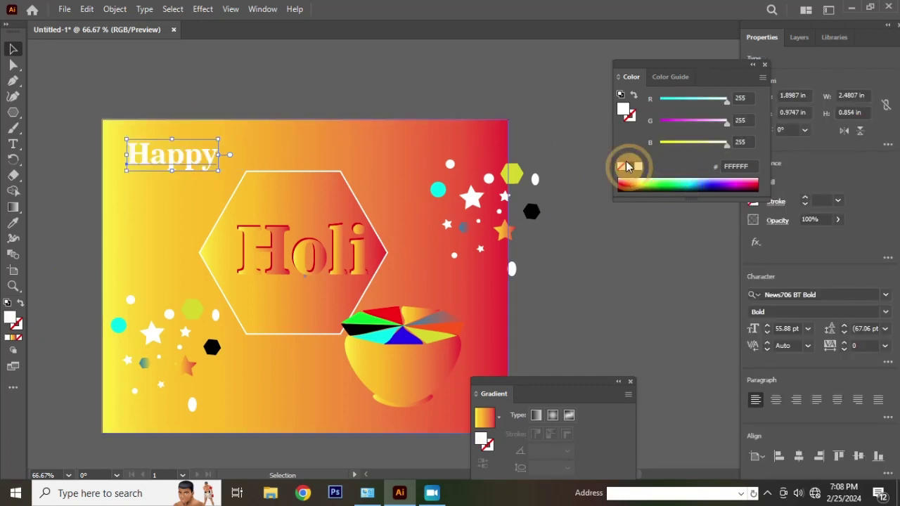
click(264, 104)
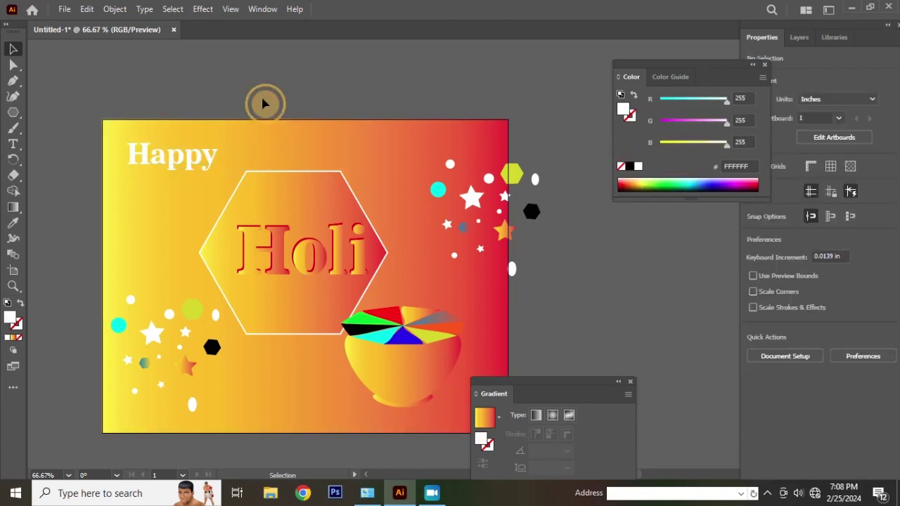
click(191, 166)
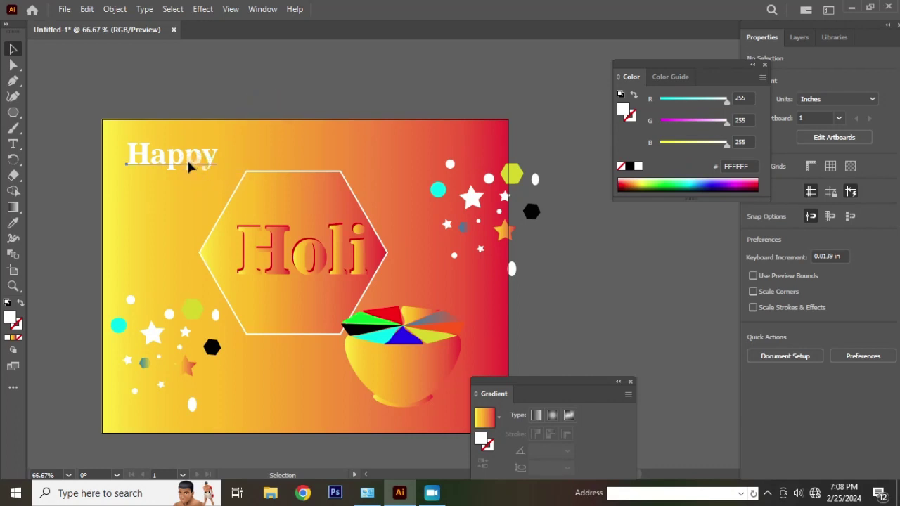
scroll(129, 153, up, 2)
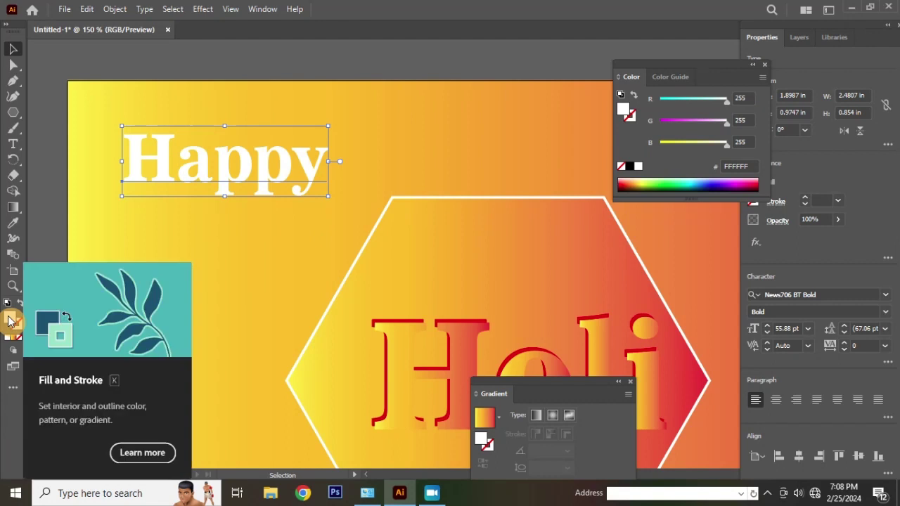
Test orange, dark brown, light orange and pale yellow fills on the Happy text
click(14, 208)
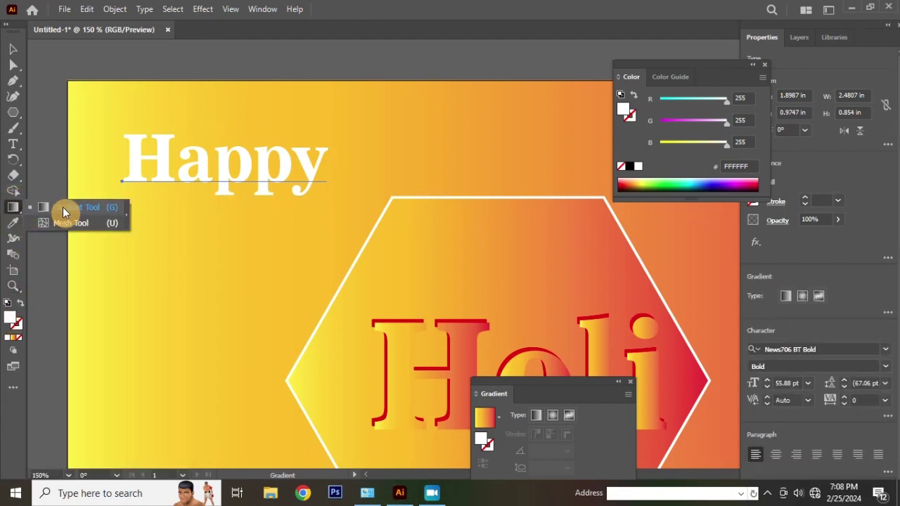
click(67, 208)
click(14, 51)
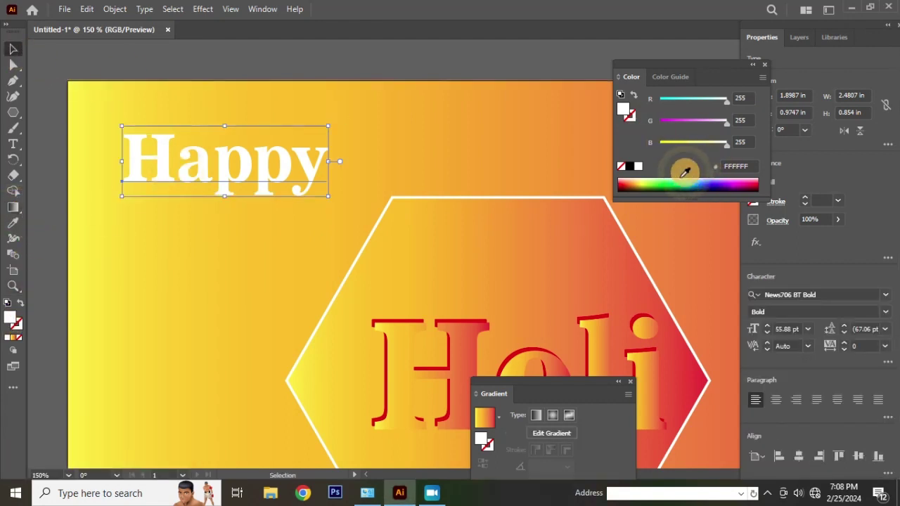
click(633, 181)
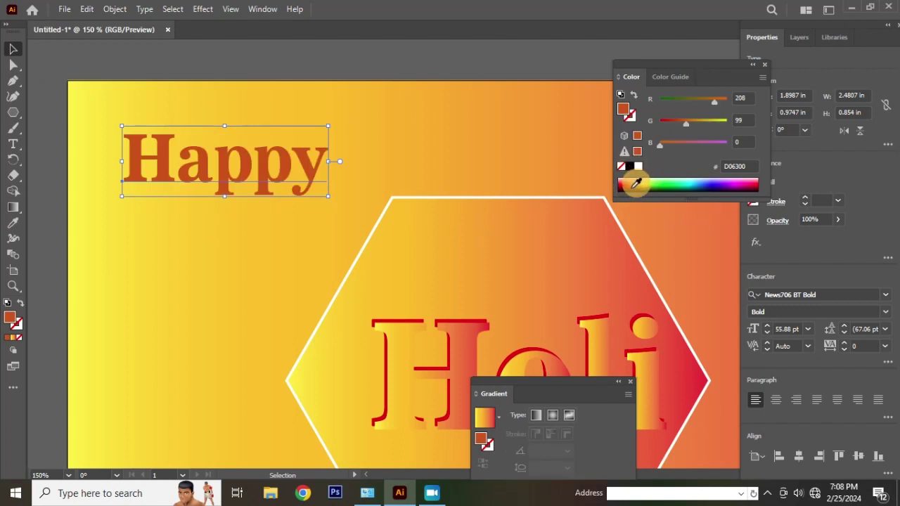
click(637, 184)
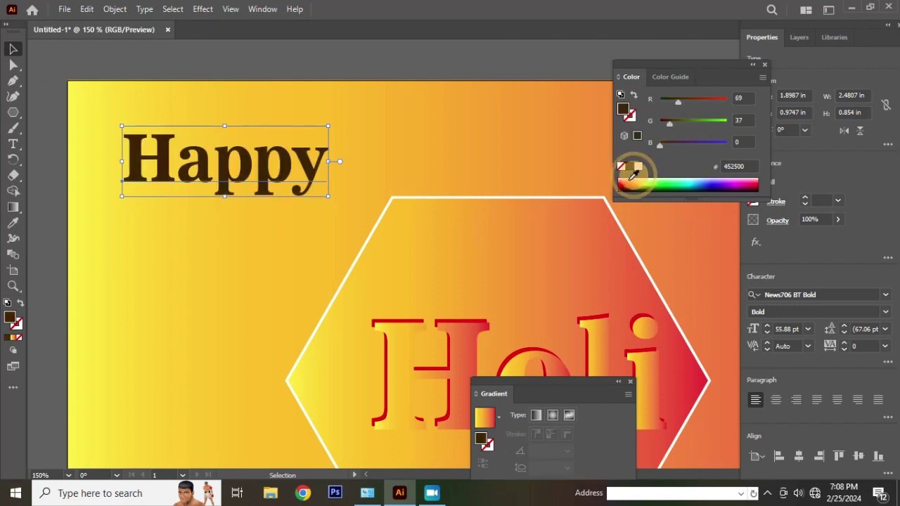
click(632, 178)
click(639, 172)
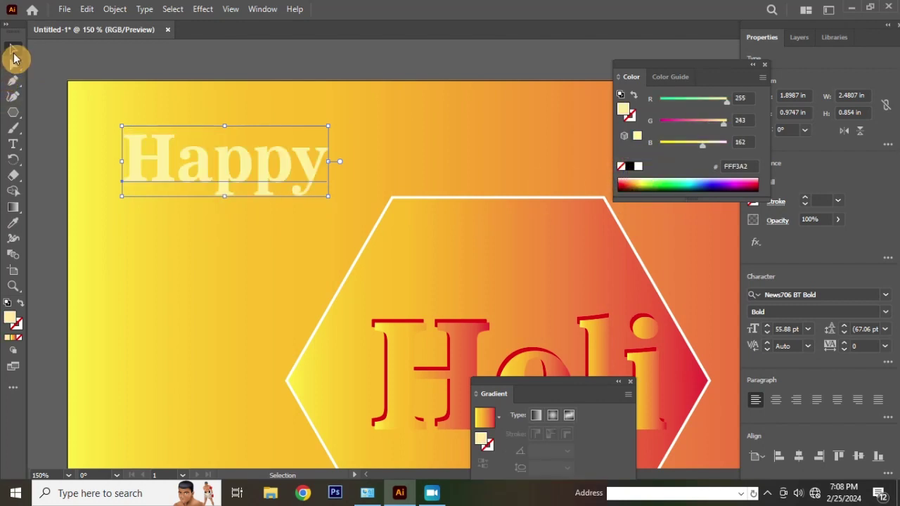
key(ctrl+minus)
key(ctrl+minus)
Settle Happy on a white fill, undoing a brief dark brown trial
click(338, 108)
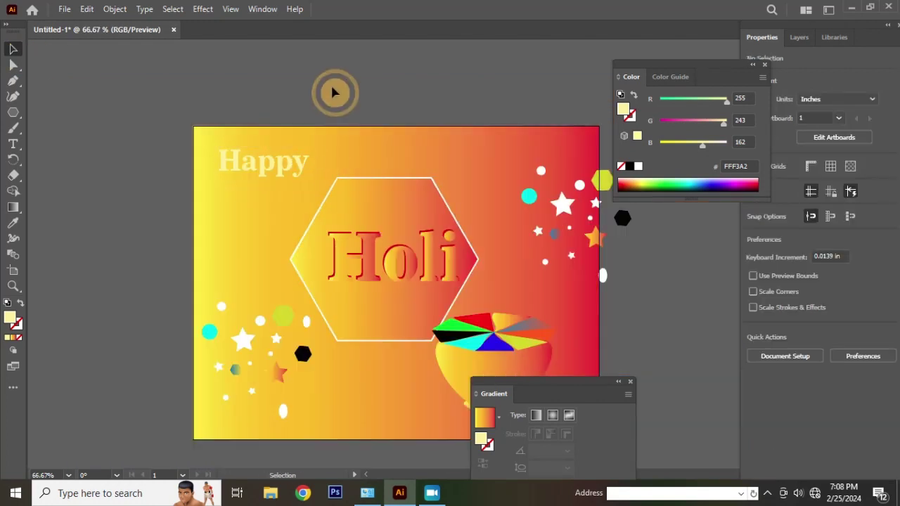
click(285, 171)
click(638, 166)
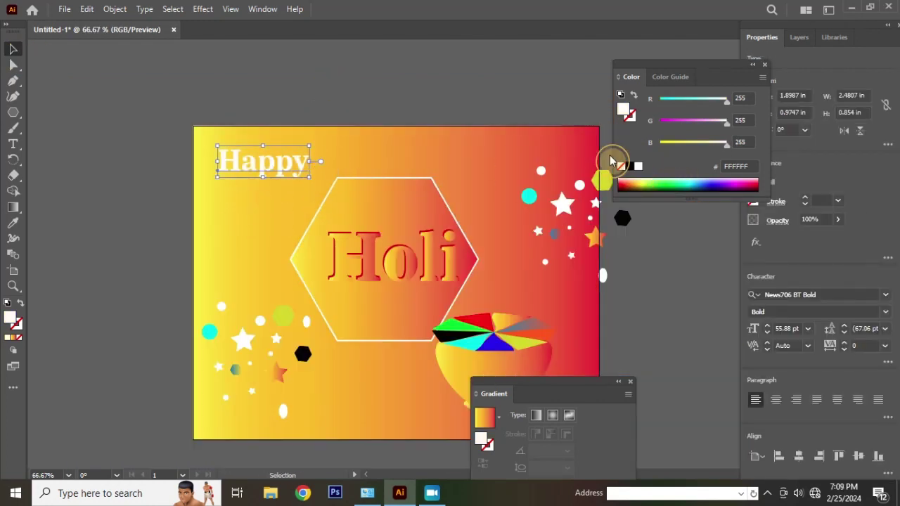
click(286, 134)
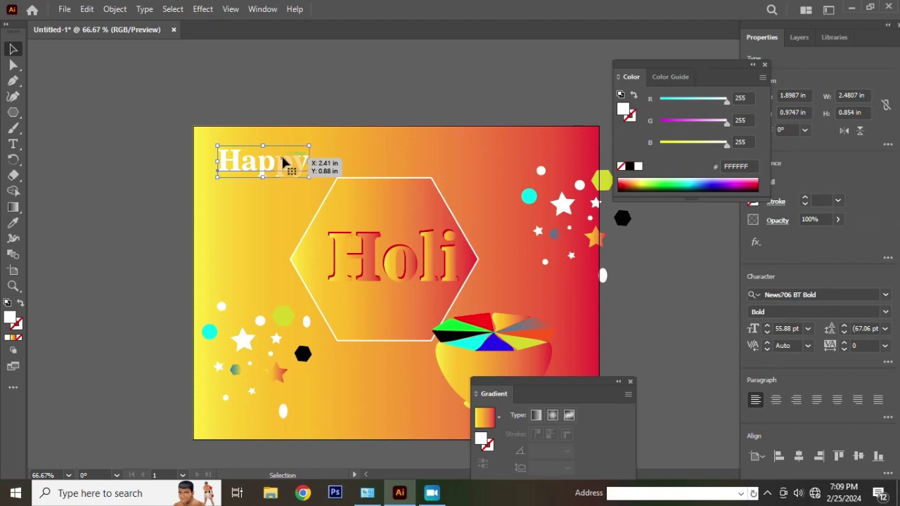
click(335, 126)
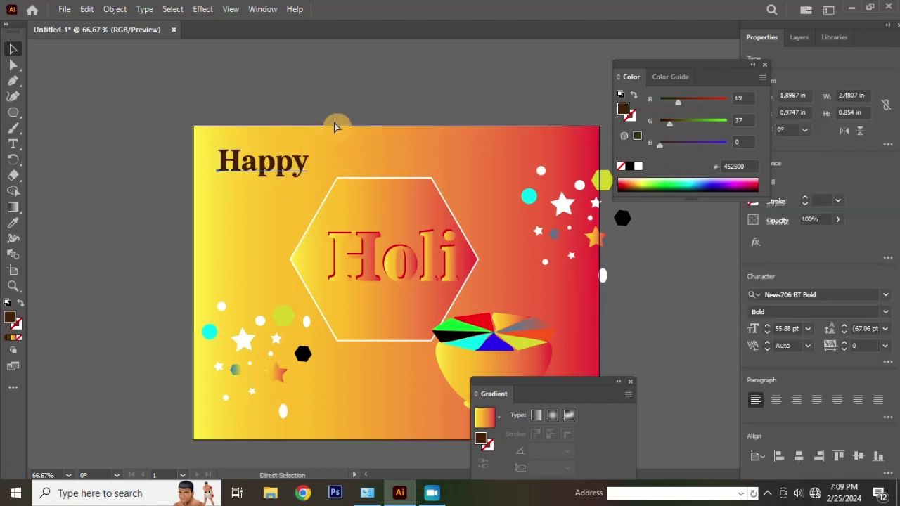
key(ctrl+z)
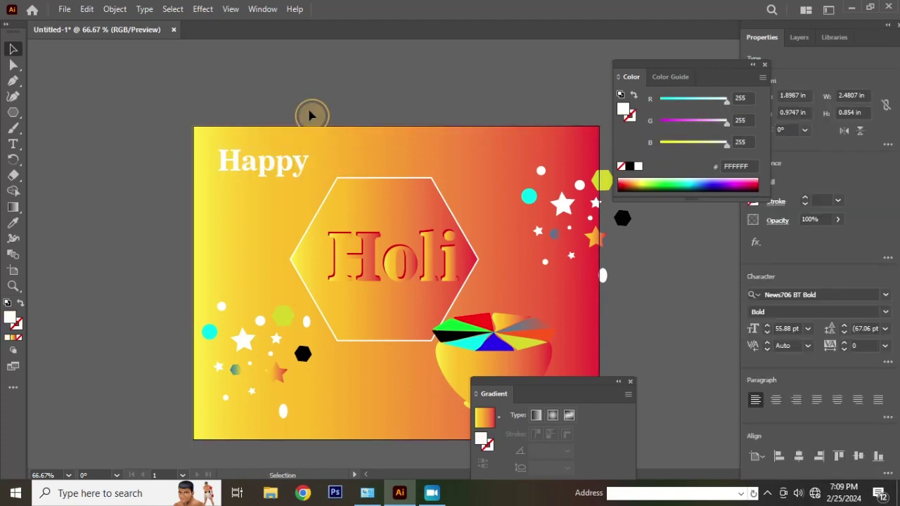
Move Happy toward the hexagon and shrink it to about 44 pt
drag(302, 165, 402, 218)
key(ctrl+plus)
key(ctrl+plus)
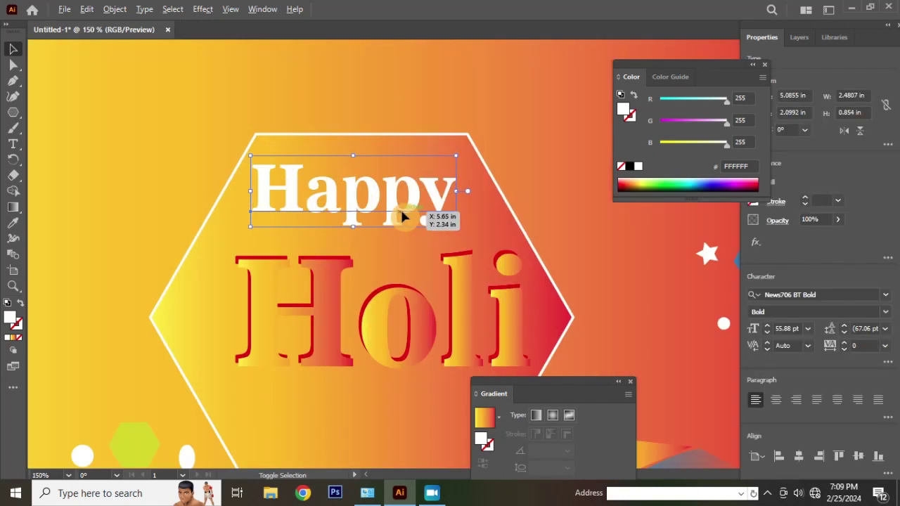
key(ctrl+plus)
drag(476, 136, 445, 147)
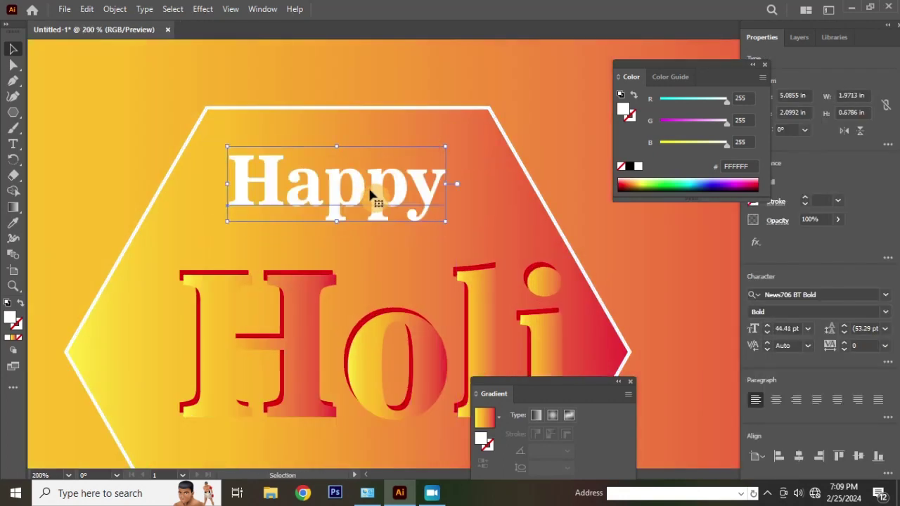
drag(370, 193, 387, 192)
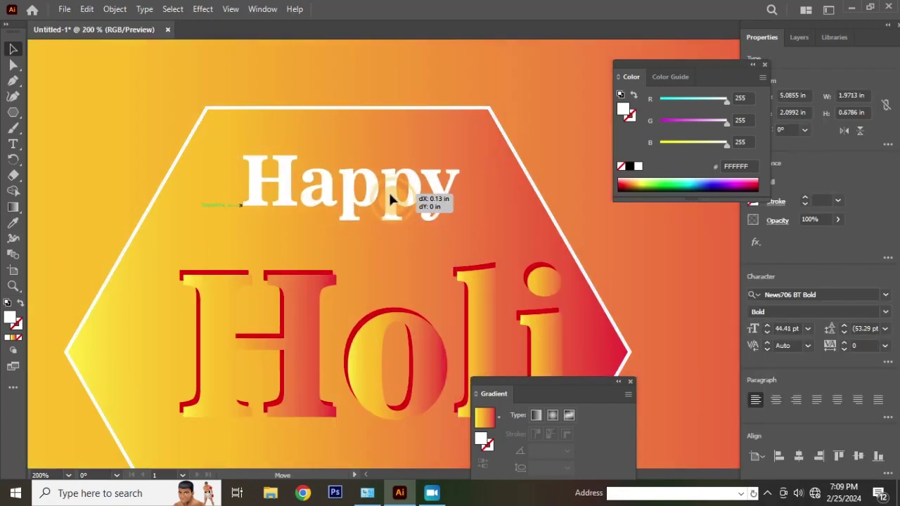
Centre Happy horizontally on the hexagon using Horizontal Align Center
shift+click(389, 130)
click(799, 298)
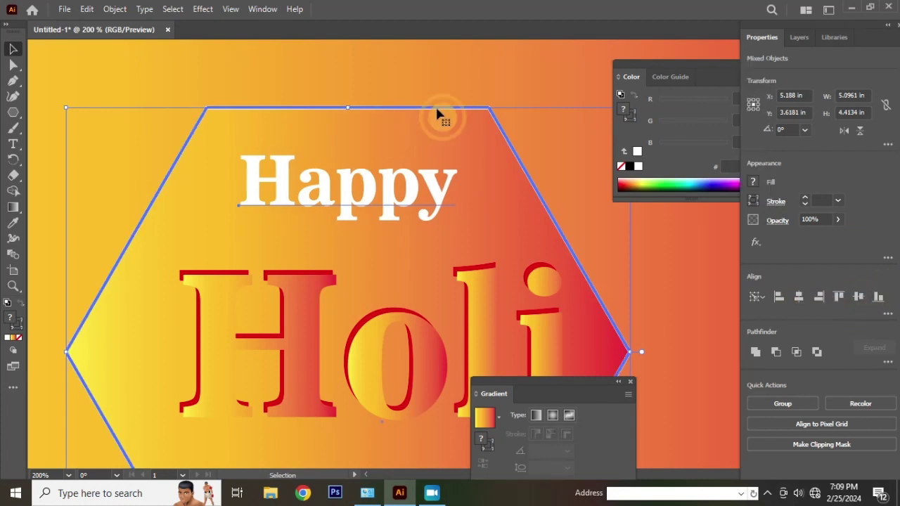
key(ctrl+minus)
key(ctrl+minus)
key(ctrl+minus)
key(ctrl+minus)
click(324, 133)
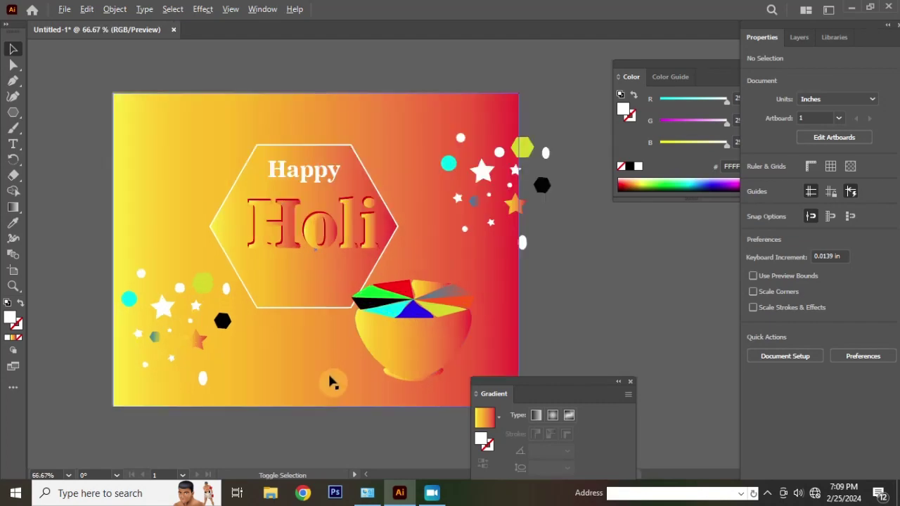
key(ctrl+plus)
key(ctrl+plus)
key(ctrl+plus)
Drag the pot group slightly right and down, then zoom in on it
key(ctrl+minus)
key(ctrl+minus)
key(ctrl+minus)
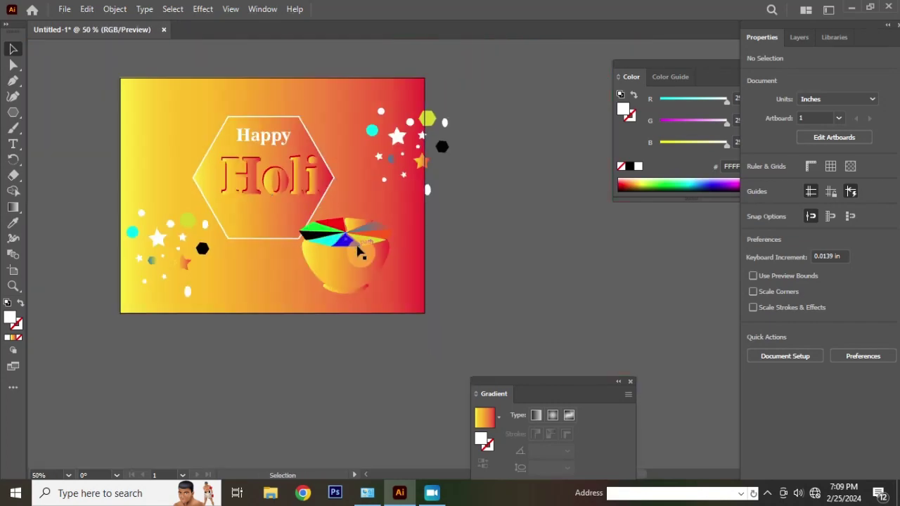
drag(358, 247, 383, 257)
click(441, 260)
key(ctrl+plus)
key(ctrl+plus)
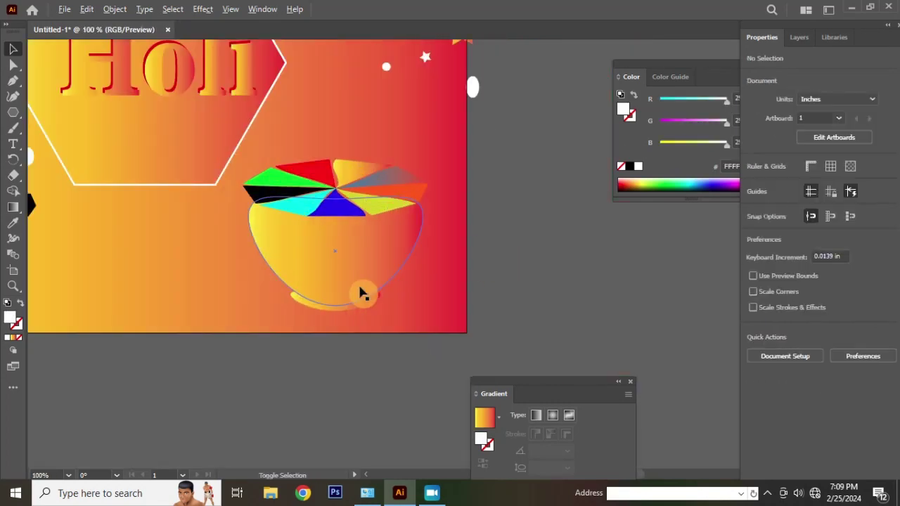
key(ctrl+plus)
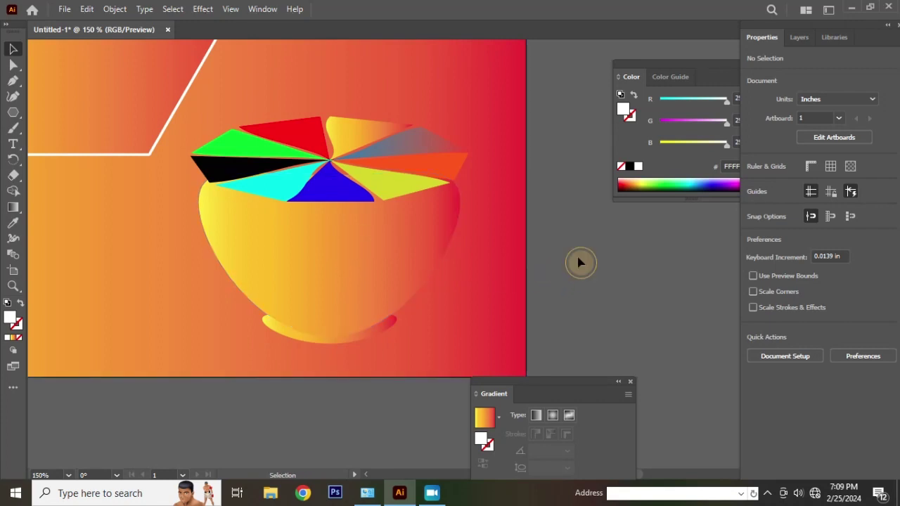
Draw a test ellipse across the pot's top, then delete it
drag(10, 121, 83, 124)
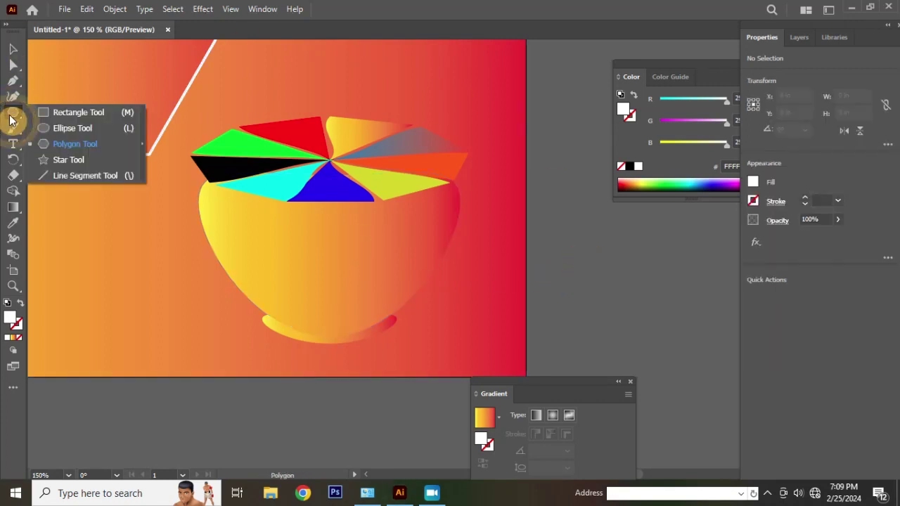
drag(169, 69, 492, 264)
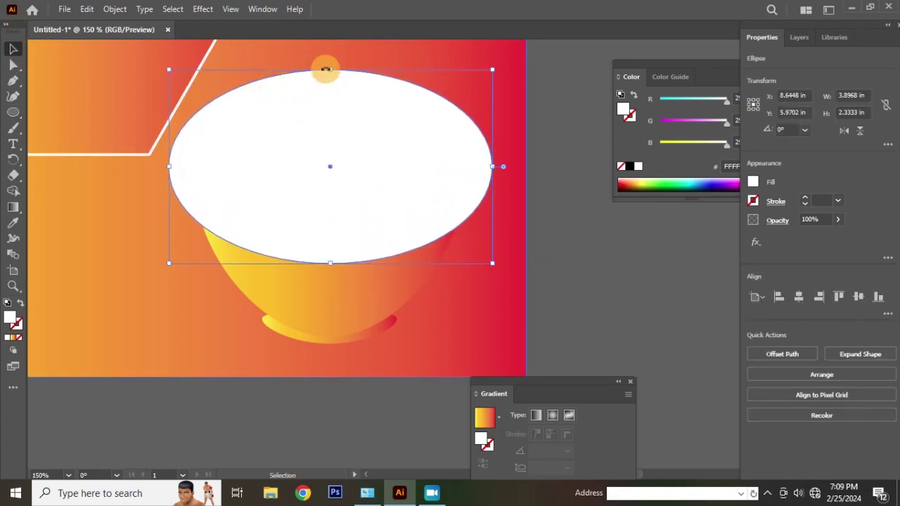
drag(331, 69, 335, 216)
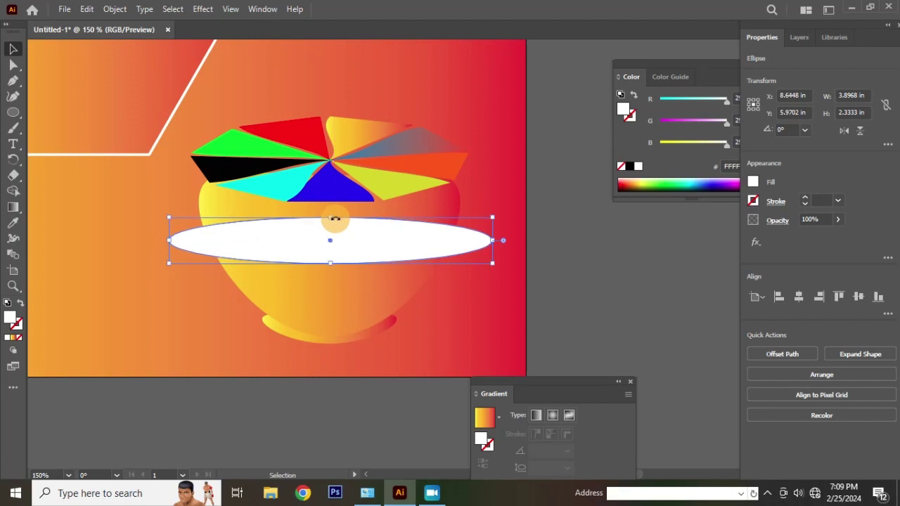
key(ctrl+z)
key(Delete)
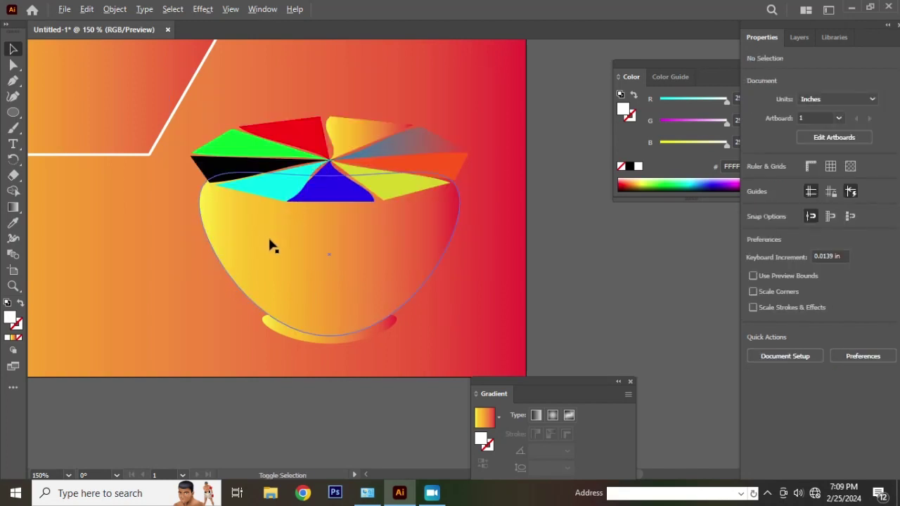
key(ctrl+minus)
key(ctrl+minus)
click(355, 76)
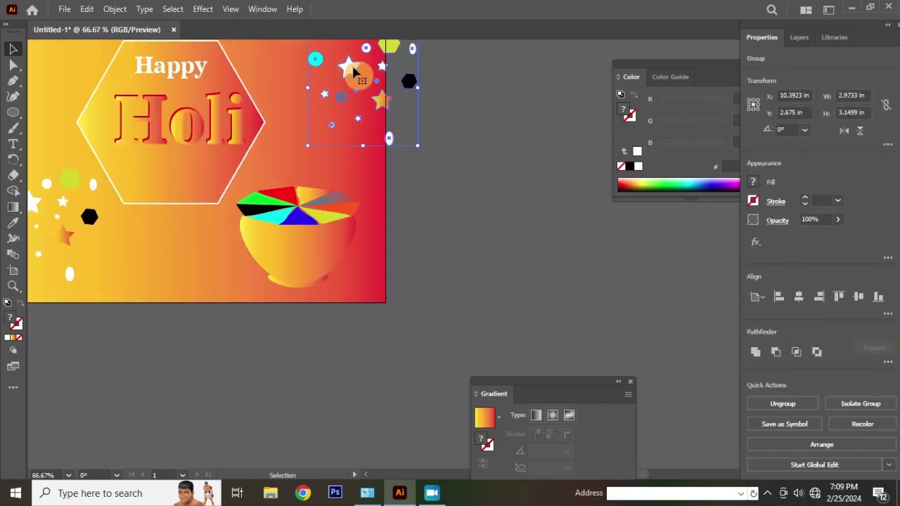
Place a copy of the star and dot sprinkles over the pot
mouse_move(355, 70)
mouse_down()
mouse_move(501, 218)
mouse_move(285, 252)
mouse_up()
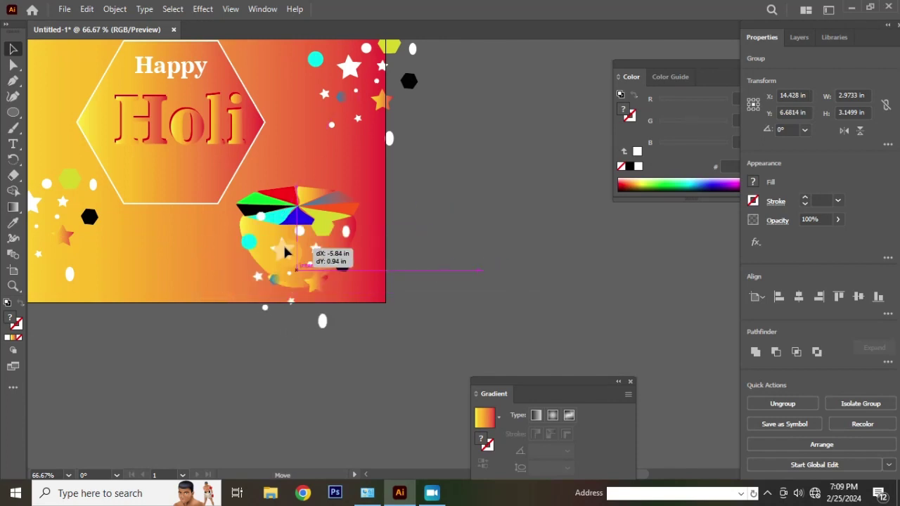
click(474, 202)
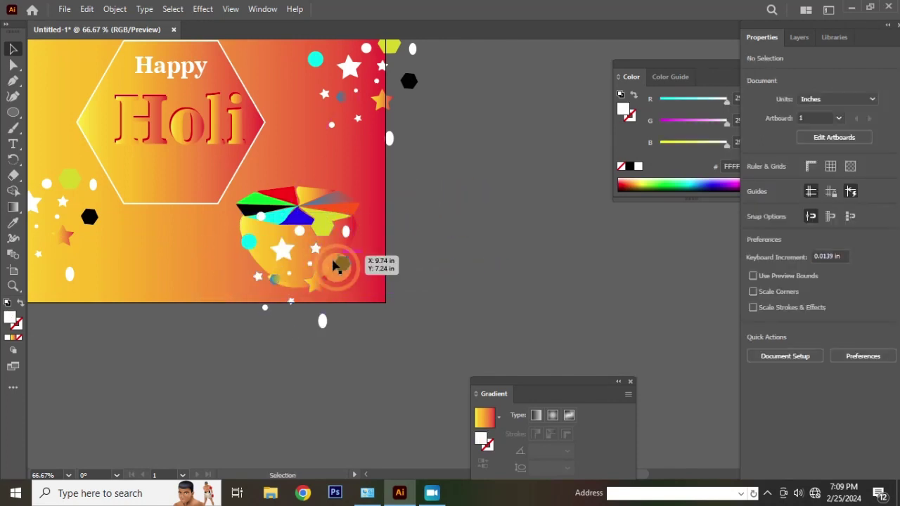
scroll(283, 273, up, 2)
drag(376, 188, 436, 198)
Ungroup the pot from its colour slices
click(221, 191)
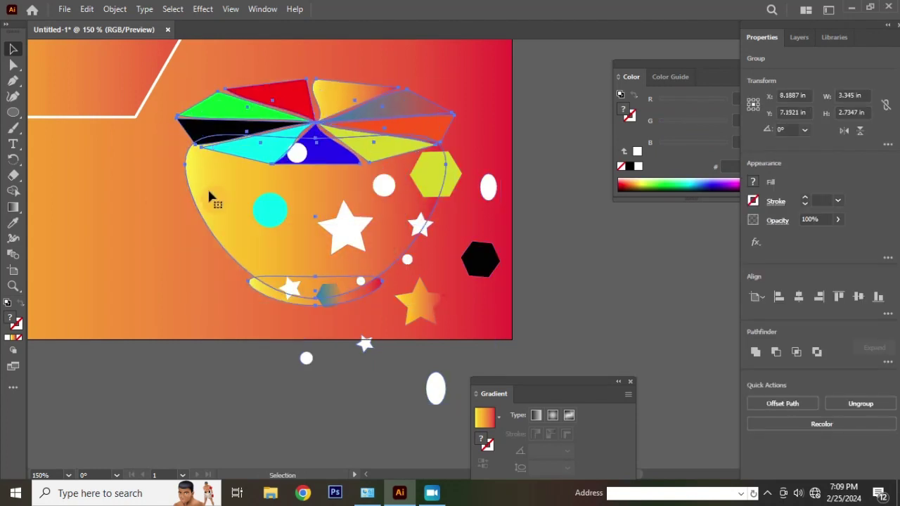
right_click(217, 184)
click(266, 292)
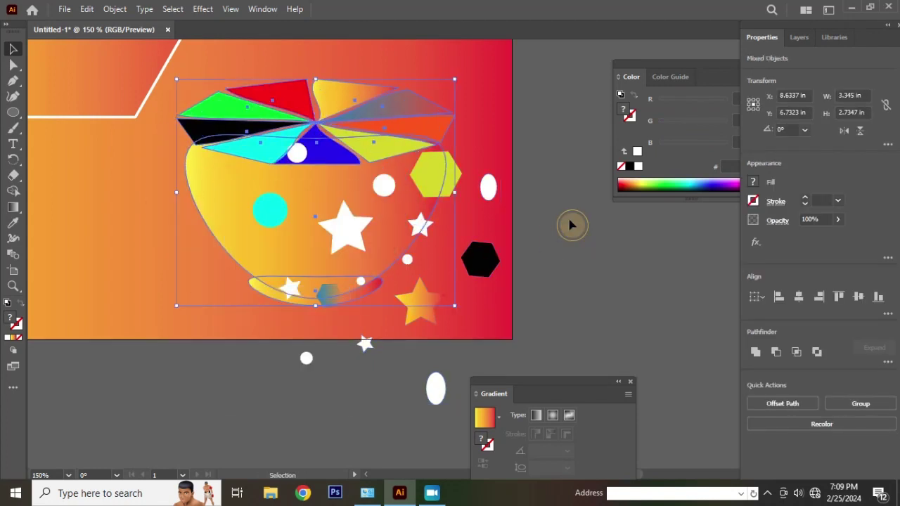
click(570, 225)
click(185, 218)
key(ctrl+z)
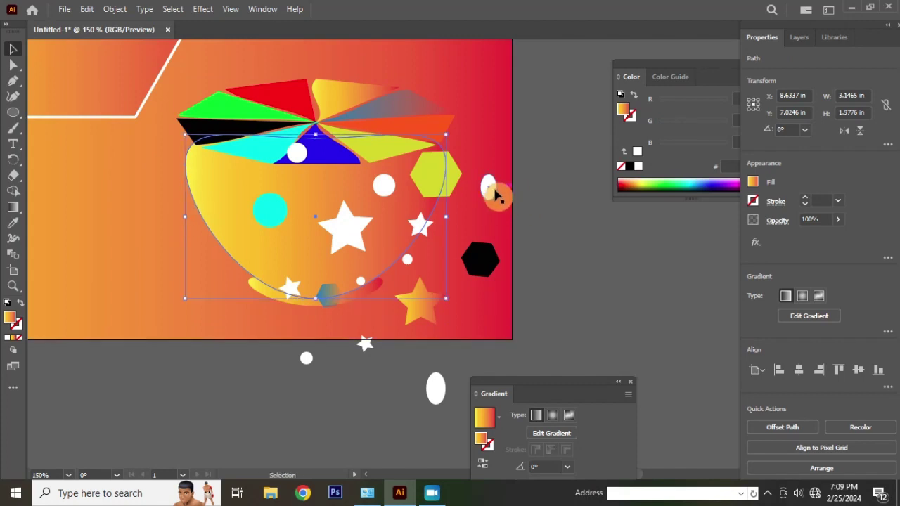
Paste the sprinkles in front, send them behind the pot, and make a clipping mask
key(ctrl+f)
right_click(494, 195)
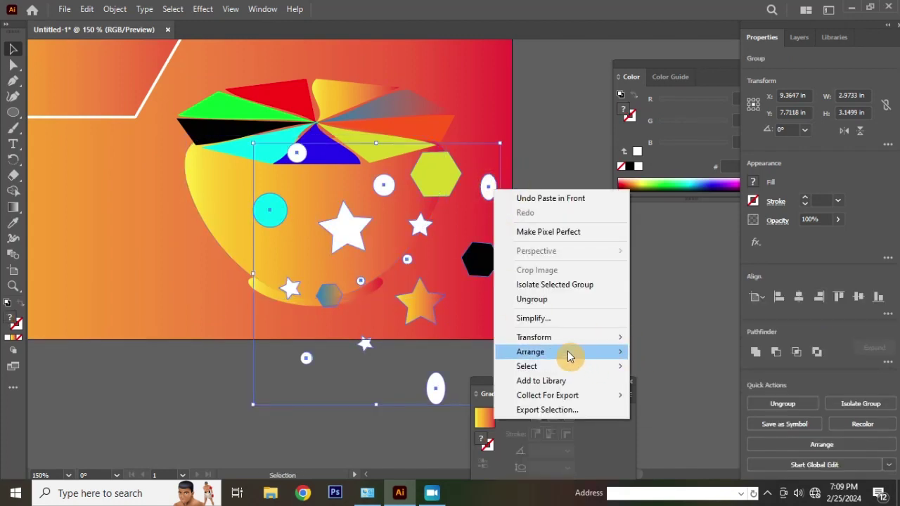
mouse_move(530, 352)
click(656, 396)
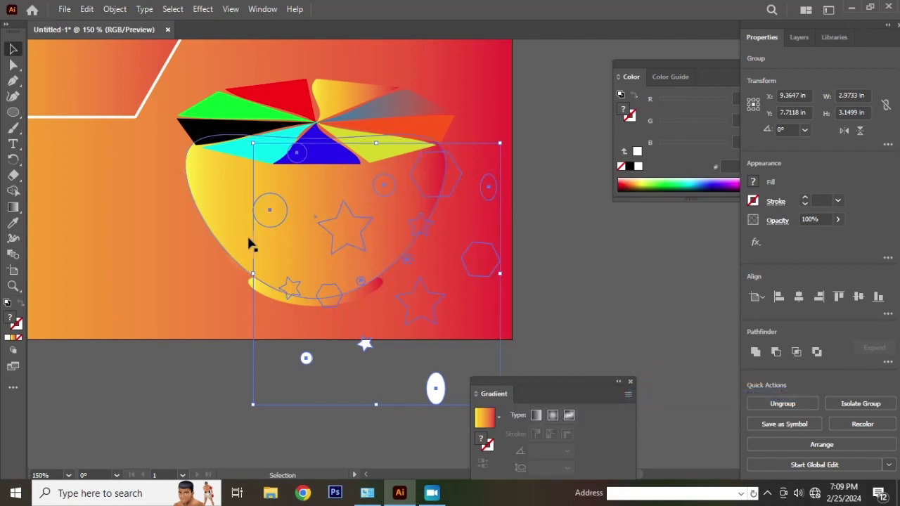
shift+click(220, 191)
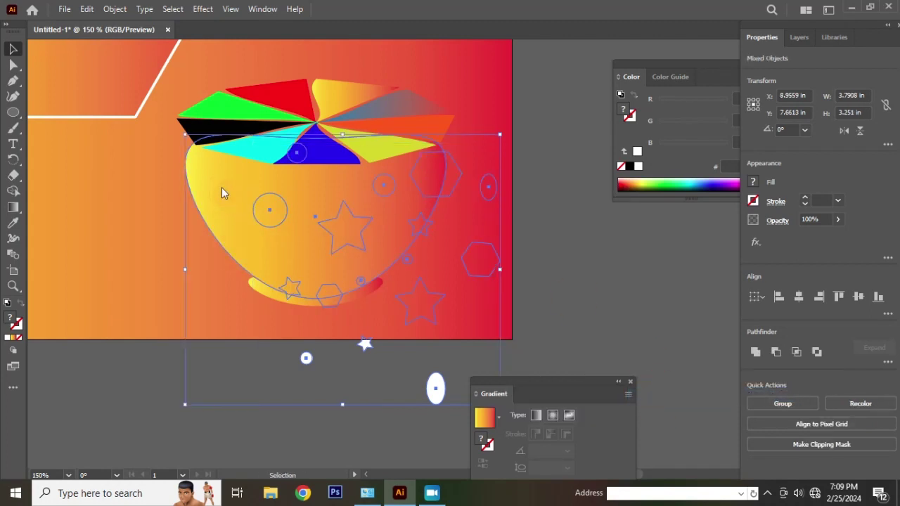
right_click(221, 189)
click(296, 306)
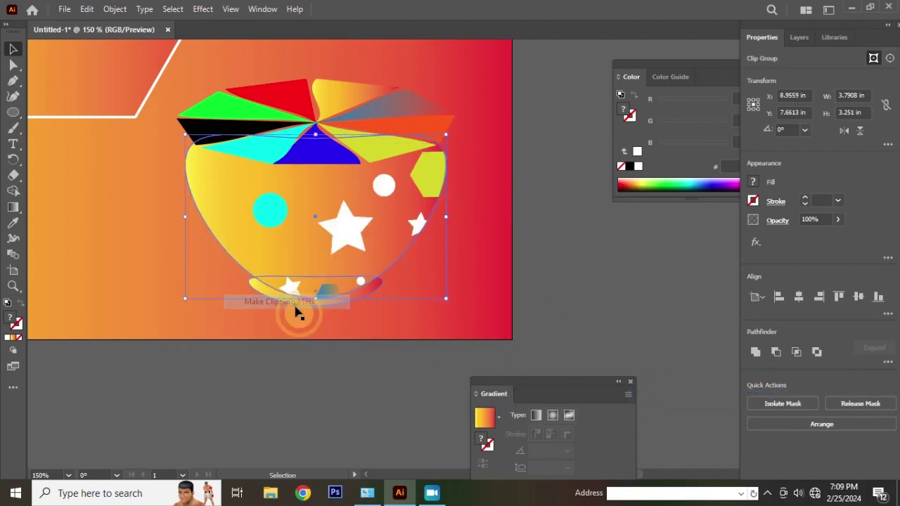
click(592, 256)
Check the colour slice fan, then select the pot body
scroll(425, 267, down, 2)
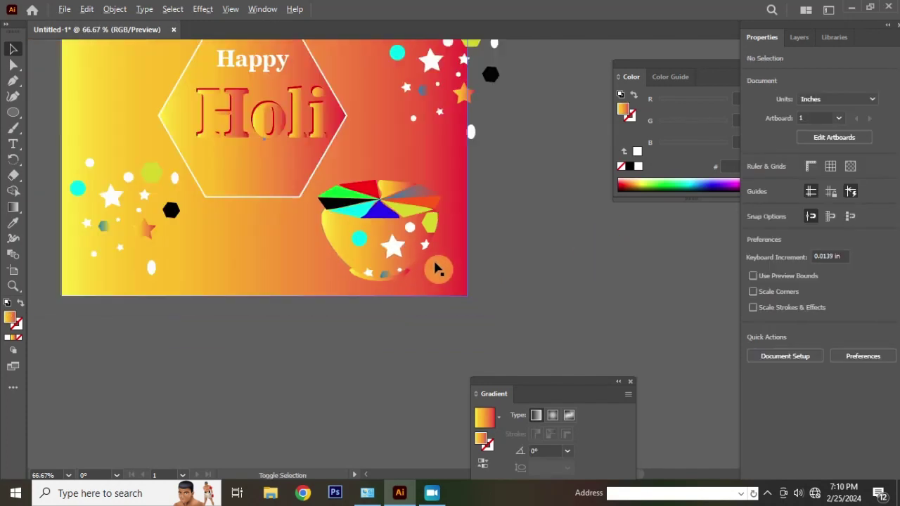
scroll(443, 263, down, 1)
scroll(427, 226, up, 1)
click(423, 217)
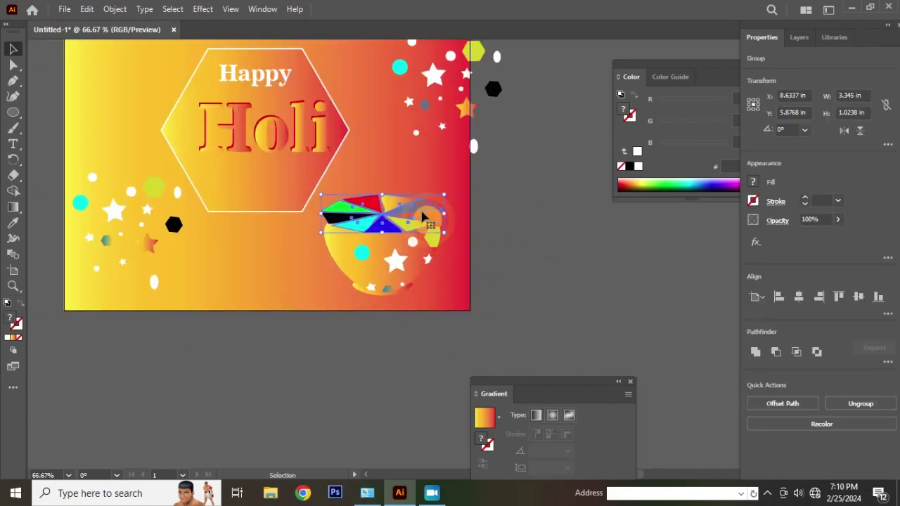
scroll(475, 235, up, 2)
click(522, 243)
scroll(492, 221, down, 1)
scroll(394, 211, down, 1)
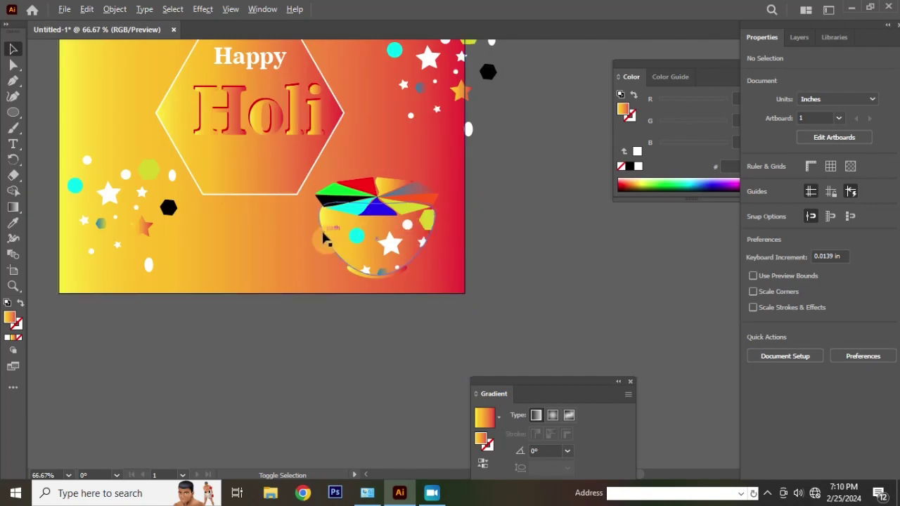
scroll(344, 207, up, 3)
click(320, 204)
scroll(394, 203, down, 2)
scroll(408, 201, up, 2)
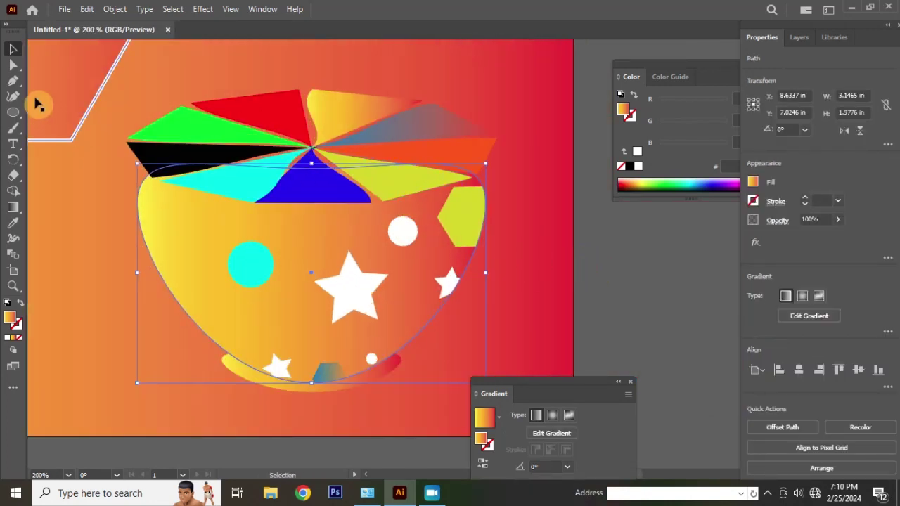
Drag the pot's top-centre anchor down about 0.17 in with Direct Selection
click(13, 65)
drag(311, 163, 311, 204)
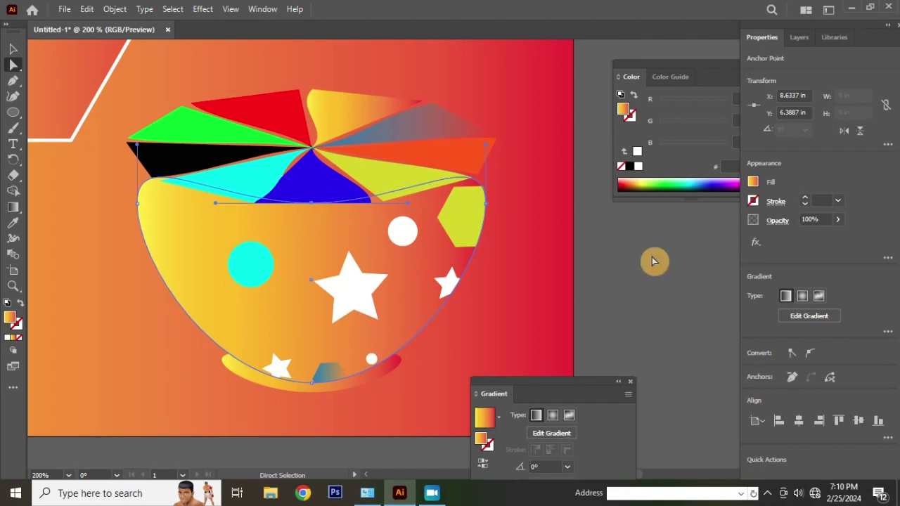
click(652, 261)
click(13, 49)
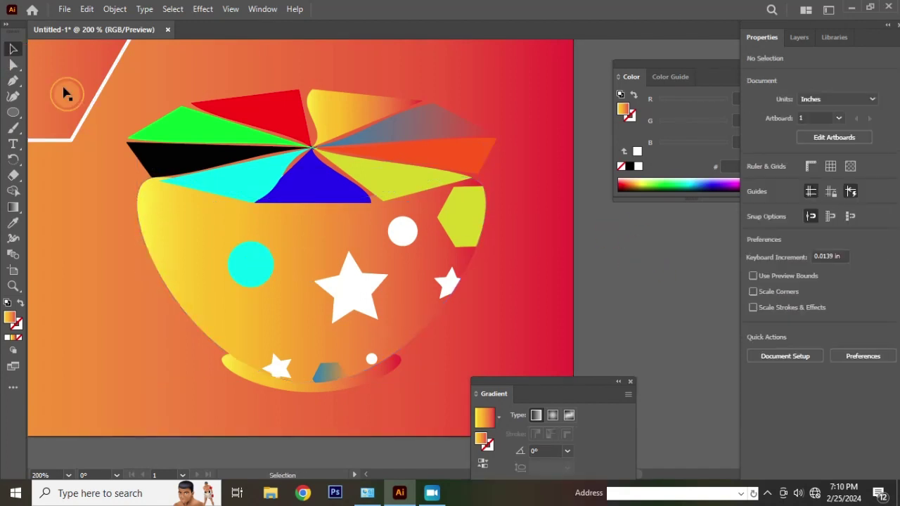
drag(211, 253, 72, 296)
key(ctrl+z)
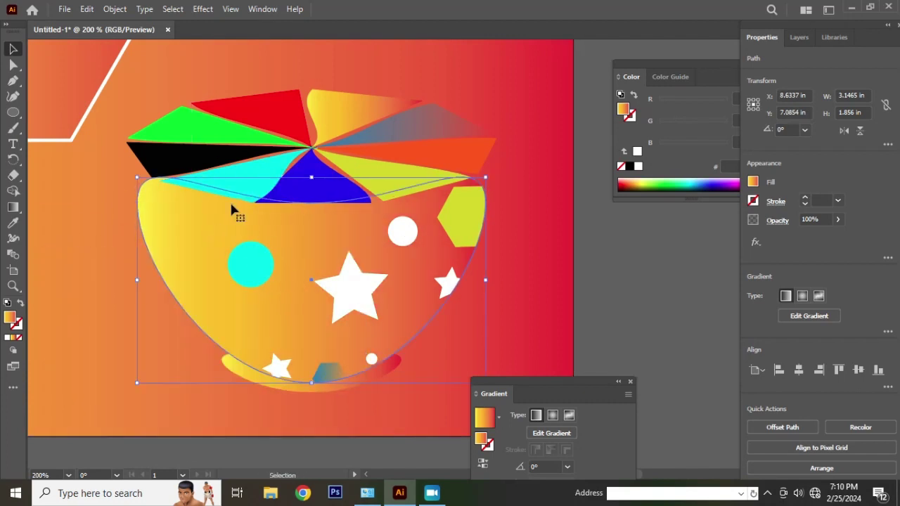
click(385, 244)
click(633, 169)
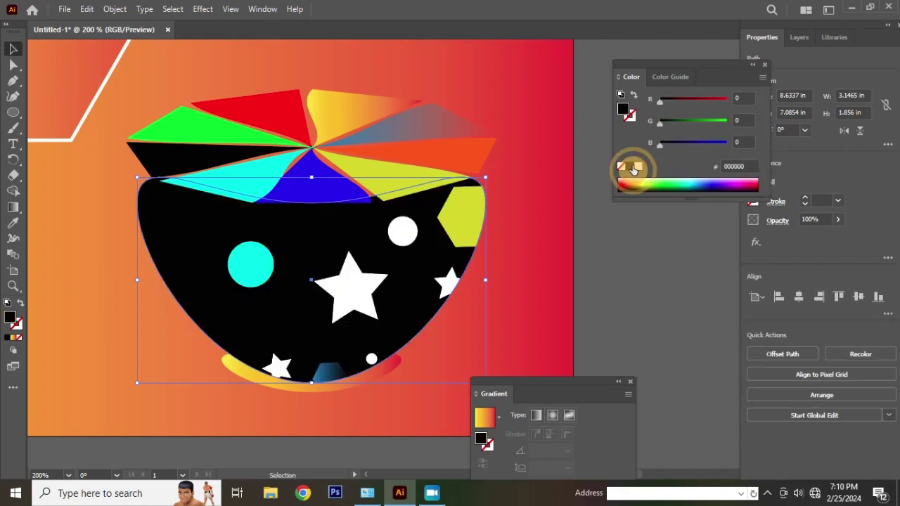
click(662, 261)
scroll(281, 264, down, 3)
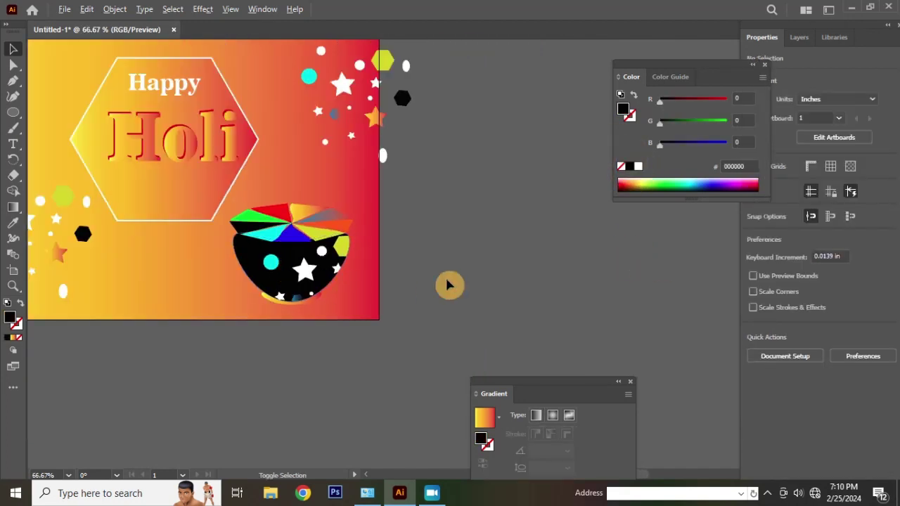
scroll(150, 307, up, 1)
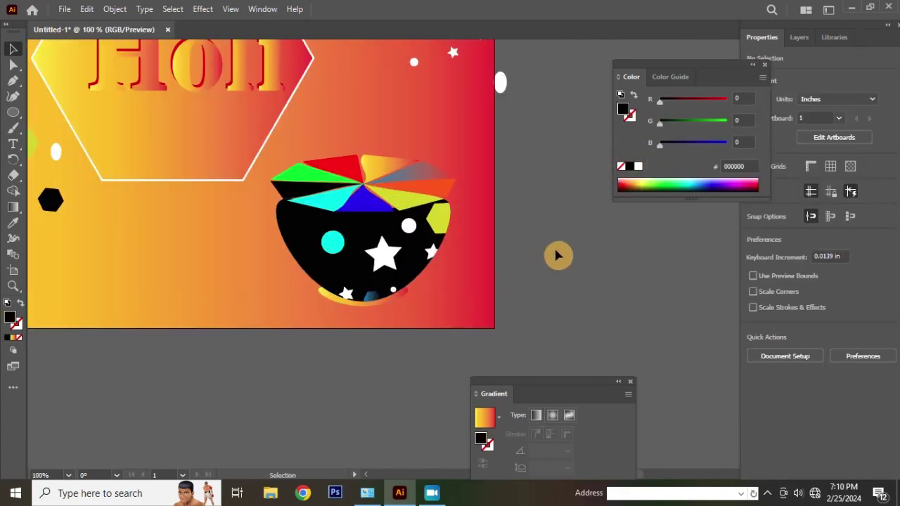
click(304, 237)
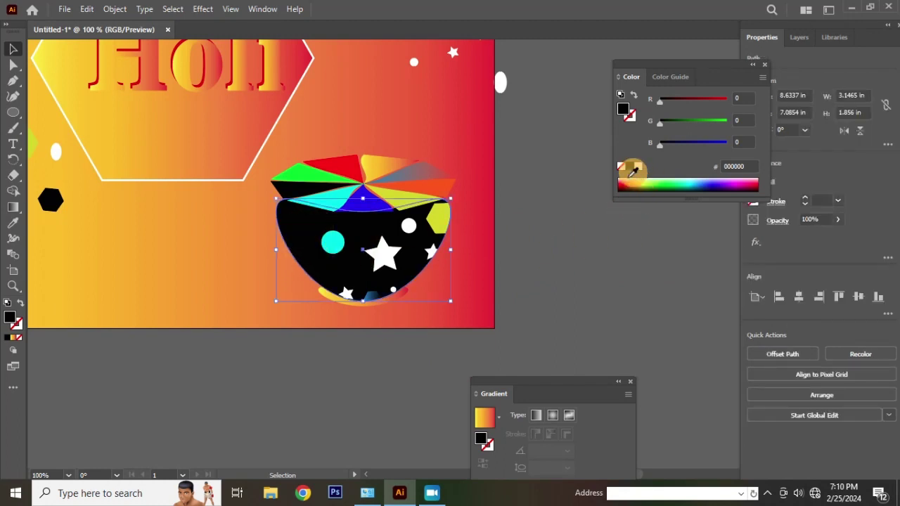
click(21, 353)
click(15, 342)
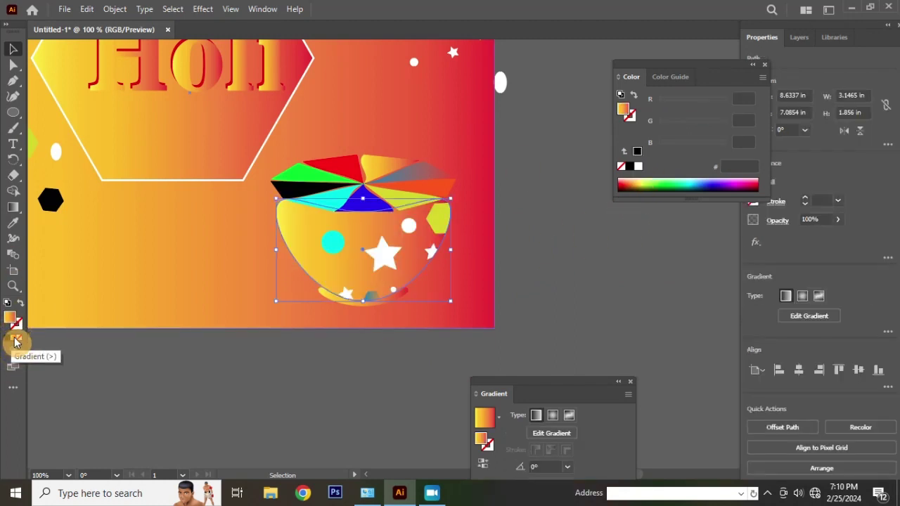
double_click(13, 320)
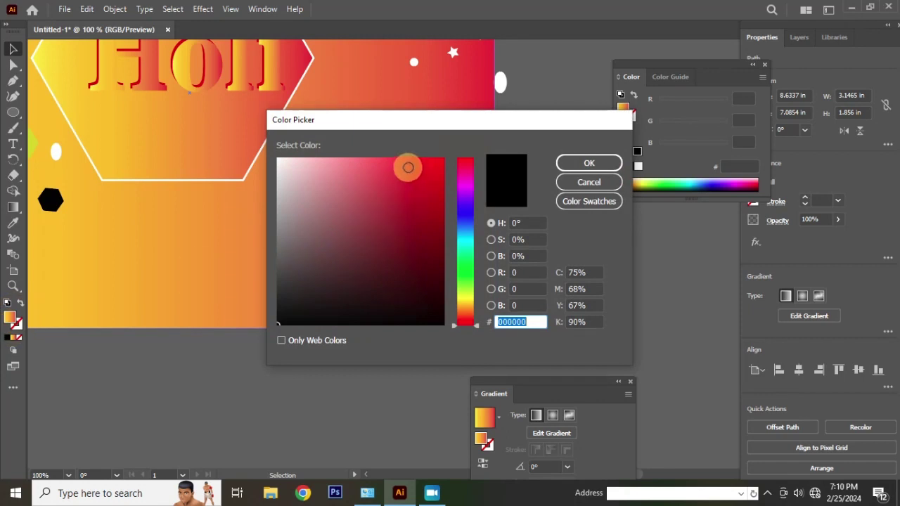
click(444, 176)
drag(441, 203, 429, 238)
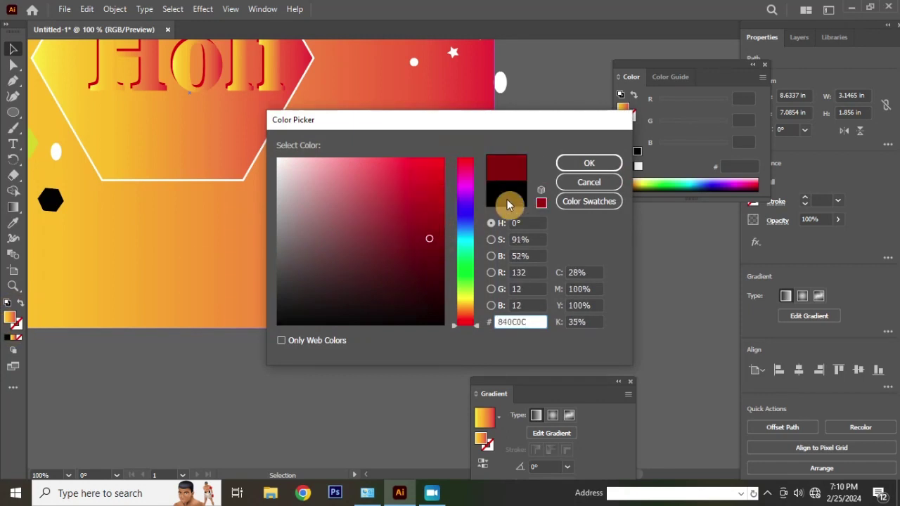
click(460, 197)
click(437, 188)
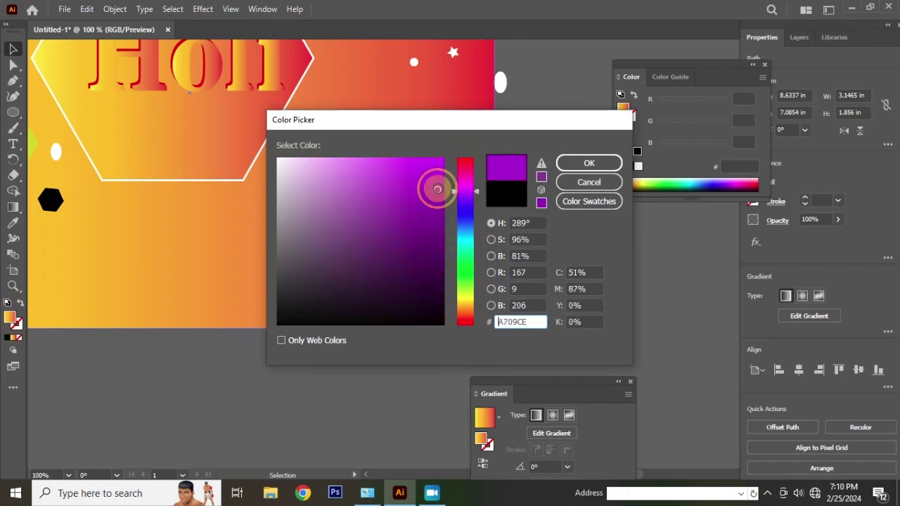
click(573, 168)
click(566, 281)
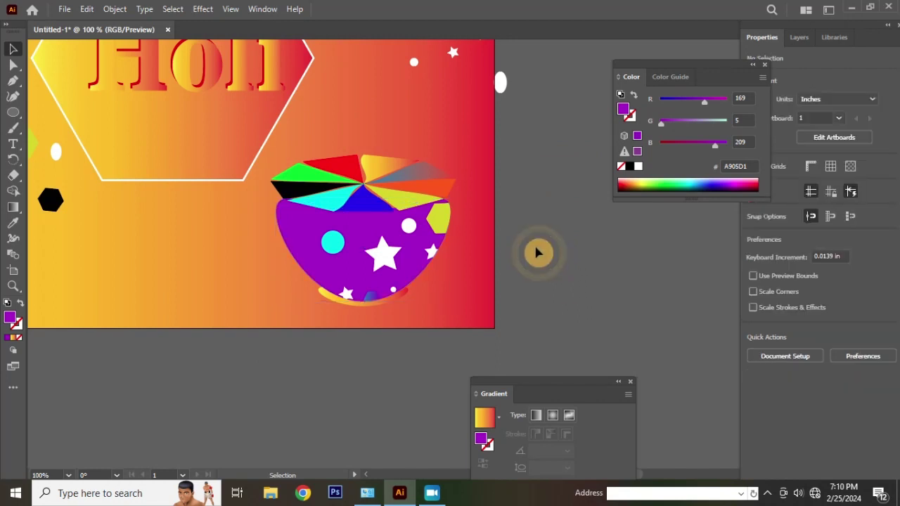
key(ctrl+z)
key(ctrl+minus)
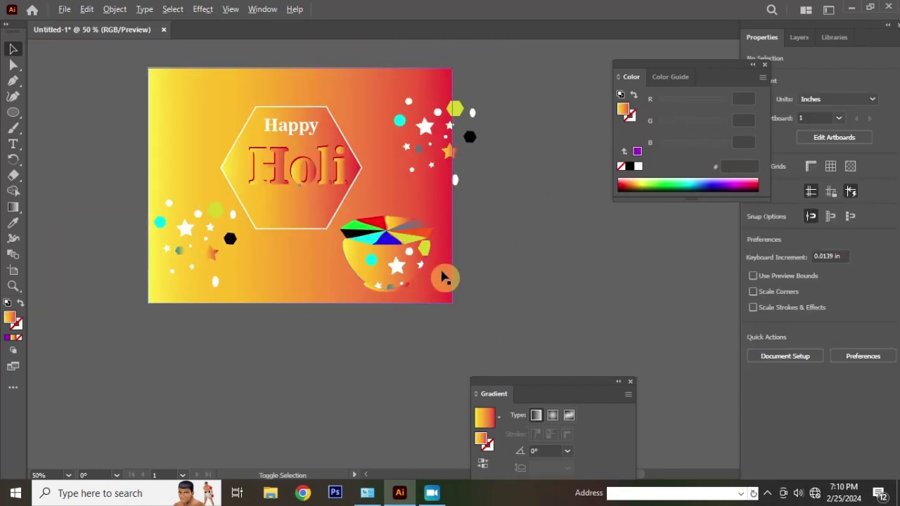
key(ctrl+z)
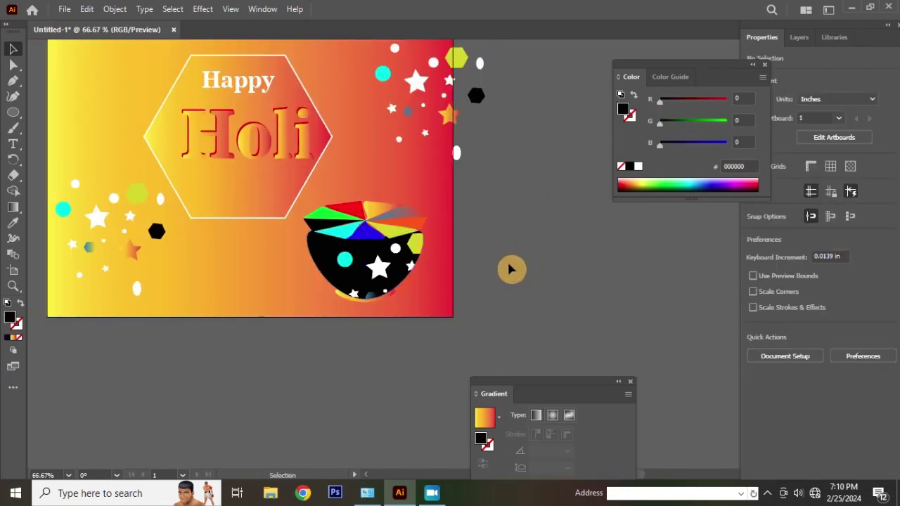
key(ctrl+minus)
scroll(496, 259, up, 2)
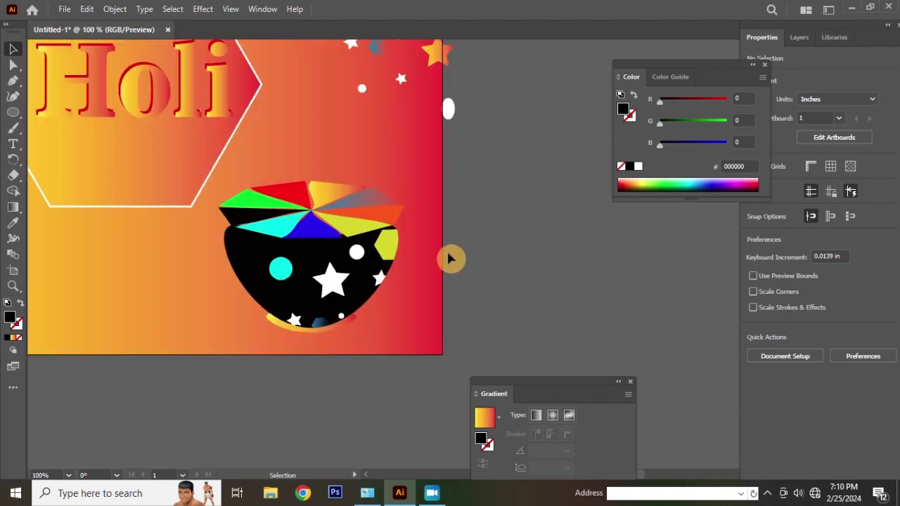
Narrow the wedge cluster and flatten it to about 0.39 in tall
scroll(384, 237, up, 1)
click(316, 214)
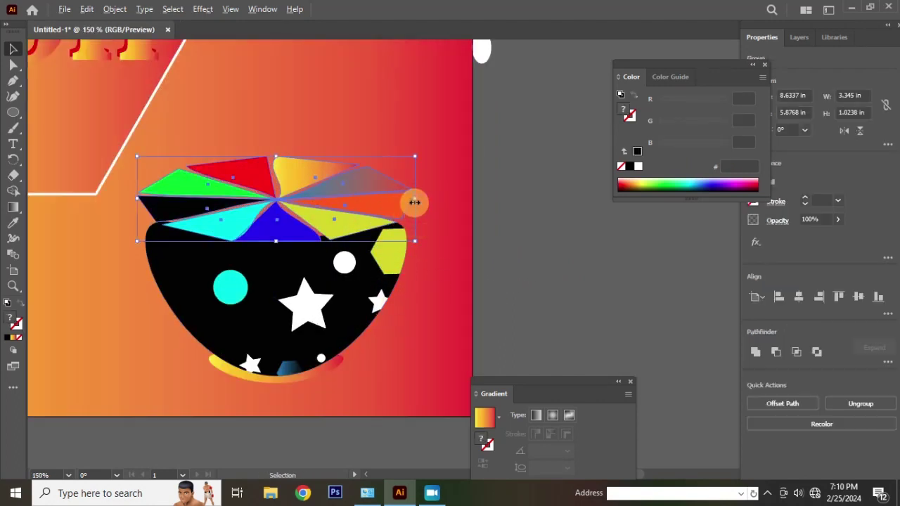
drag(415, 202, 387, 199)
drag(279, 156, 283, 212)
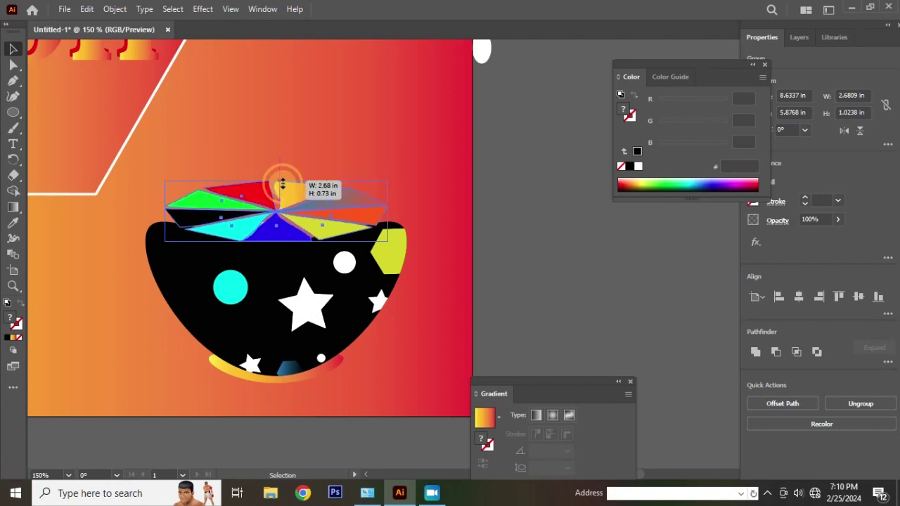
scroll(281, 214, up, 1)
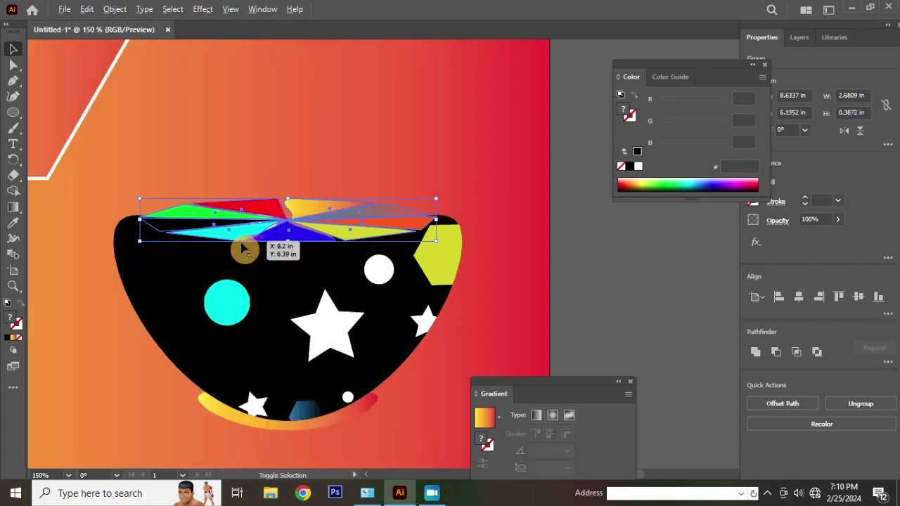
scroll(241, 249, up, 1)
scroll(305, 223, down, 2)
scroll(312, 217, down, 1)
scroll(344, 234, down, 1)
click(539, 259)
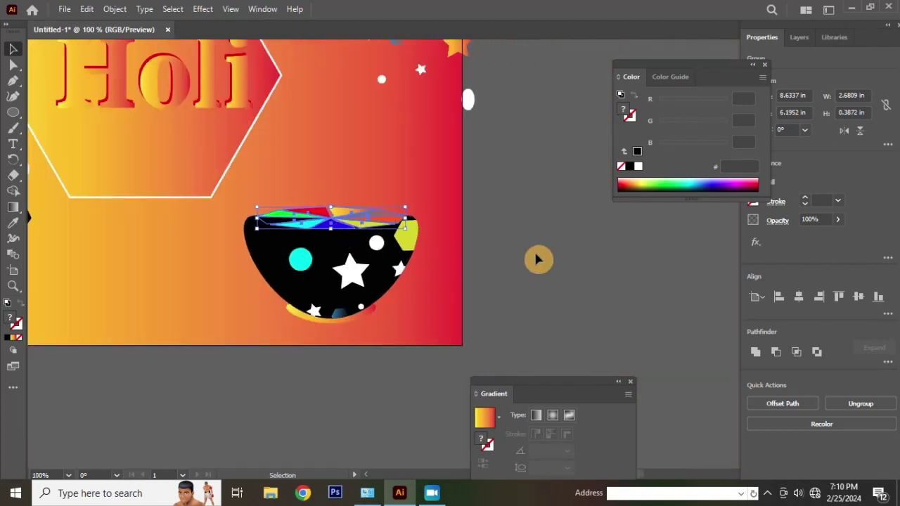
Stretch the wedge cluster to 0.85 in tall and lower it onto the pot's rim
click(338, 226)
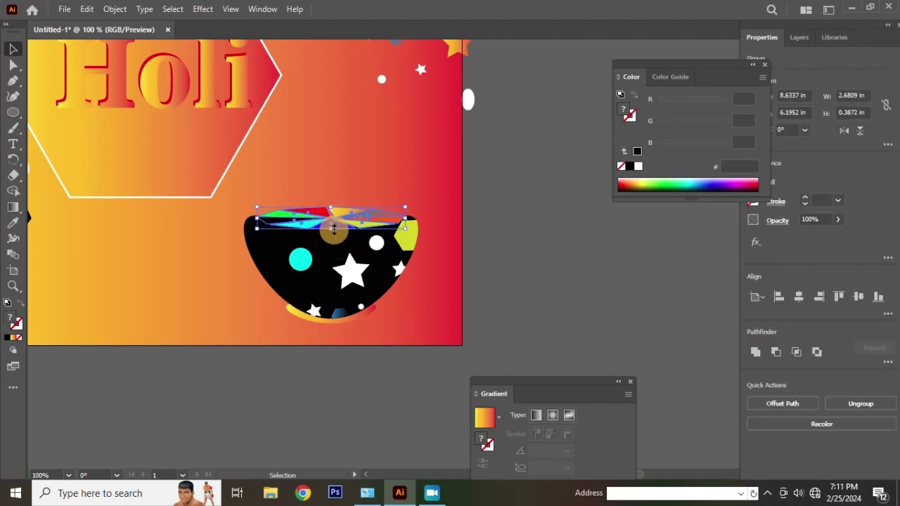
drag(331, 223, 331, 159)
drag(325, 200, 321, 223)
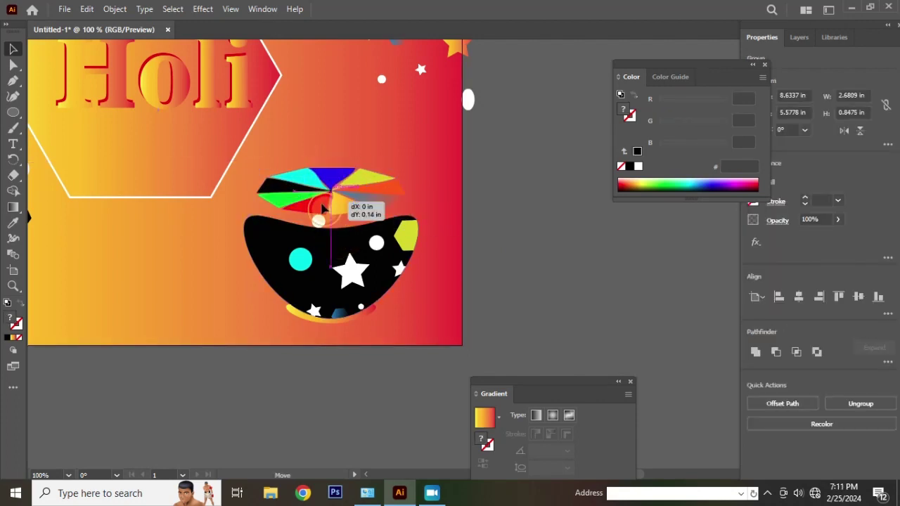
click(541, 250)
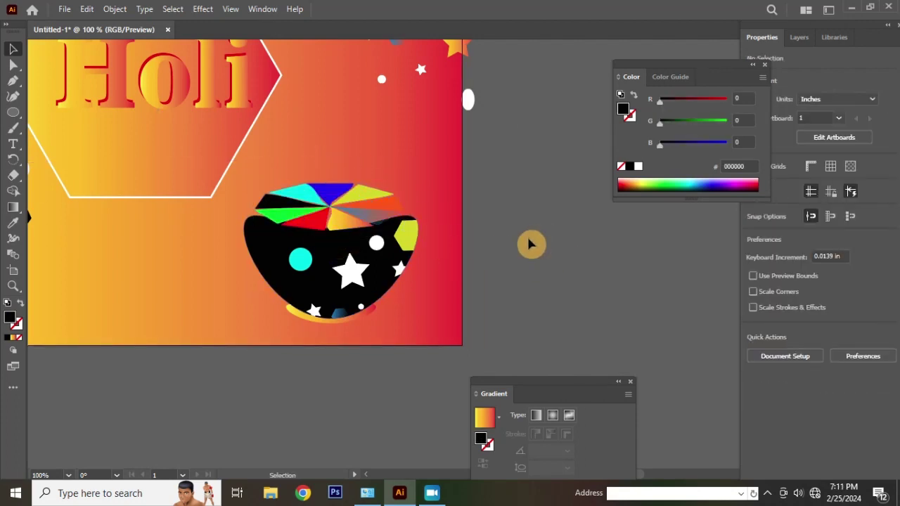
scroll(521, 239, down, 3)
scroll(379, 272, up, 3)
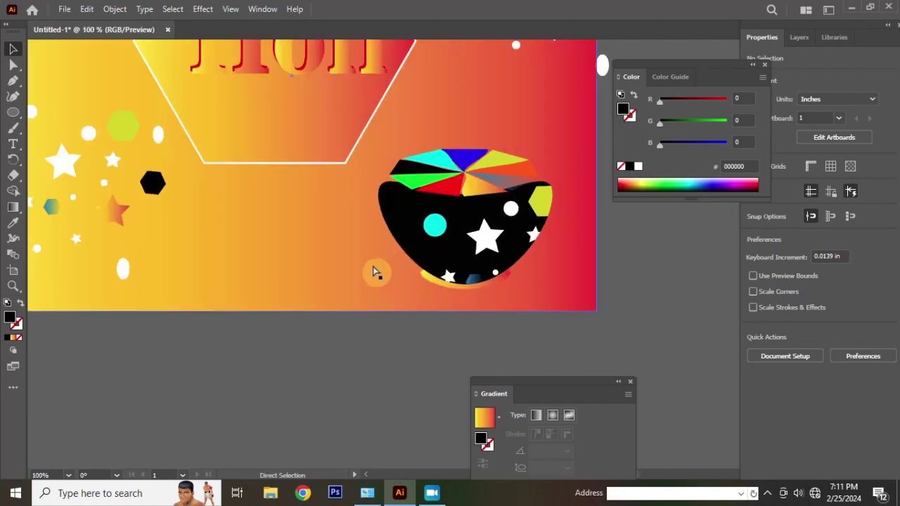
scroll(201, 305, down, 3)
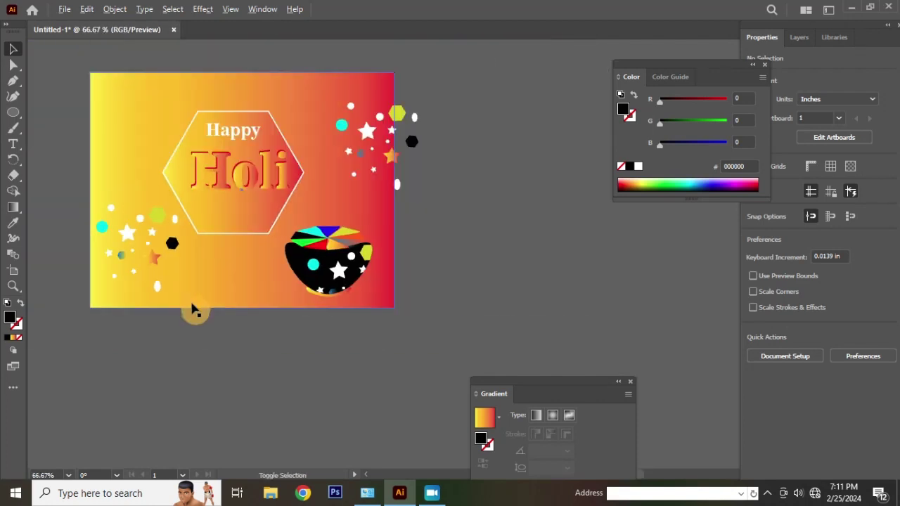
scroll(323, 249, up, 4)
click(321, 246)
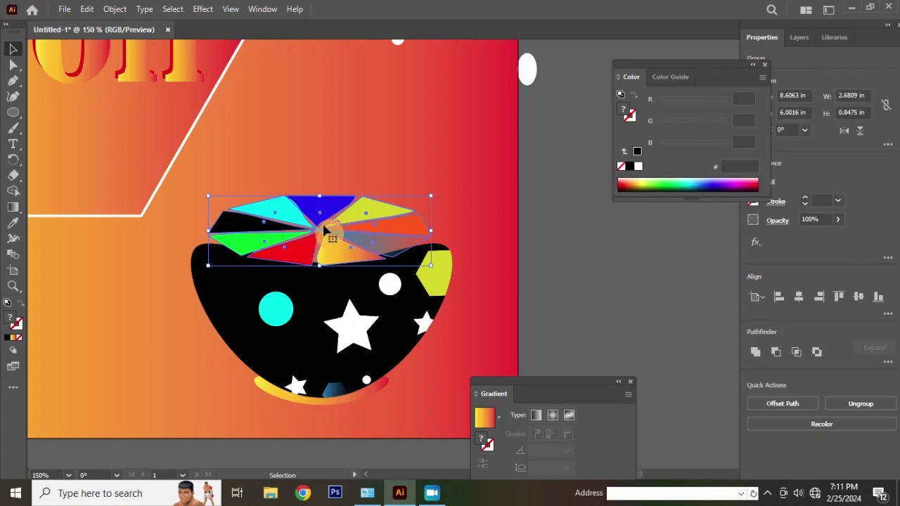
scroll(336, 232, up, 3)
scroll(284, 285, down, 4)
Ungroup the wedge cluster into separate wedges
click(518, 239)
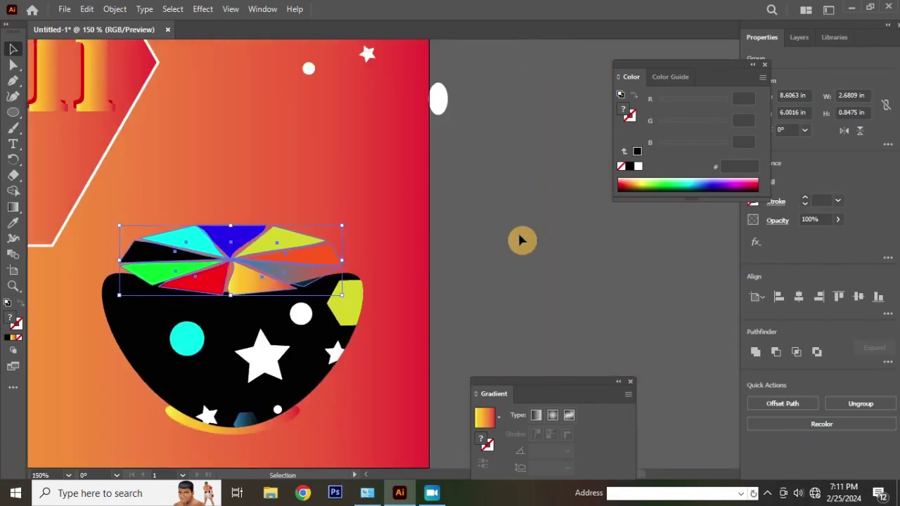
click(239, 249)
right_click(239, 250)
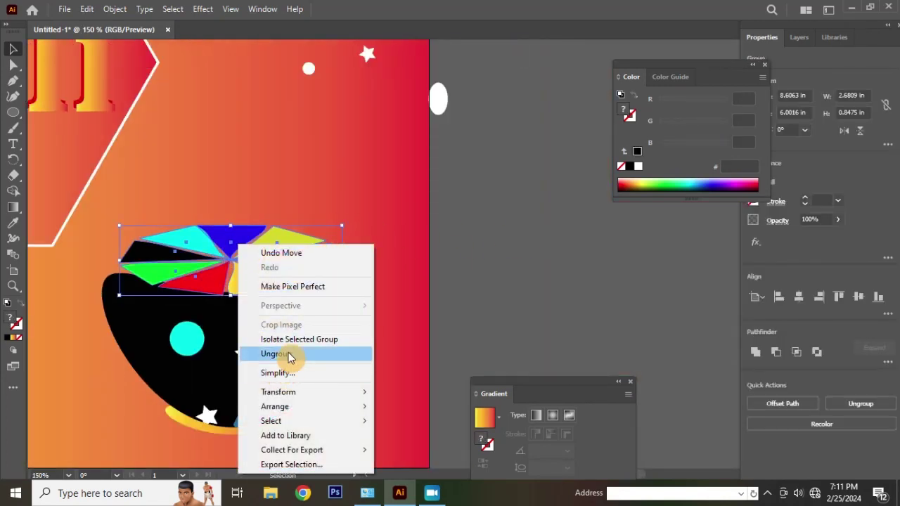
click(291, 354)
click(521, 267)
Duplicate the whole wedge cluster beside the artboard
click(227, 258)
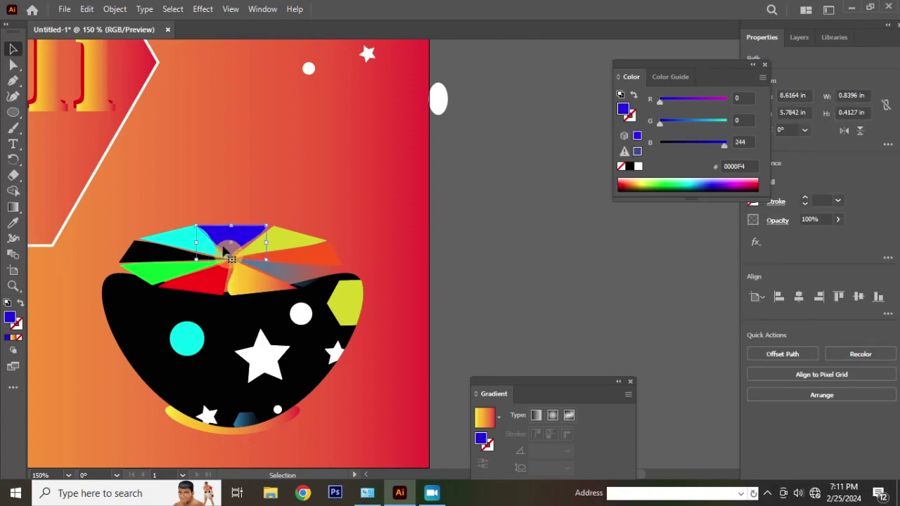
click(369, 247)
click(454, 251)
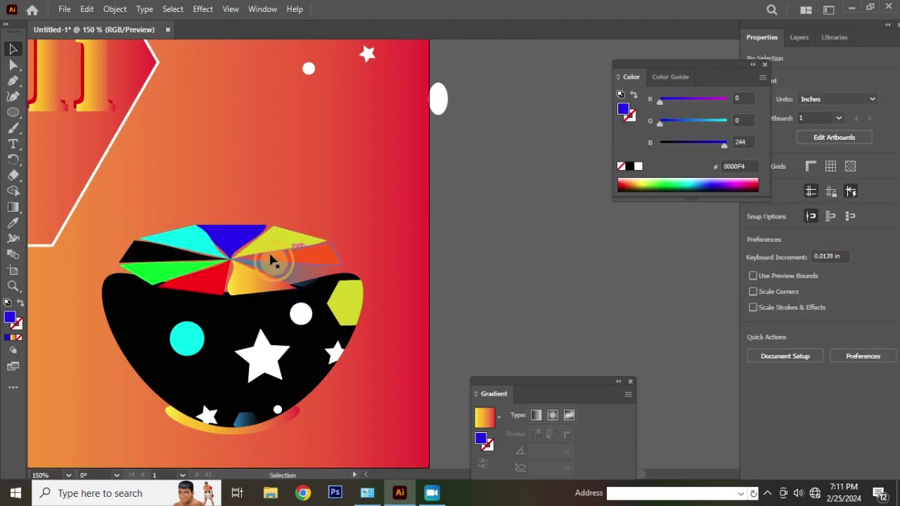
click(244, 259)
drag(245, 259, 598, 261)
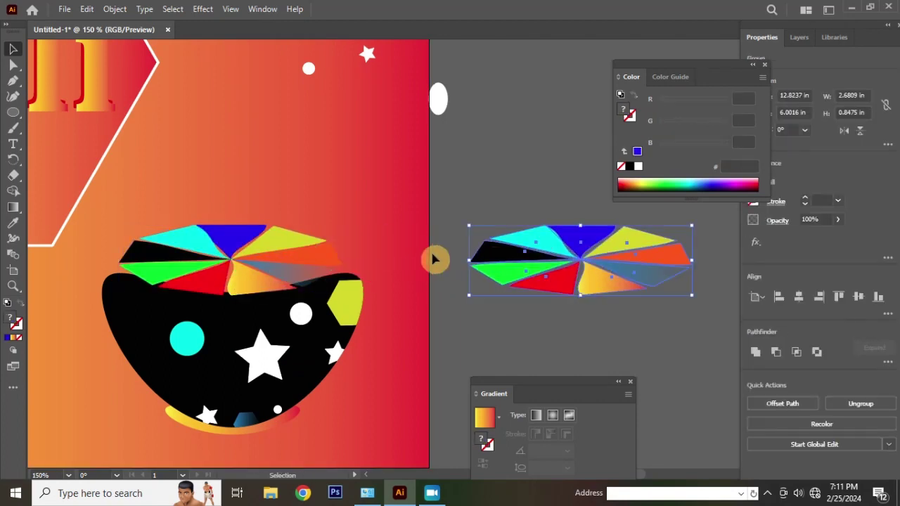
scroll(431, 263, down, 3)
scroll(502, 236, up, 3)
scroll(505, 295, up, 2)
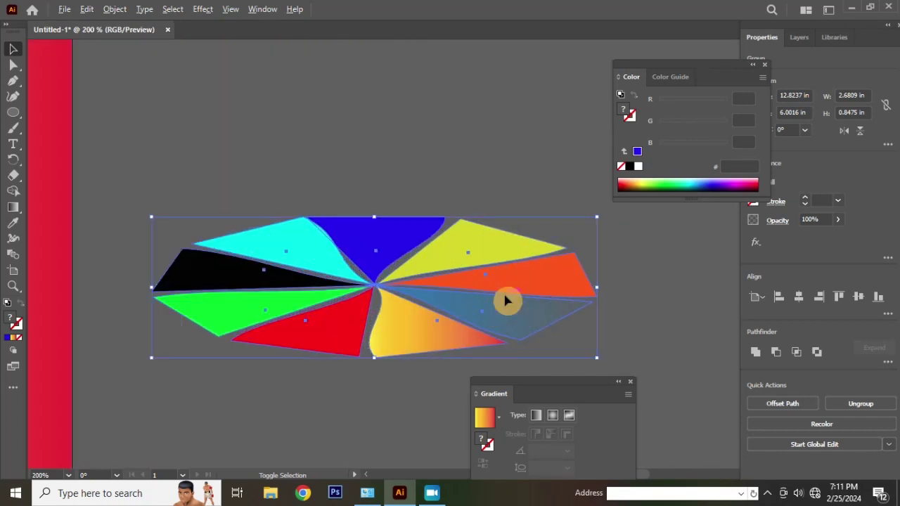
Ungroup the duplicate cluster and flip its blue wedge upward above the fan
click(416, 201)
right_click(386, 235)
click(431, 344)
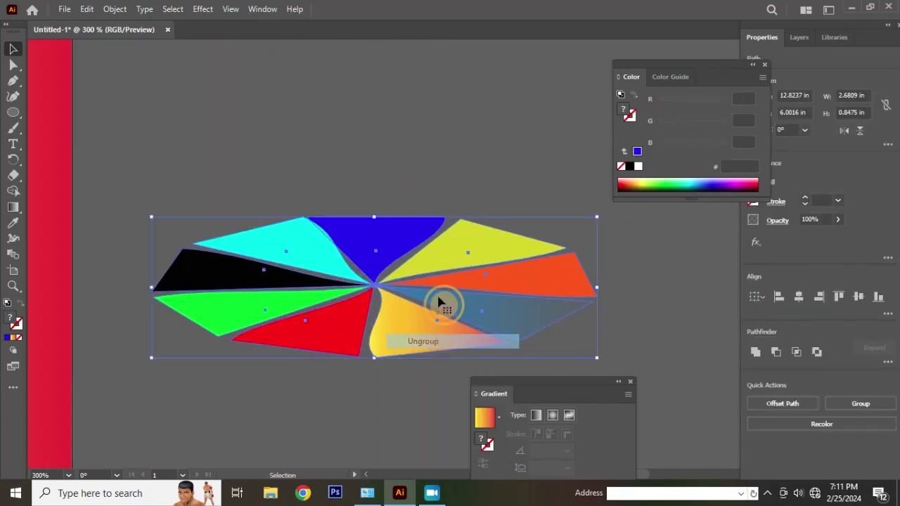
click(381, 234)
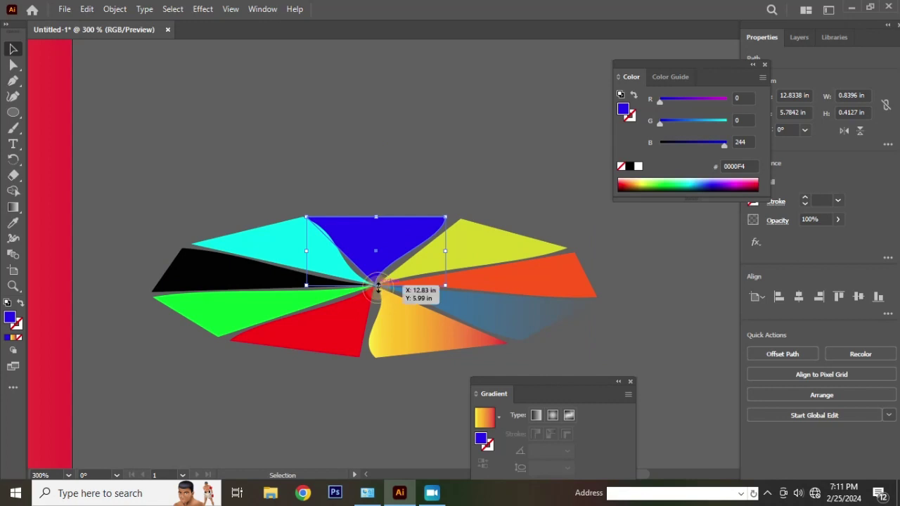
drag(377, 287, 377, 143)
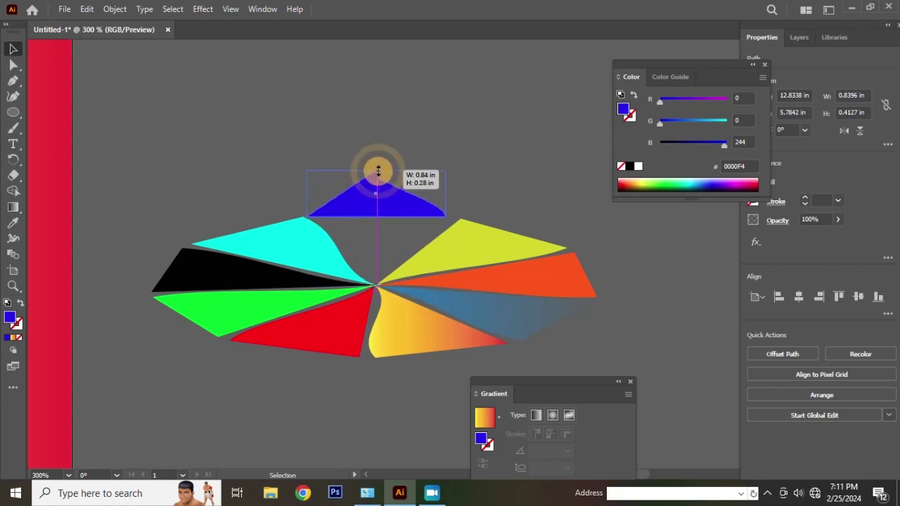
Flip the cyan wedge into a narrow upward triangle, its tip touching the blue shape
click(345, 111)
click(305, 245)
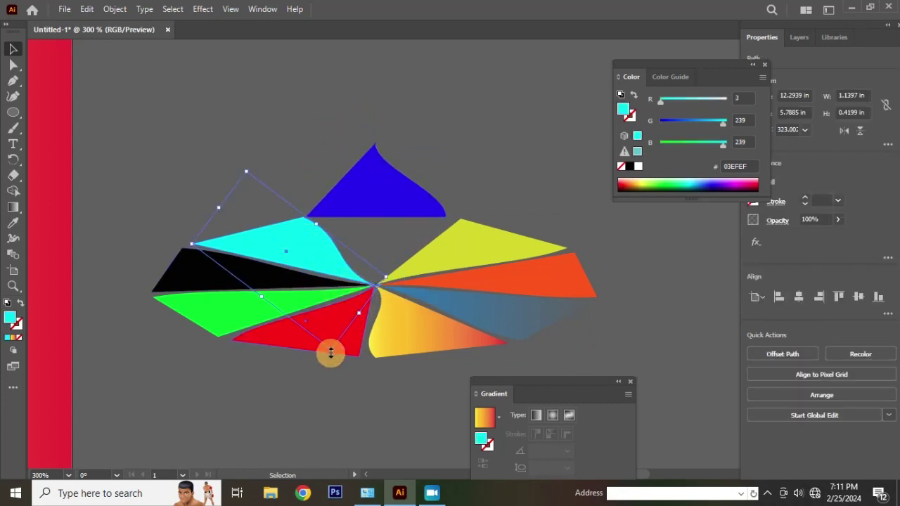
drag(330, 352, 337, 148)
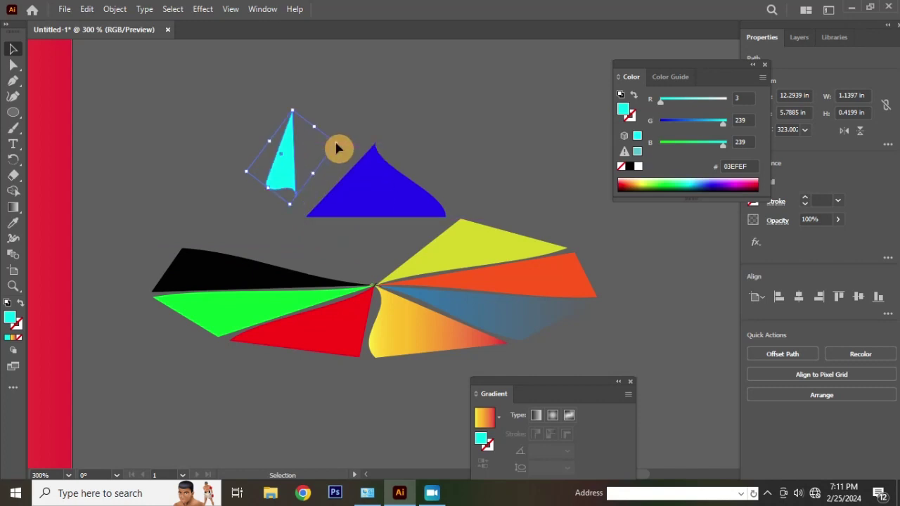
scroll(325, 140, up, 2)
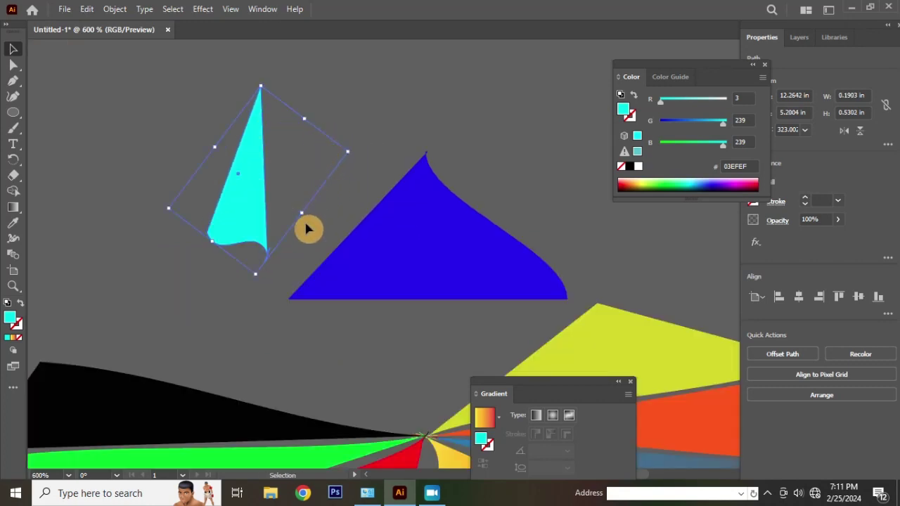
drag(247, 140, 271, 183)
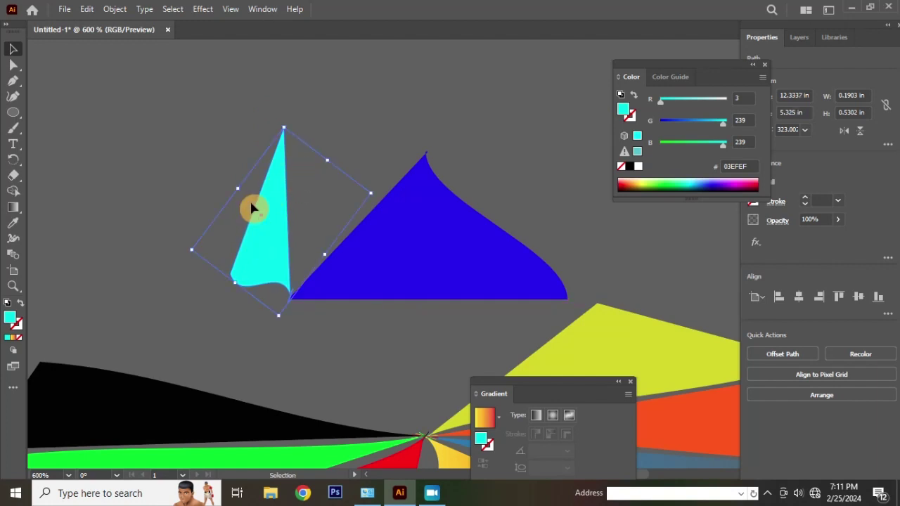
Delete the cyan wedge, then undo to restore it
scroll(251, 207, down, 3)
key(Delete)
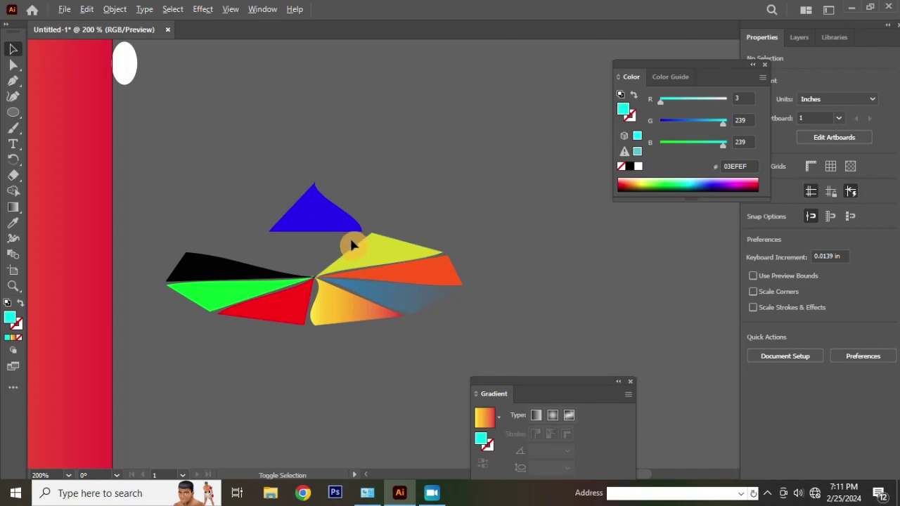
scroll(351, 245, up, 3)
scroll(361, 257, down, 2)
click(326, 206)
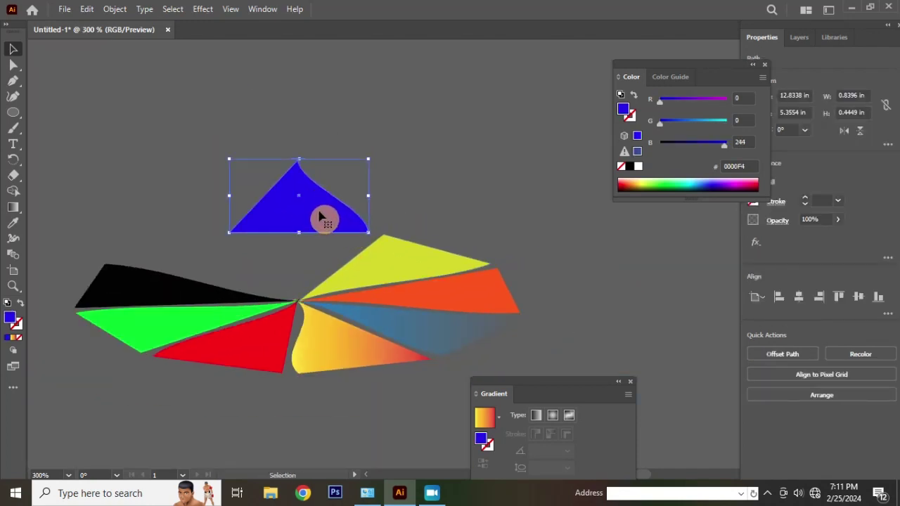
key(ctrl+z)
key(ctrl+z)
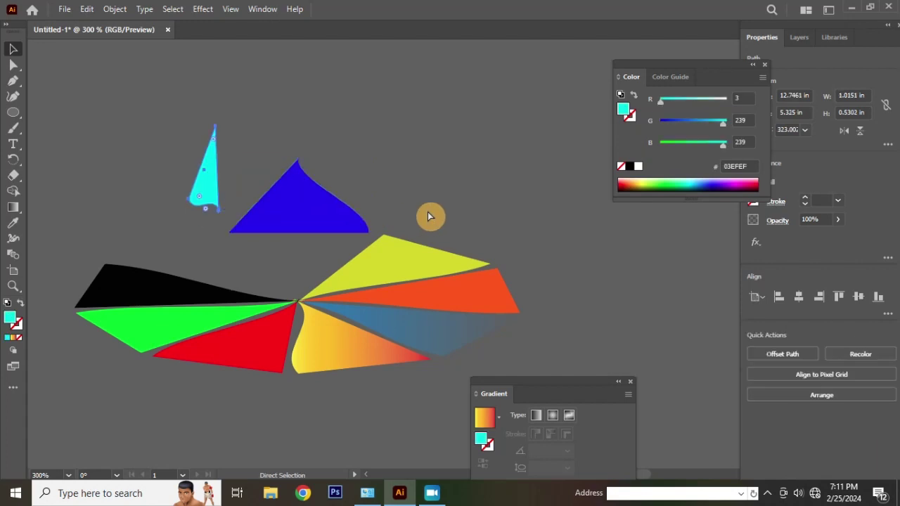
key(ctrl+z)
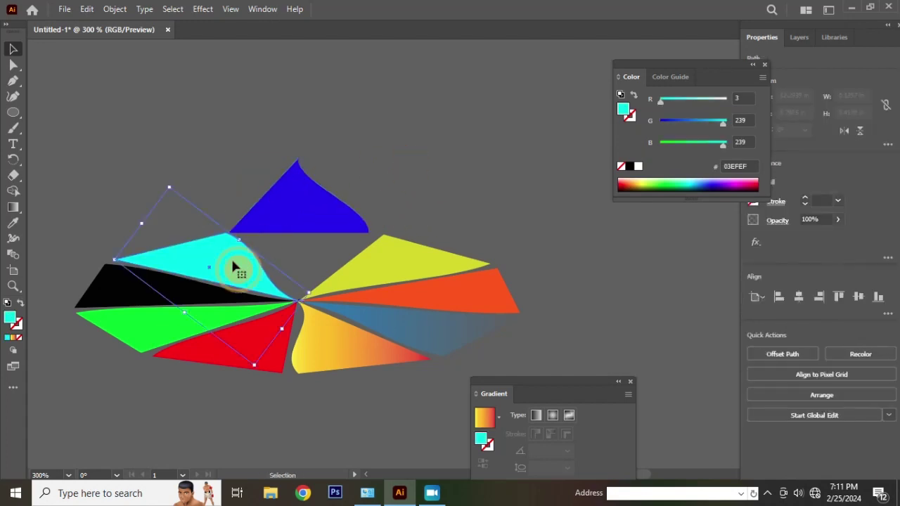
Stretch the cyan wedge upward, rotate it to about 267°, and place it beside the blue petal
drag(237, 262, 236, 252)
key(ctrl+z)
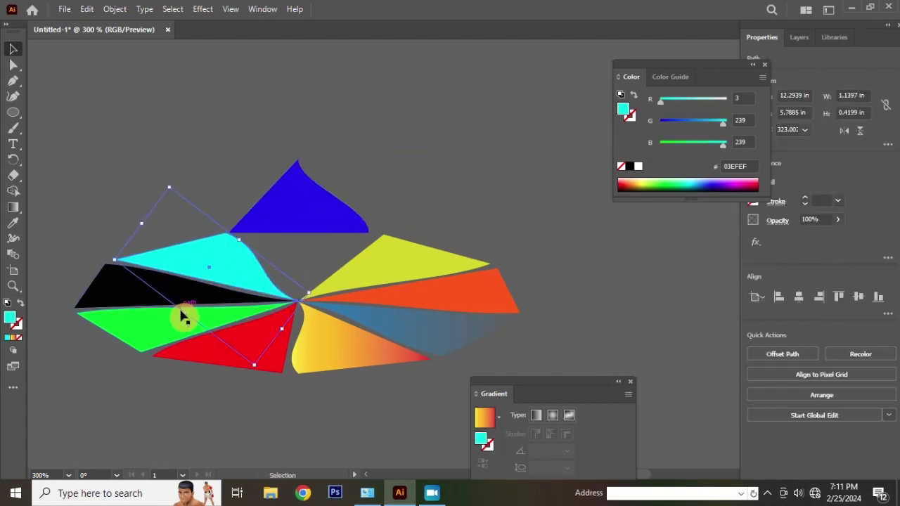
drag(184, 316, 290, 173)
drag(222, 187, 242, 182)
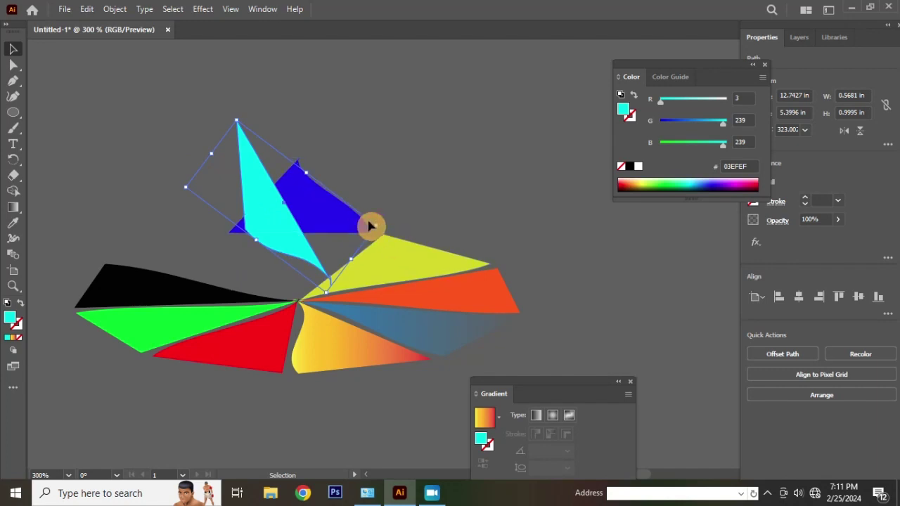
drag(381, 223, 308, 262)
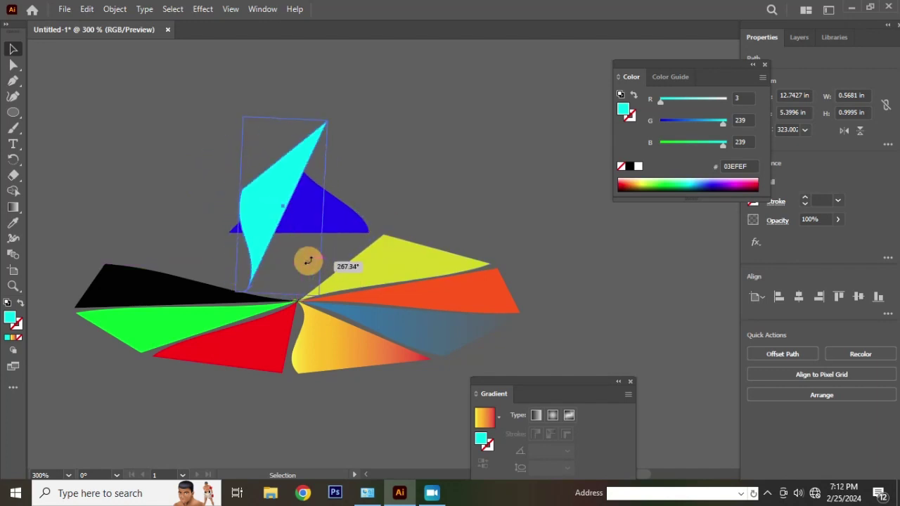
drag(283, 182, 250, 216)
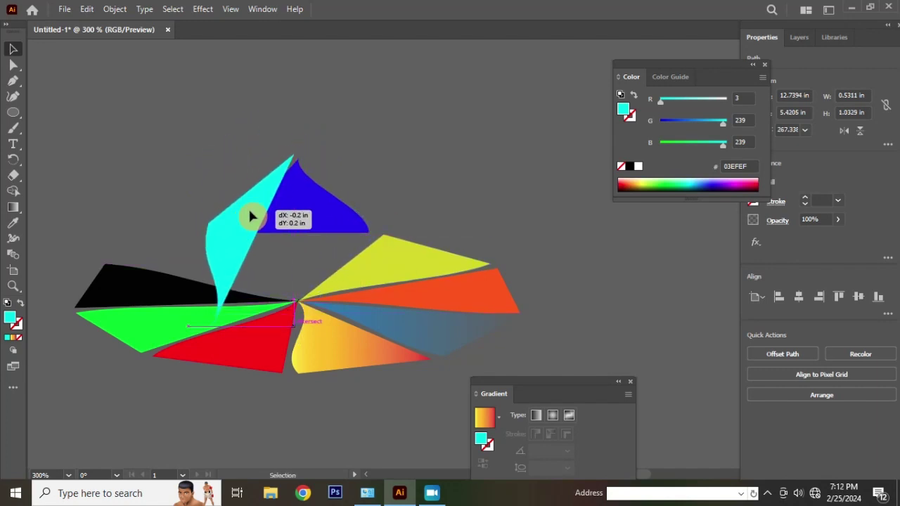
Delete the cyan wedge and try rotating the blue triangle around its origin
key(Delete)
click(303, 216)
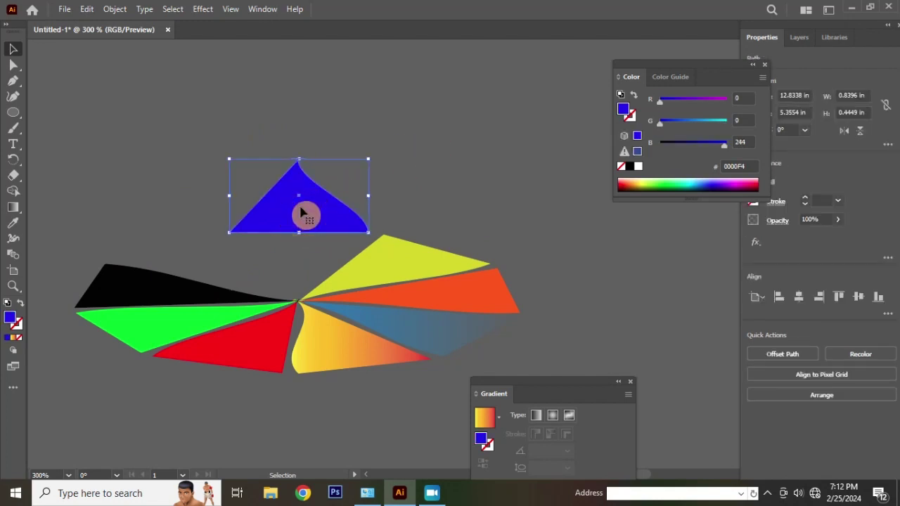
key(r)
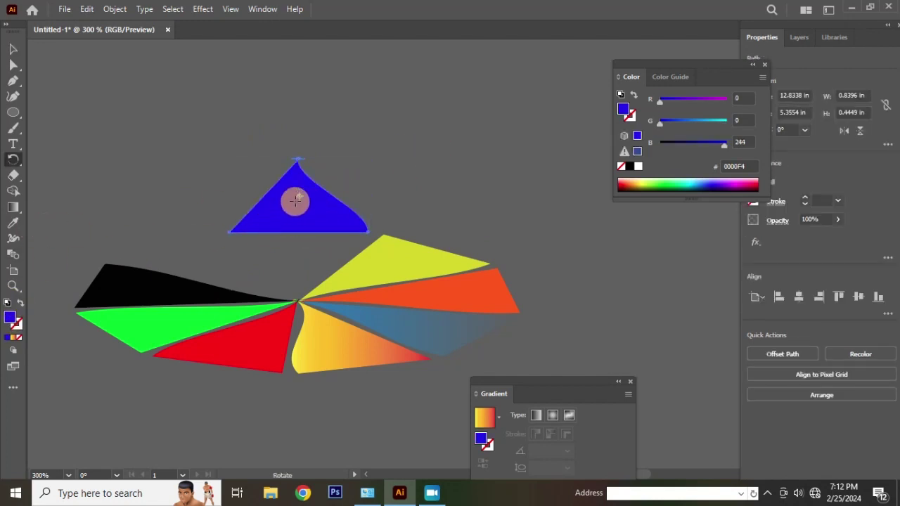
mouse_move(298, 197)
mouse_down()
mouse_move(241, 228)
mouse_move(275, 227)
mouse_move(296, 200)
mouse_up()
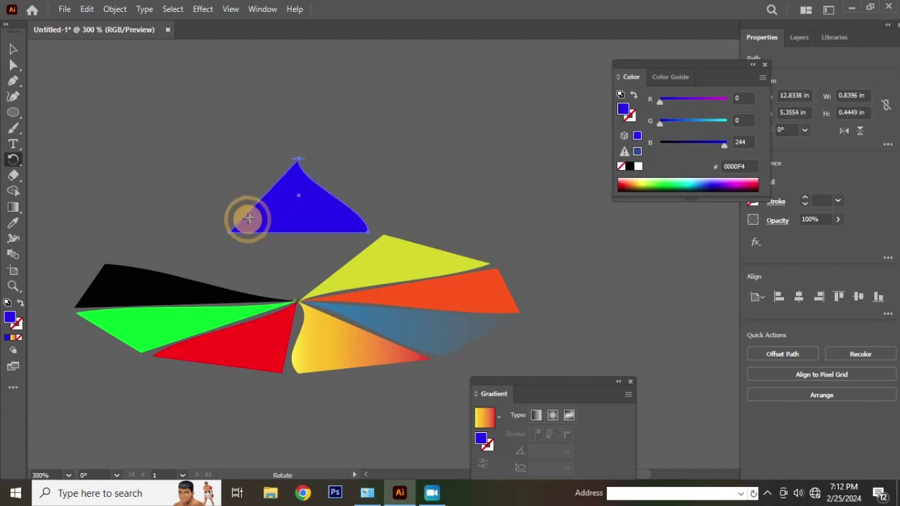
Make rotated copies of the blue triangle around its corner with Ctrl+D, then undo them
mouse_move(333, 225)
mouse_down()
mouse_move(316, 257)
mouse_move(316, 207)
mouse_move(316, 282)
mouse_move(306, 229)
mouse_move(261, 158)
mouse_move(258, 171)
mouse_up()
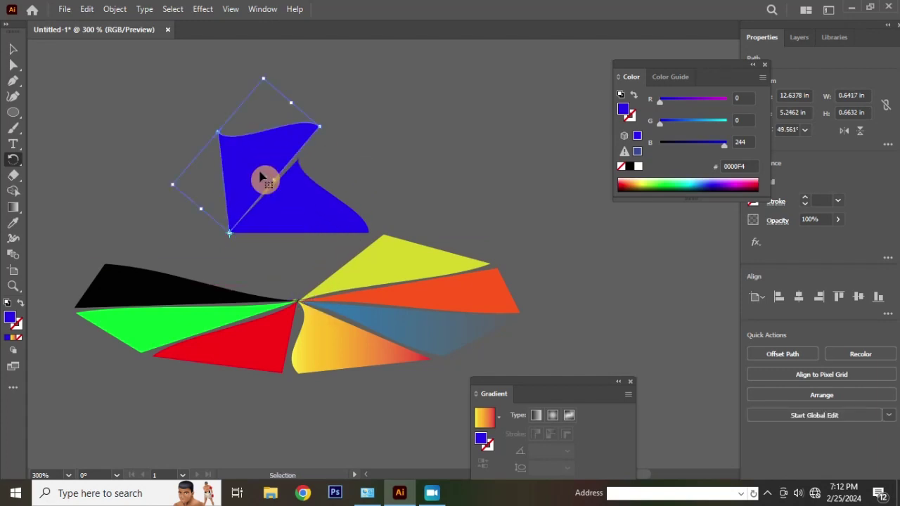
key(ctrl+d)
key(ctrl+d)
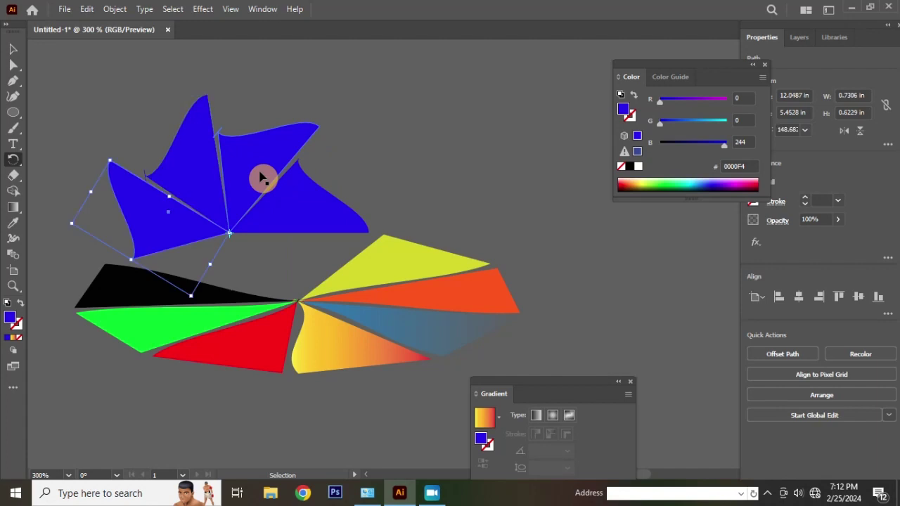
key(ctrl+d)
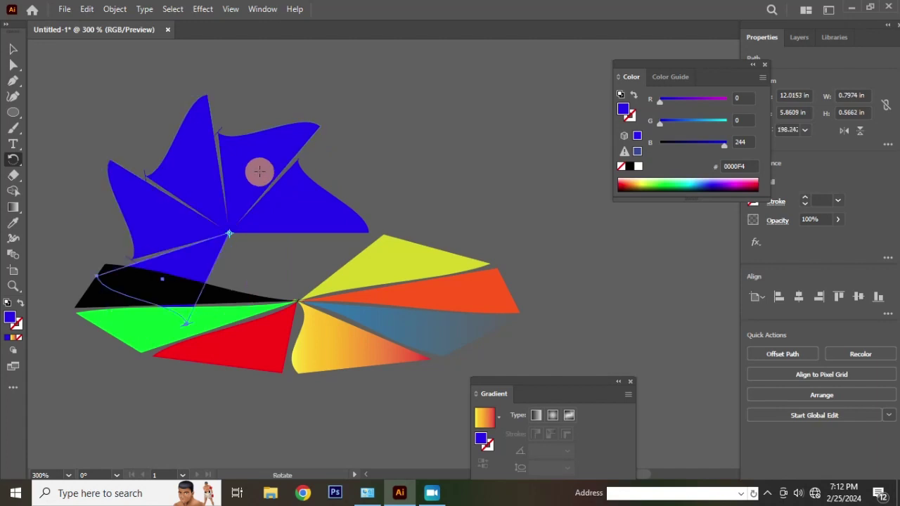
key(ctrl+z)
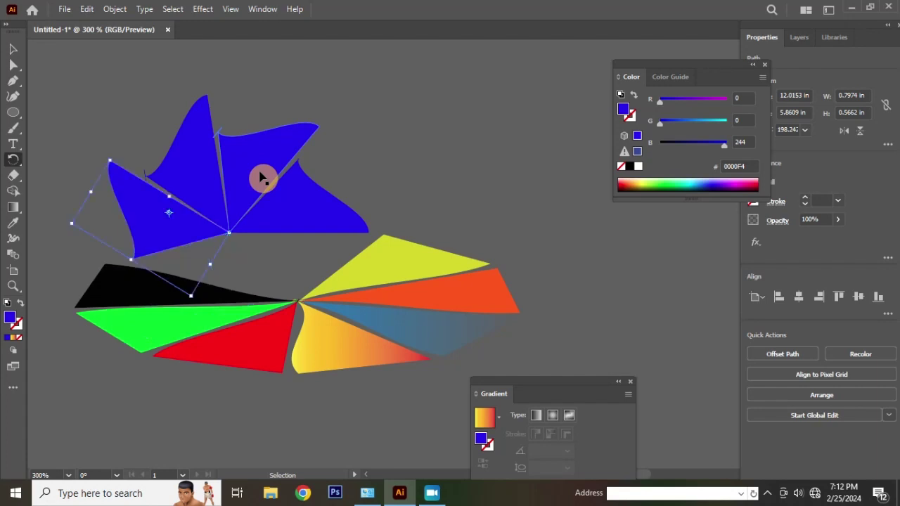
key(ctrl+z)
key(ctrl+z)
key(ctrl+z)
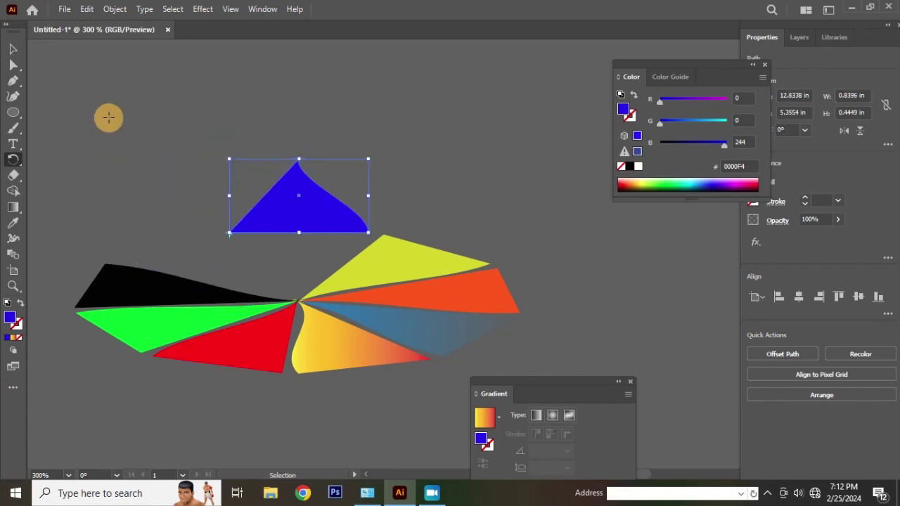
Duplicate the blue petal to the right, make it taller, and fill it with the fan's yellow
click(14, 51)
click(301, 96)
scroll(311, 206, up, 1)
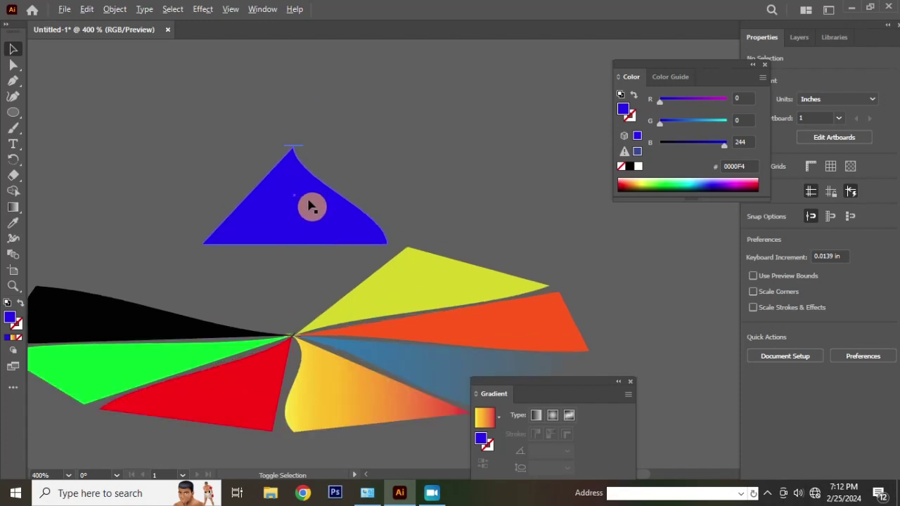
scroll(311, 206, up, 1)
click(311, 206)
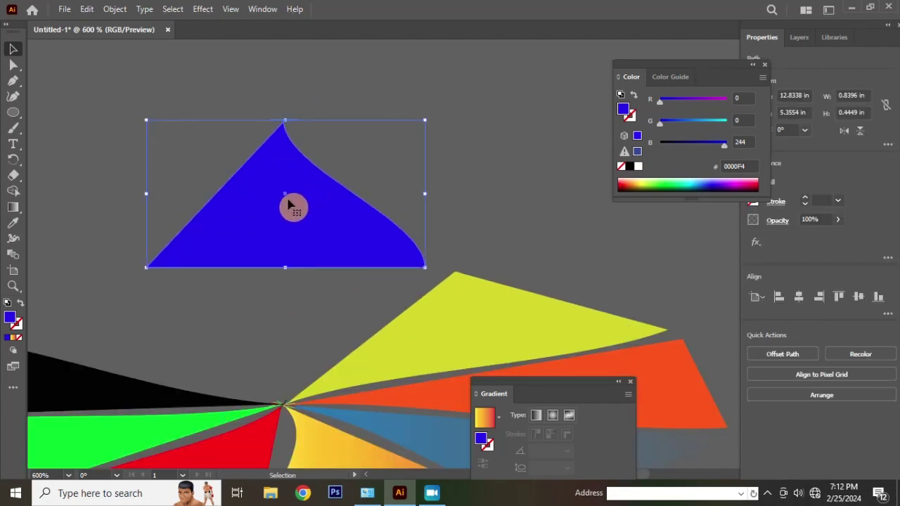
drag(272, 211, 305, 212)
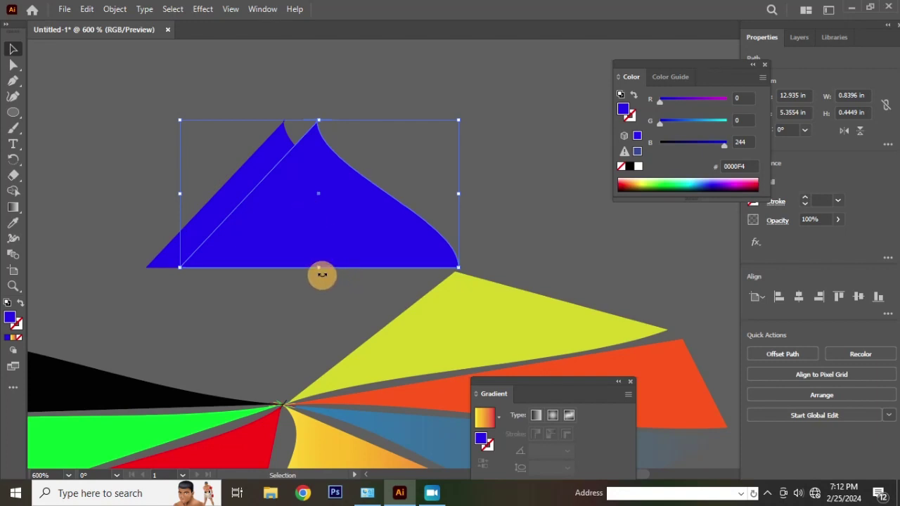
drag(318, 268, 320, 295)
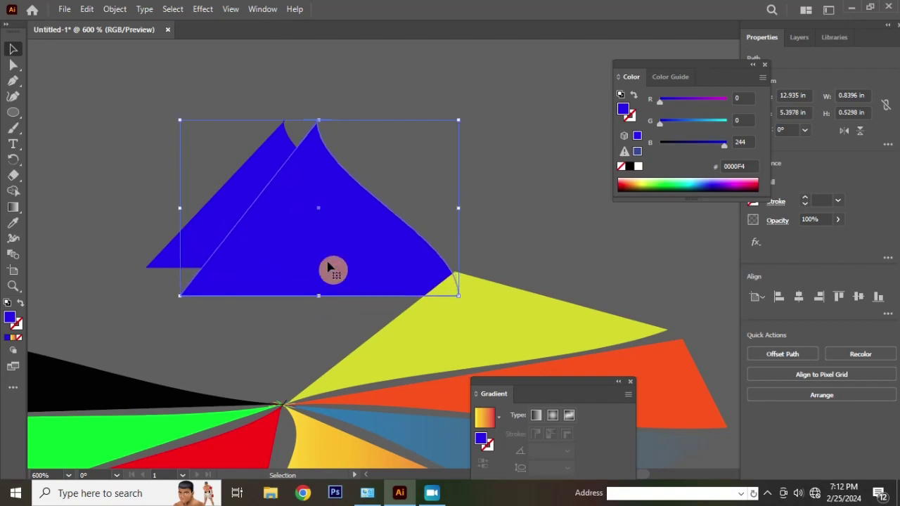
click(13, 224)
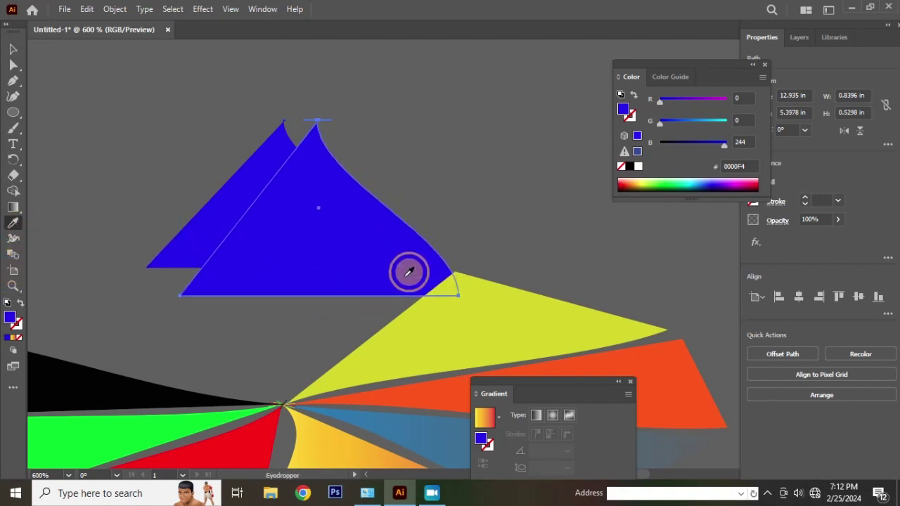
click(498, 297)
Move the copied petal left over the blue one and recolour it black
click(12, 50)
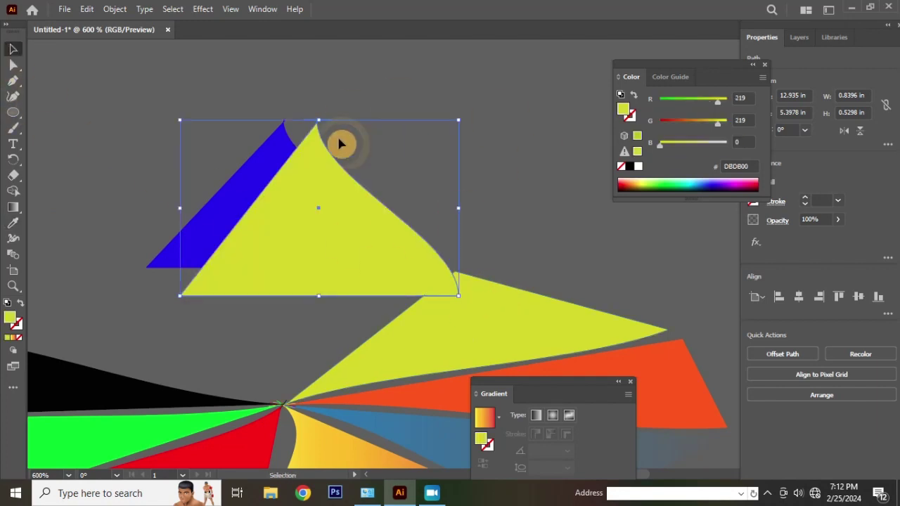
click(326, 80)
scroll(341, 144, down, 2)
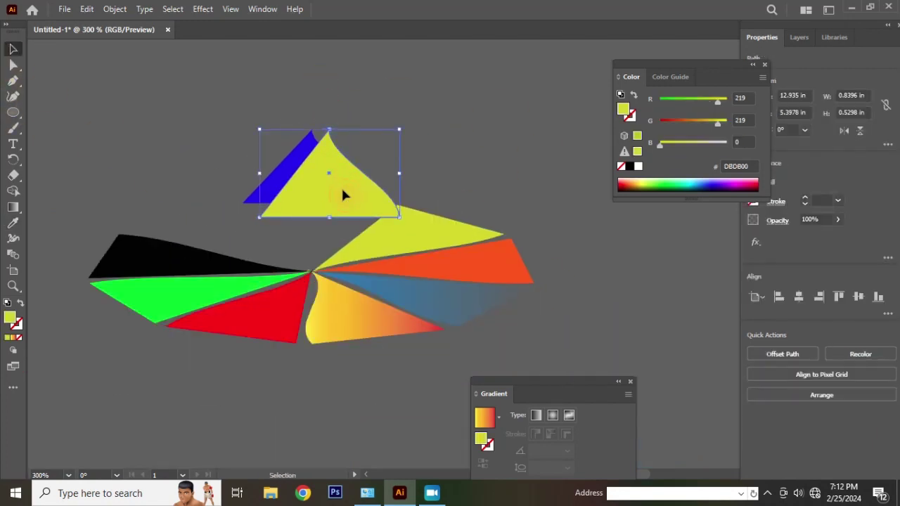
drag(341, 184, 262, 185)
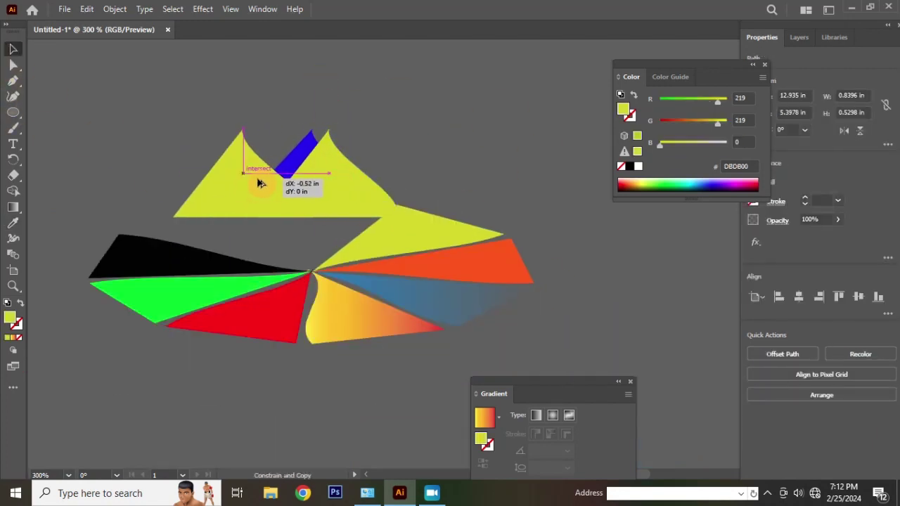
click(10, 227)
click(176, 255)
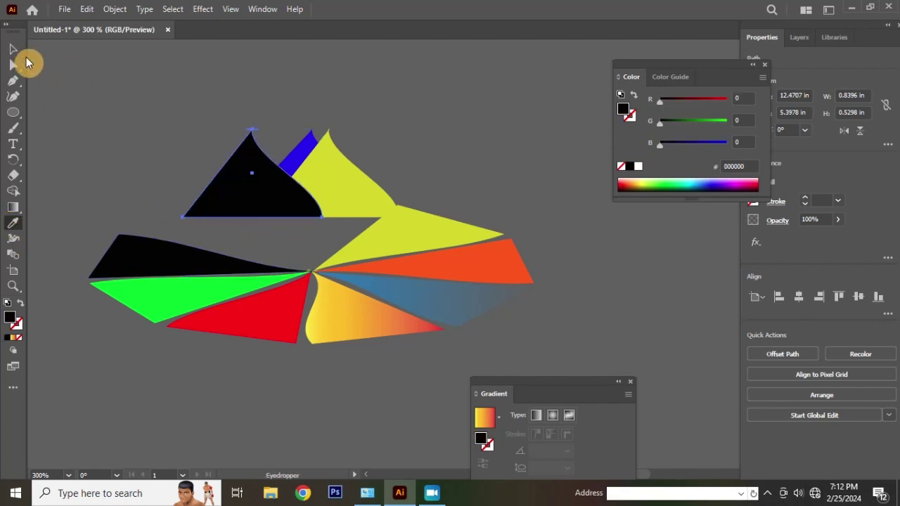
Duplicate the black peak to the right and recolour the copy green
click(13, 49)
click(105, 78)
scroll(237, 157, down, 1)
scroll(285, 177, up, 1)
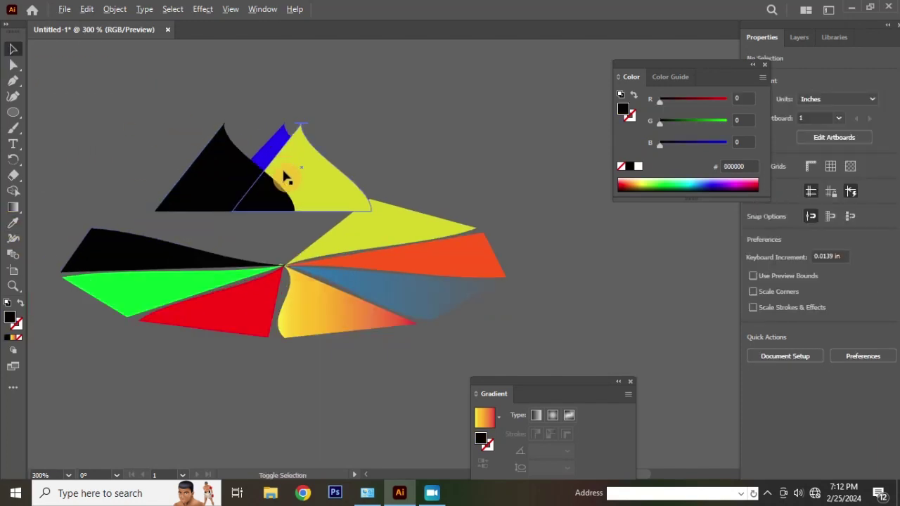
scroll(241, 175, up, 2)
click(242, 174)
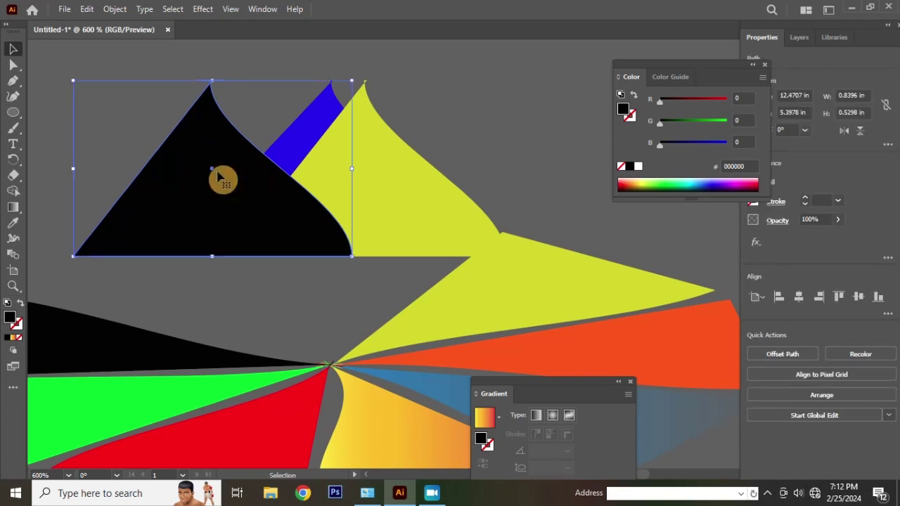
scroll(259, 154, down, 1)
click(428, 118)
drag(250, 174, 290, 174)
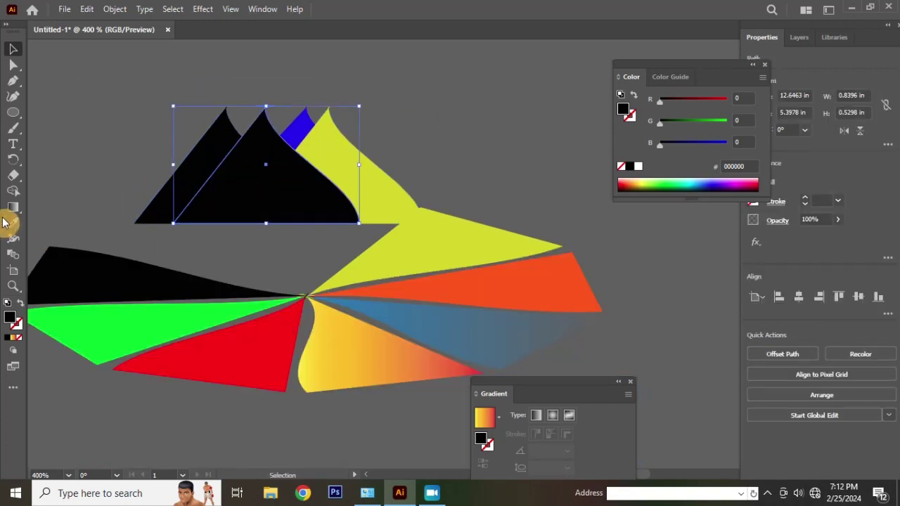
click(13, 222)
click(136, 327)
Duplicate the green peak further right and recolour the copy red
click(13, 49)
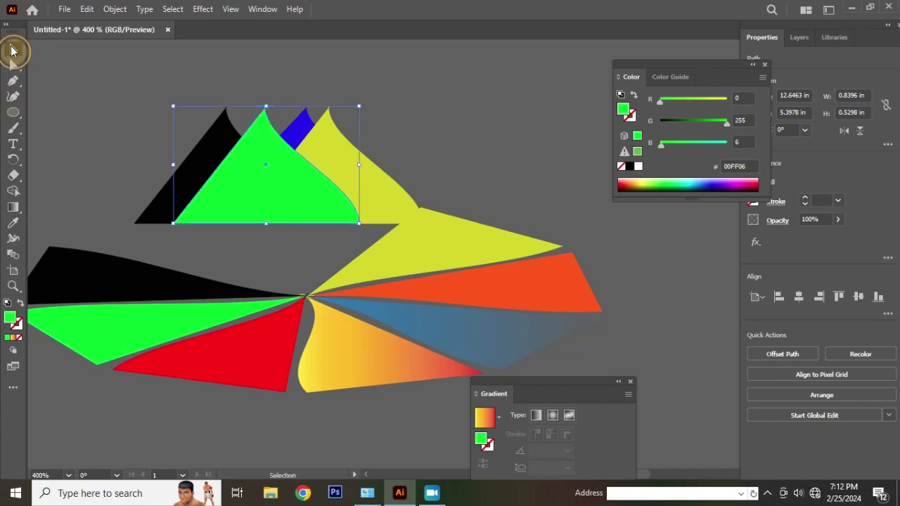
click(130, 99)
drag(274, 179, 365, 188)
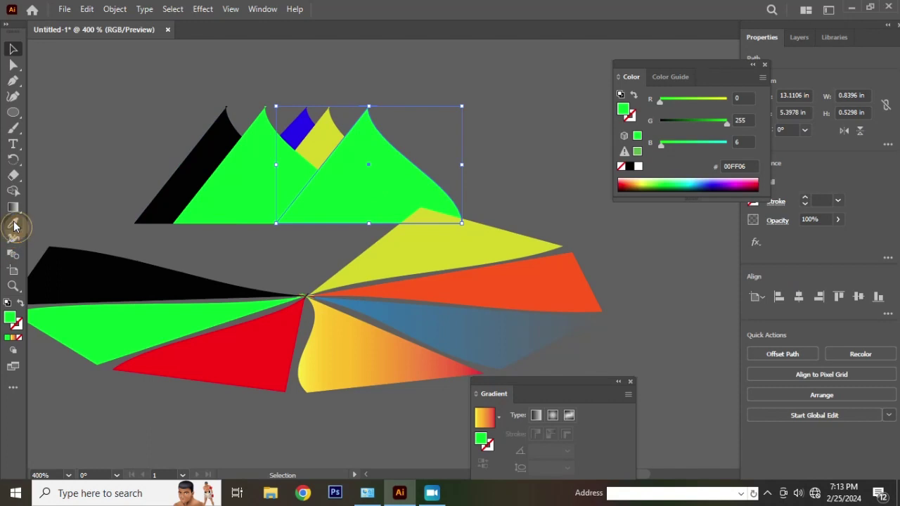
click(14, 225)
click(251, 346)
Duplicate the red peak to the left with the fan's yellow-orange gradient
click(13, 50)
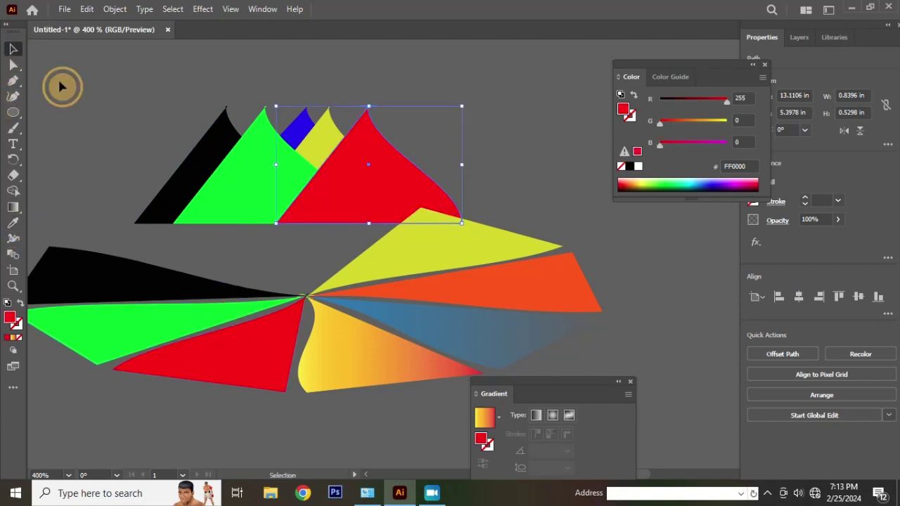
drag(345, 180, 186, 192)
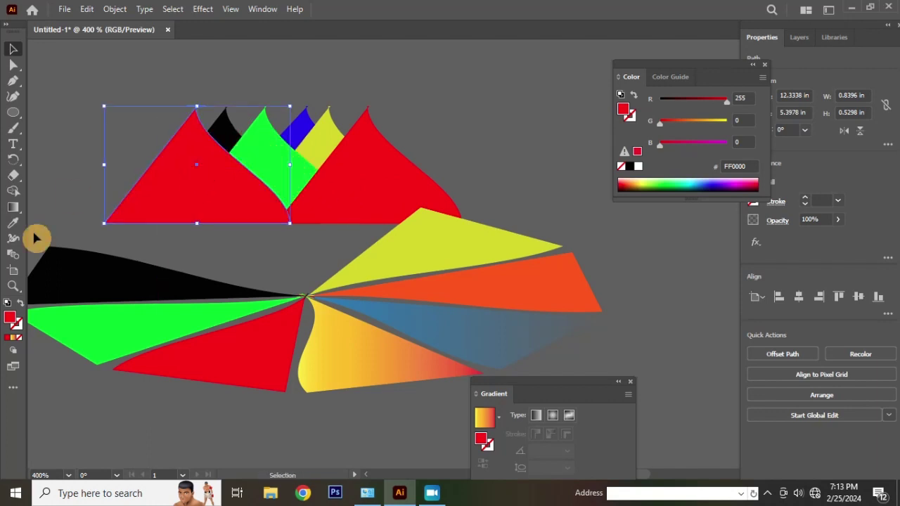
click(13, 223)
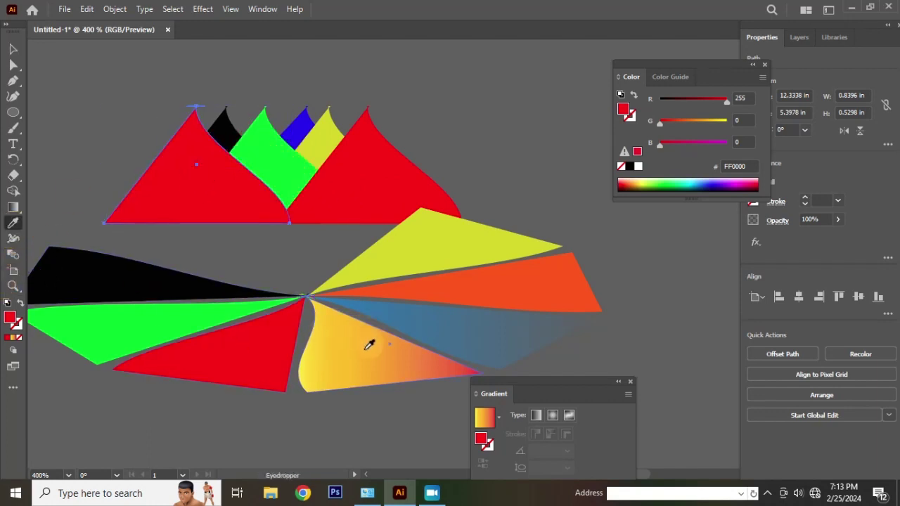
click(369, 345)
Duplicate the gradient peak to the far right and recolour it orange
click(12, 56)
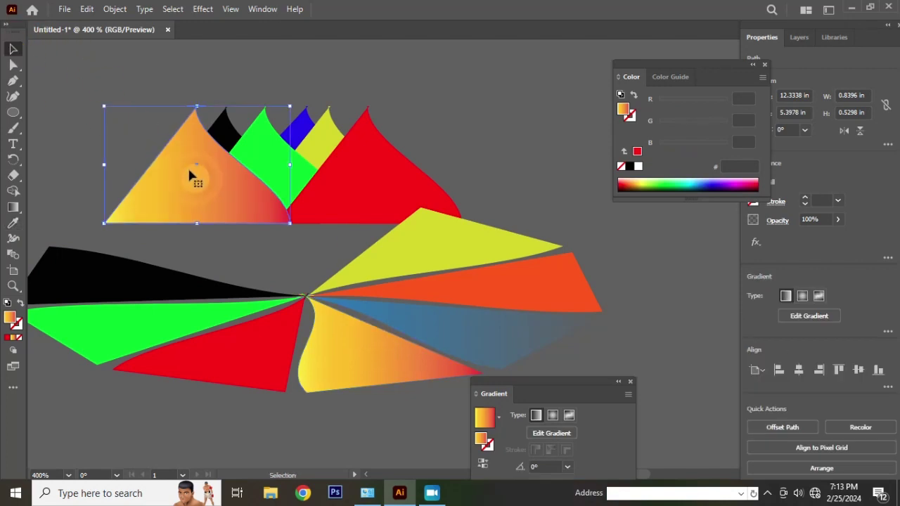
mouse_move(189, 166)
mouse_down()
mouse_move(237, 185)
mouse_move(403, 190)
mouse_up()
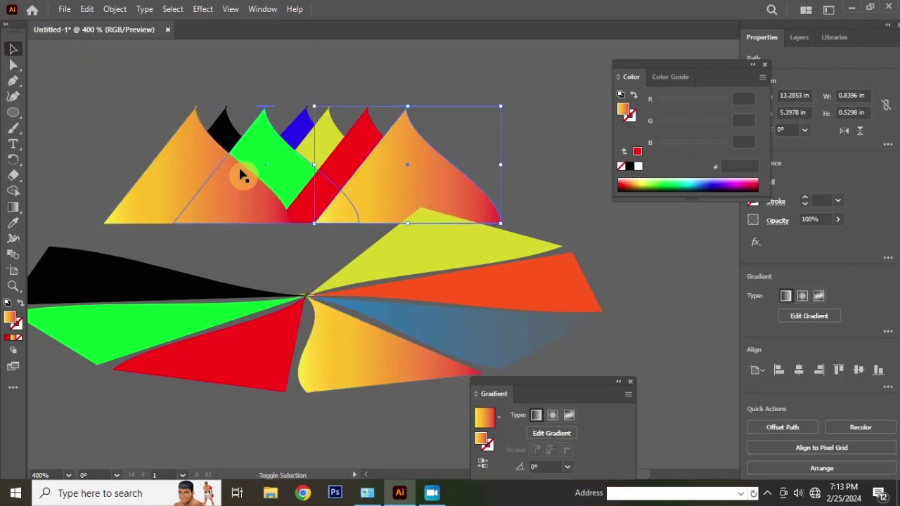
click(11, 229)
click(509, 289)
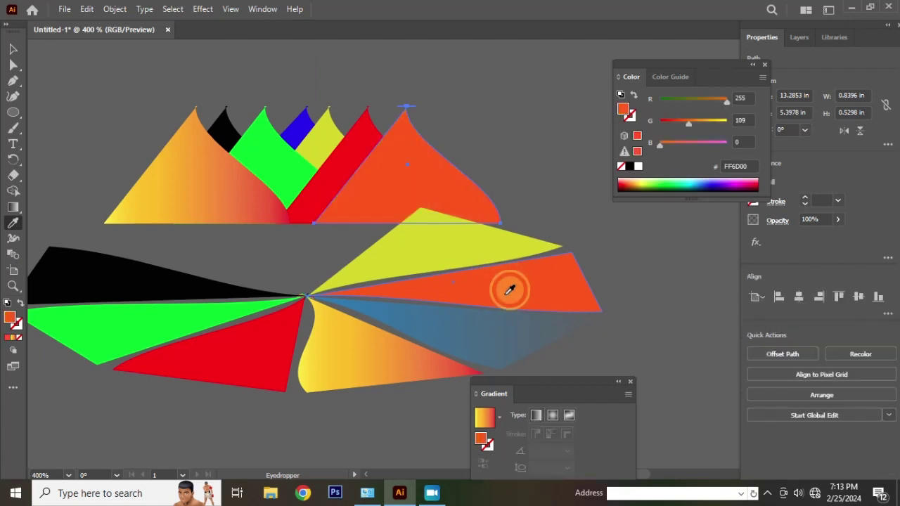
click(10, 54)
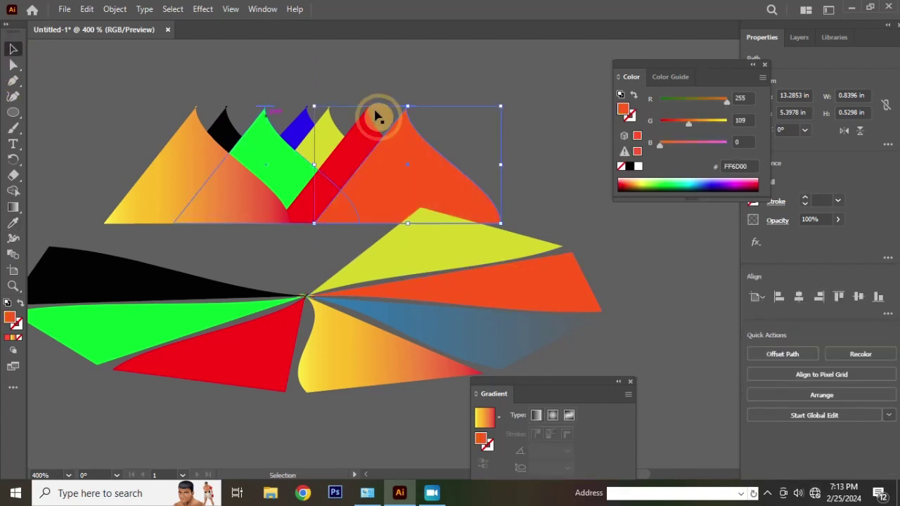
click(410, 80)
alt+scroll(323, 151, down, 3)
alt+scroll(317, 203, up, 1)
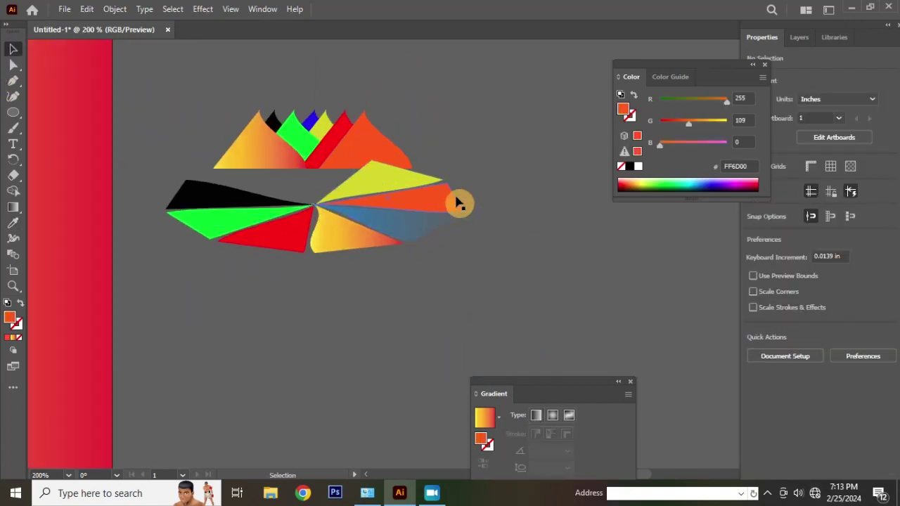
Delete the wedge fan, then stretch the row of peaks taller and narrower
drag(225, 263, 334, 257)
key(Delete)
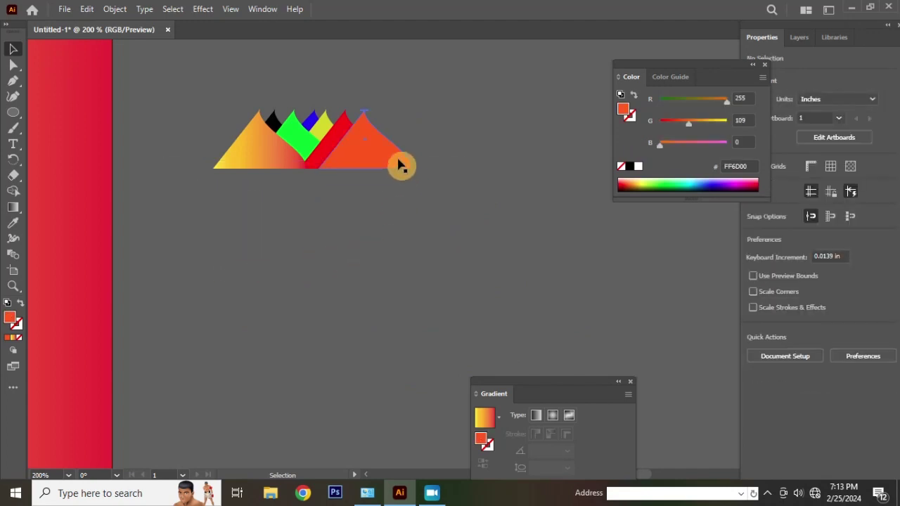
alt+scroll(344, 134, up, 2)
drag(102, 100, 466, 275)
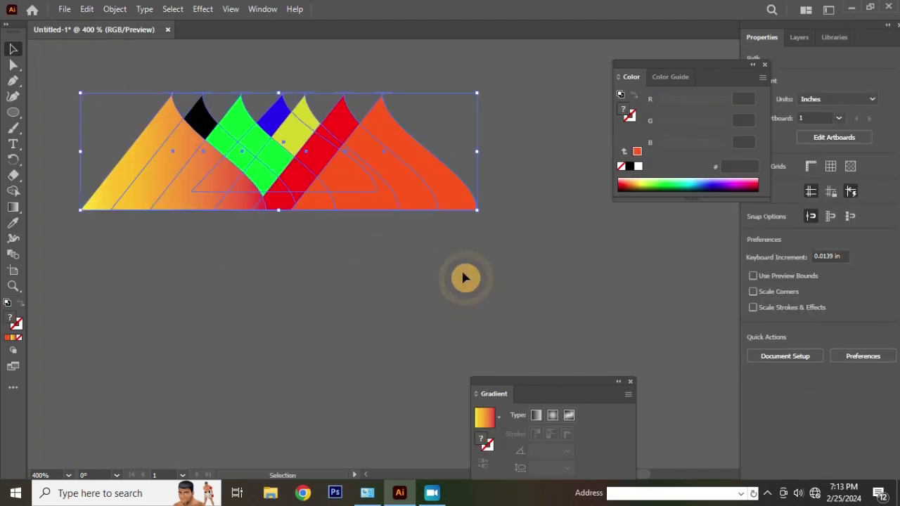
drag(280, 210, 279, 277)
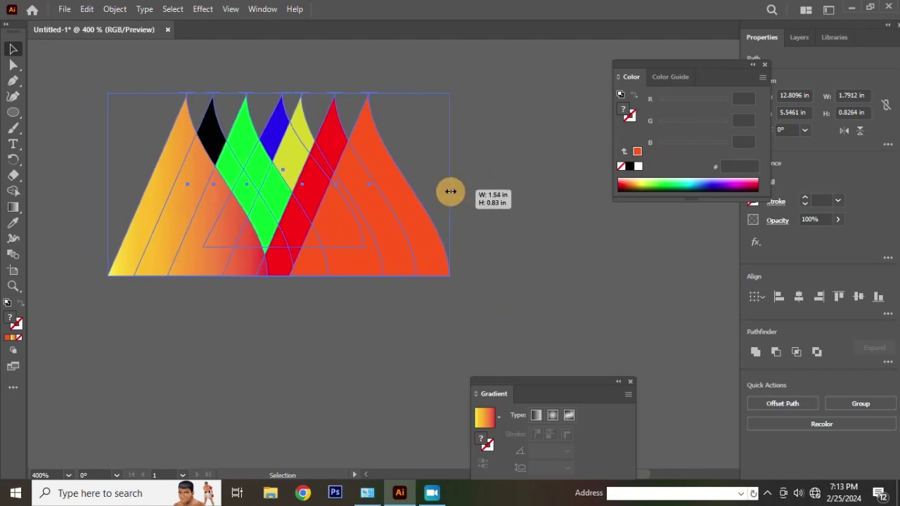
drag(480, 188, 442, 188)
click(440, 187)
alt+scroll(435, 211, down, 4)
alt+scroll(431, 243, up, 1)
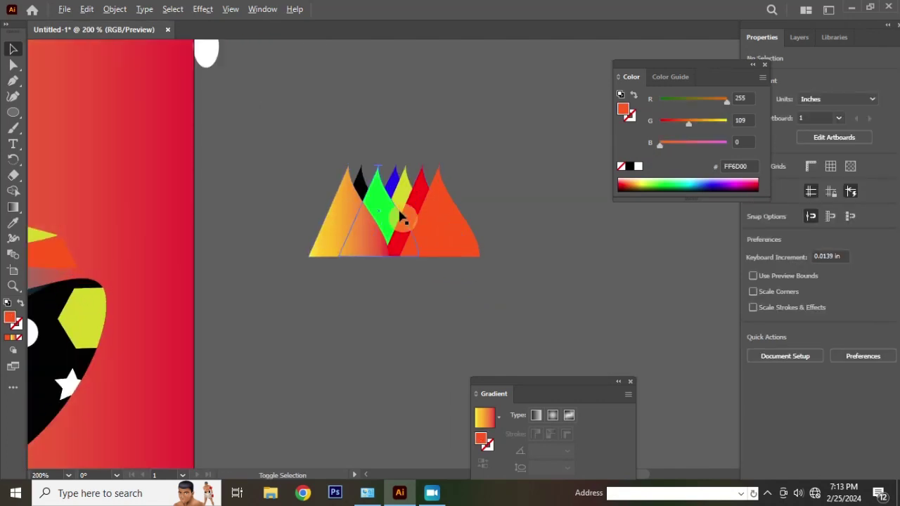
alt+scroll(418, 172, up, 1)
alt+scroll(418, 175, up, 1)
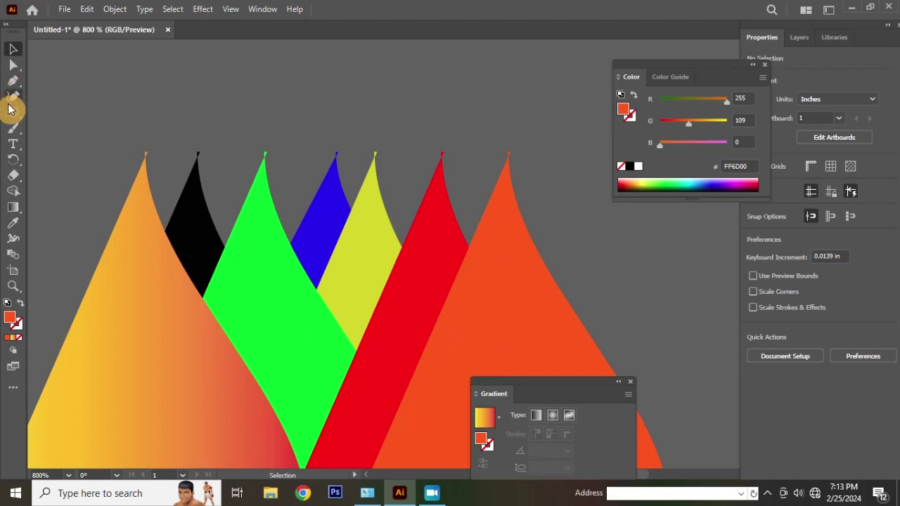
Flatten the gradient peak's top into a wide edge reaching right
click(15, 67)
click(146, 158)
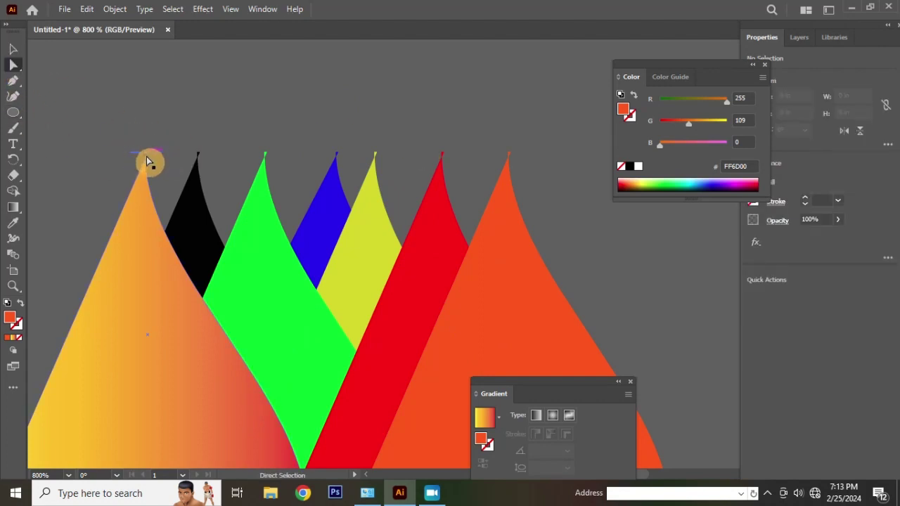
drag(144, 156, 340, 161)
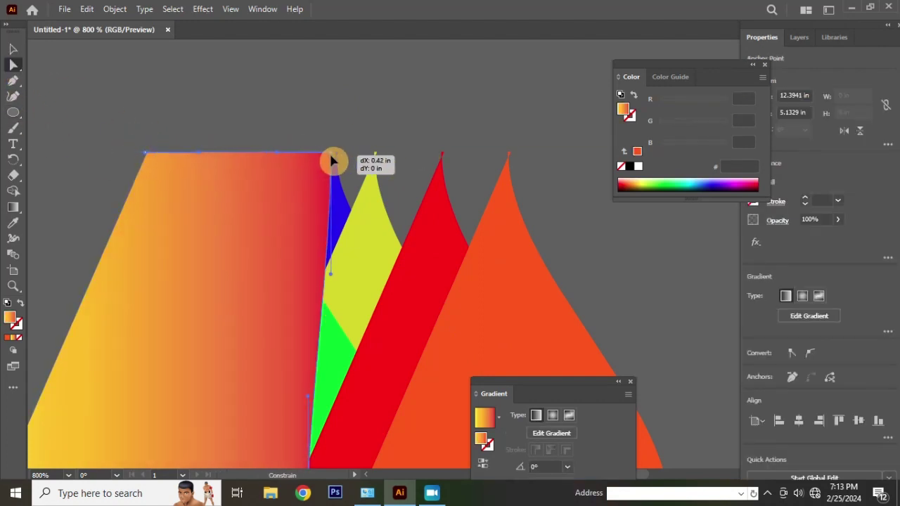
key(ctrl+z)
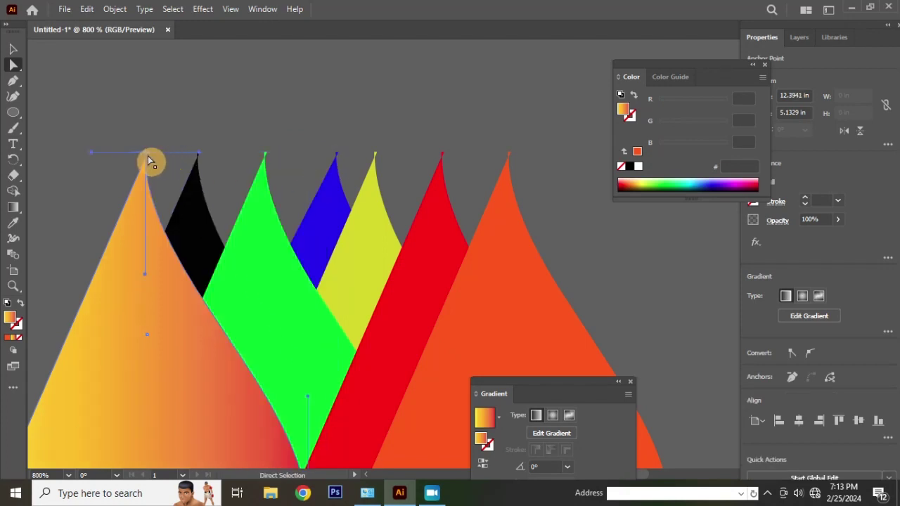
drag(147, 159, 338, 155)
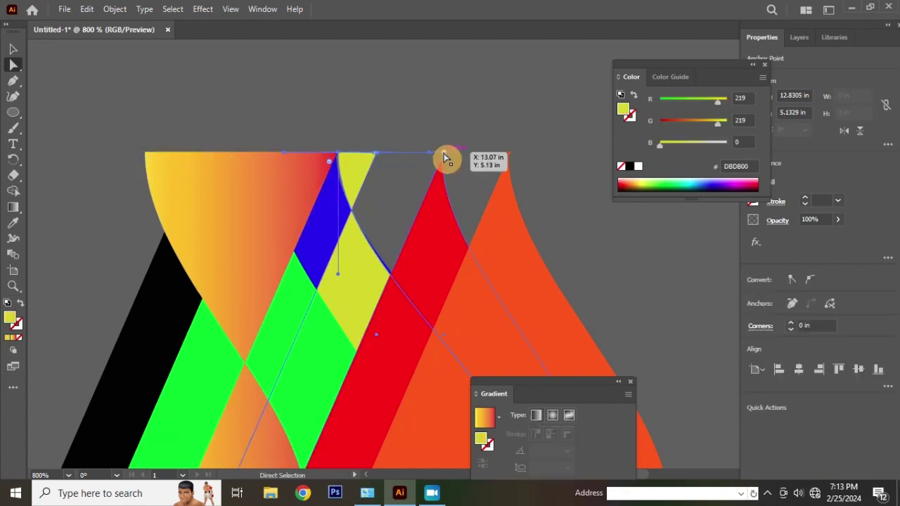
Reshape the red and orange peaks' tops back into points at the apex
drag(443, 153, 338, 154)
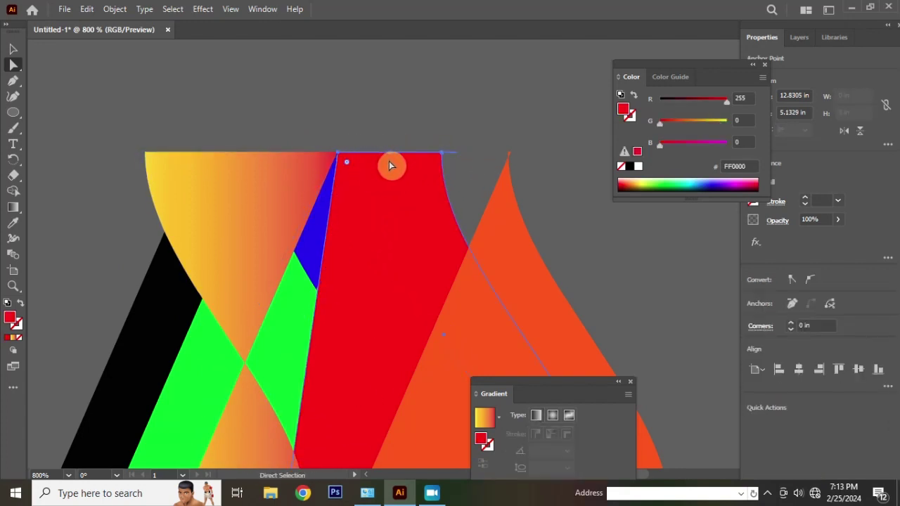
drag(442, 153, 337, 153)
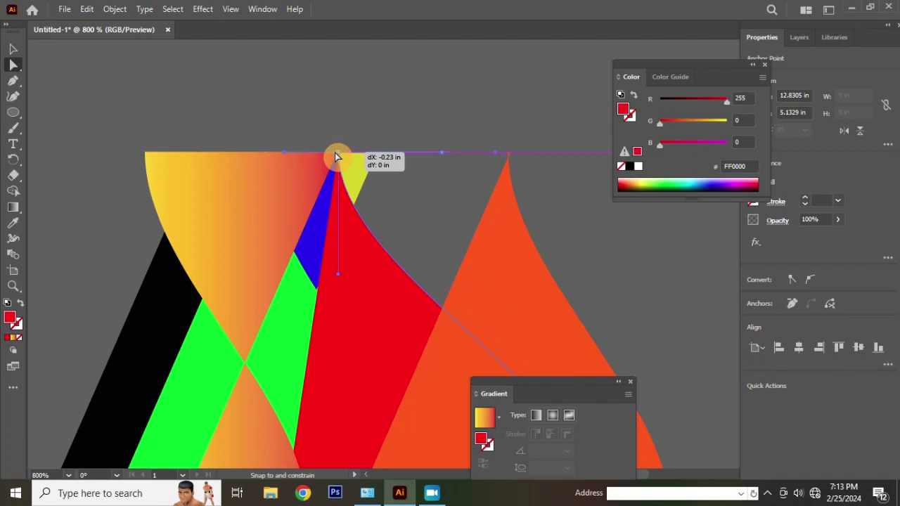
drag(509, 154, 336, 153)
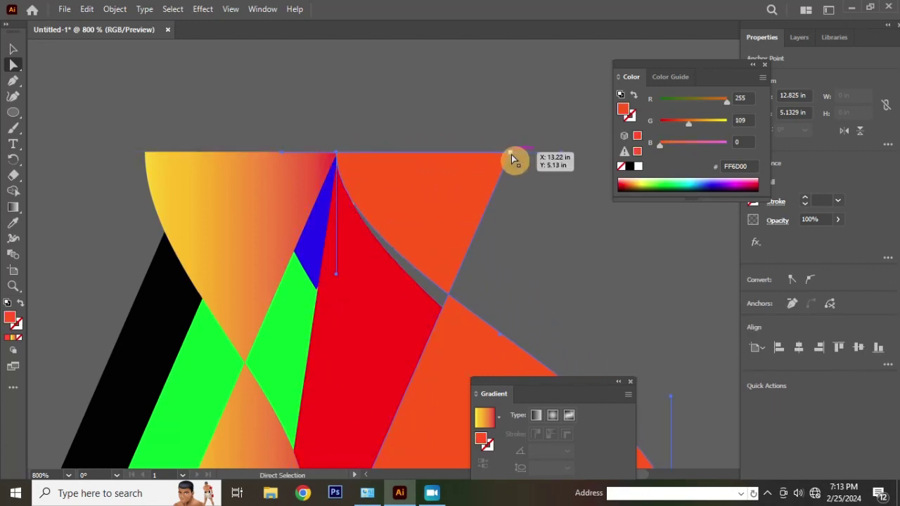
mouse_move(513, 160)
mouse_down()
mouse_move(342, 157)
mouse_move(350, 161)
mouse_up()
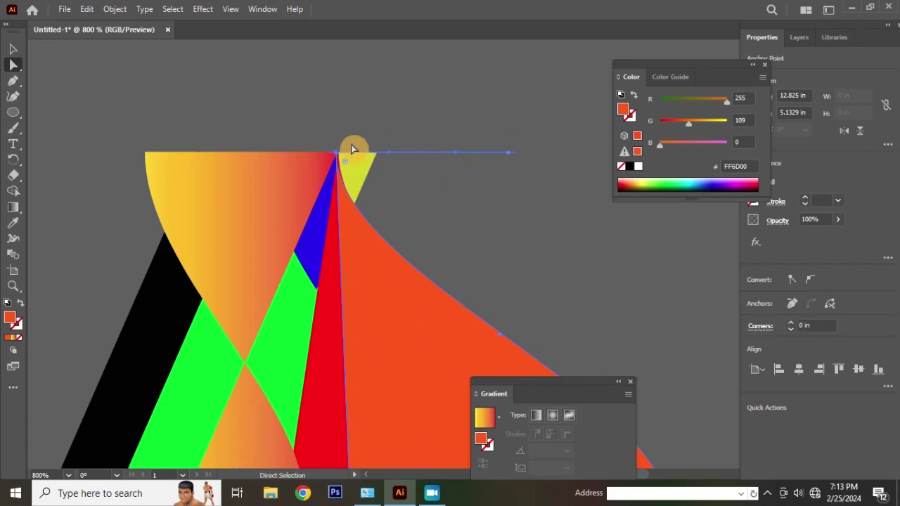
alt+scroll(351, 149, down, 2)
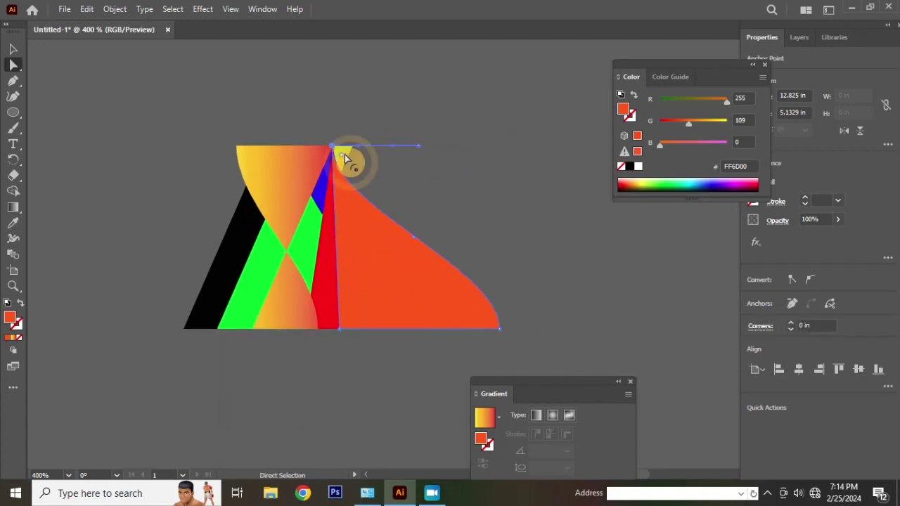
drag(344, 158, 353, 156)
Widen the yellow shape's base past the orange flame and pull its top corner onto the peak
click(337, 202)
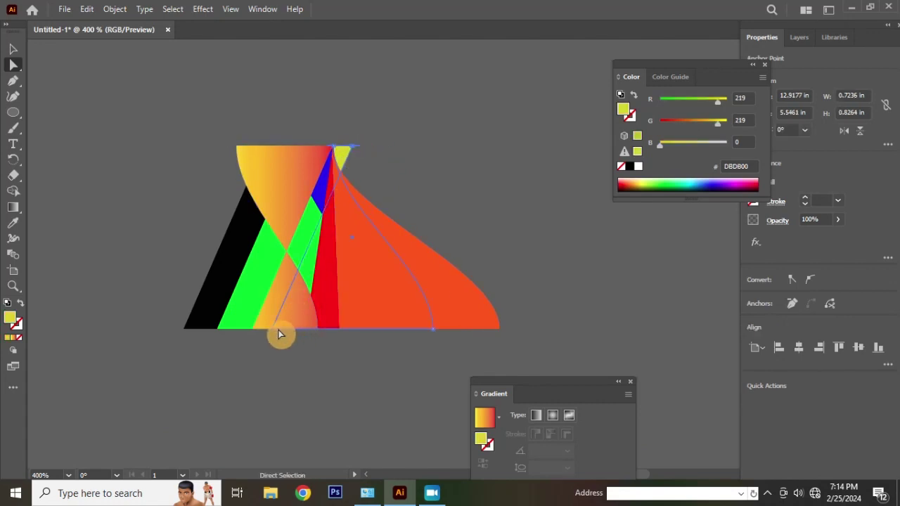
drag(275, 335, 530, 305)
key(ctrl+z)
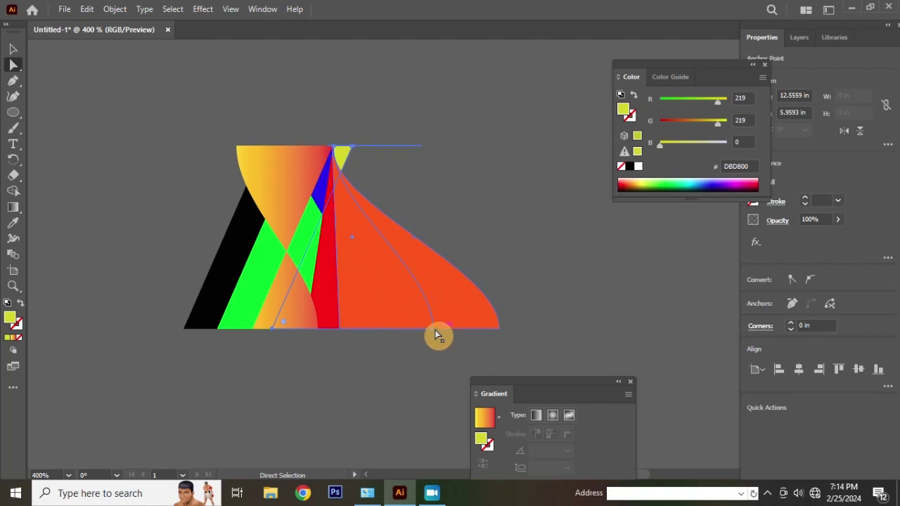
drag(434, 334, 534, 317)
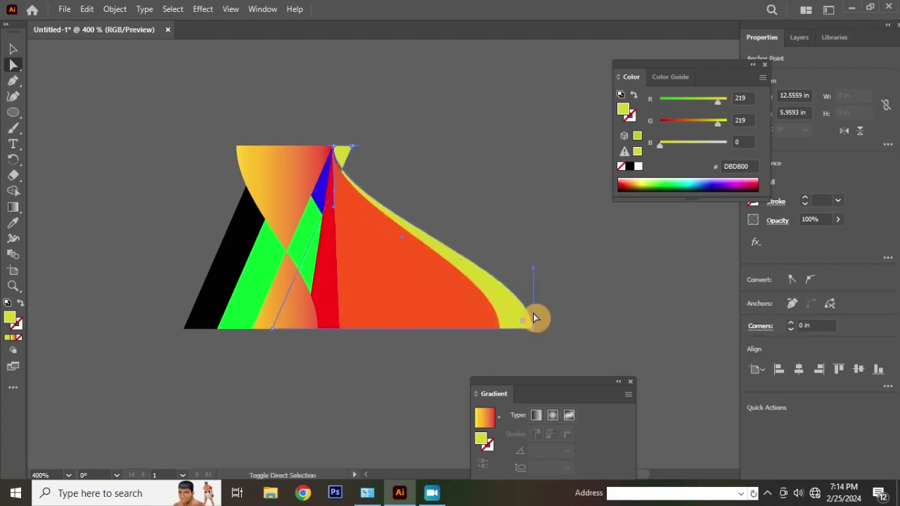
scroll(345, 153, up, 4)
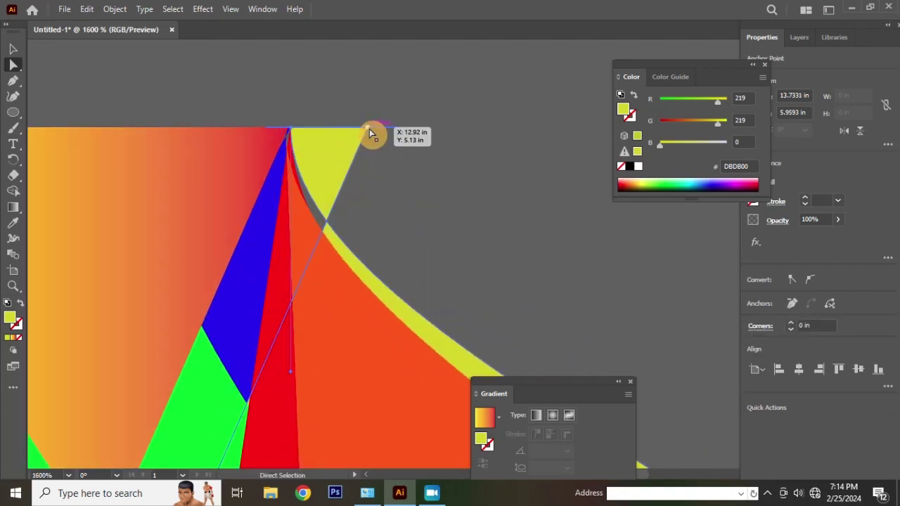
drag(369, 129, 288, 131)
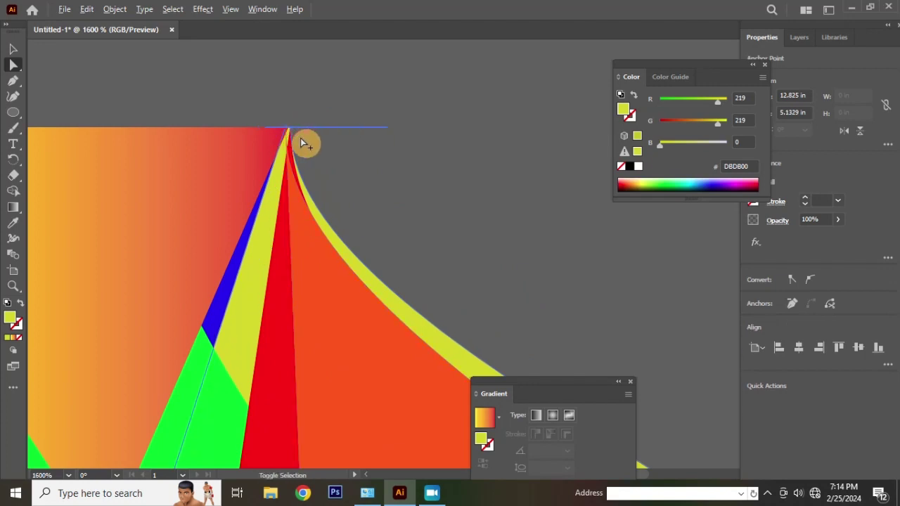
scroll(302, 145, down, 3)
scroll(275, 152, down, 2)
scroll(275, 153, up, 2)
click(229, 147)
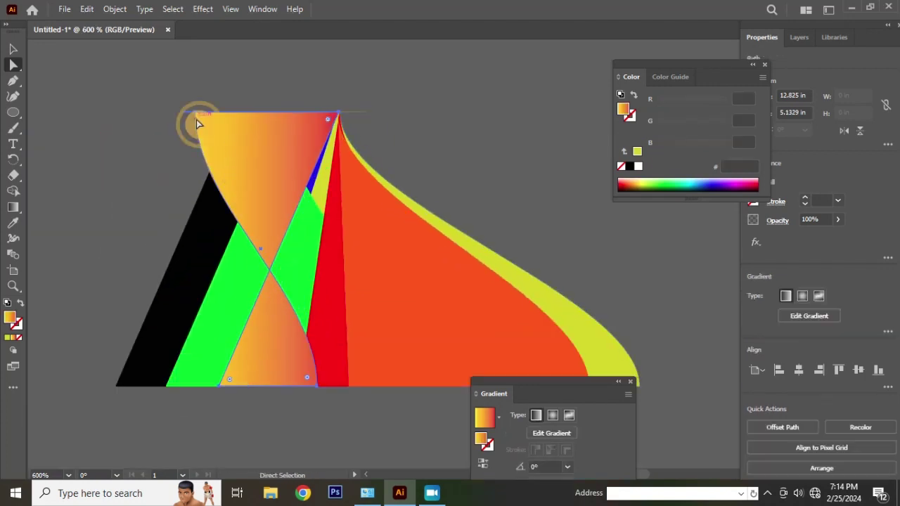
Curve the gradient shape's top-left point and move it onto the peak
drag(197, 123, 283, 117)
key(ctrl+z)
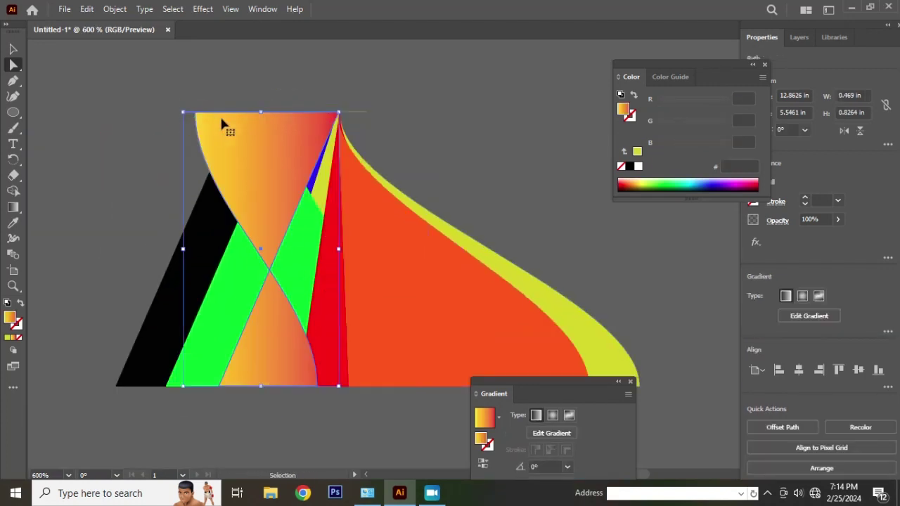
click(194, 116)
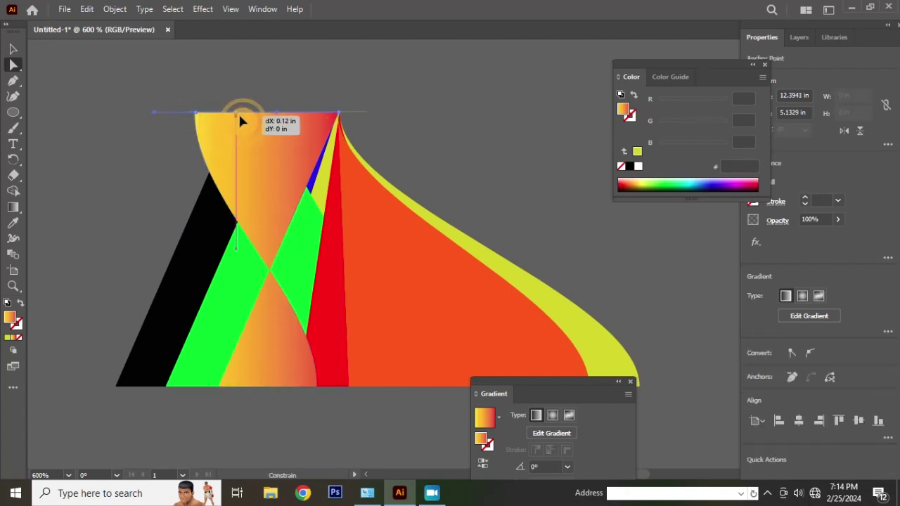
drag(197, 118, 342, 122)
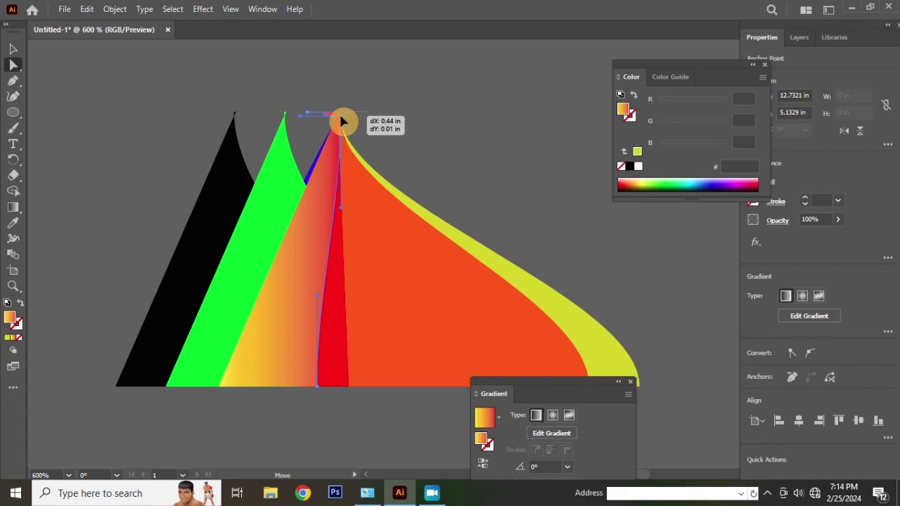
drag(342, 122, 339, 114)
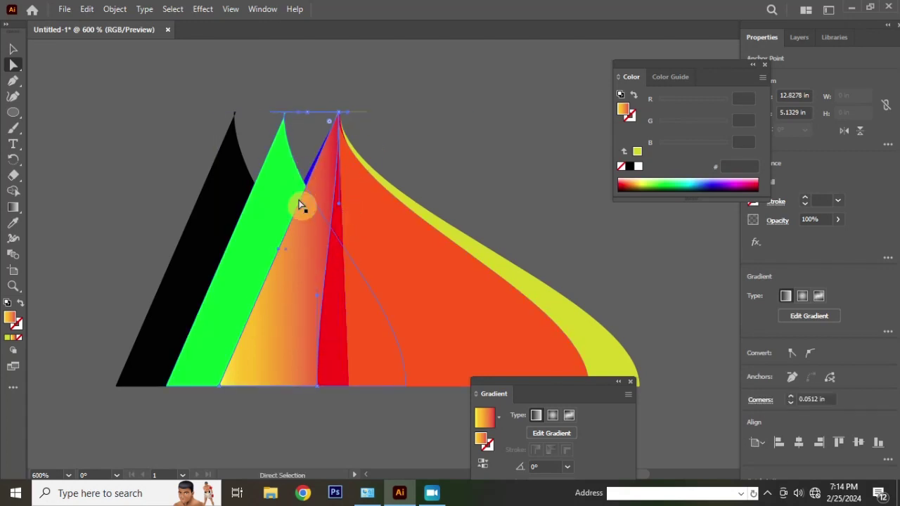
Widen the gradient shape's base to the left and rejoin its top at the peak
drag(277, 254, 241, 218)
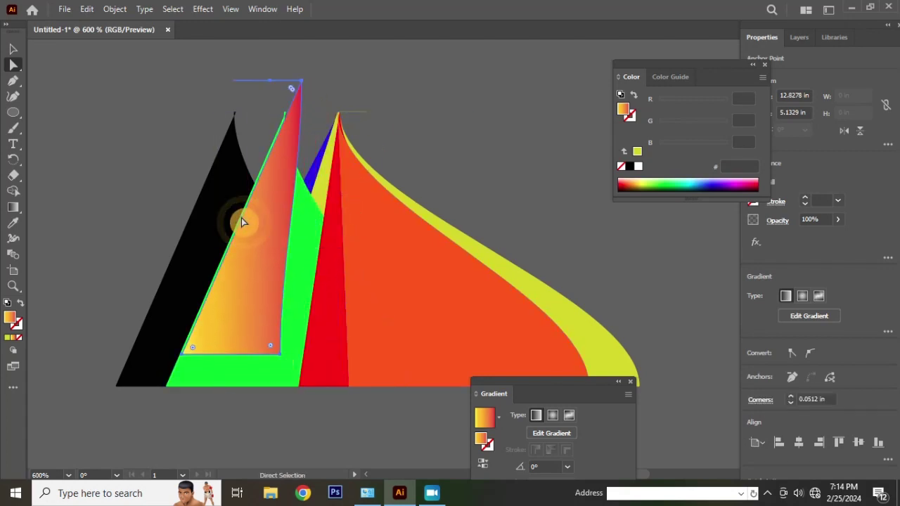
key(ctrl+z)
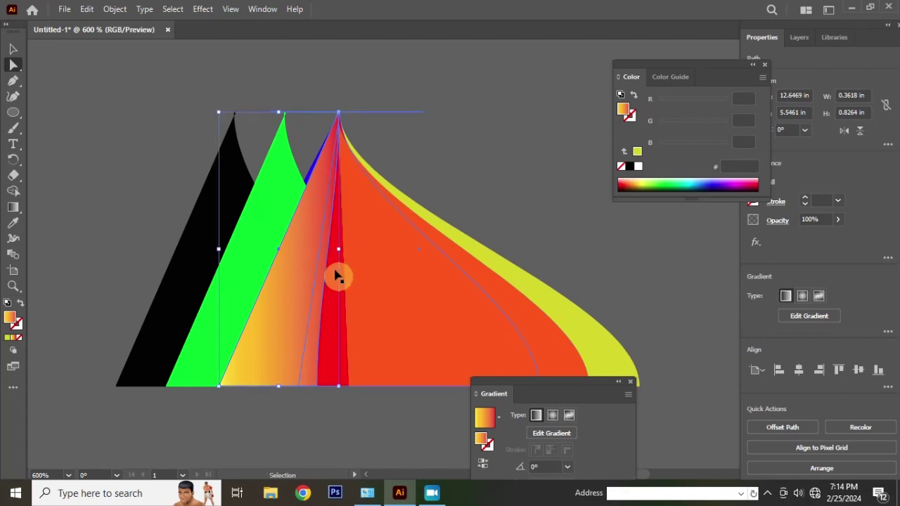
key(ctrl+z)
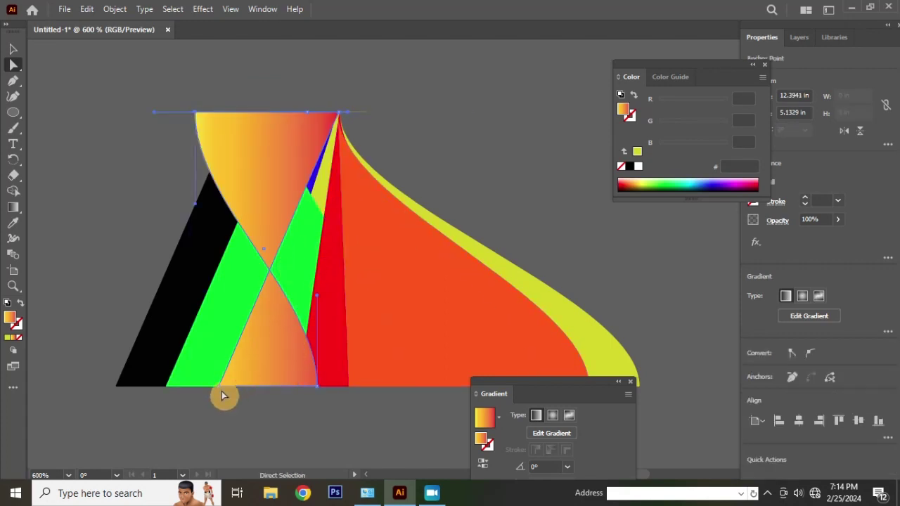
drag(219, 390, 349, 390)
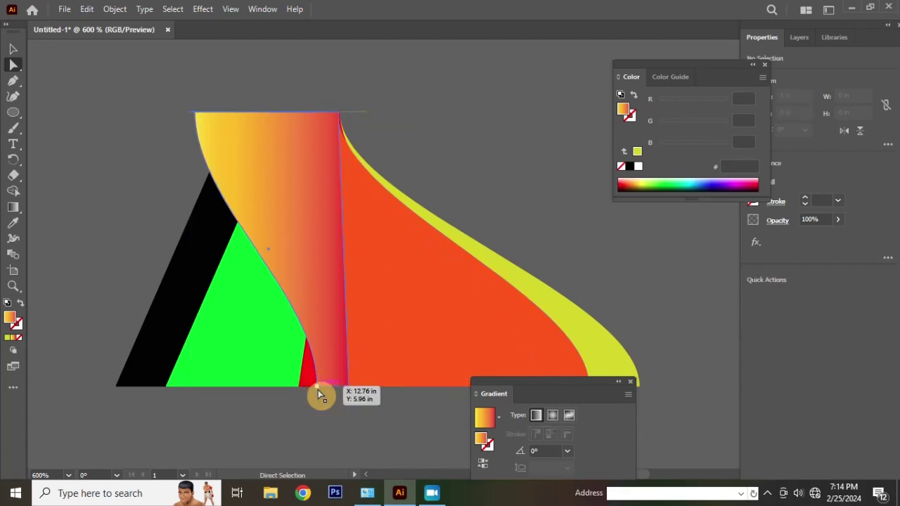
drag(317, 390, 167, 385)
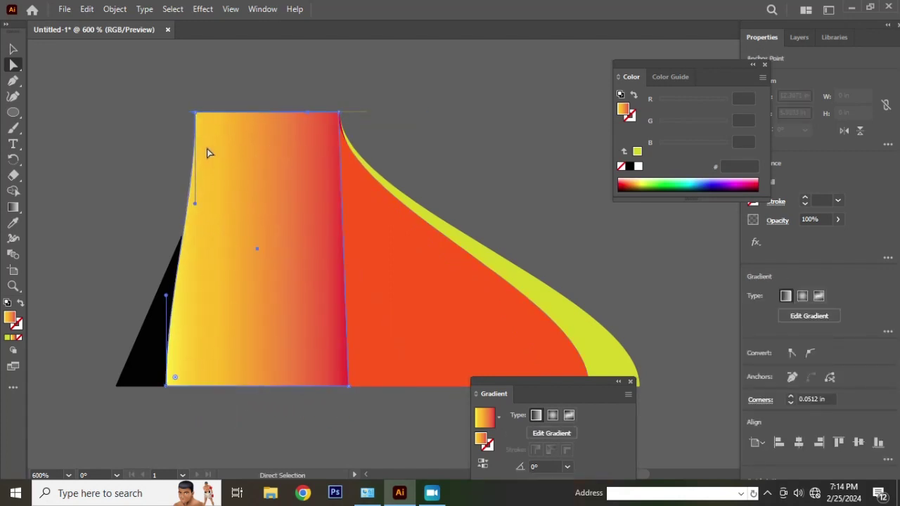
drag(198, 119, 337, 114)
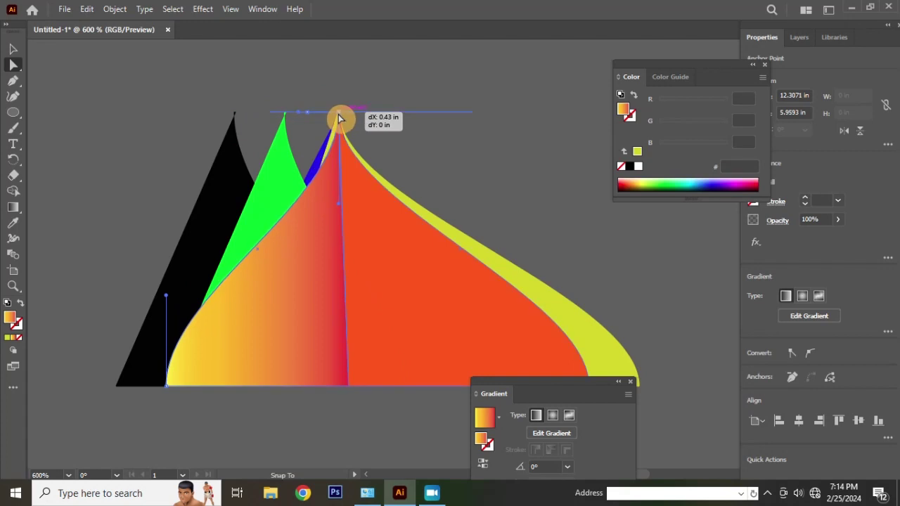
Pull the black shape's top points right toward the peak
scroll(295, 197, right, 3)
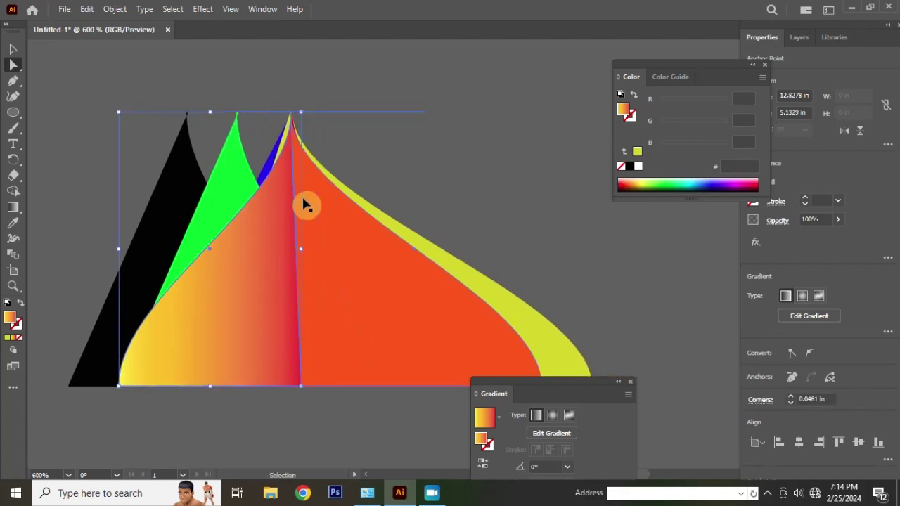
click(187, 165)
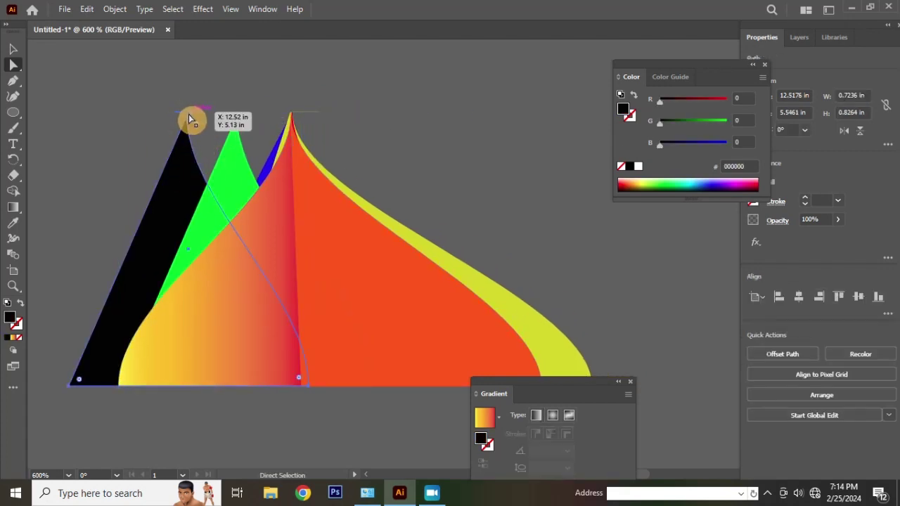
drag(189, 119, 287, 120)
key(ctrl+z)
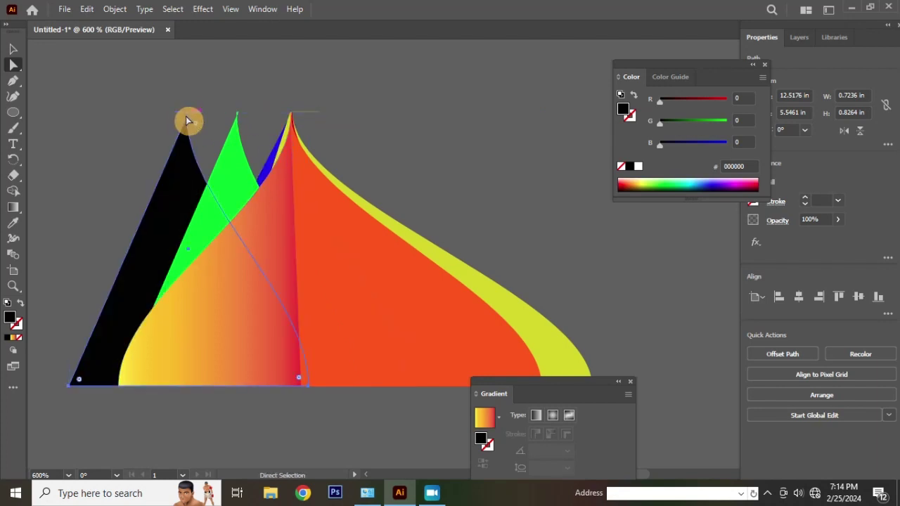
drag(188, 117, 288, 120)
drag(189, 121, 294, 118)
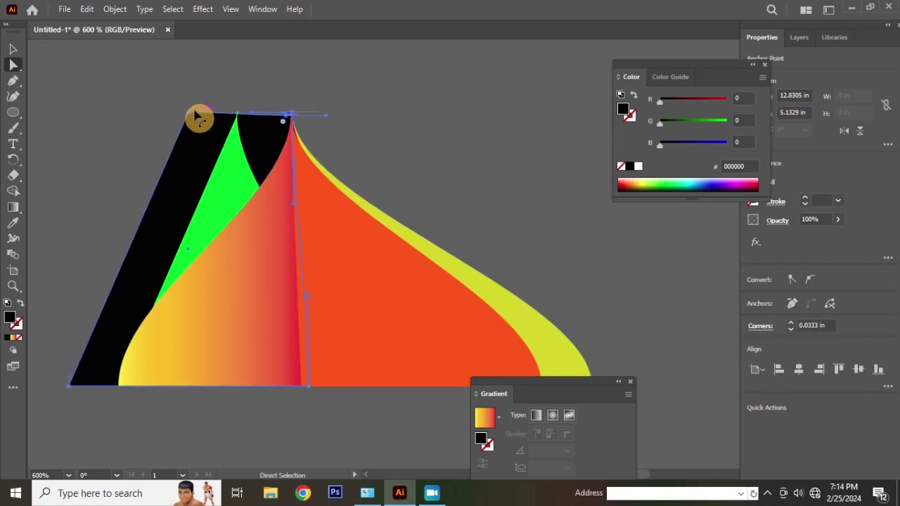
click(187, 112)
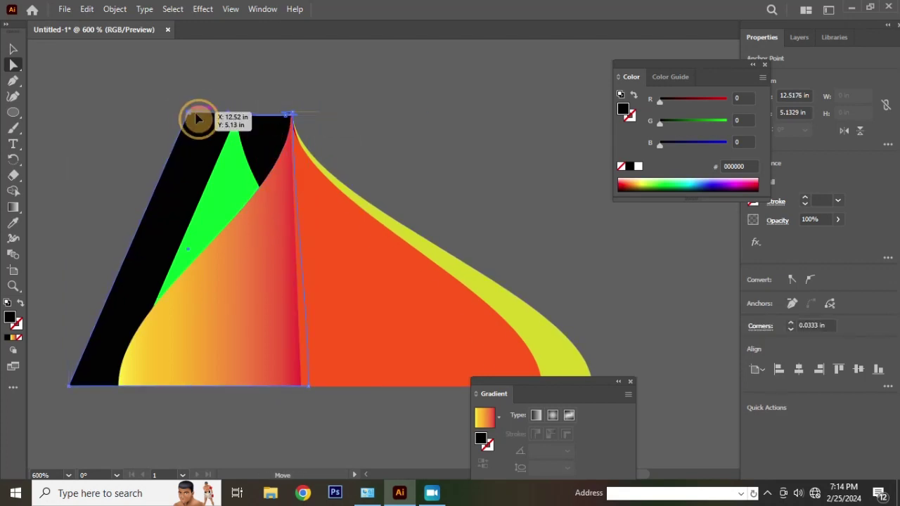
Adjust the black shape's peak and base corner points, undoing the misplaced moves
drag(190, 114, 295, 121)
click(9, 67)
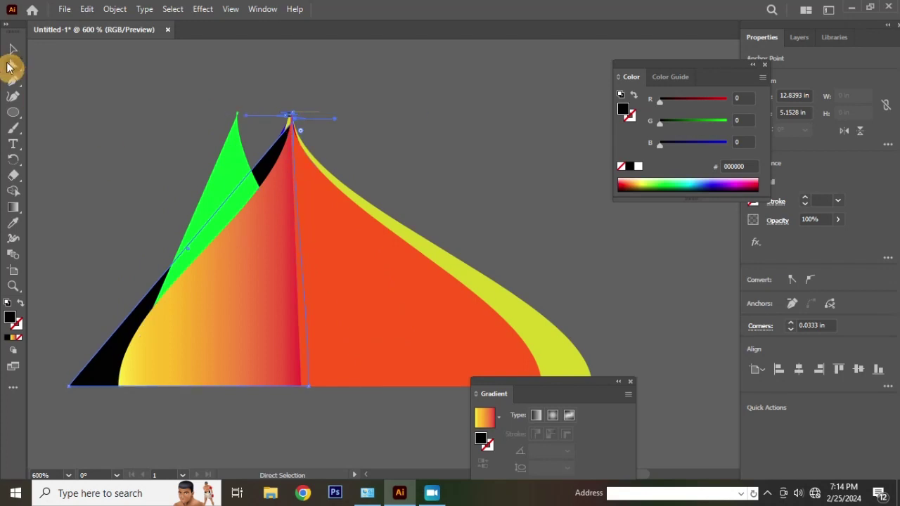
key(ctrl+z)
key(ctrl+z)
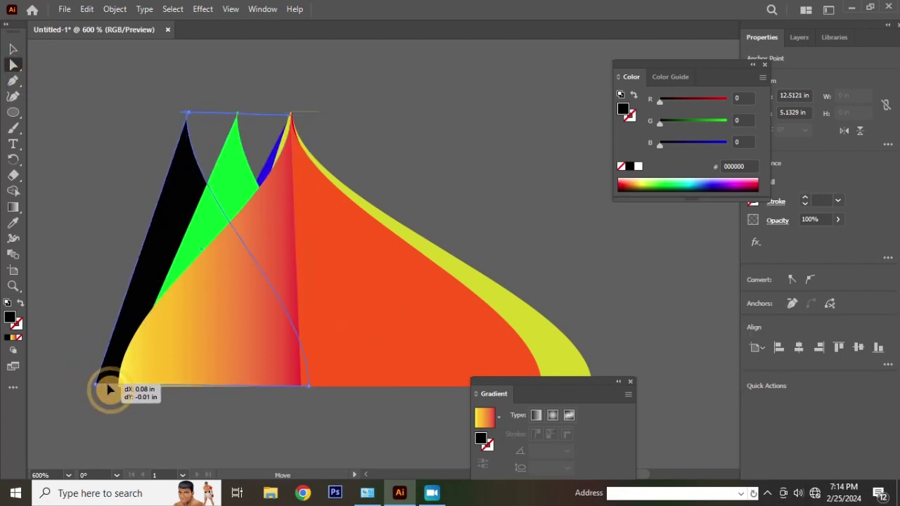
drag(71, 390, 171, 387)
key(ctrl+z)
mouse_move(307, 390)
mouse_down()
mouse_move(117, 386)
mouse_move(303, 394)
mouse_move(293, 388)
mouse_up()
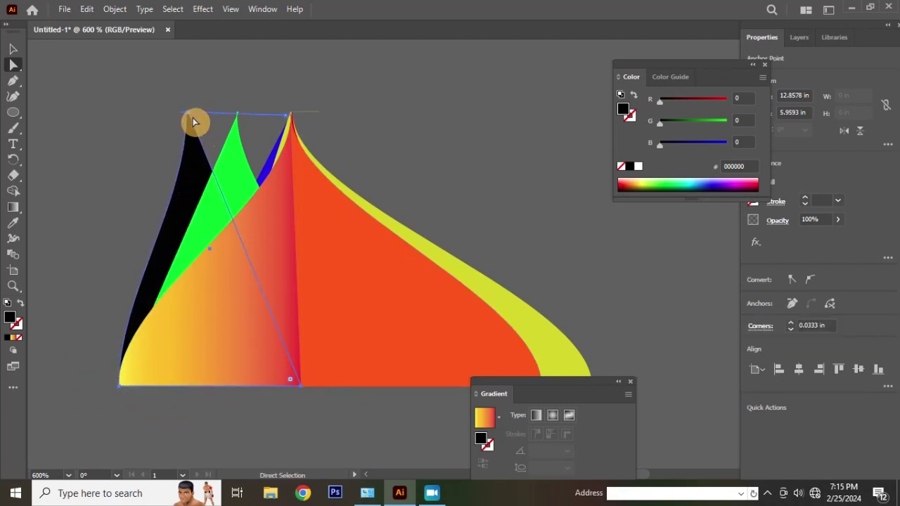
Pull the black shape's top-left point onto the orange peak, forming a slim tip
drag(188, 119, 292, 114)
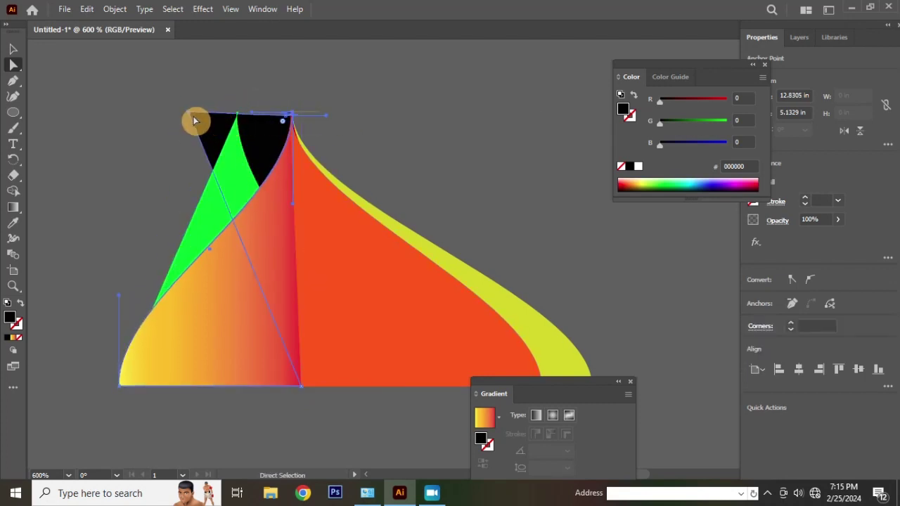
click(193, 118)
drag(194, 118, 291, 116)
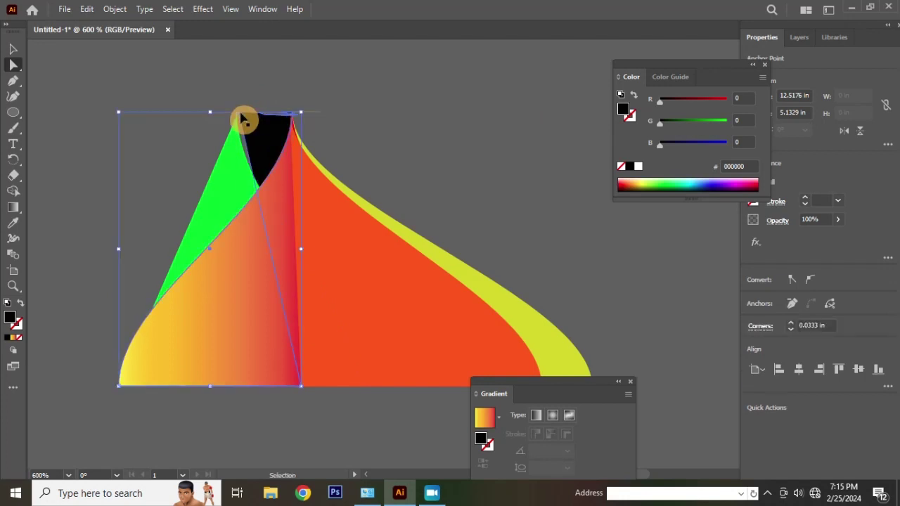
key(ctrl+z)
key(ctrl+z)
drag(194, 117, 293, 116)
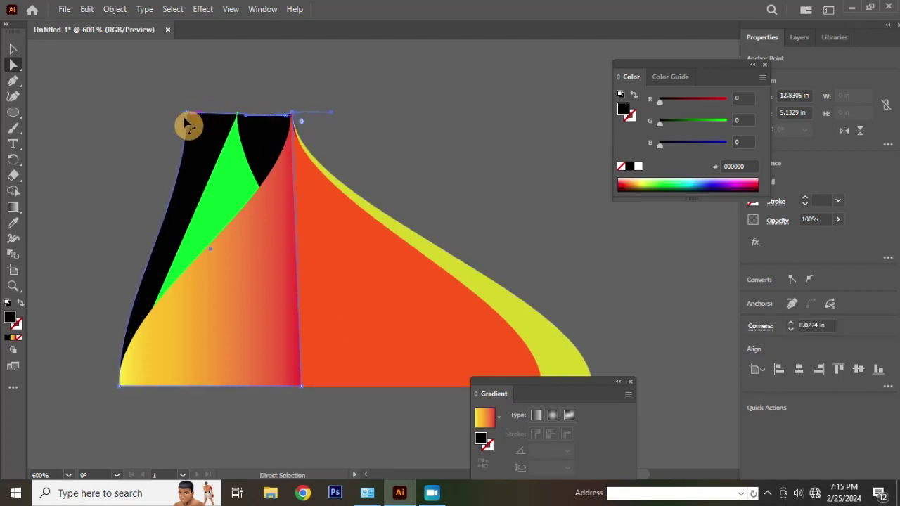
drag(187, 117, 284, 119)
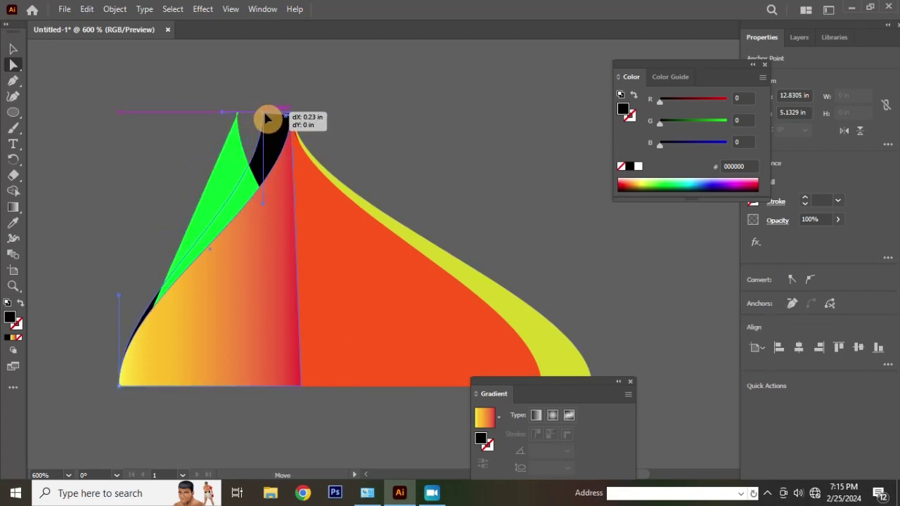
drag(284, 119, 282, 120)
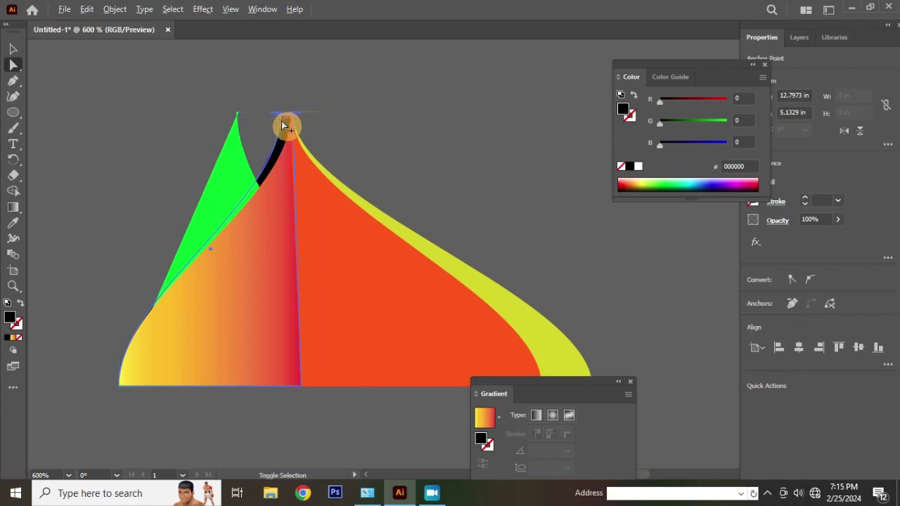
Zoom out and deselect the reshaped flame cluster
scroll(281, 118, up, 4)
scroll(274, 115, down, 1)
scroll(296, 135, down, 1)
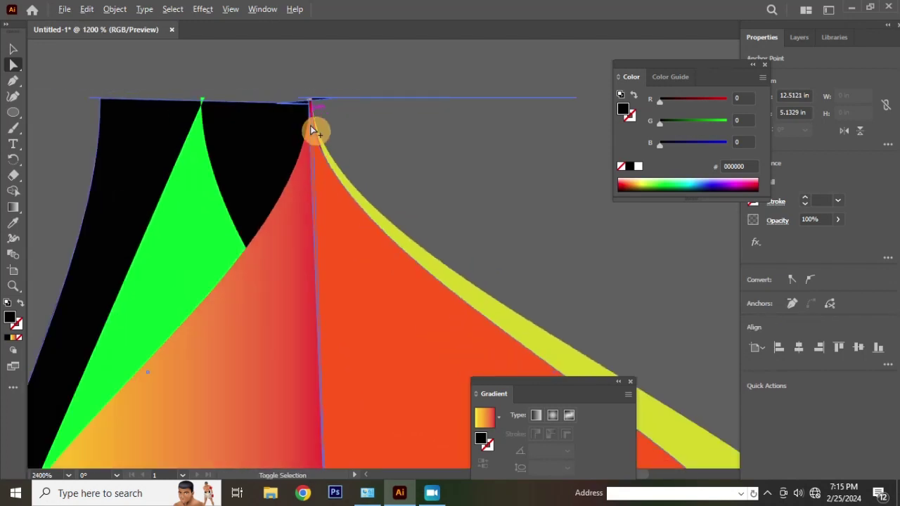
scroll(315, 130, down, 2)
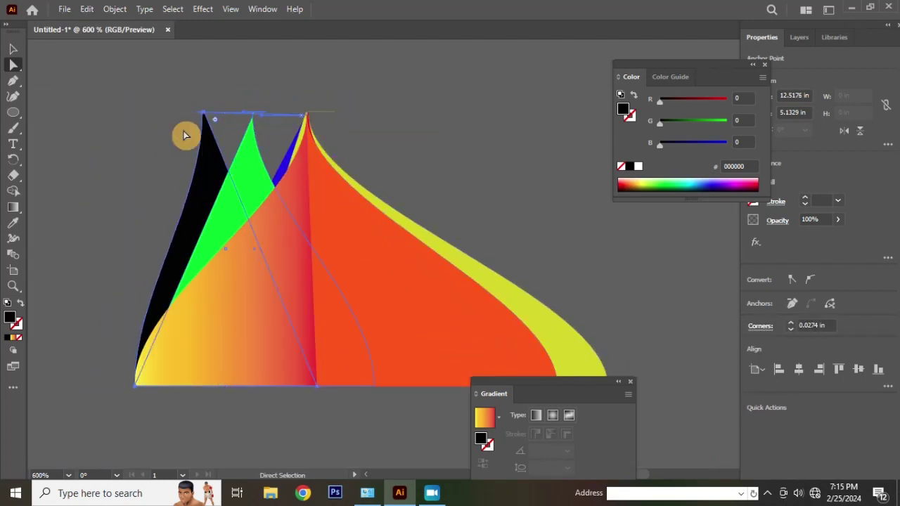
click(13, 50)
click(102, 77)
Draw a small black ellipse above the black flame peak
scroll(306, 145, down, 1)
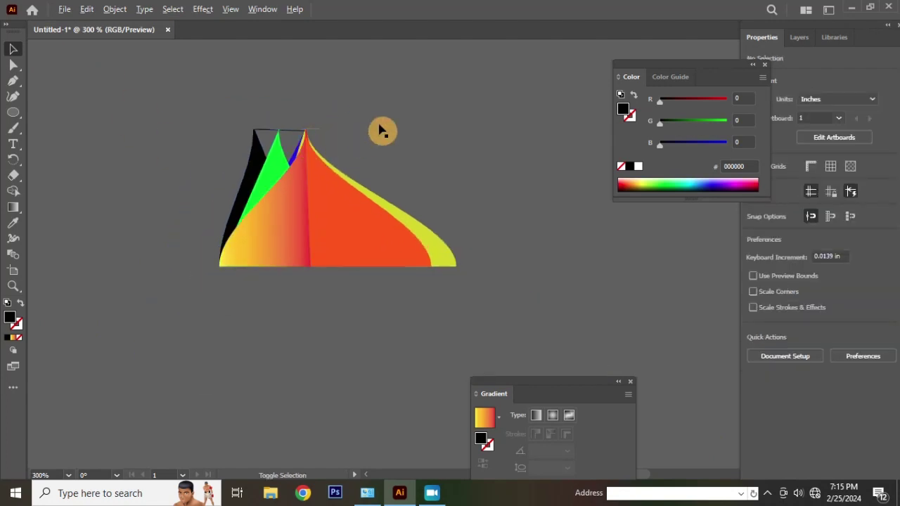
scroll(320, 129, up, 4)
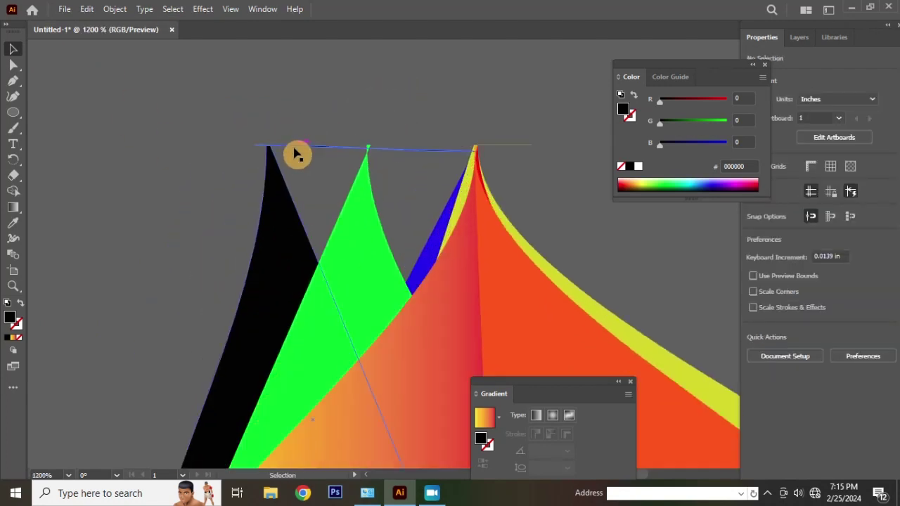
click(13, 116)
drag(278, 122, 360, 178)
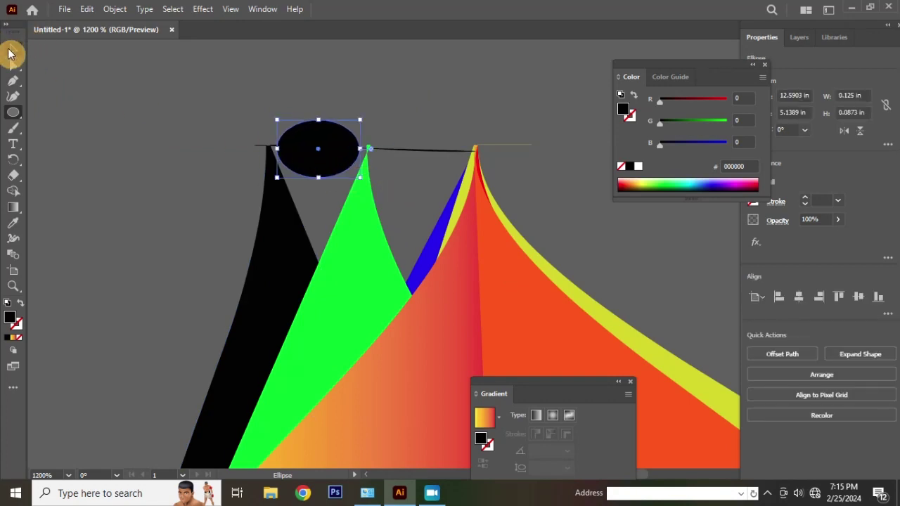
click(11, 53)
shift+click(277, 228)
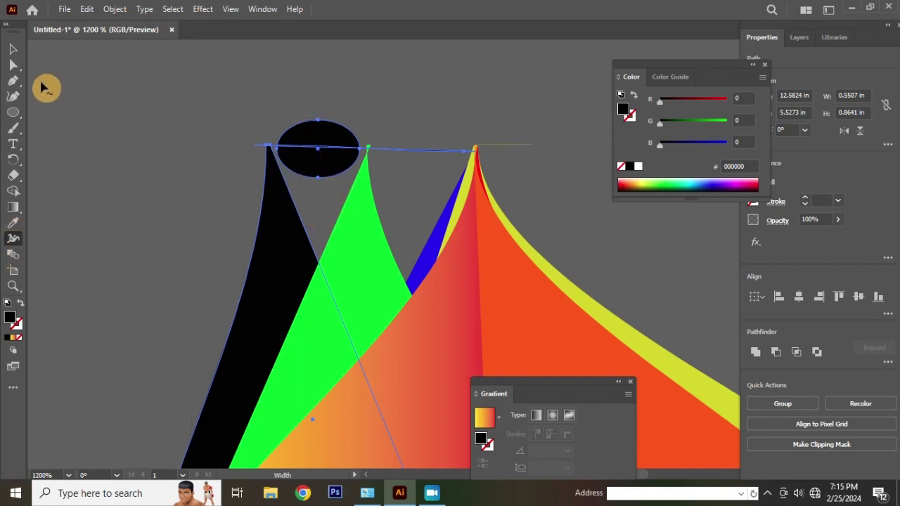
click(15, 54)
scroll(134, 203, down, 2)
click(203, 134)
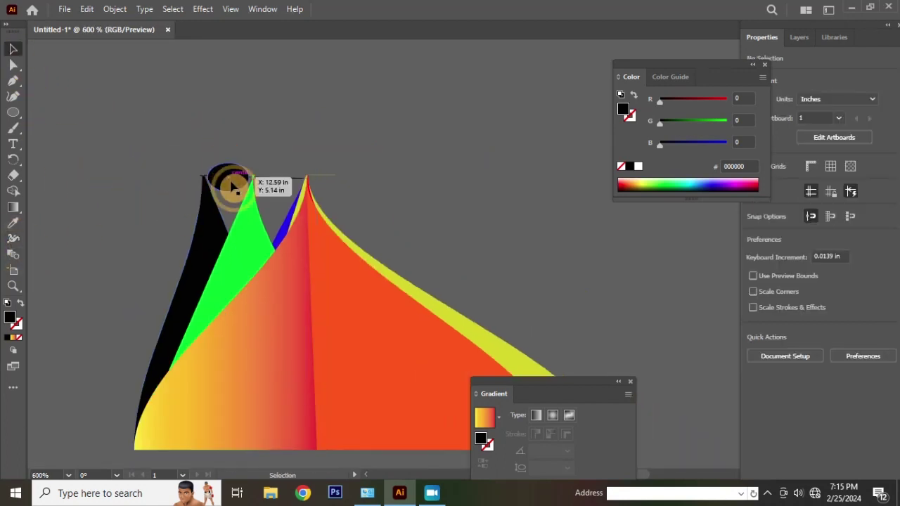
click(226, 179)
click(282, 114)
scroll(255, 109, down, 4)
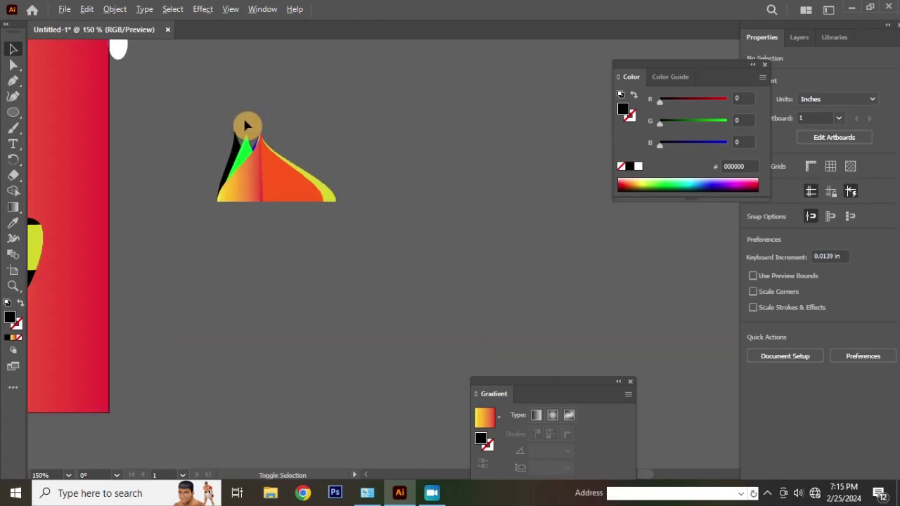
scroll(243, 161, up, 2)
Narrow the orange slice from its right side and the gradient slice from its left
drag(331, 205, 261, 318)
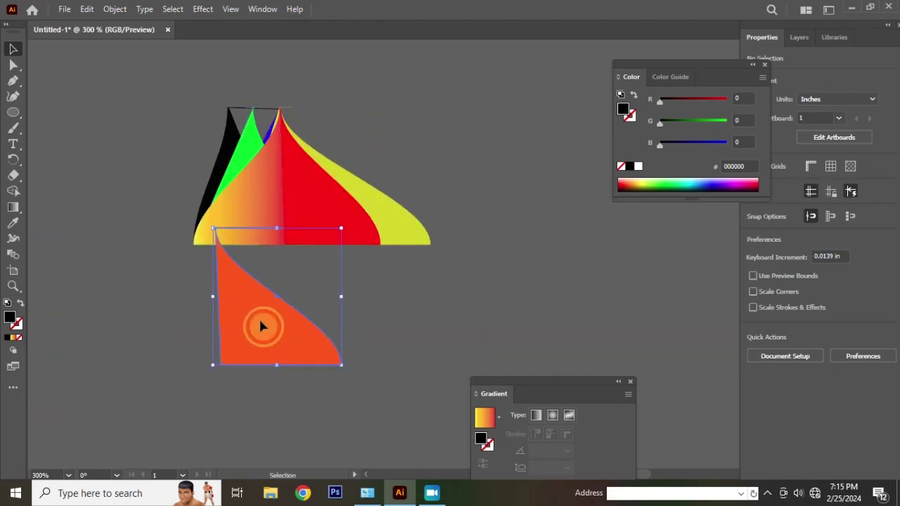
key(ctrl+z)
drag(405, 180, 333, 176)
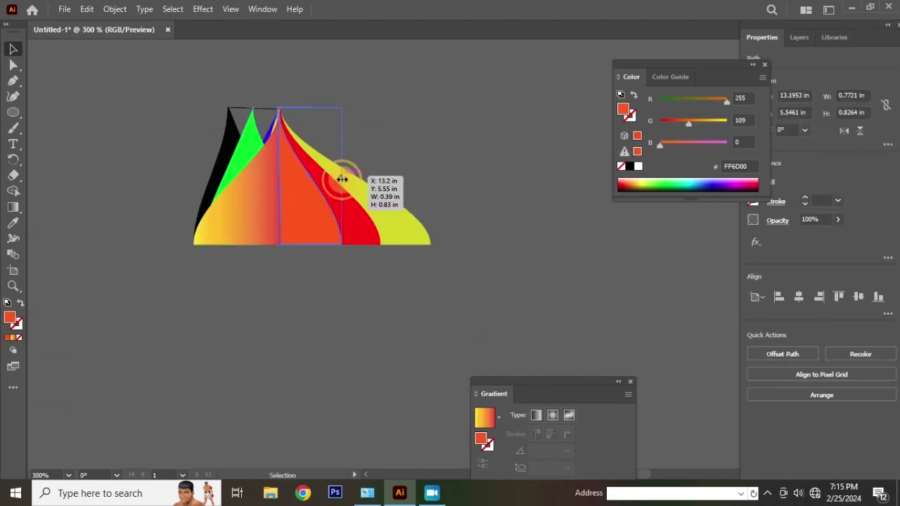
click(247, 209)
drag(194, 175, 239, 176)
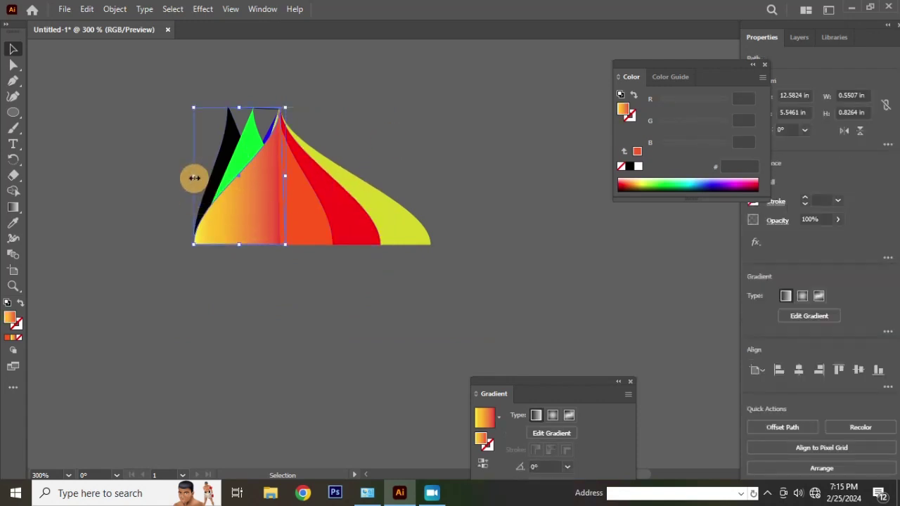
click(379, 134)
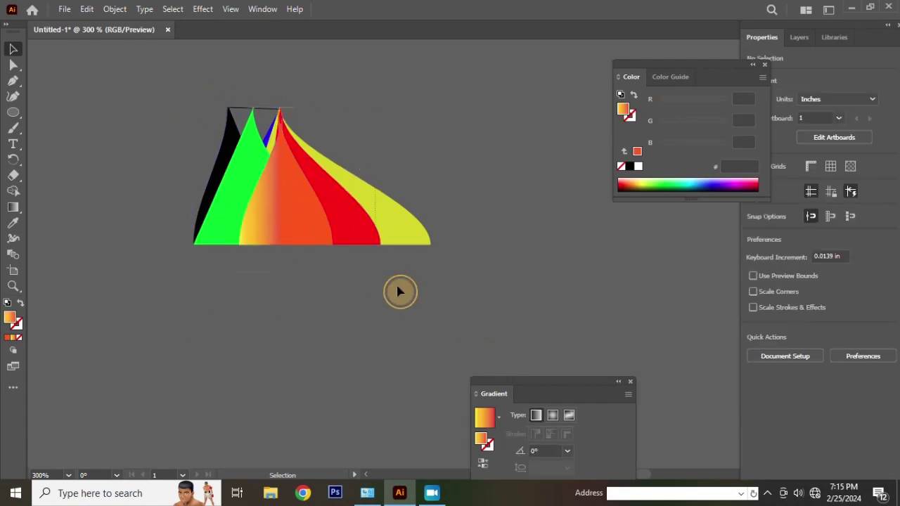
Try squeezing the whole flame cluster narrower, then undo the width change
key(ctrl+a)
click(405, 232)
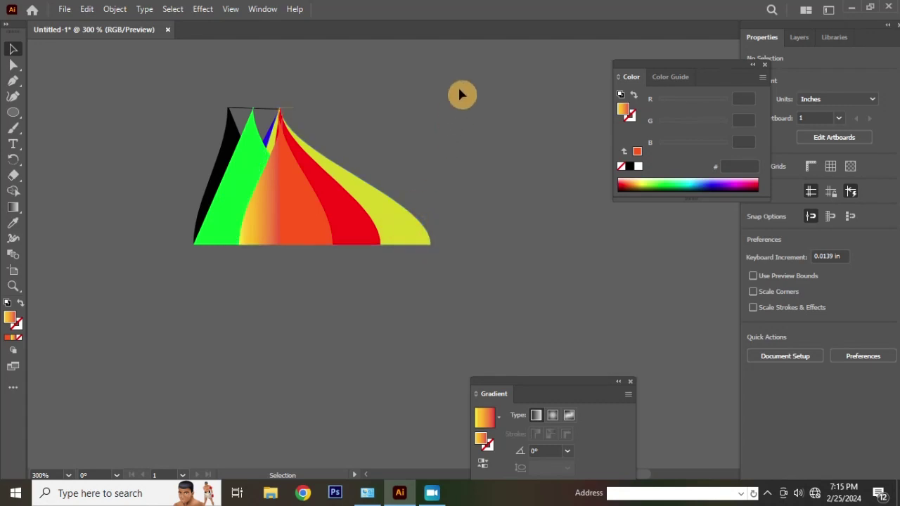
key(ctrl+a)
drag(430, 176, 320, 178)
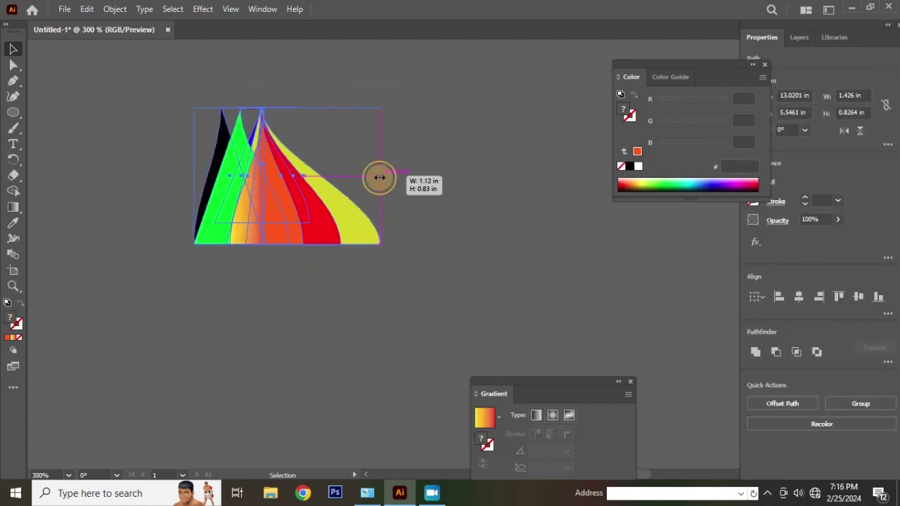
click(411, 182)
key(ctrl+z)
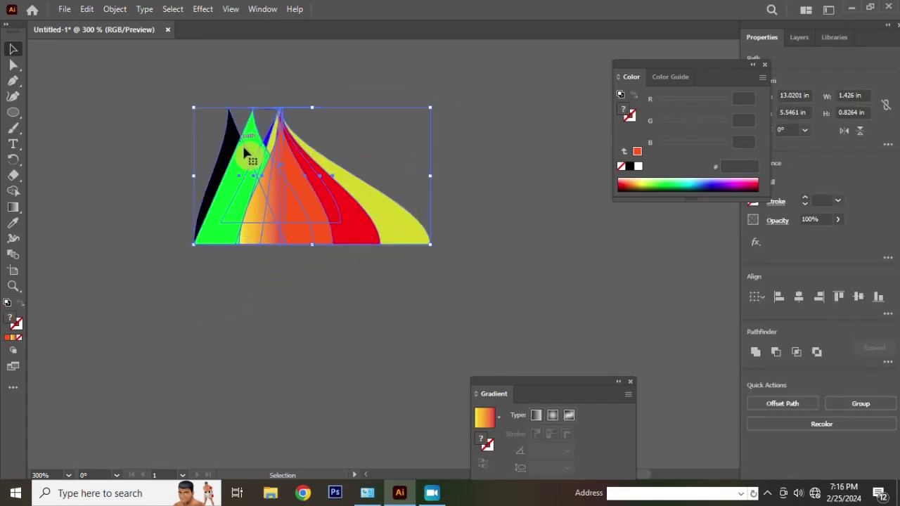
Group the flame shapes and place a copy of the cluster to its left
right_click(281, 185)
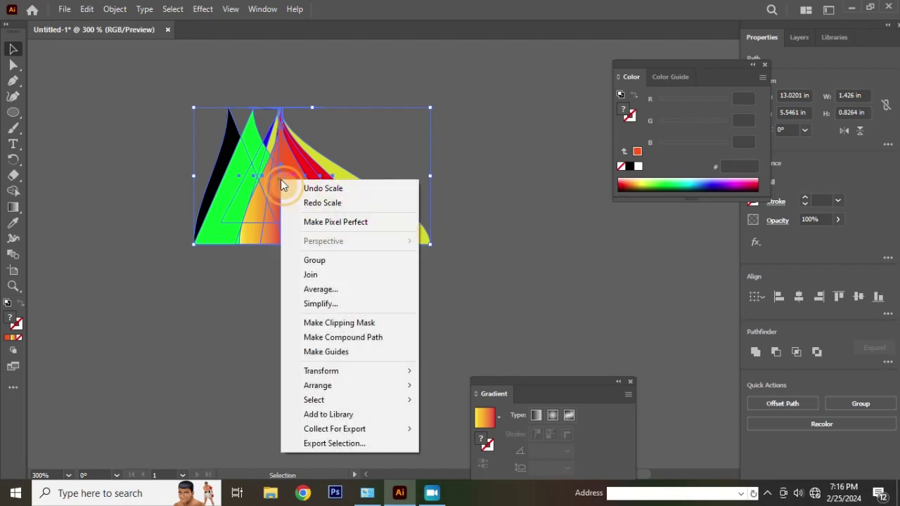
click(338, 260)
click(475, 239)
drag(362, 213, 125, 203)
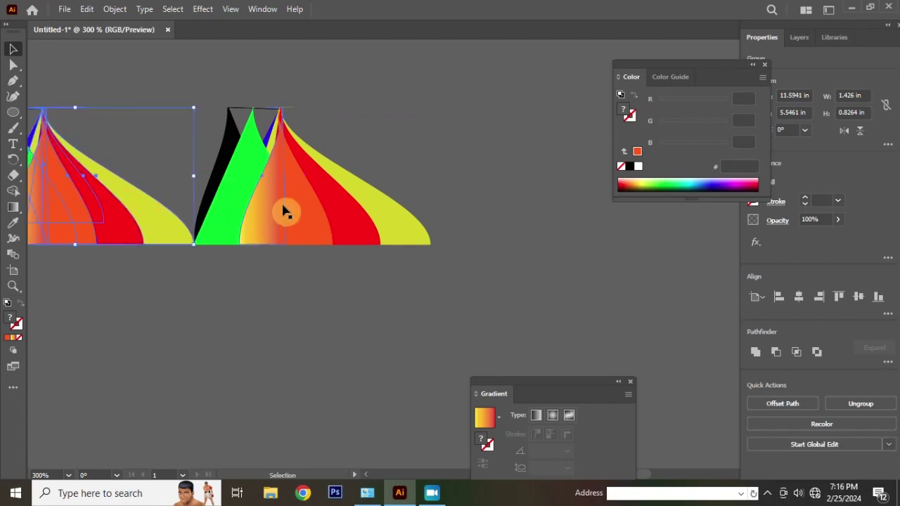
scroll(387, 223, down, 2)
scroll(199, 187, up, 2)
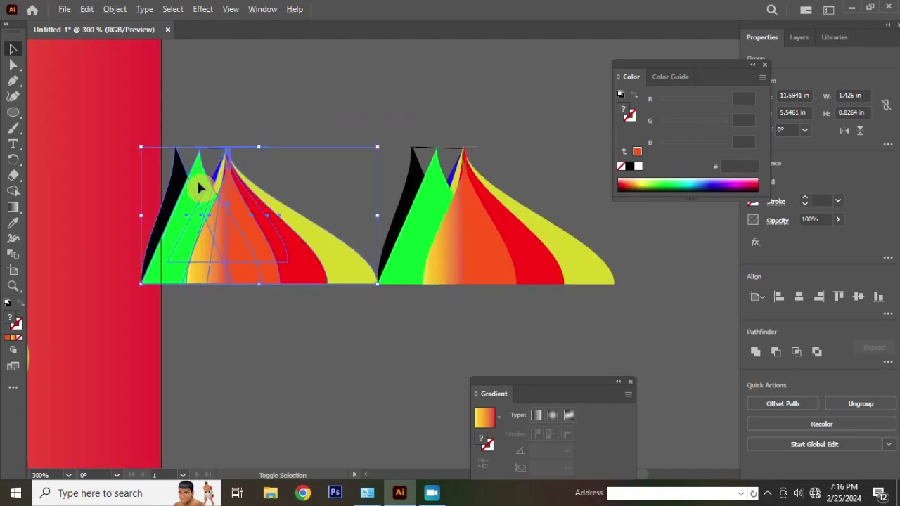
Check the copy's Rotate settings twice, cancelling each time, then recall its context menu
right_click(212, 218)
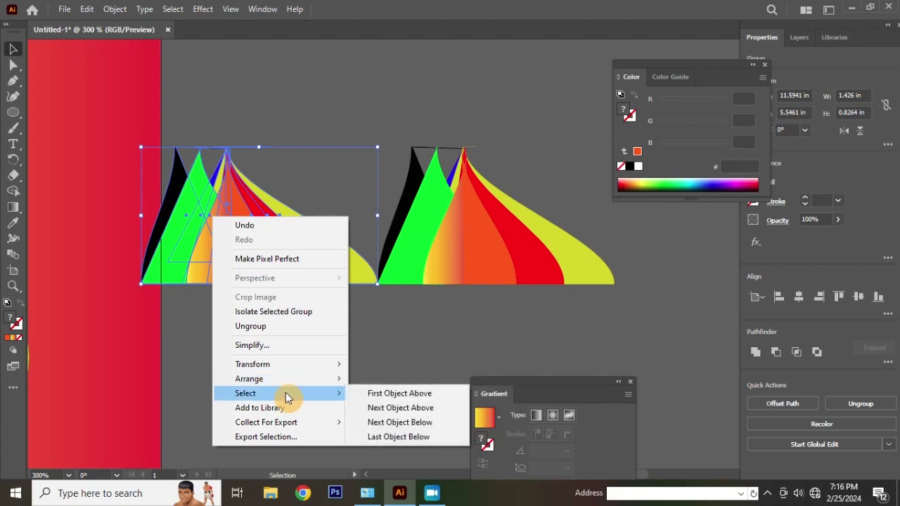
mouse_move(252, 364)
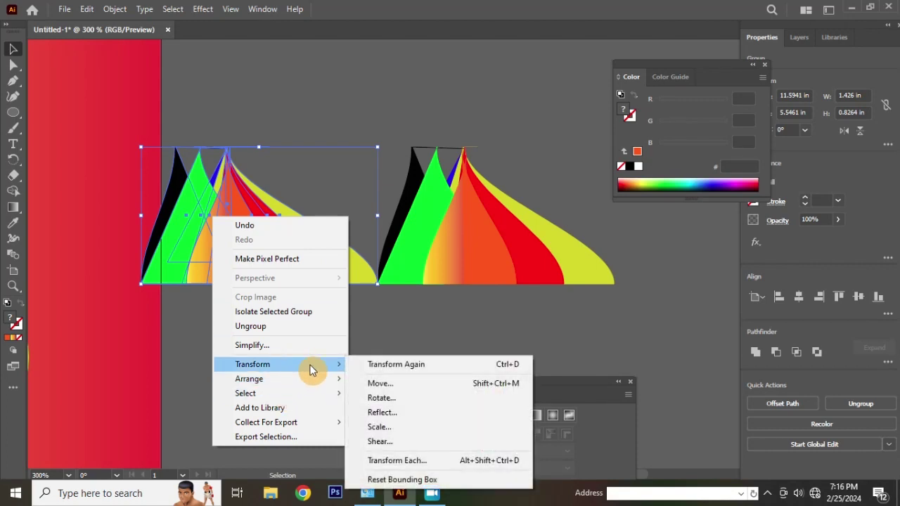
click(411, 398)
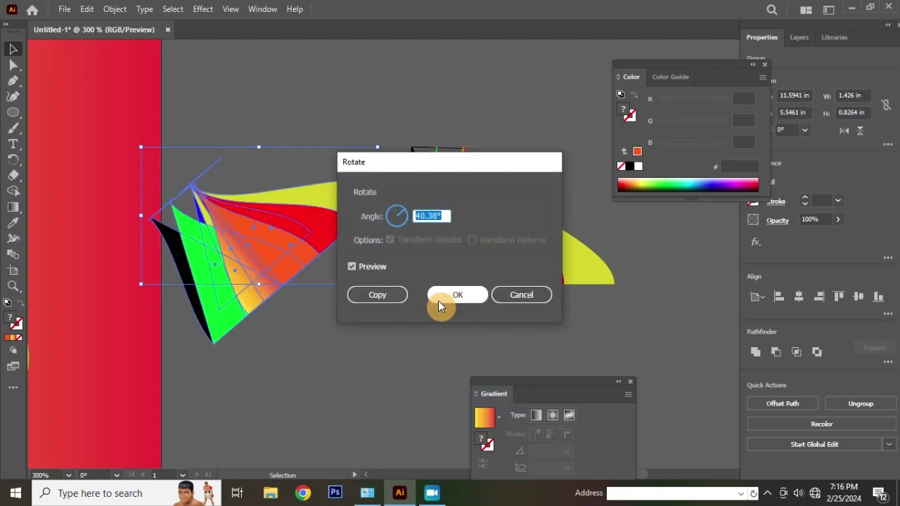
click(529, 296)
right_click(292, 228)
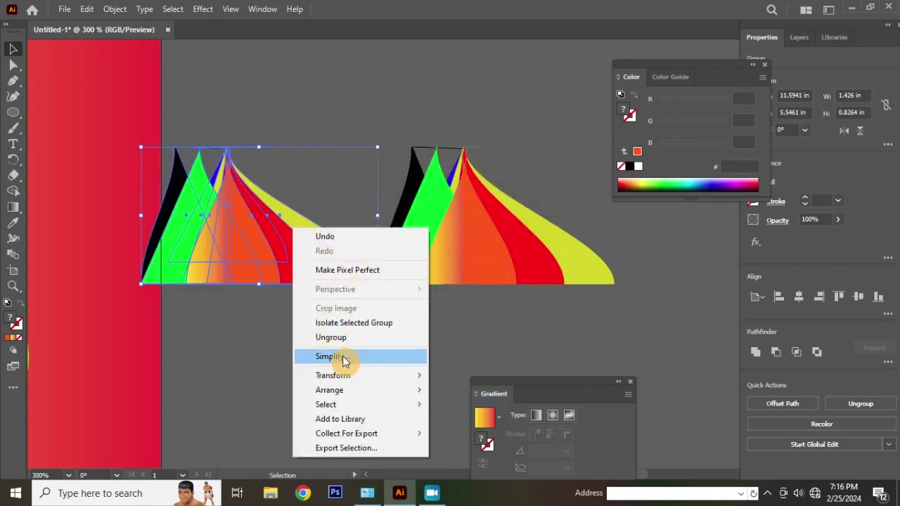
mouse_move(332, 375)
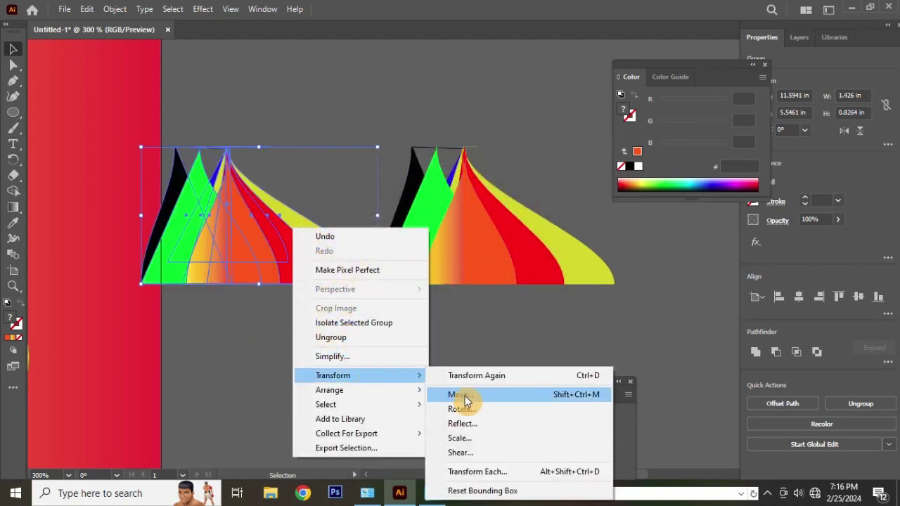
click(473, 408)
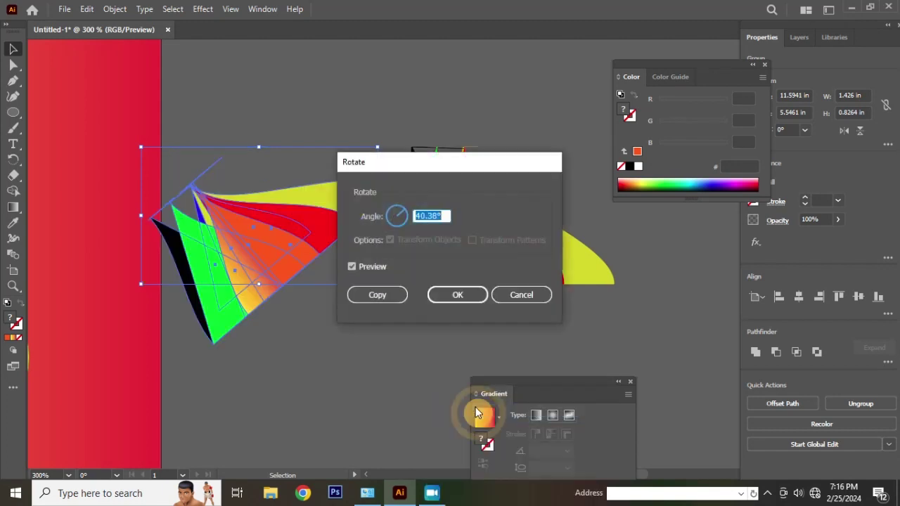
click(520, 296)
right_click(266, 219)
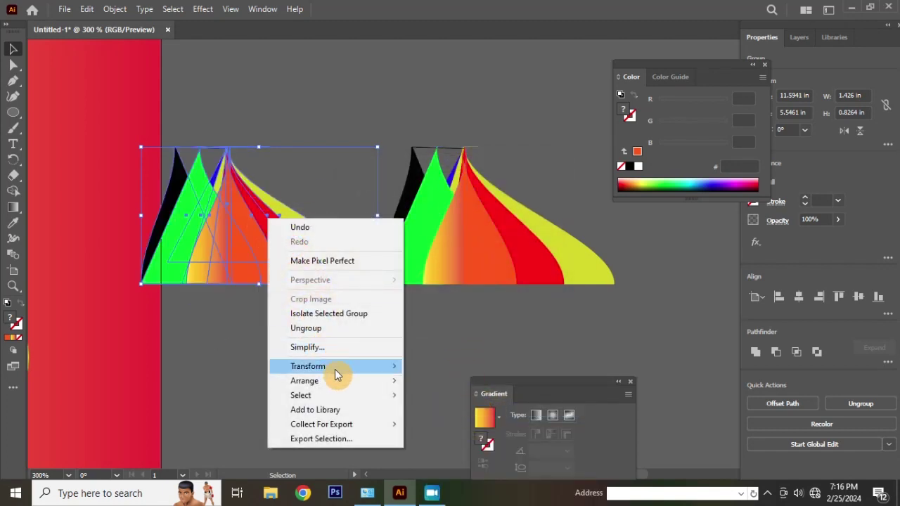
Reflect the copy vertically and move it beside the original so the bases meet
mouse_move(308, 366)
click(448, 419)
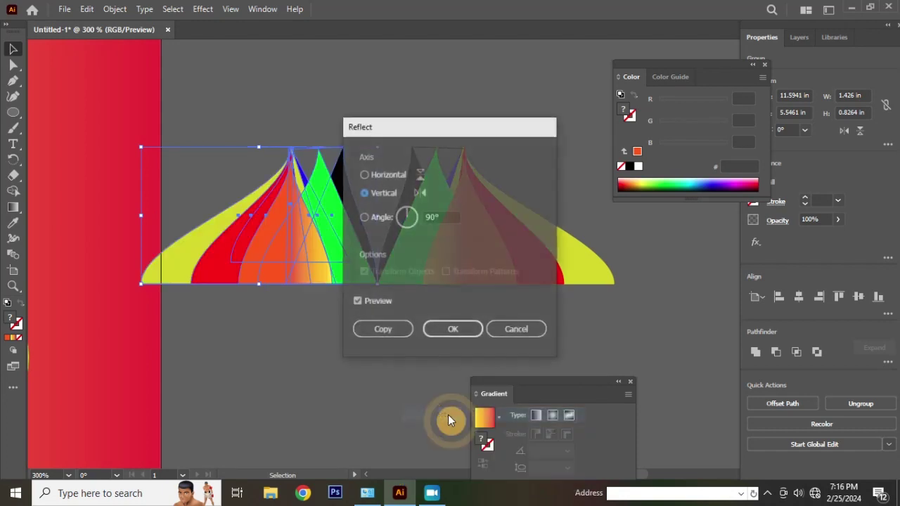
drag(447, 132, 634, 97)
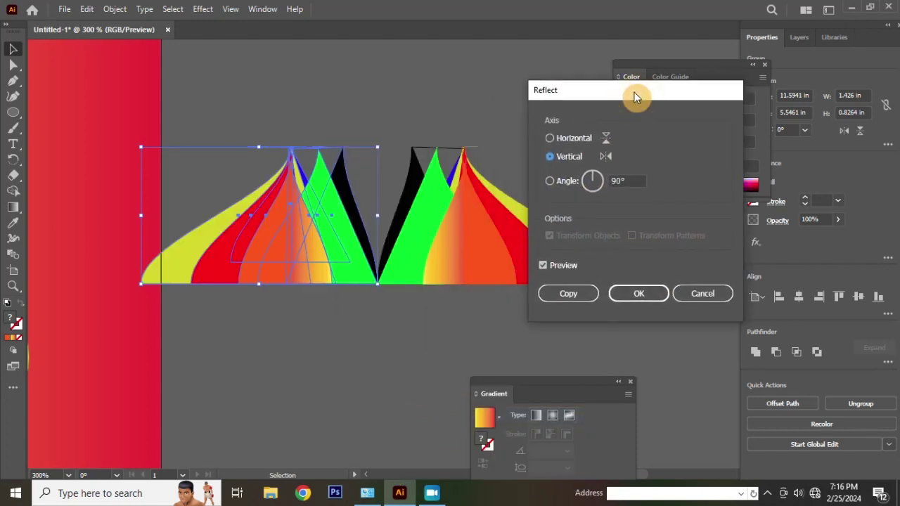
click(648, 301)
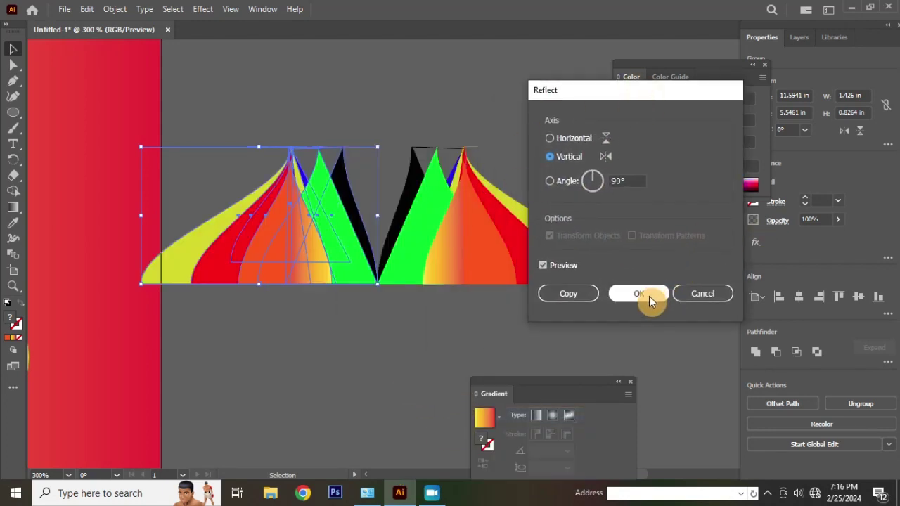
click(545, 266)
click(547, 266)
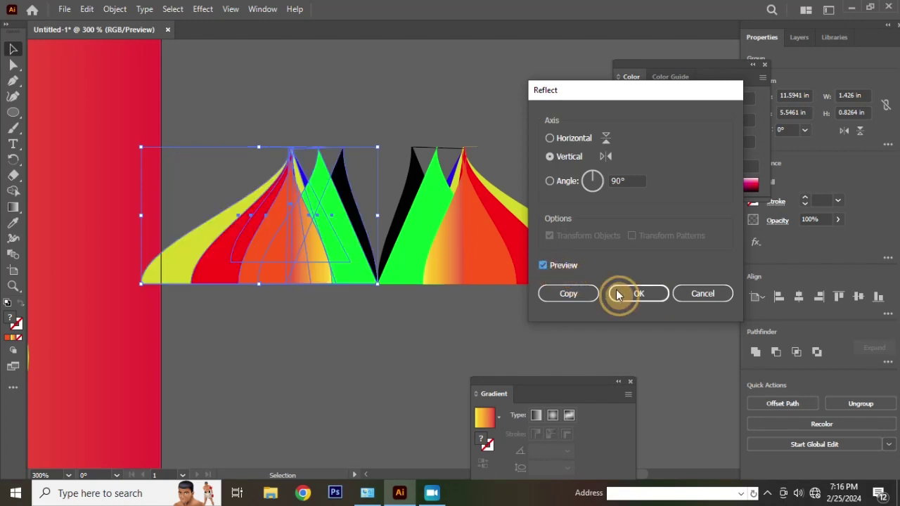
click(638, 293)
click(394, 135)
drag(317, 249, 357, 258)
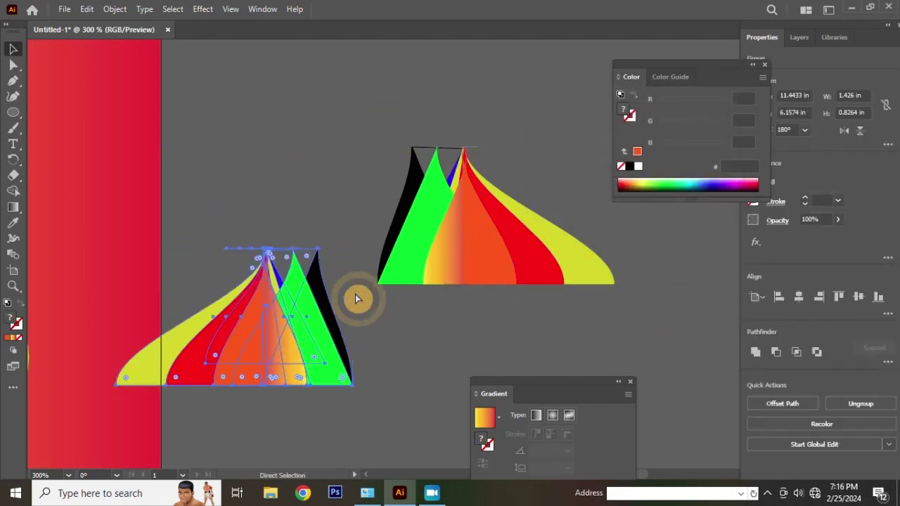
drag(227, 240, 220, 239)
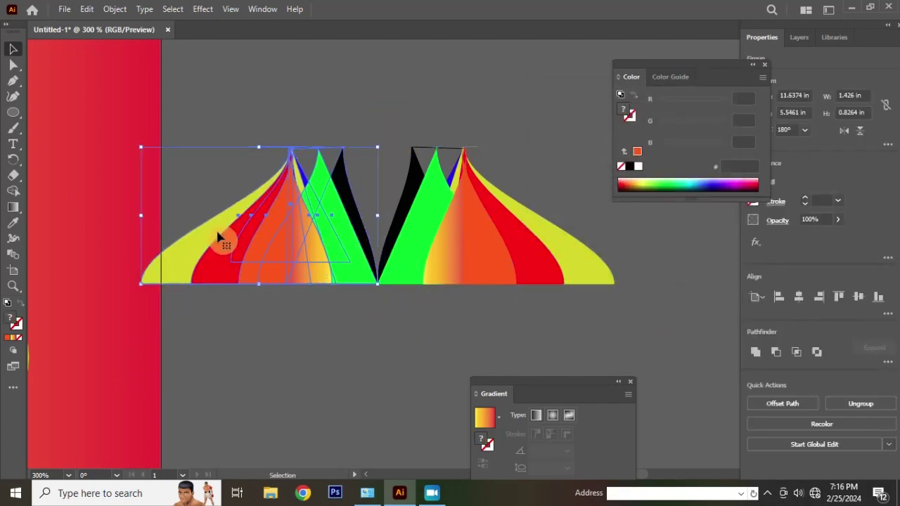
Select both flame halves and squeeze them narrower together toward the centre
shift+click(424, 224)
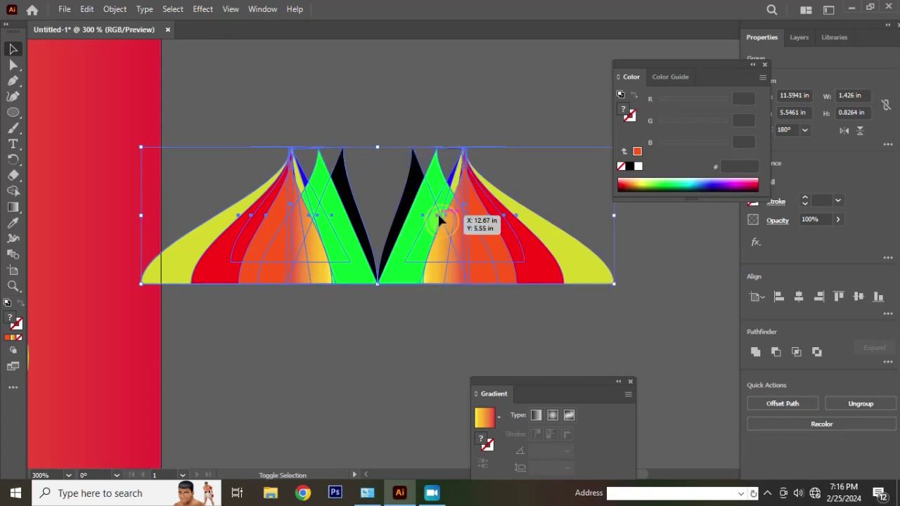
drag(618, 218, 489, 214)
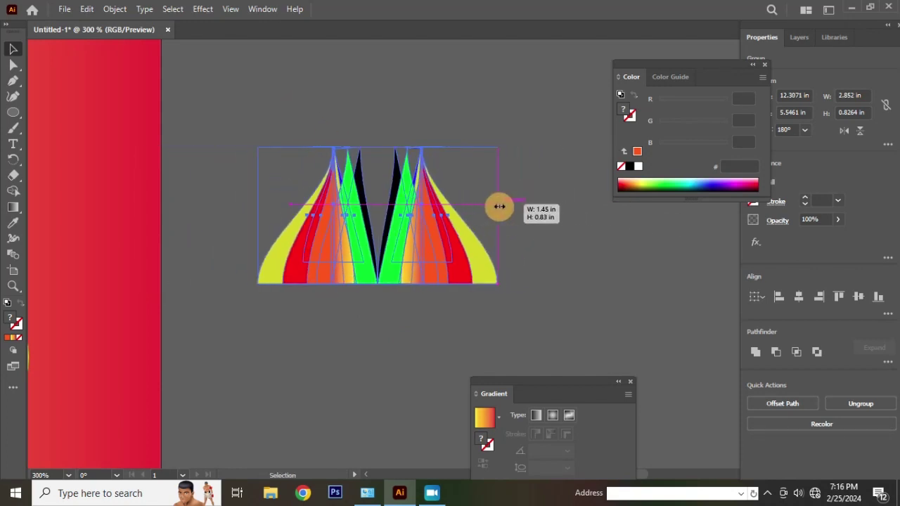
click(367, 127)
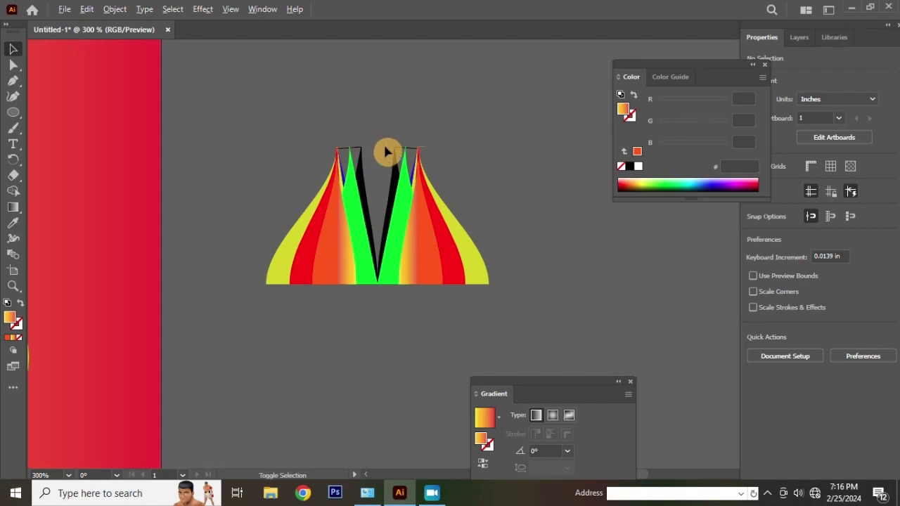
scroll(385, 151, up, 2)
scroll(389, 168, down, 4)
scroll(367, 166, up, 4)
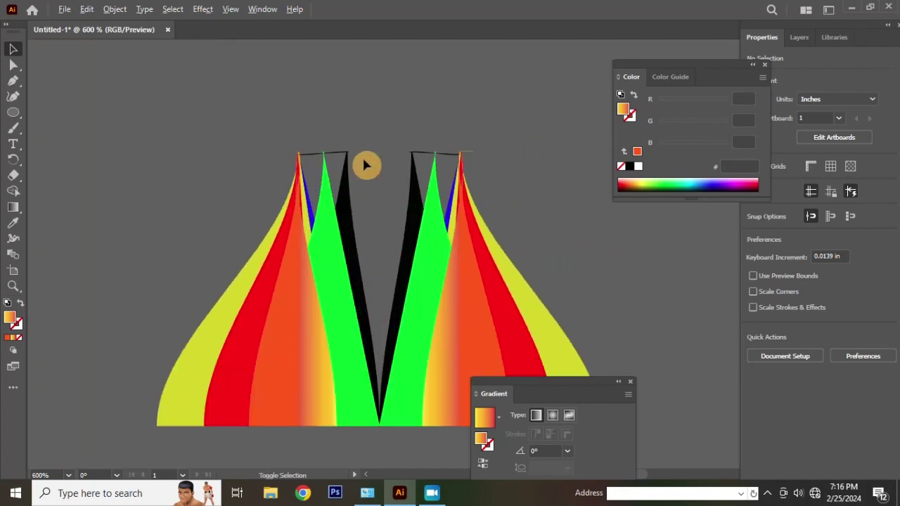
Select the left flame half and try rotating it, undoing both attempts
click(348, 178)
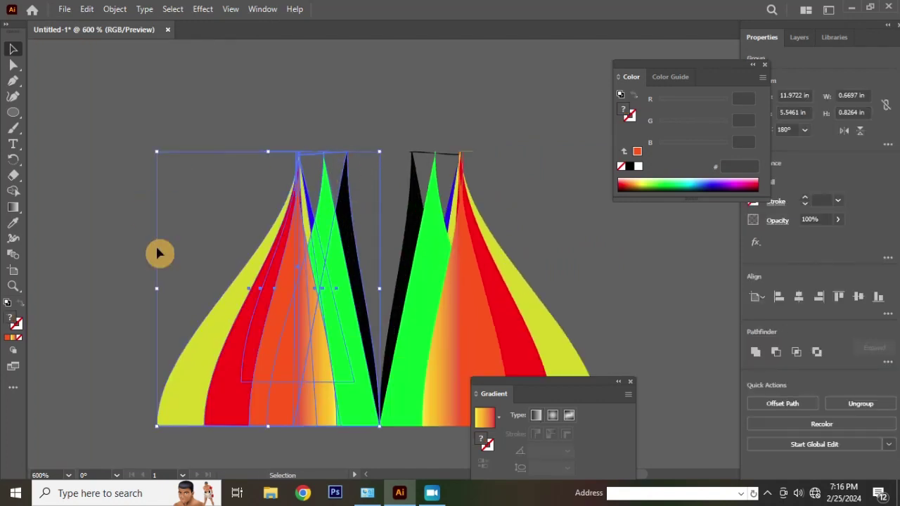
key(r)
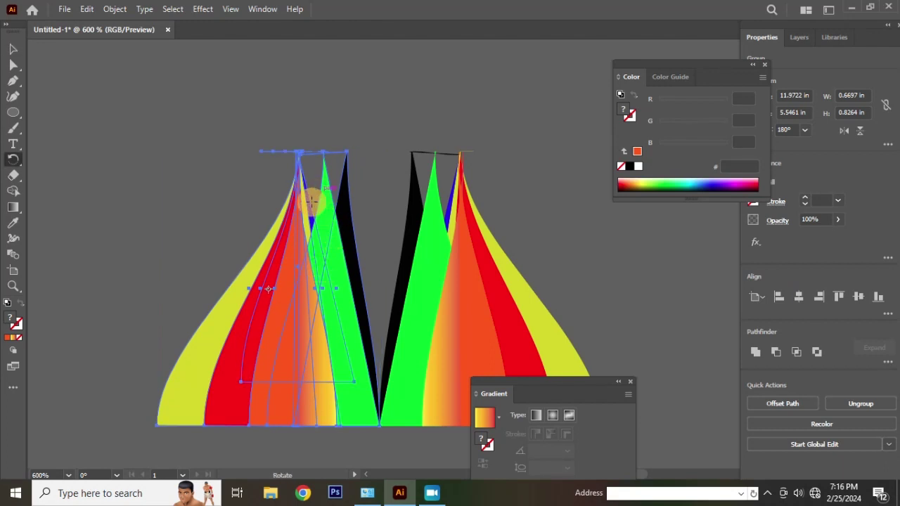
scroll(313, 174, down, 1)
click(13, 57)
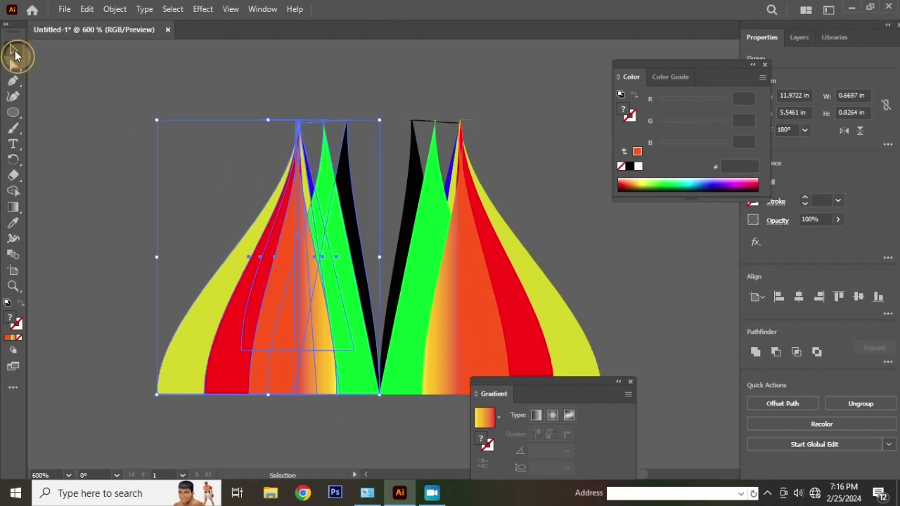
click(261, 190)
click(291, 236)
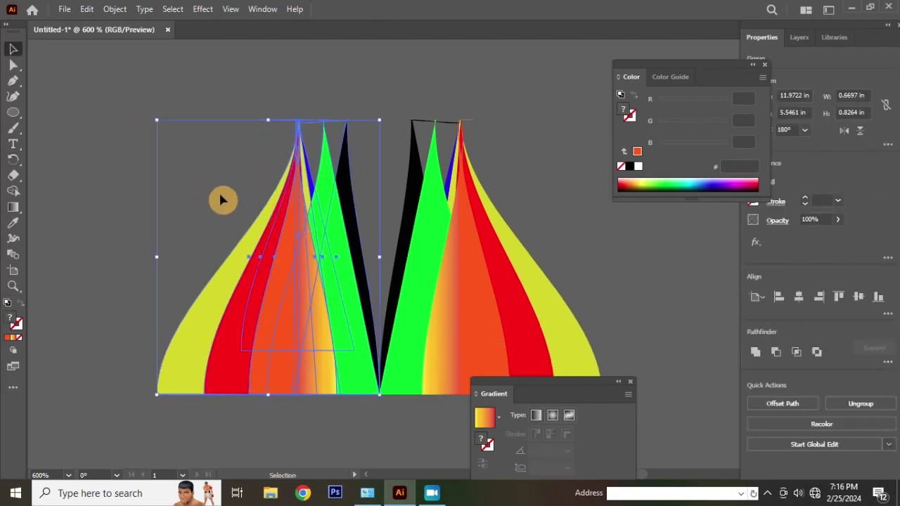
key(r)
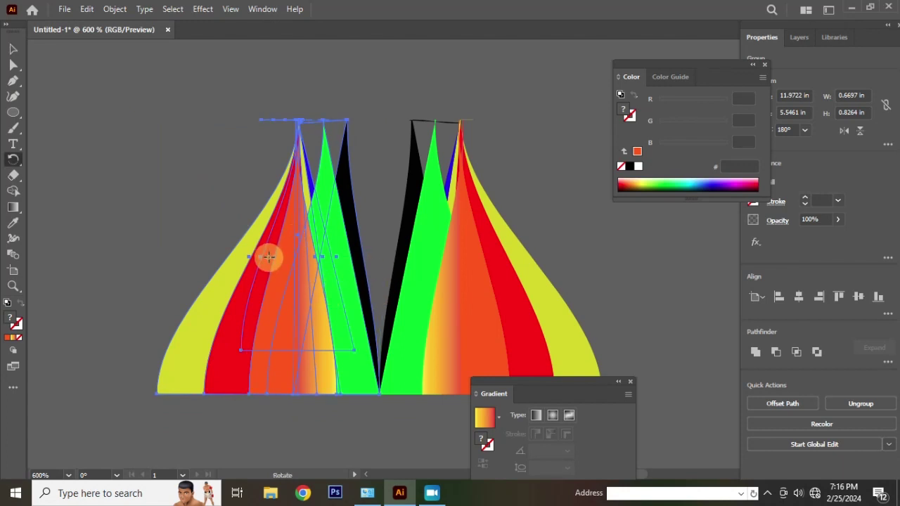
drag(267, 258, 351, 345)
key(ctrl+z)
drag(267, 258, 321, 311)
key(ctrl+z)
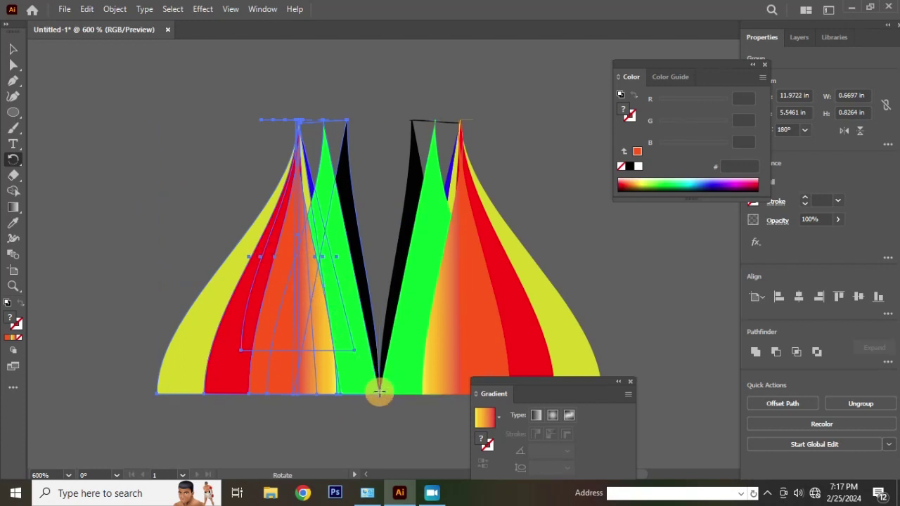
Tilt the left half outward around its pivot, then level the whole cluster slightly
drag(349, 127, 415, 128)
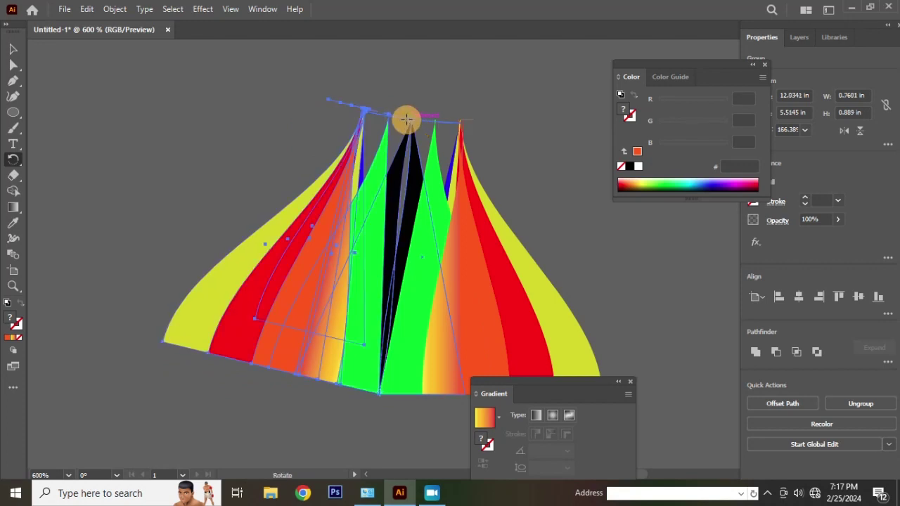
scroll(297, 173, down, 3)
drag(415, 127, 311, 177)
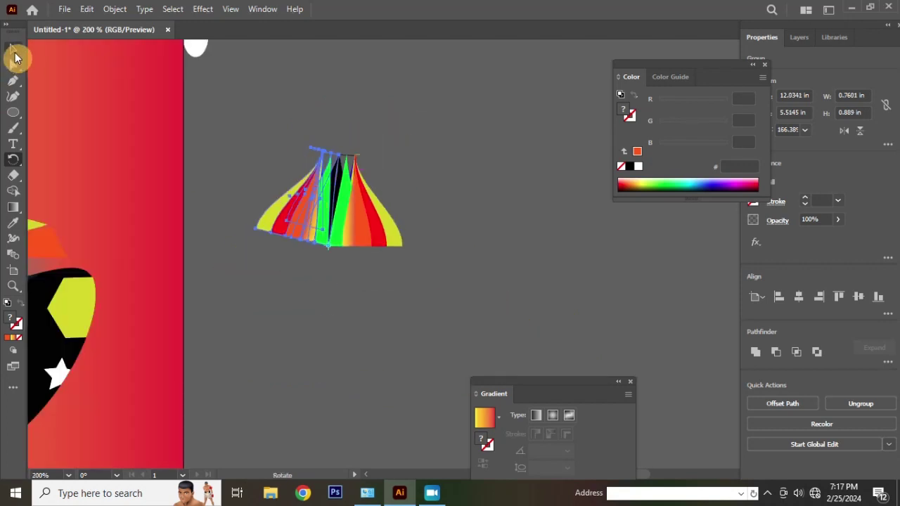
click(15, 57)
click(291, 113)
click(369, 214)
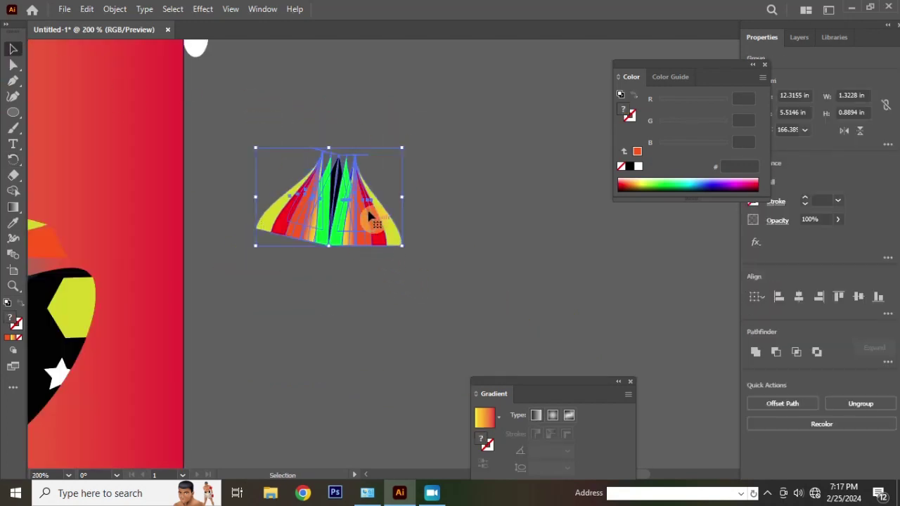
drag(405, 143, 398, 132)
Group the fanned flame cluster and deselect it
click(376, 186)
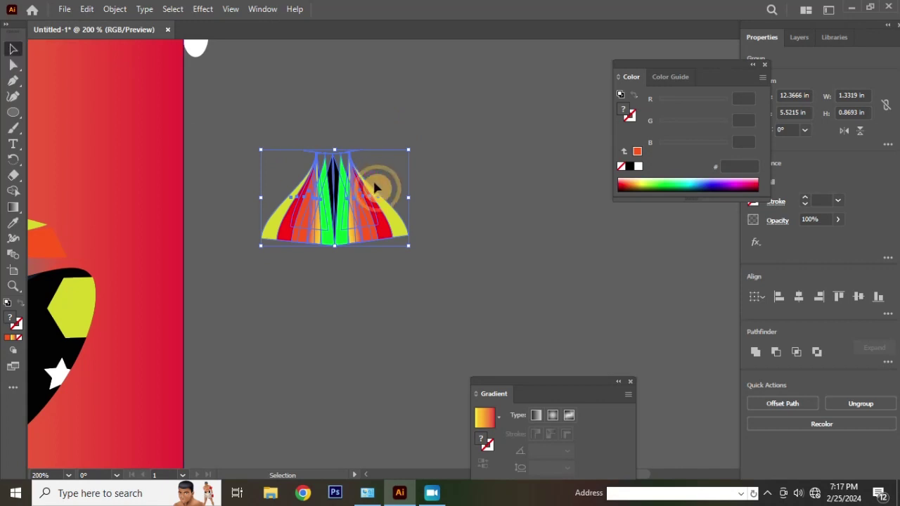
right_click(353, 192)
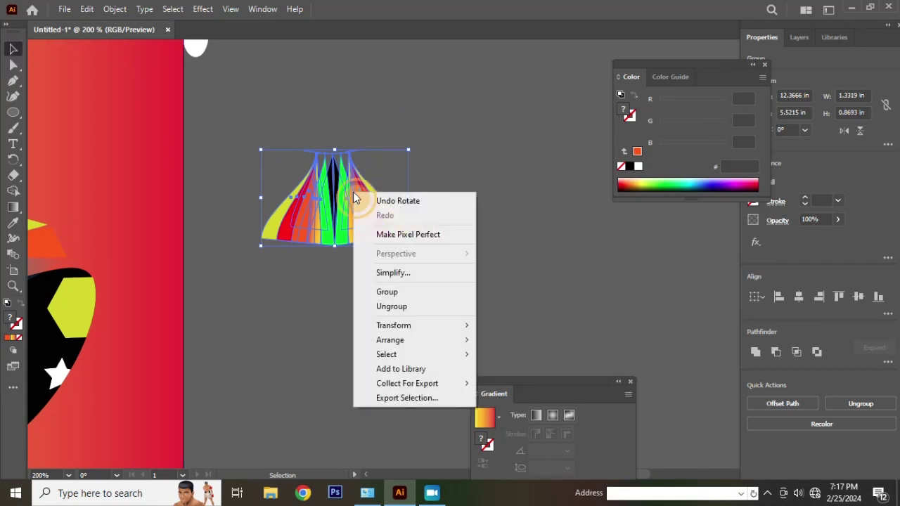
click(415, 292)
click(461, 164)
Move the flame cluster onto the poster beside the black pot
scroll(478, 213, down, 3)
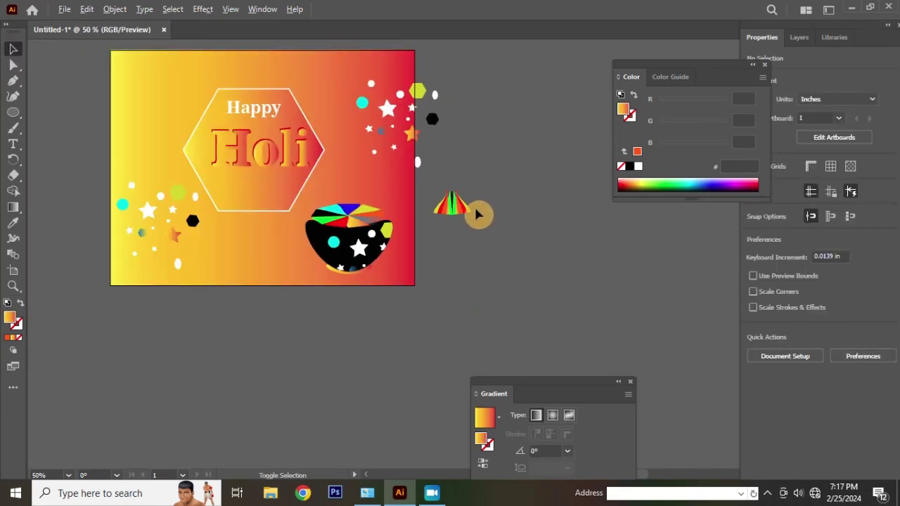
scroll(437, 217, up, 3)
scroll(490, 195, down, 3)
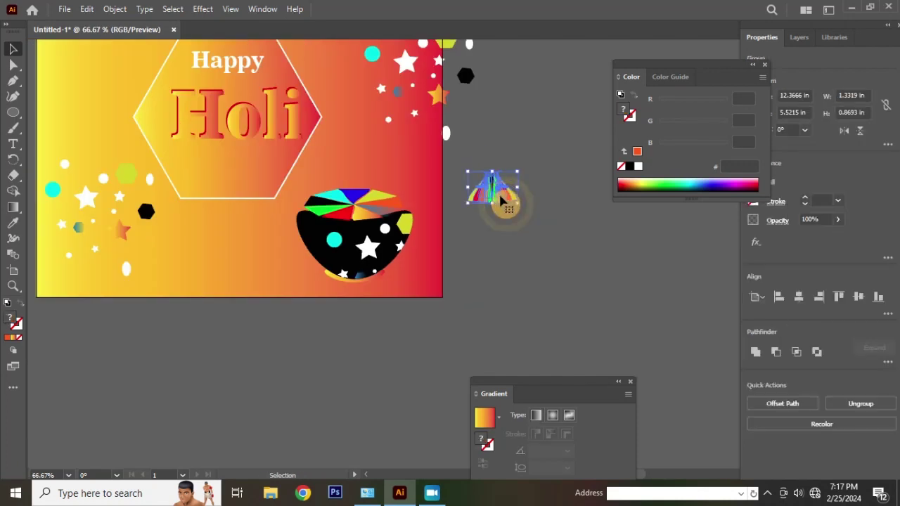
drag(496, 195, 267, 234)
Move the pot's colour slices down beneath the pot, undoing an accidental stretch
scroll(357, 249, up, 3)
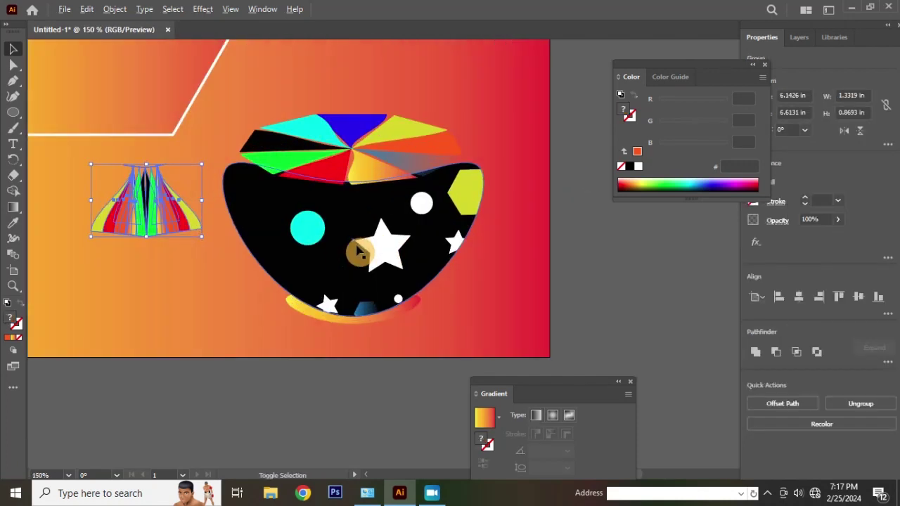
click(353, 132)
drag(348, 111, 349, 349)
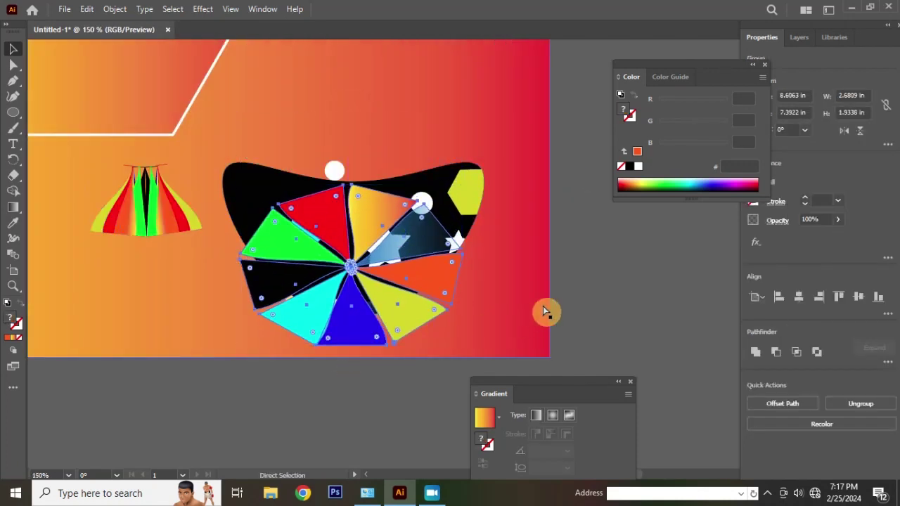
key(ctrl+z)
click(549, 267)
mouse_move(357, 157)
mouse_down()
mouse_move(354, 325)
mouse_move(362, 313)
mouse_up()
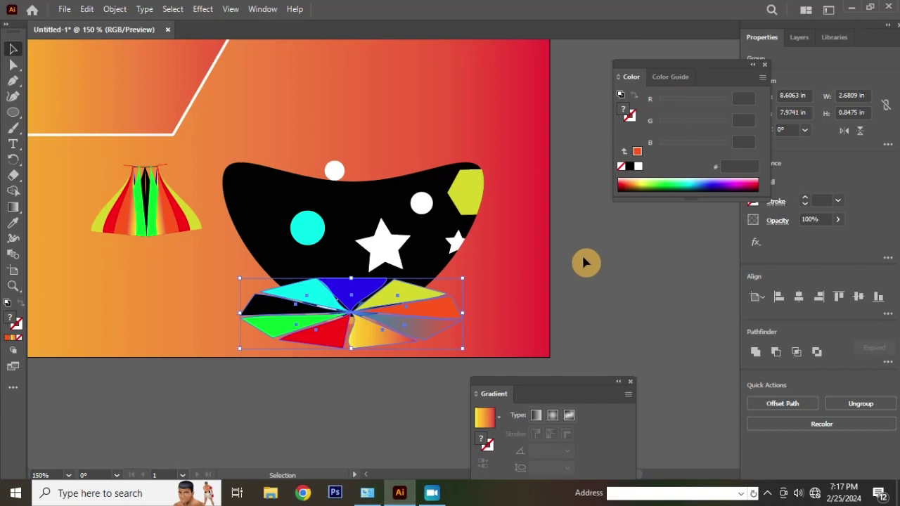
click(617, 300)
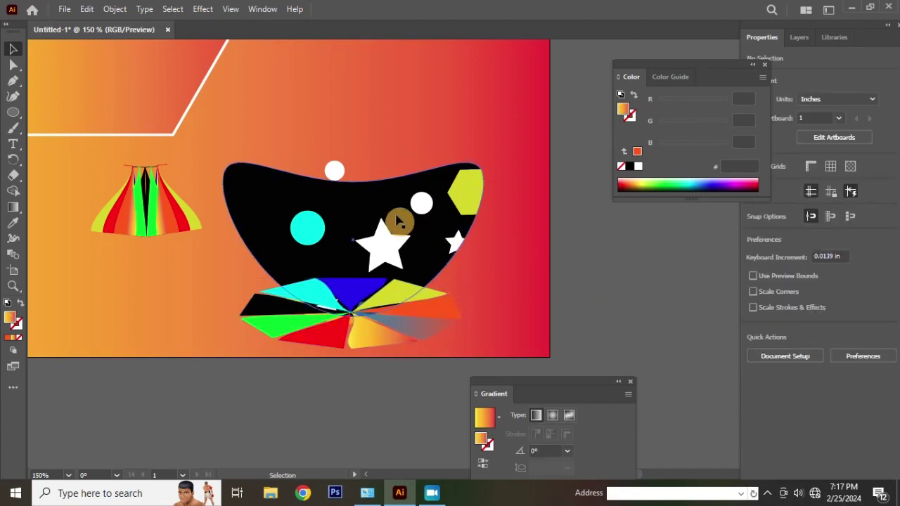
Shrink the black pot slightly around its centre so the yellow gradient rim shows
drag(421, 204, 671, 249)
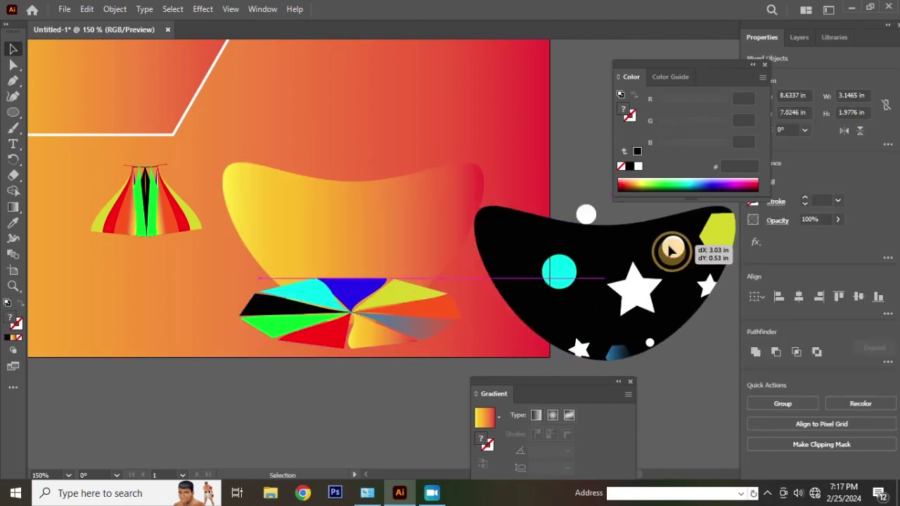
key(ctrl+z)
click(602, 269)
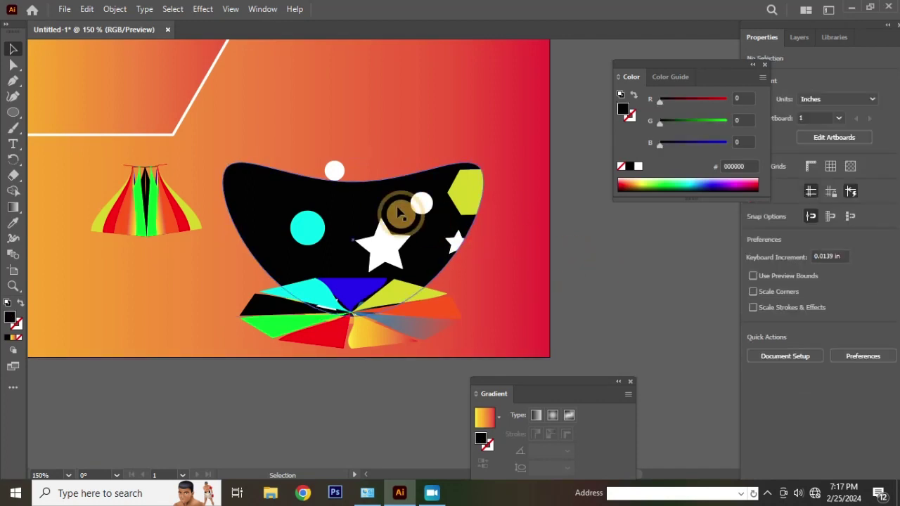
drag(398, 213, 612, 241)
key(ctrl+z)
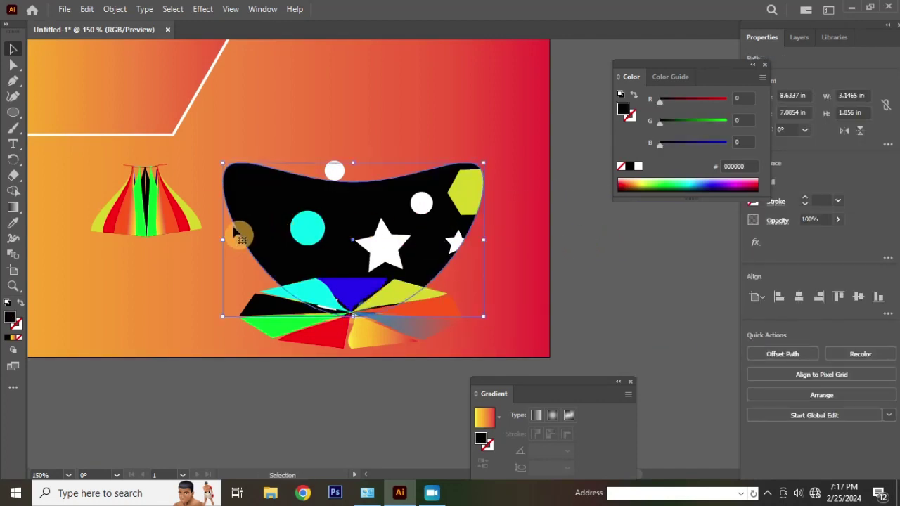
drag(222, 240, 234, 244)
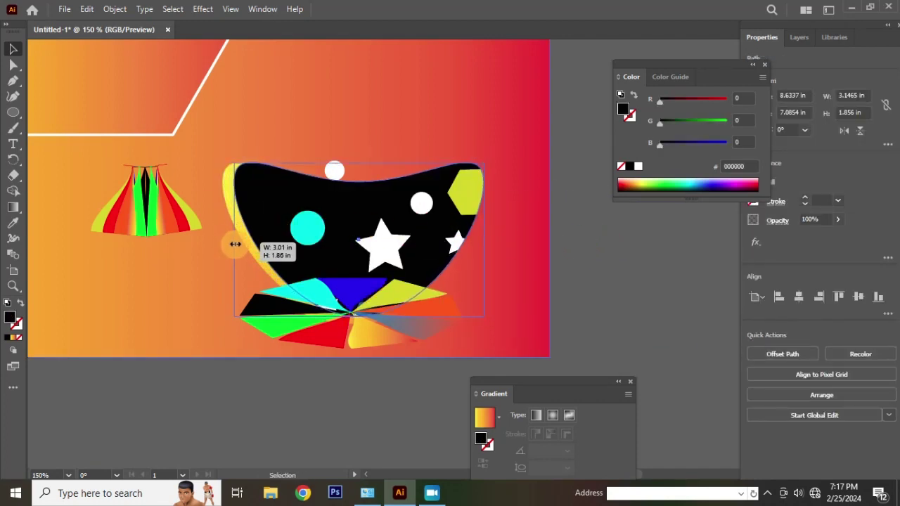
key(ctrl+z)
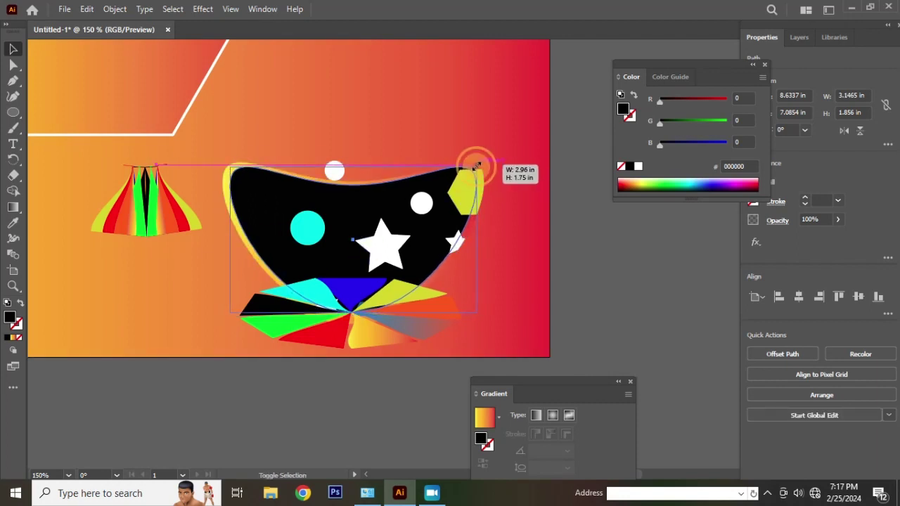
drag(483, 163, 471, 169)
click(617, 273)
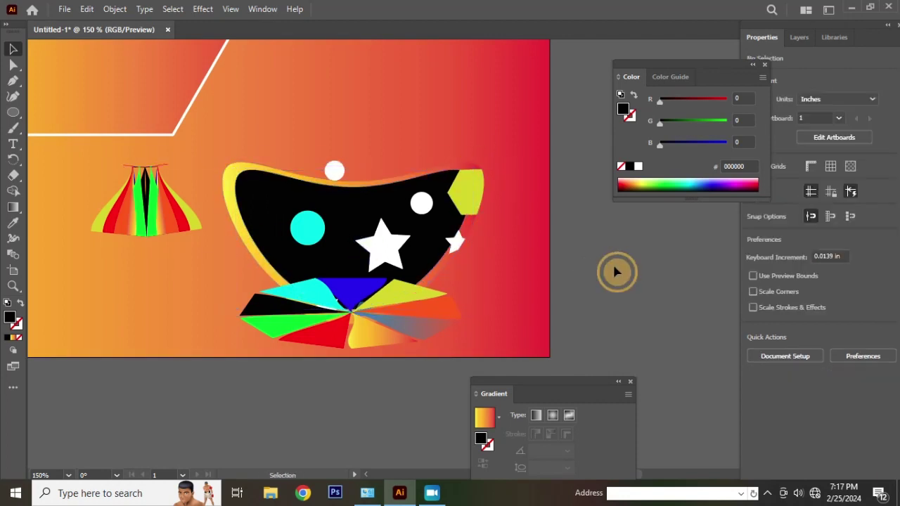
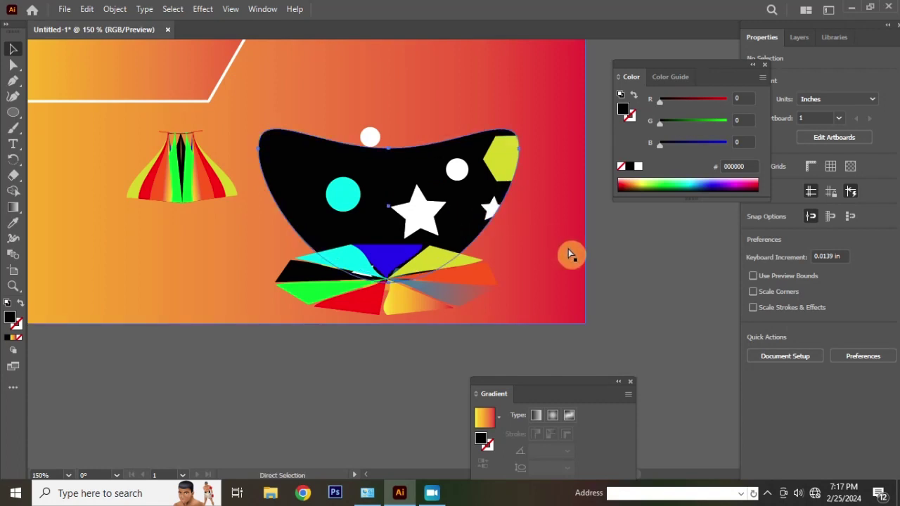
Select the black bowl shape on its own and flatten it into a thin band
click(626, 259)
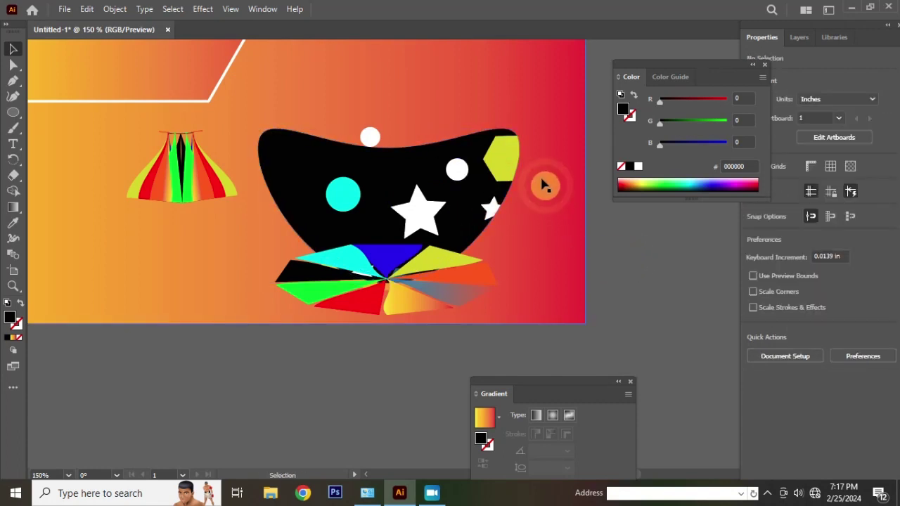
drag(433, 174, 482, 184)
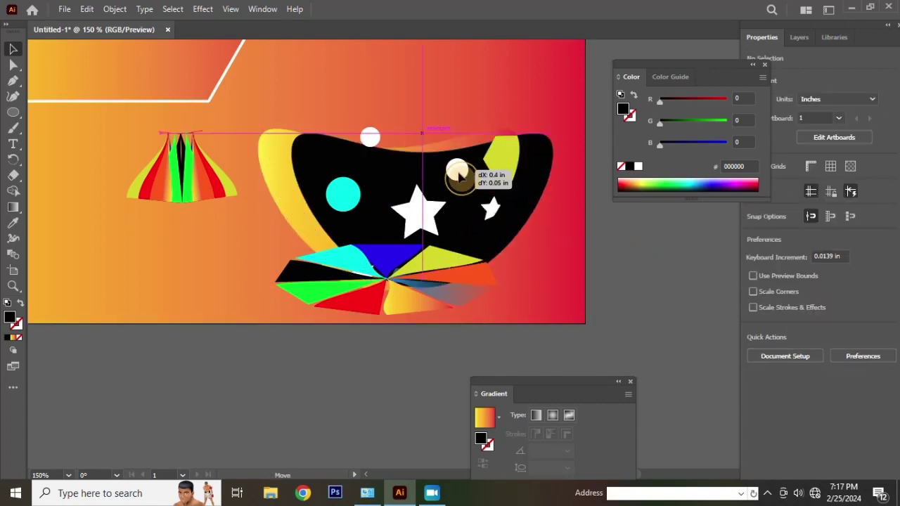
drag(387, 286, 423, 177)
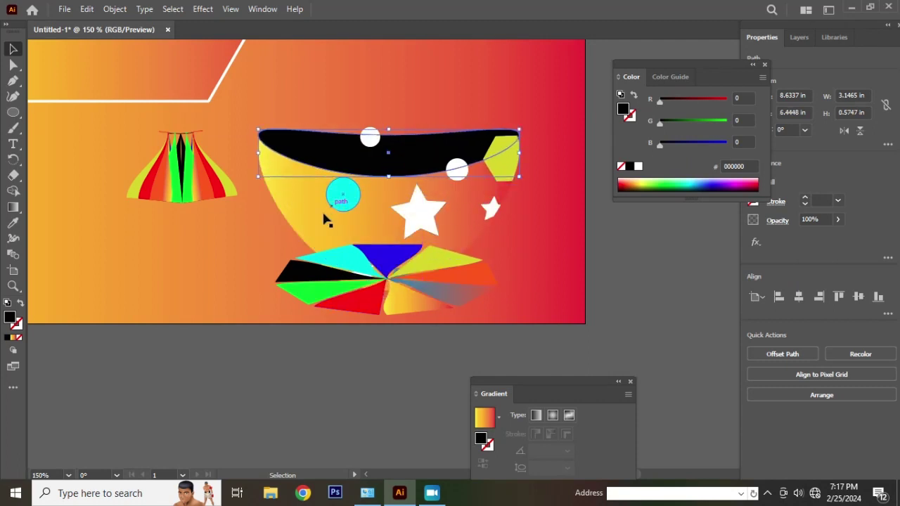
Send the black bowl shape behind the yellow gradient bowl using Arrange
key(a)
drag(324, 220, 379, 260)
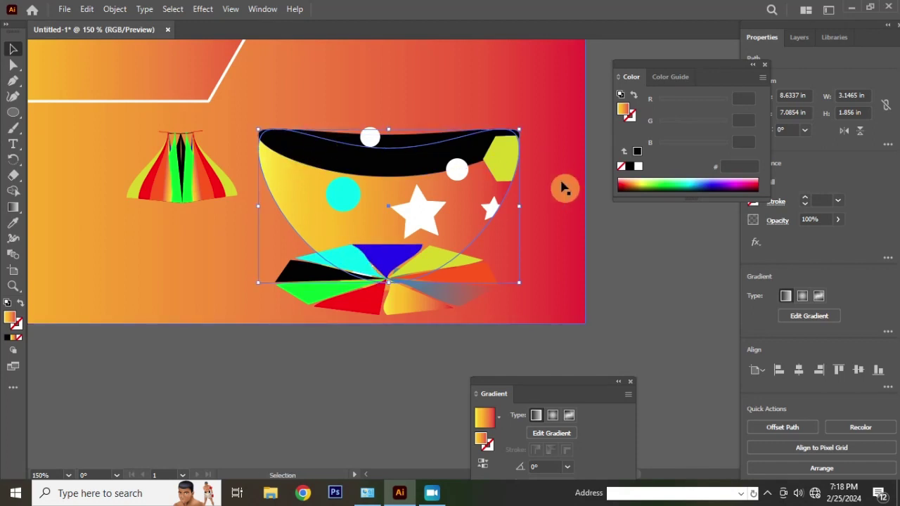
click(638, 279)
click(315, 146)
click(541, 247)
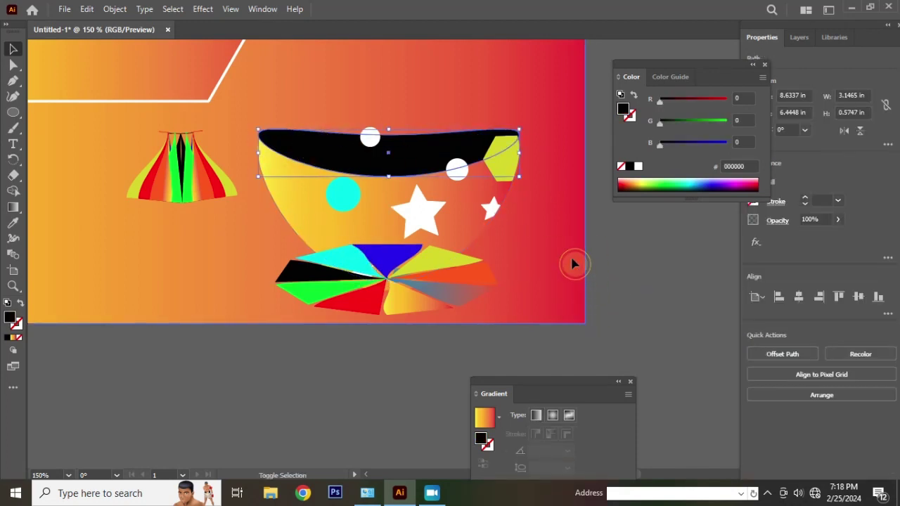
right_click(572, 258)
mouse_move(608, 413)
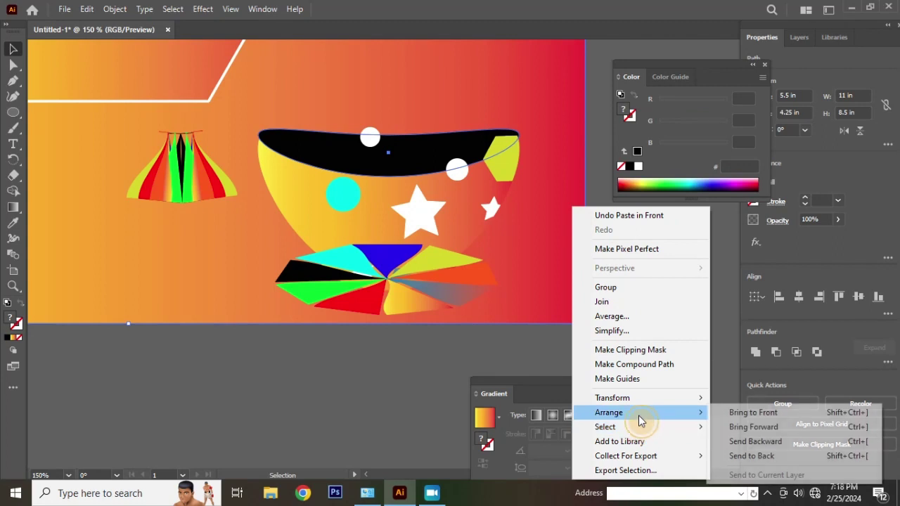
click(747, 443)
Combine the black and yellow bowl shapes into a compound path
click(647, 270)
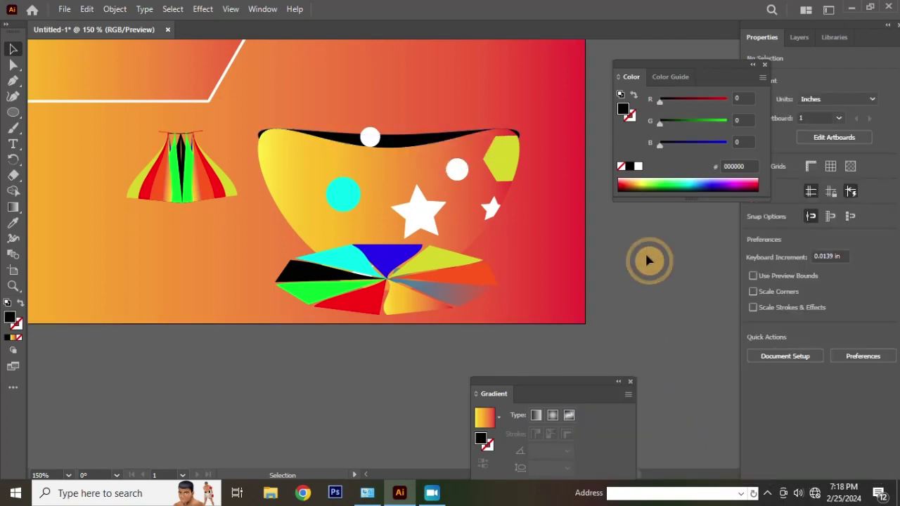
click(333, 137)
shift+click(287, 189)
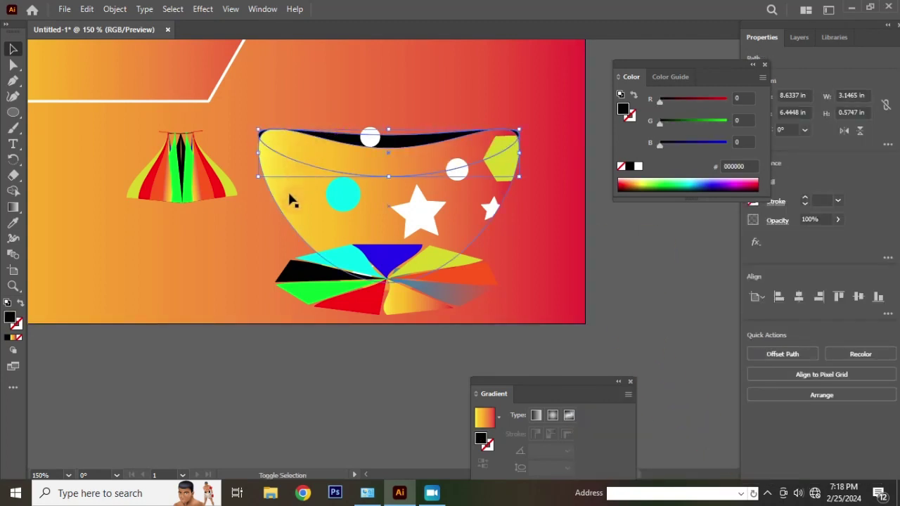
right_click(288, 190)
click(354, 355)
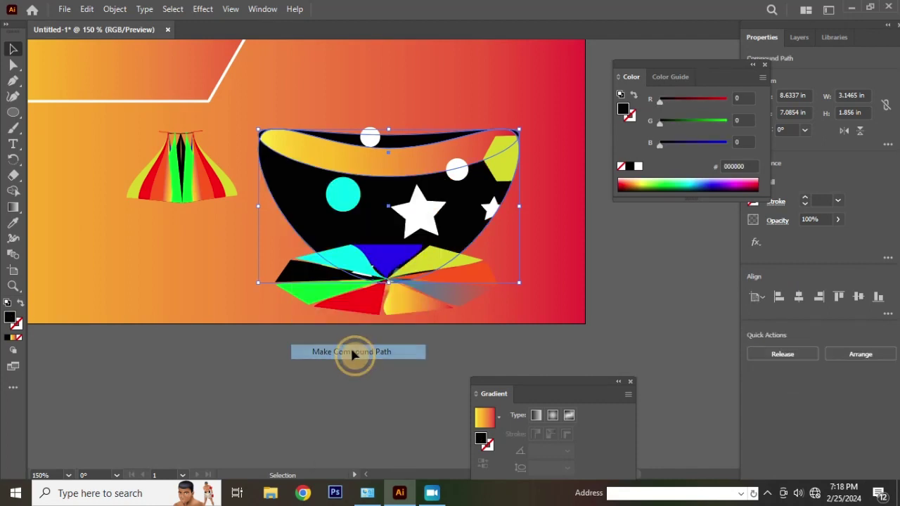
Undo the stray yellow band move and the combining of the bowl shapes
click(632, 259)
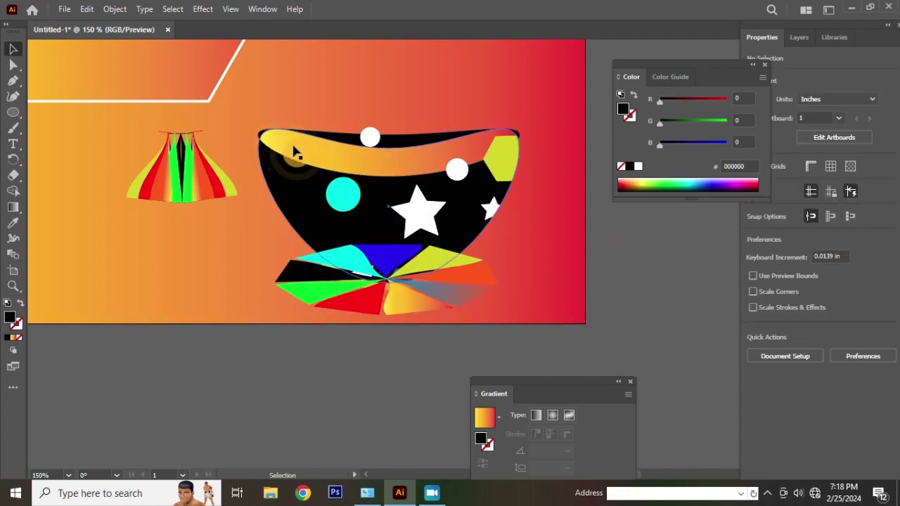
drag(293, 151, 237, 207)
key(ctrl+z)
key(a)
key(v)
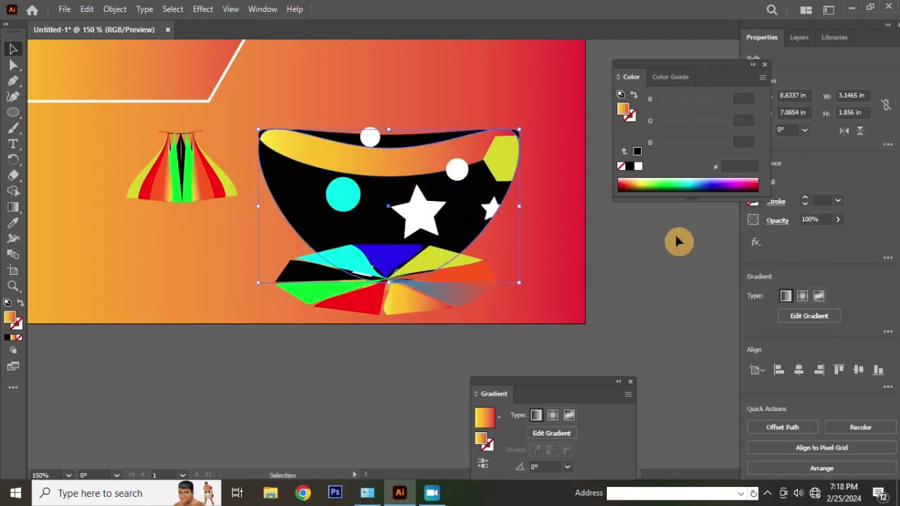
click(648, 247)
click(329, 172)
key(ctrl+shift+bracketleft)
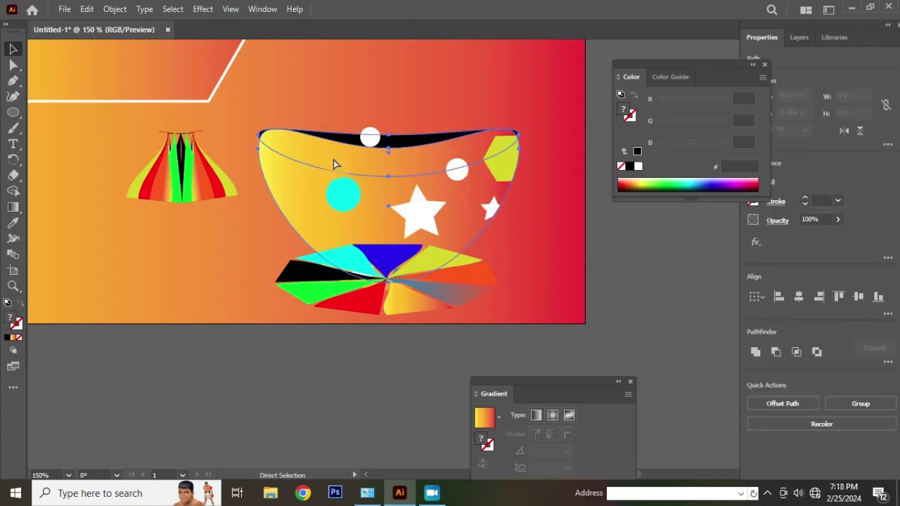
click(633, 260)
Flatten, enlarge and heighten the black rim, then compound it with the yellow bowl
drag(349, 142, 421, 194)
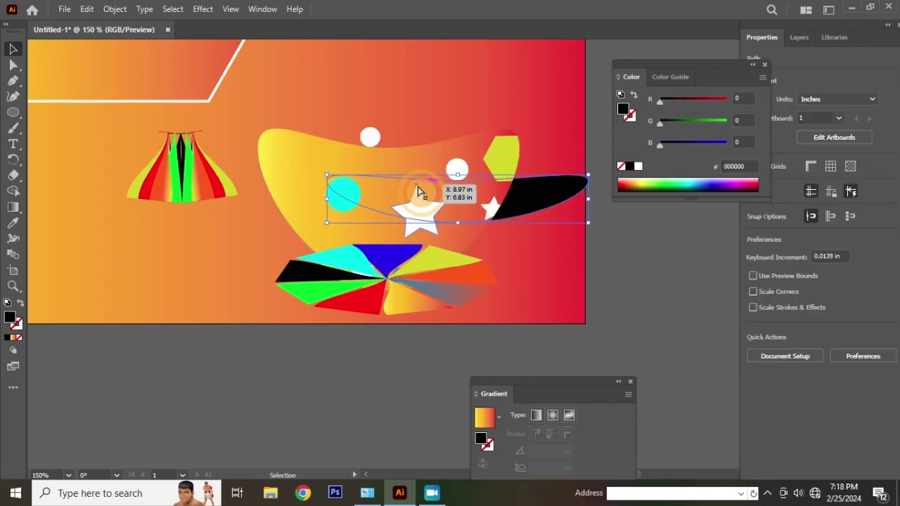
key(ctrl+z)
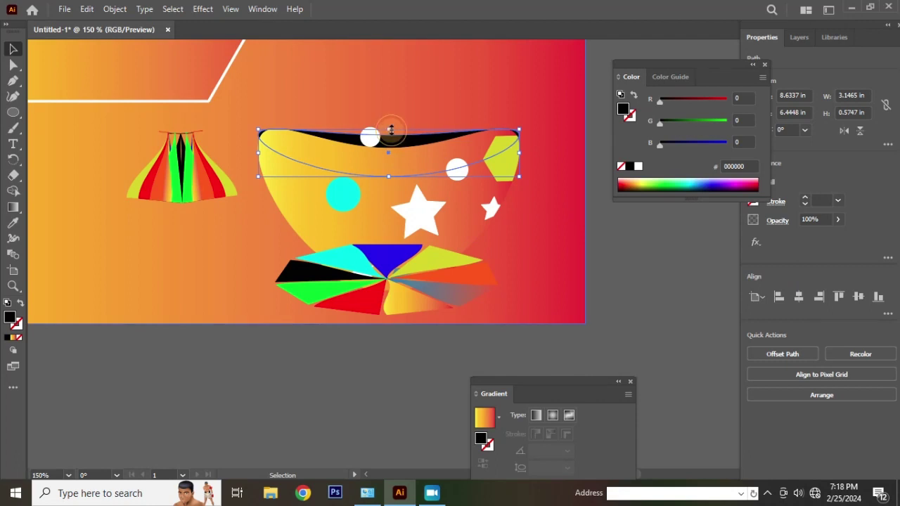
drag(391, 131, 392, 142)
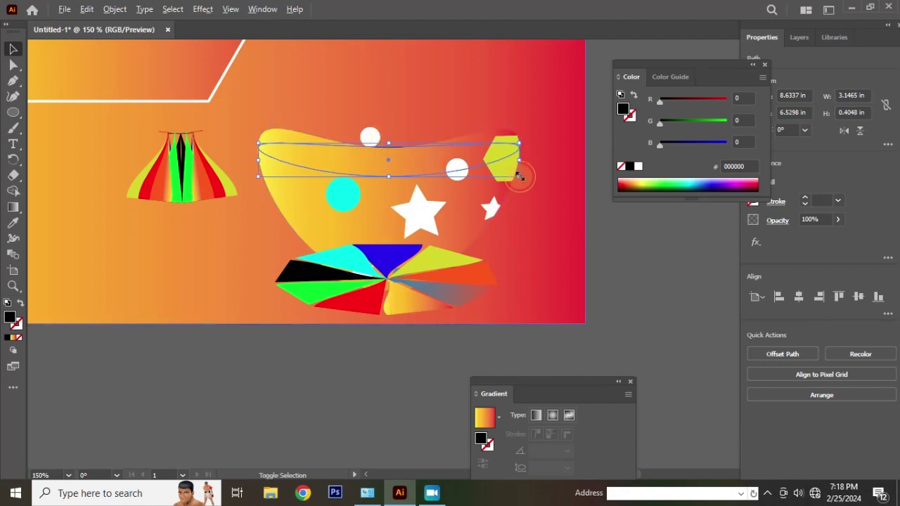
drag(520, 177, 558, 217)
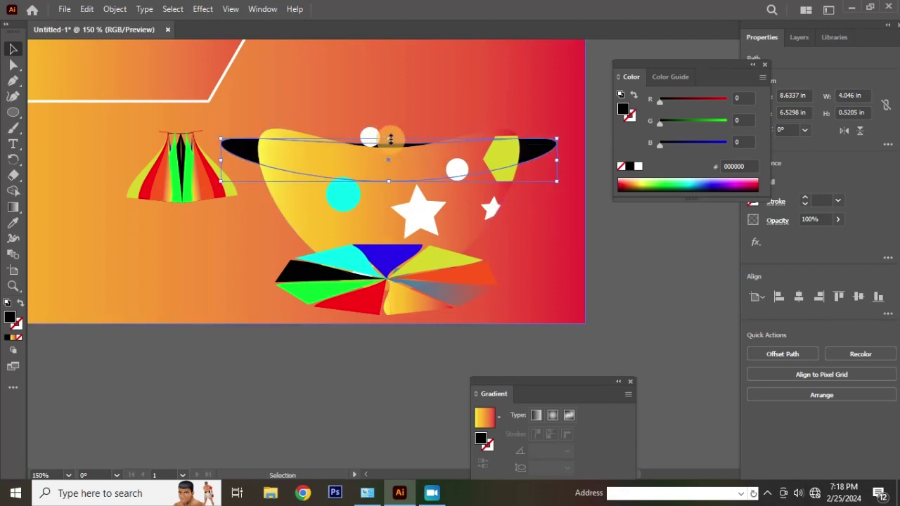
drag(390, 139, 395, 104)
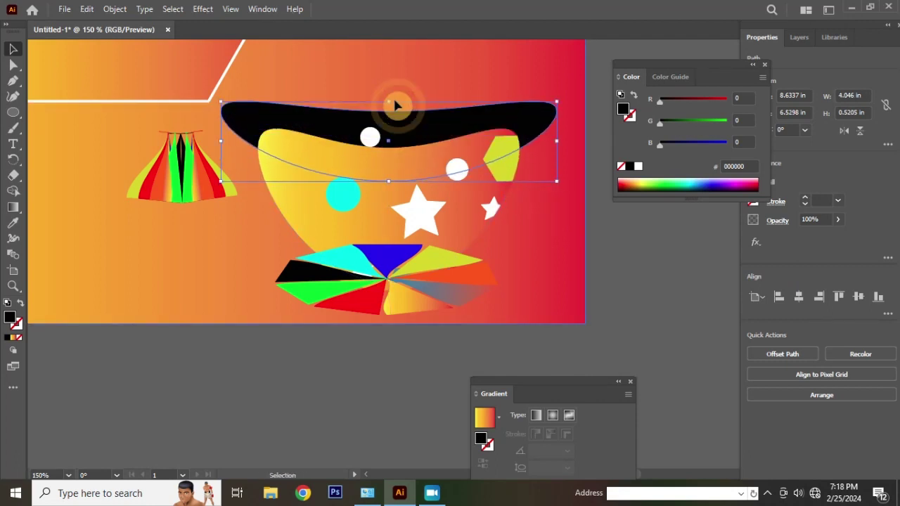
shift+click(302, 210)
right_click(303, 209)
click(387, 364)
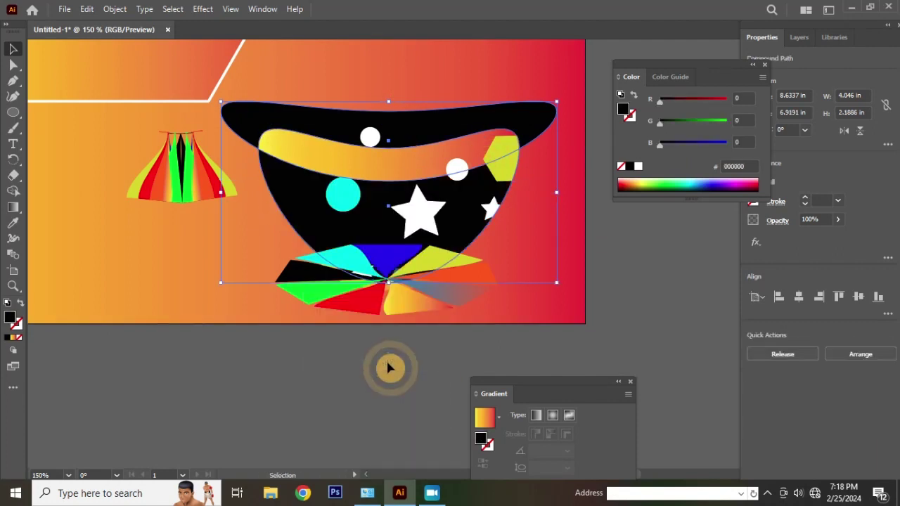
Undo the band moves and the compound path, restoring the solid black top band
click(631, 253)
drag(301, 157, 435, 181)
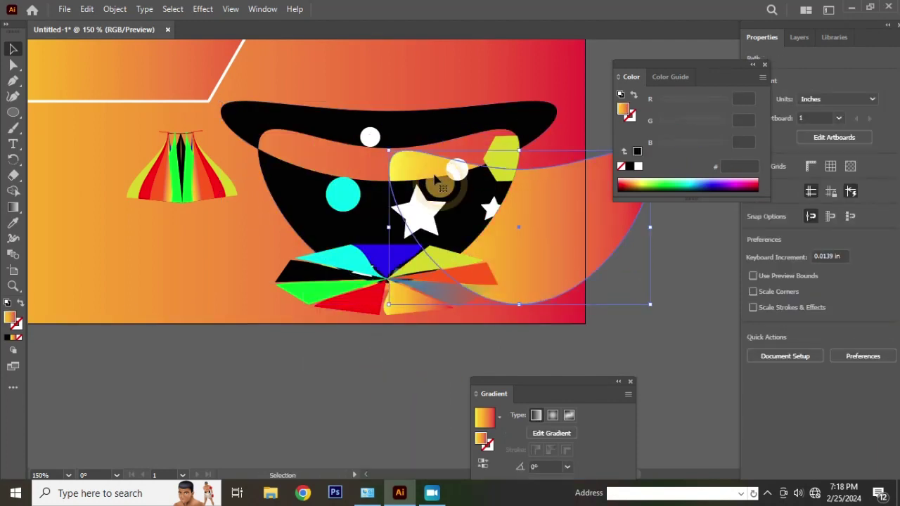
key(ctrl+z)
click(659, 263)
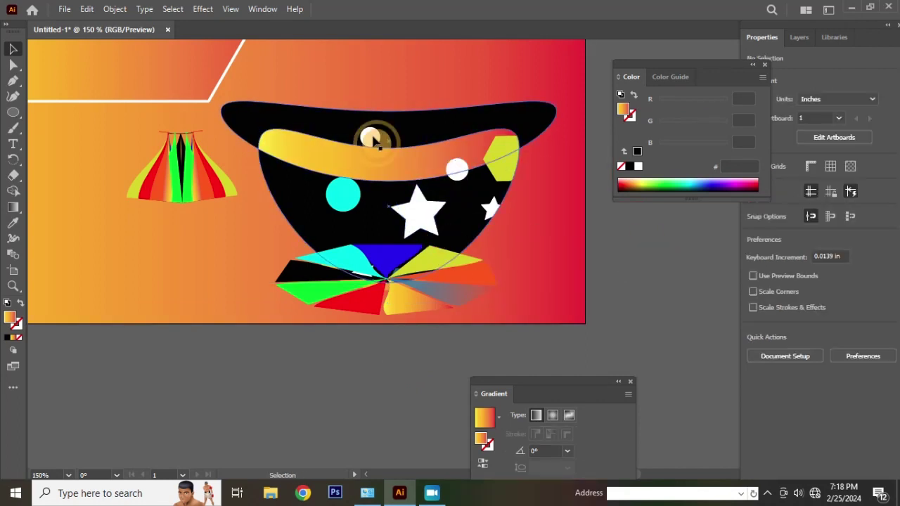
drag(291, 150, 498, 243)
key(ctrl+z)
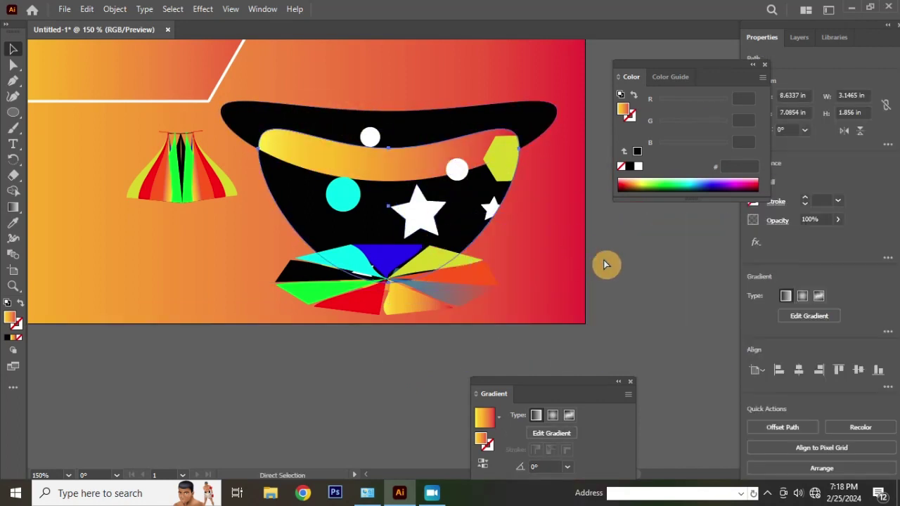
key(ctrl+z)
click(609, 253)
key(ctrl+z)
click(613, 253)
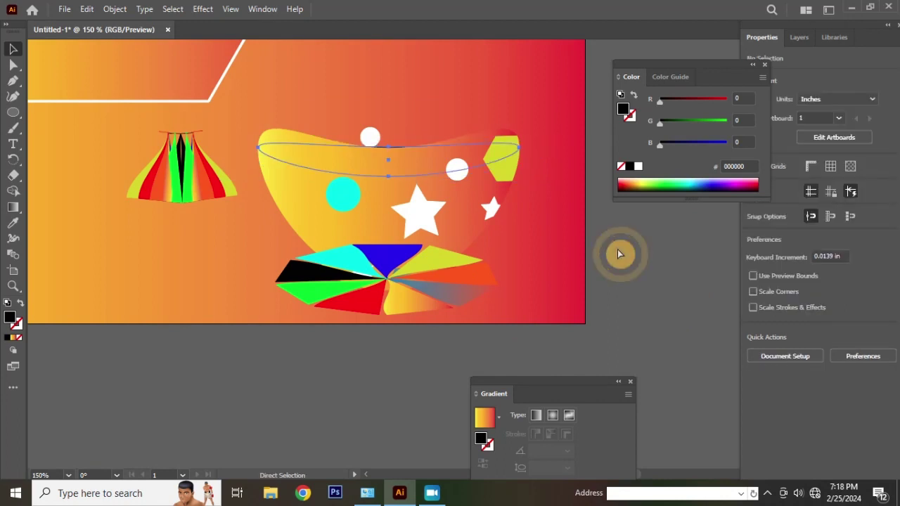
key(ctrl+z)
key(ctrl+shift+z)
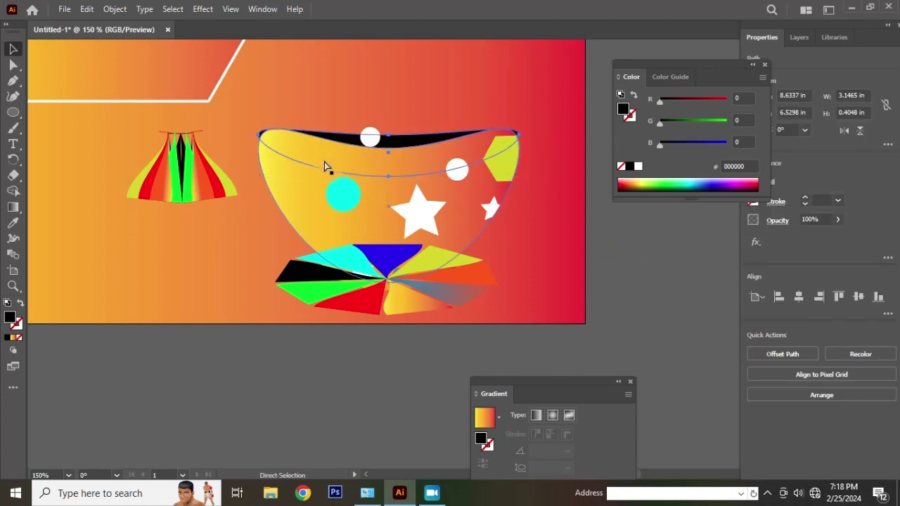
Squash the black top band's height and narrow it into a slim rim
click(352, 161)
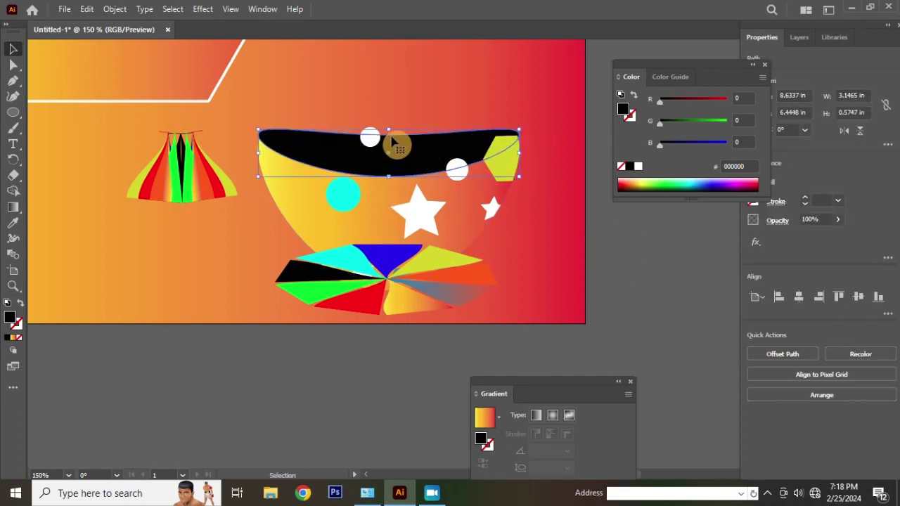
drag(391, 130, 397, 124)
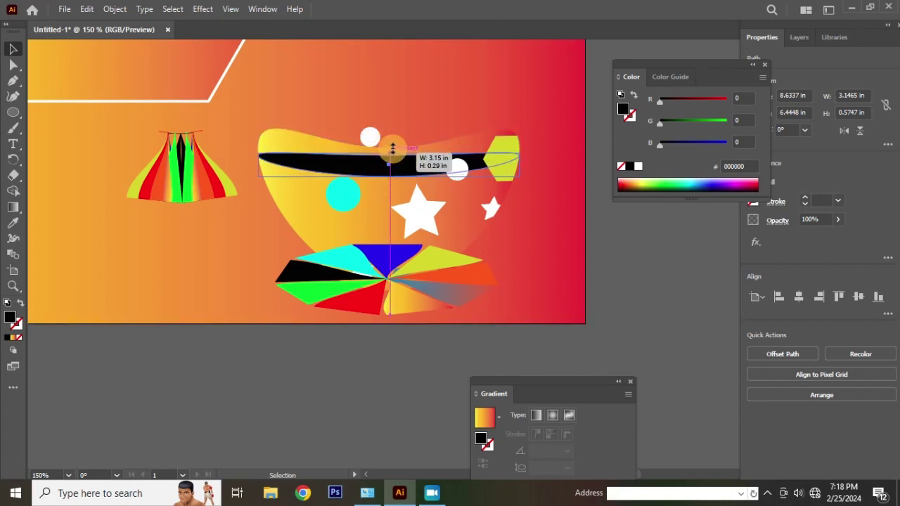
drag(259, 149, 268, 150)
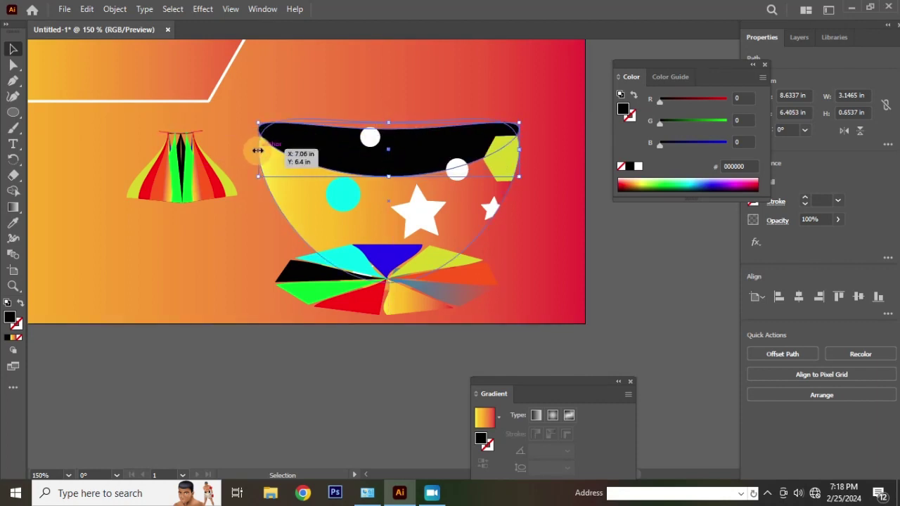
click(620, 246)
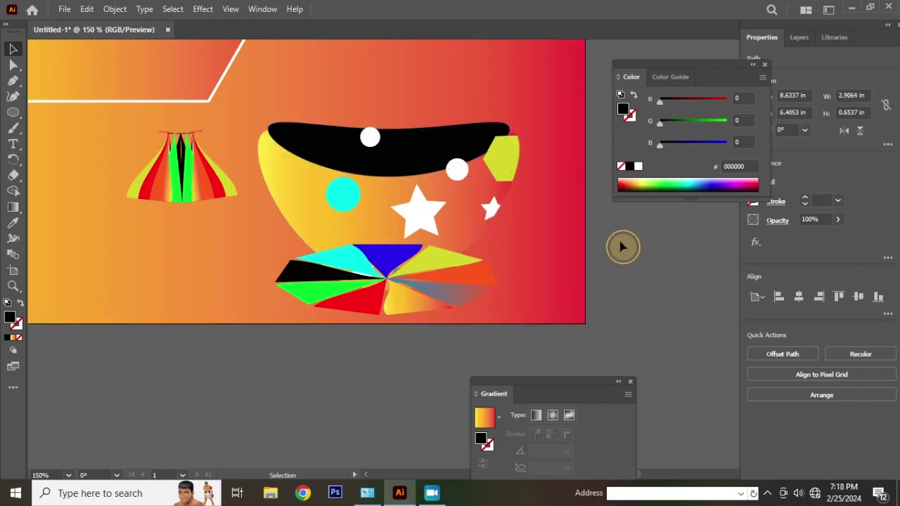
key(ctrl+minus)
key(ctrl+minus)
Send the colourful fan behind the bowl
scroll(392, 187, up, 2)
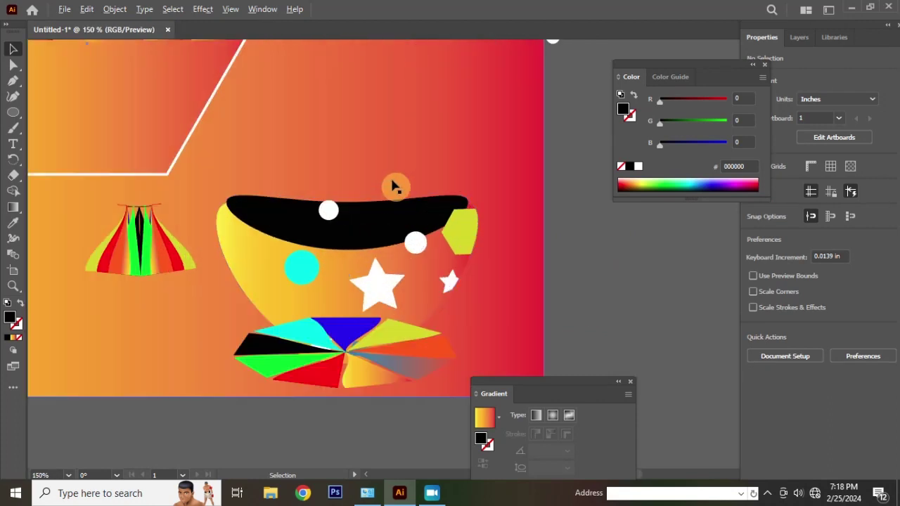
mouse_move(350, 356)
mouse_down()
mouse_move(371, 391)
mouse_move(358, 351)
mouse_up()
right_click(508, 269)
mouse_move(542, 412)
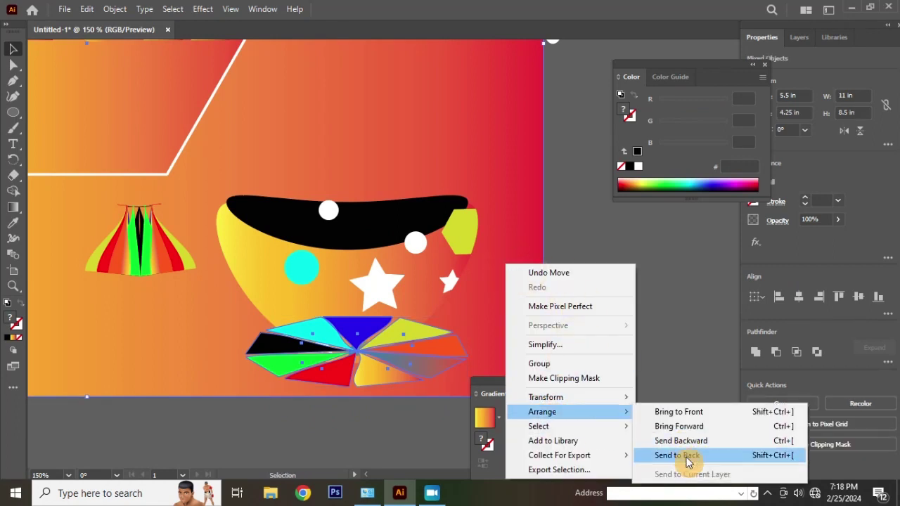
click(679, 455)
click(628, 295)
Move the fan onto the bowl rim and enlarge it to about 3.3 in wide
scroll(437, 212, down, 2)
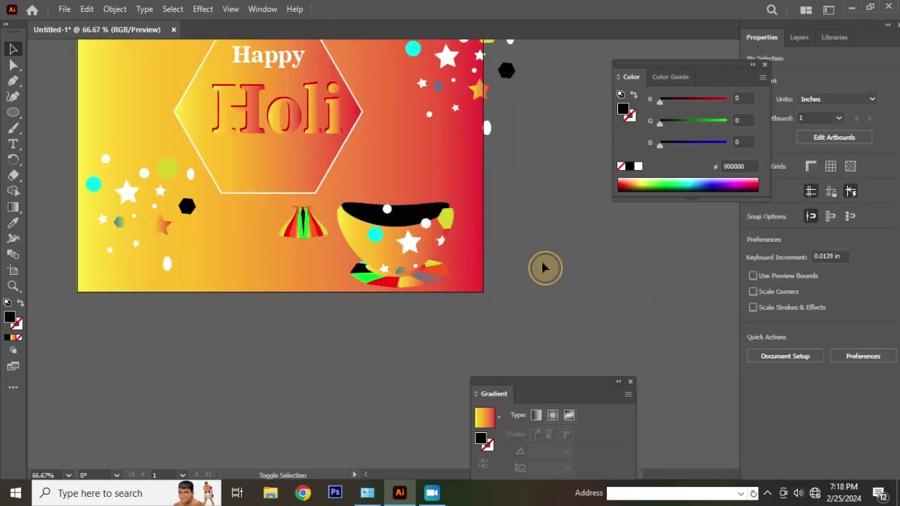
alt+scroll(440, 221, up, 3)
drag(150, 241, 348, 191)
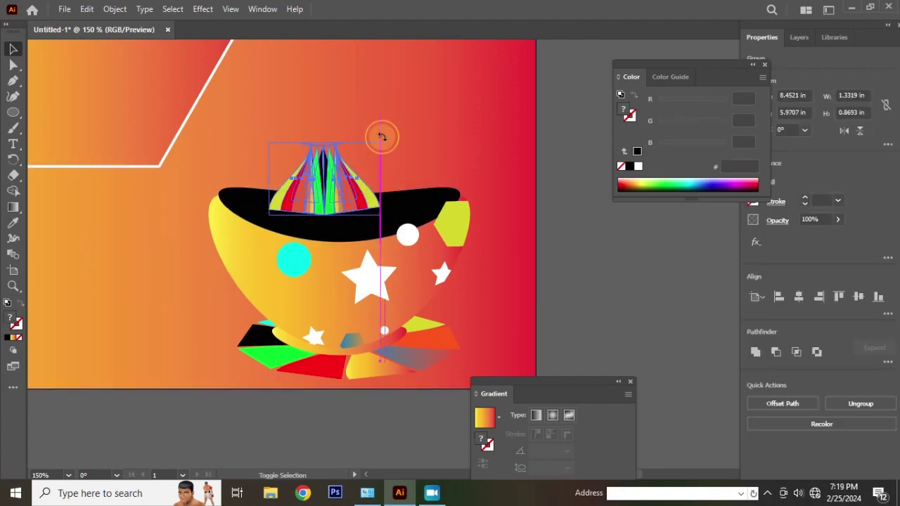
drag(379, 143, 405, 126)
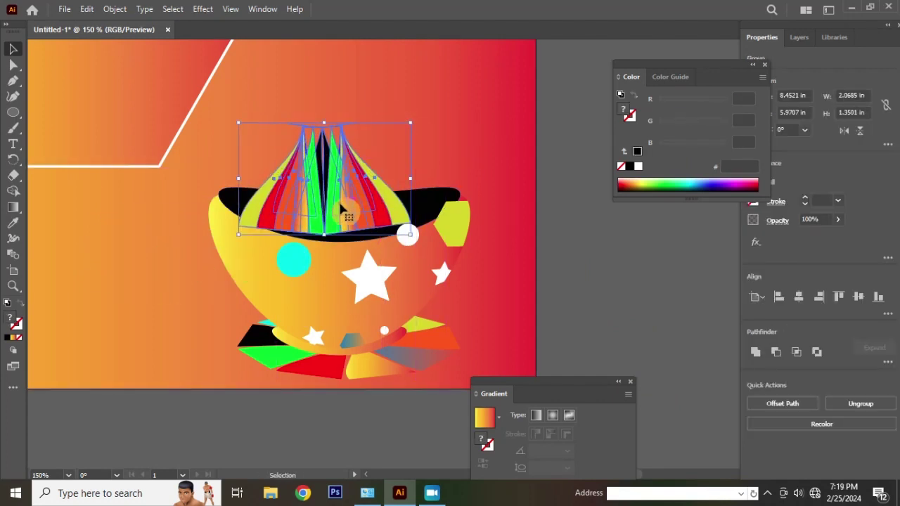
drag(338, 202, 352, 198)
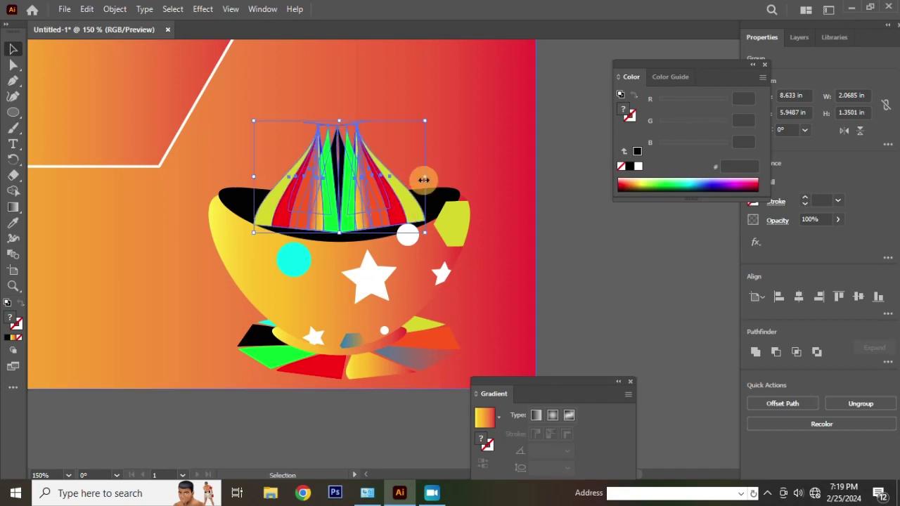
drag(424, 180, 446, 170)
drag(387, 221, 387, 213)
drag(449, 170, 476, 169)
drag(341, 225, 339, 243)
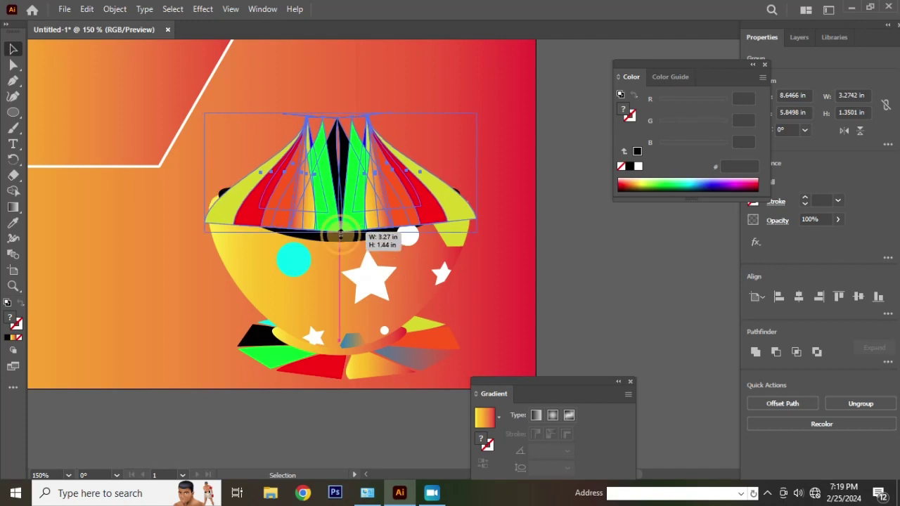
click(492, 241)
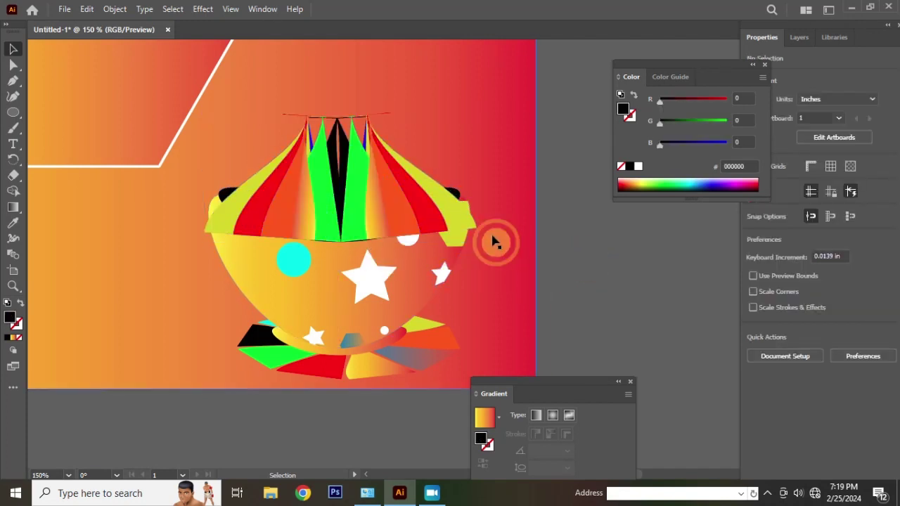
Widen the pot bowl and fan together
scroll(431, 232, down, 2)
scroll(342, 226, up, 2)
click(361, 272)
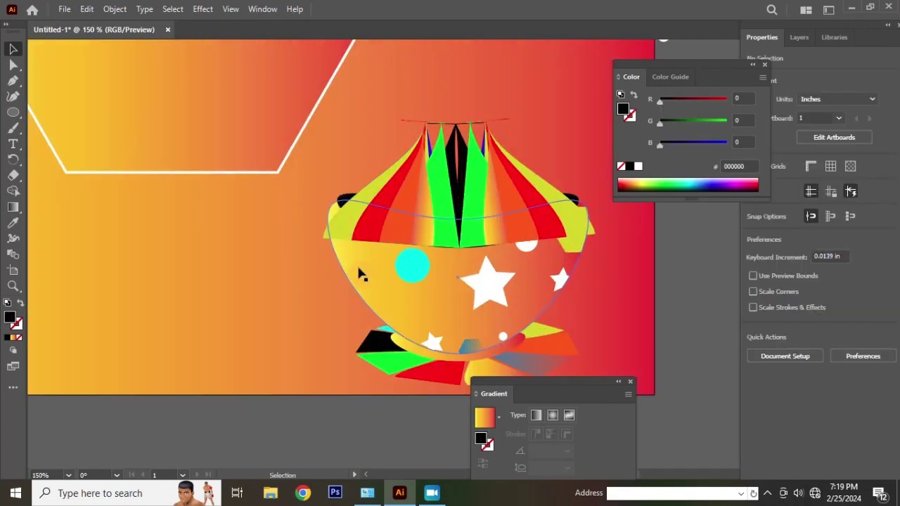
shift+click(343, 202)
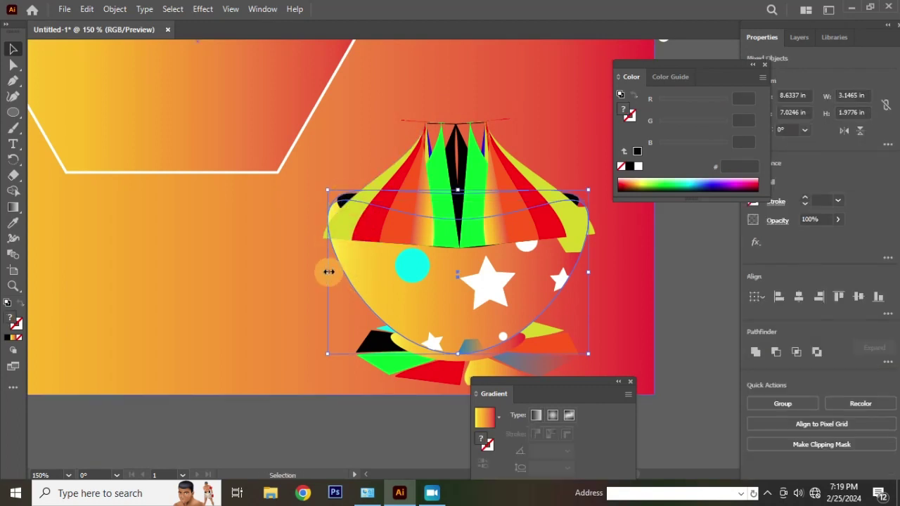
drag(328, 272, 319, 271)
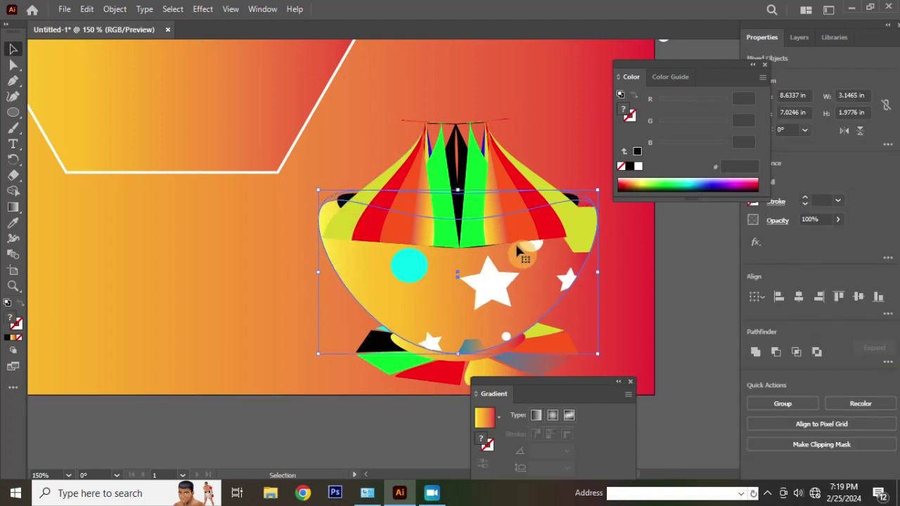
click(689, 253)
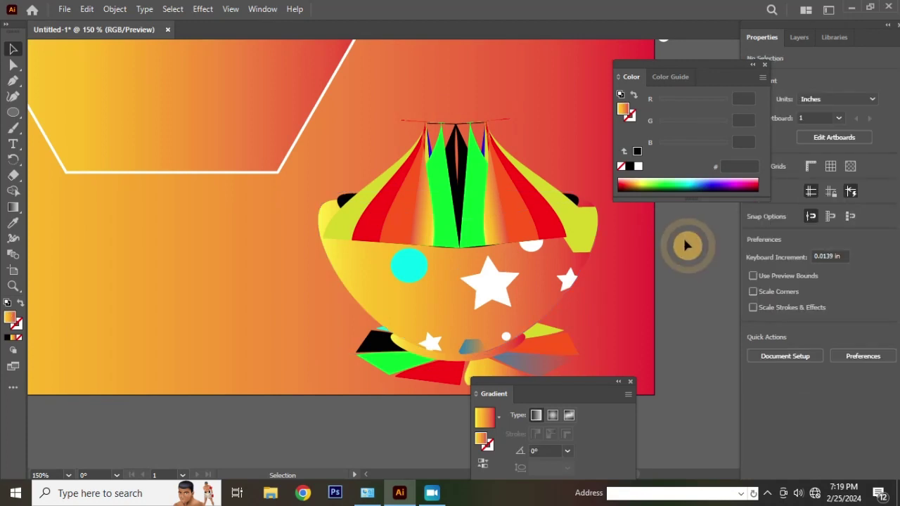
Widen the black rim ellipse to match the bowl and flatten its top
click(576, 201)
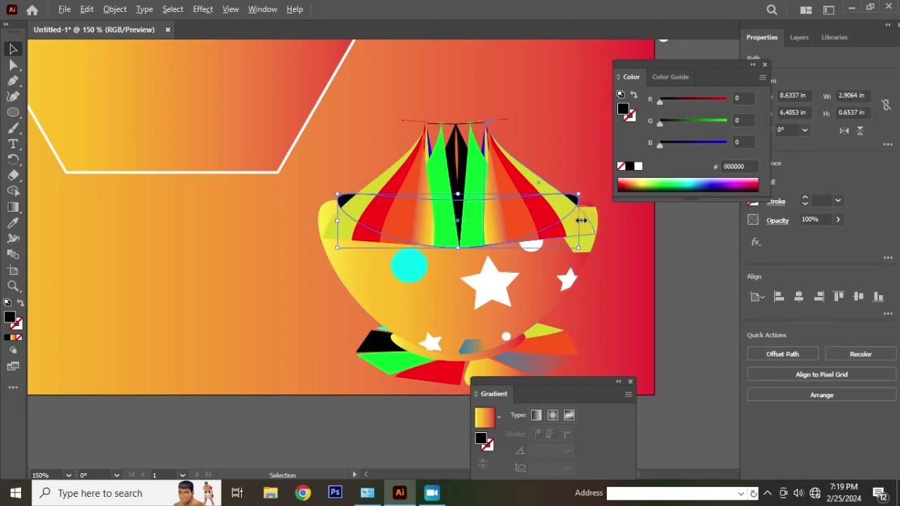
drag(581, 220, 597, 221)
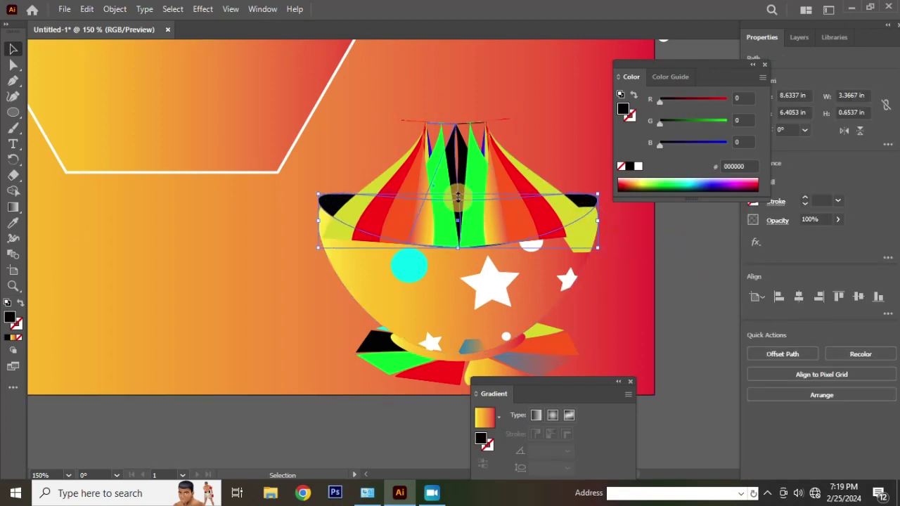
drag(458, 198, 457, 203)
click(685, 246)
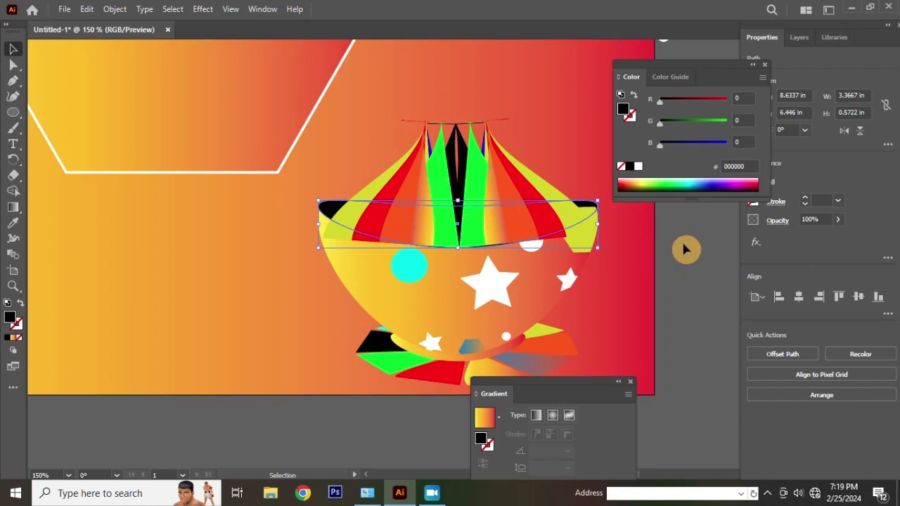
Shorten the fan group to about 1.09 in tall, then make it slightly taller
scroll(362, 239, down, 2)
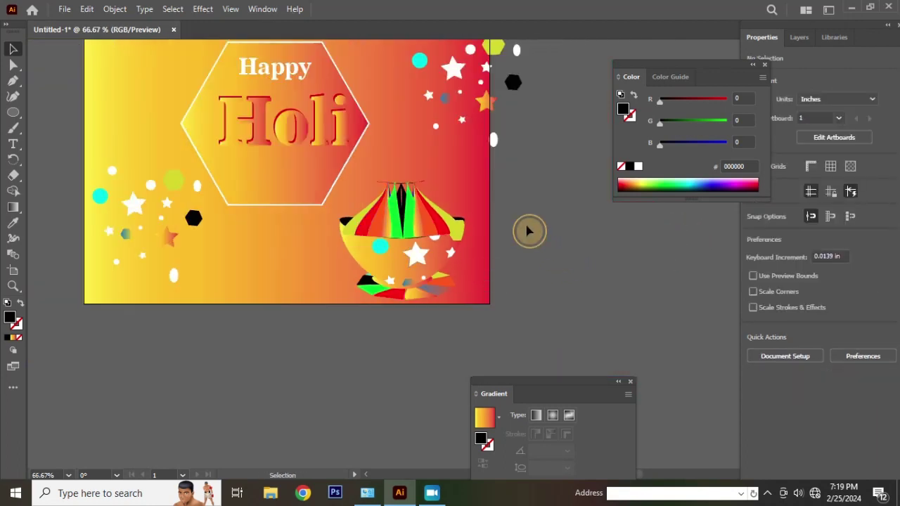
scroll(392, 227, up, 2)
click(419, 251)
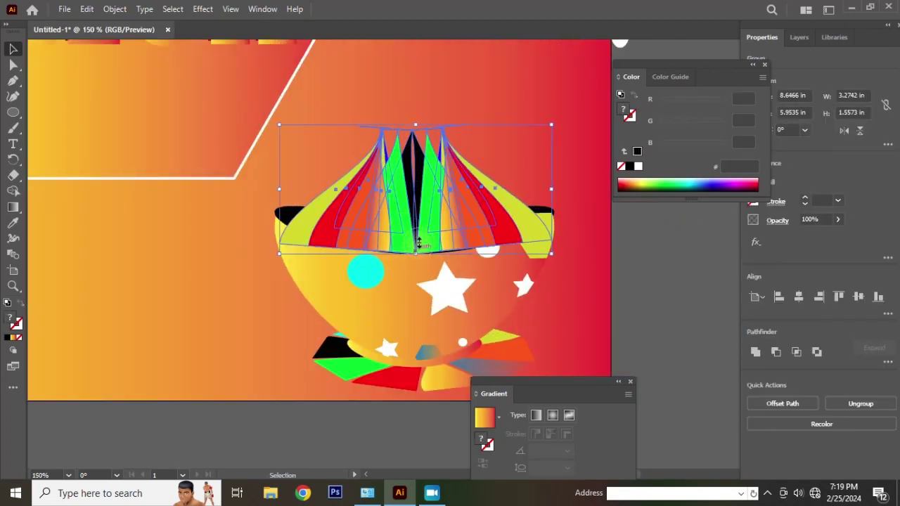
drag(419, 243, 426, 218)
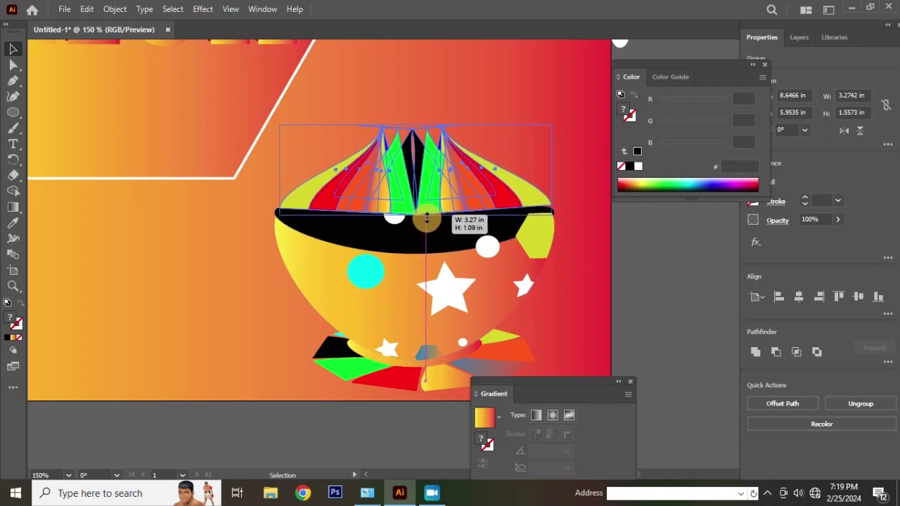
click(654, 255)
scroll(371, 237, down, 2)
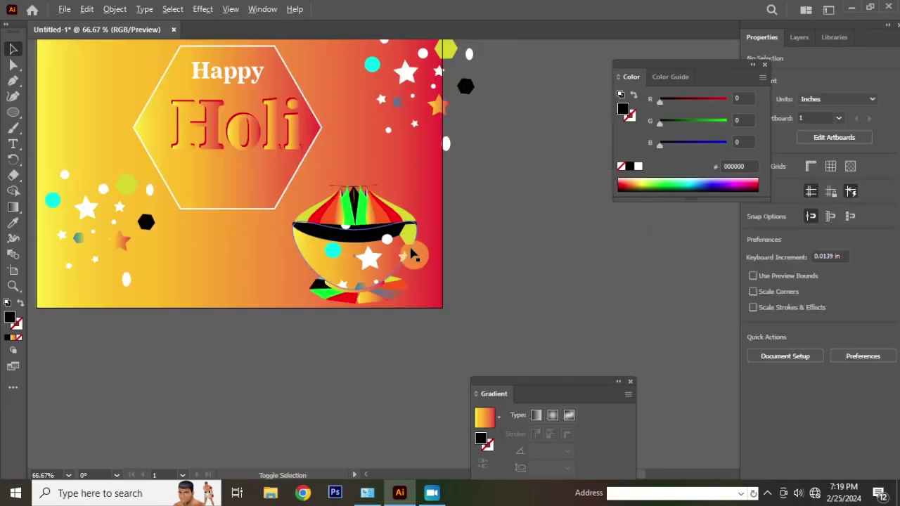
scroll(413, 254, up, 1)
scroll(388, 219, up, 3)
click(387, 185)
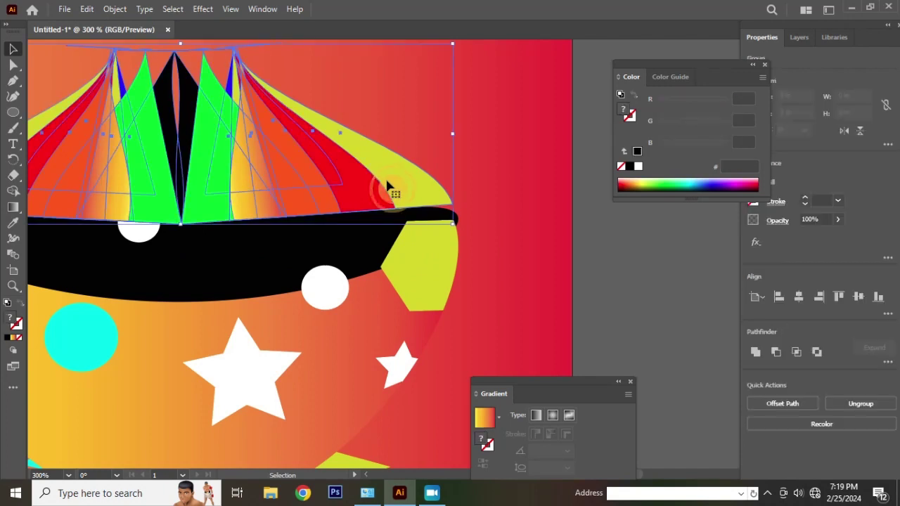
click(175, 225)
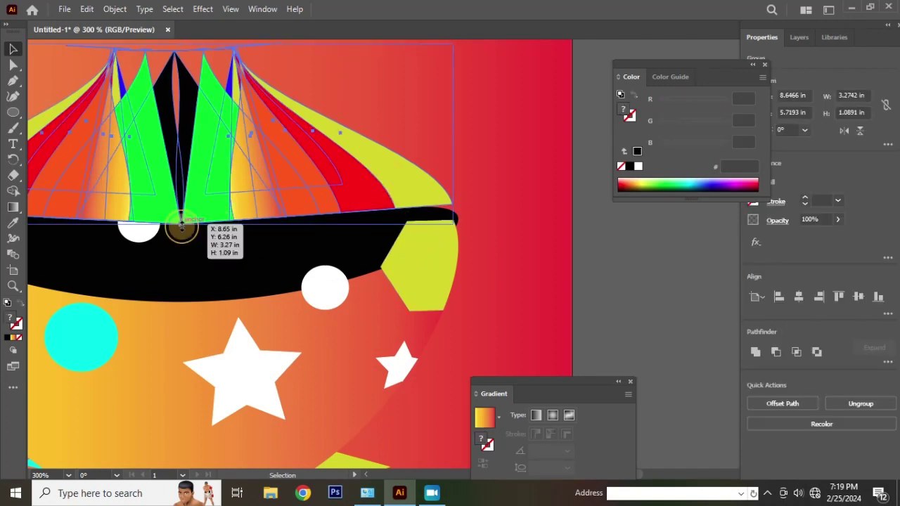
drag(181, 227, 181, 236)
Horizontally centre the fan group and black rim with Horizontal Align Center
scroll(394, 232, down, 2)
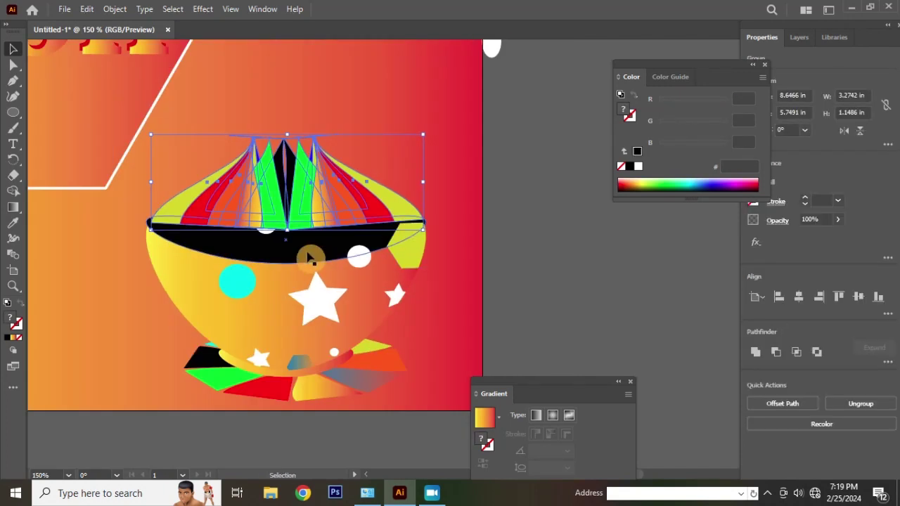
shift+click(310, 258)
click(799, 296)
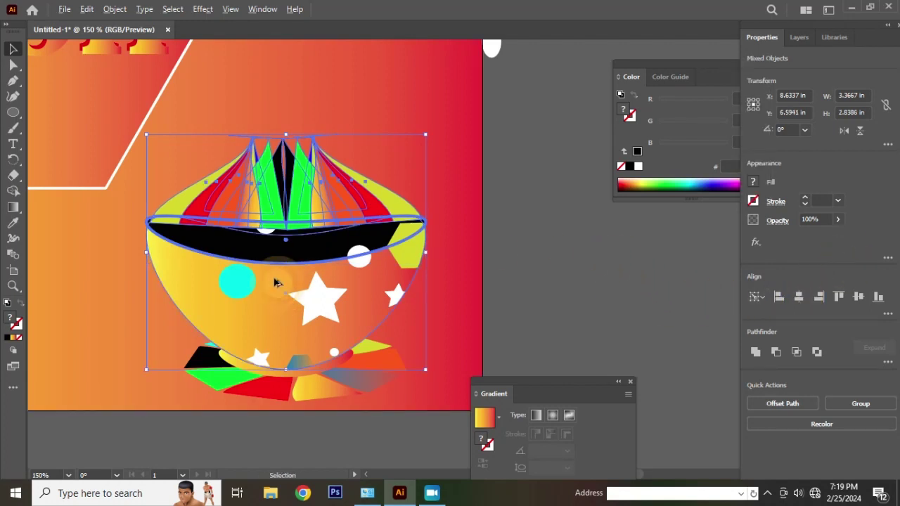
click(476, 226)
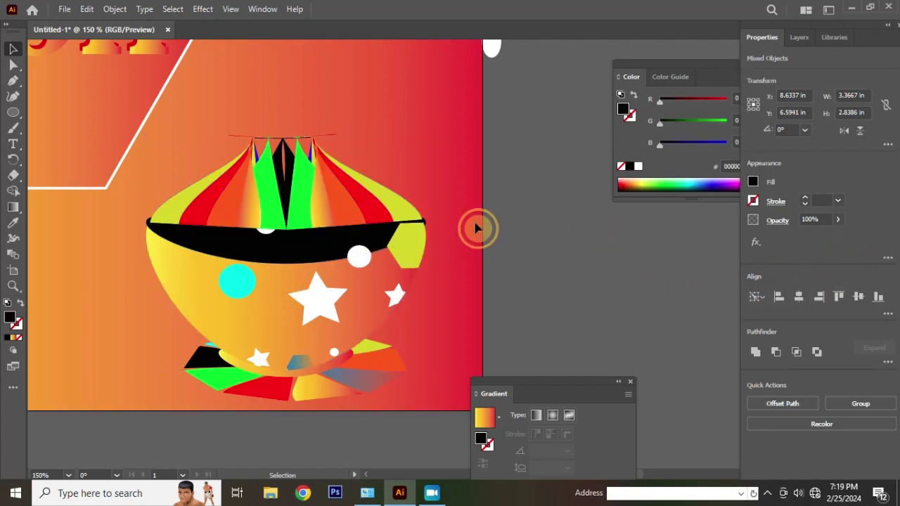
Try moving the black rim band right, then undo it
scroll(476, 226, down, 4)
scroll(429, 193, up, 2)
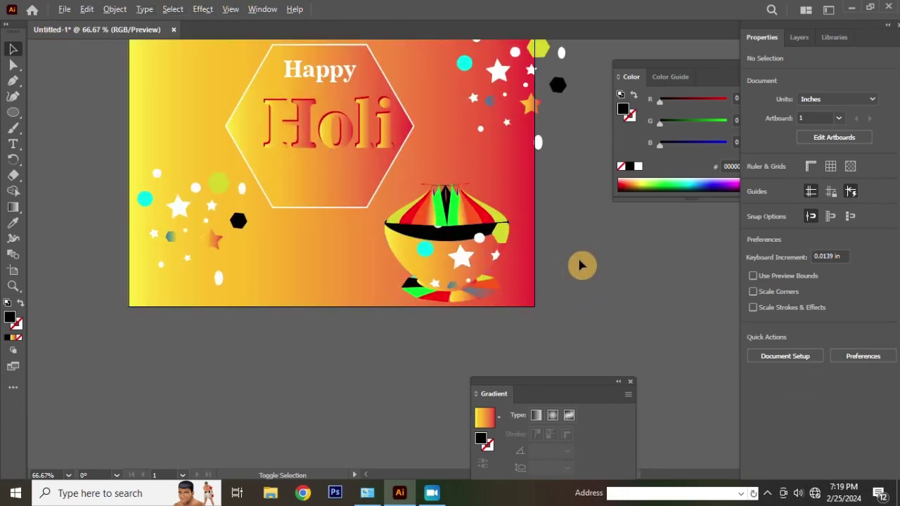
scroll(581, 263, up, 2)
drag(299, 232, 492, 259)
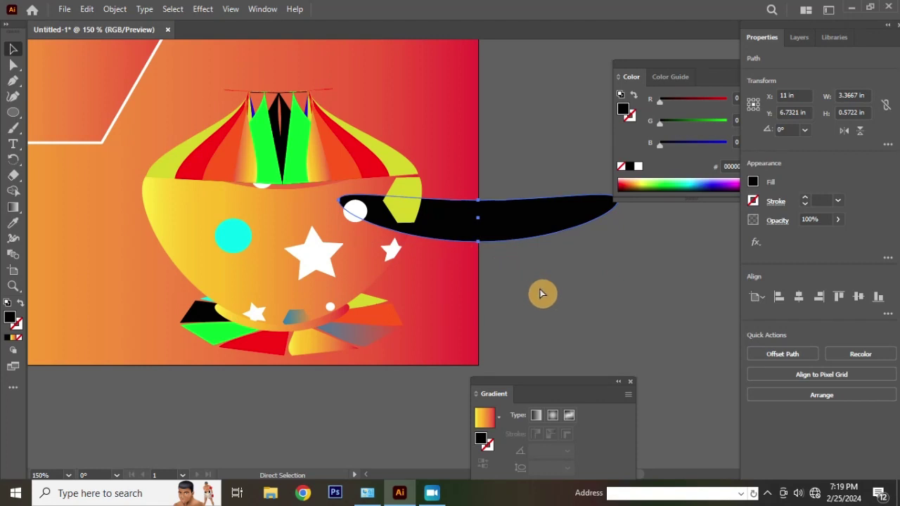
key(ctrl+z)
click(594, 274)
scroll(594, 275, down, 2)
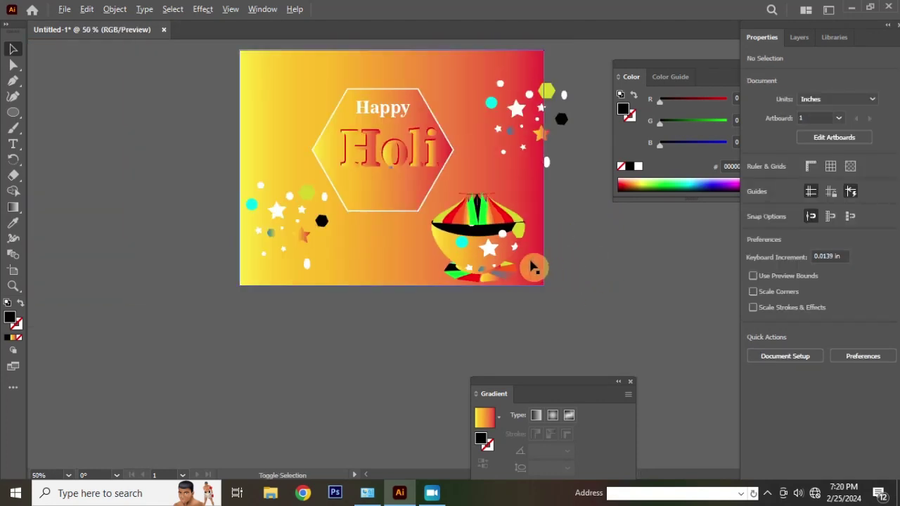
scroll(532, 265, up, 1)
Copy the bowl's orange-yellow gradient onto the rim band with the Eyedropper
click(365, 243)
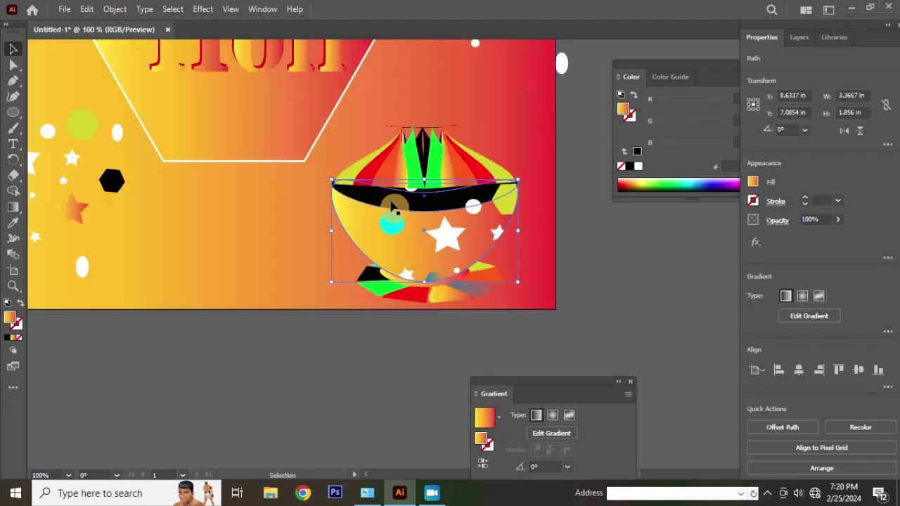
click(394, 202)
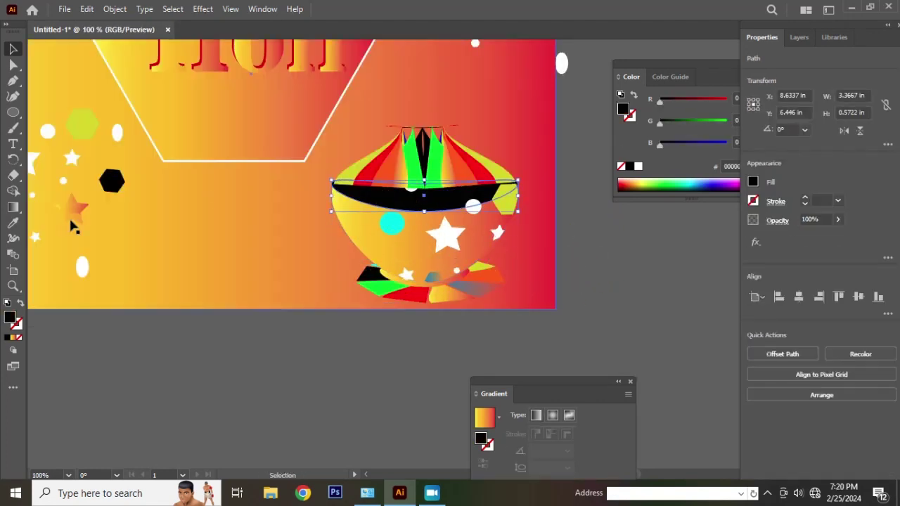
click(422, 229)
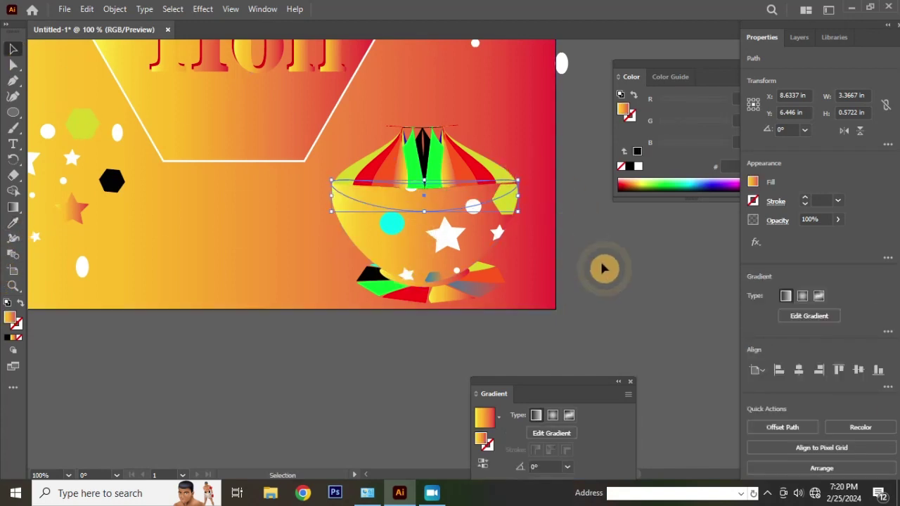
click(602, 267)
Fill the pot bowl with solid black
click(372, 242)
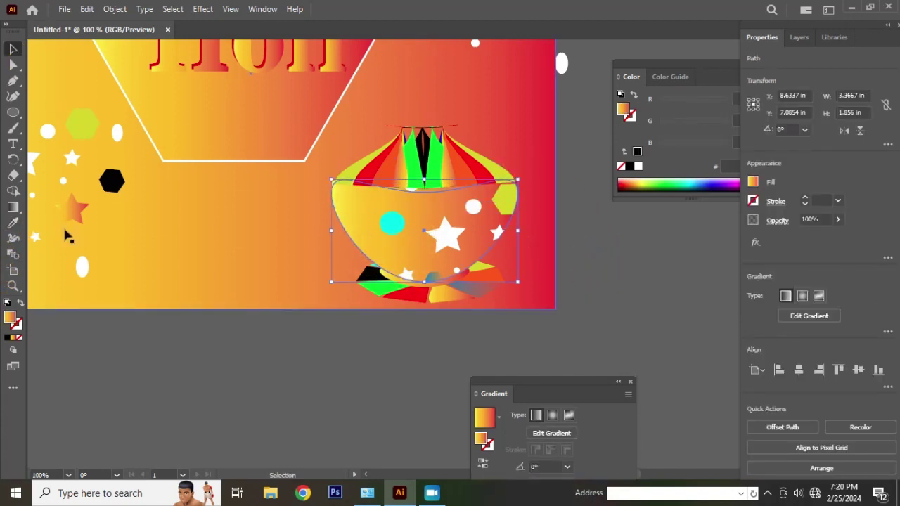
click(637, 151)
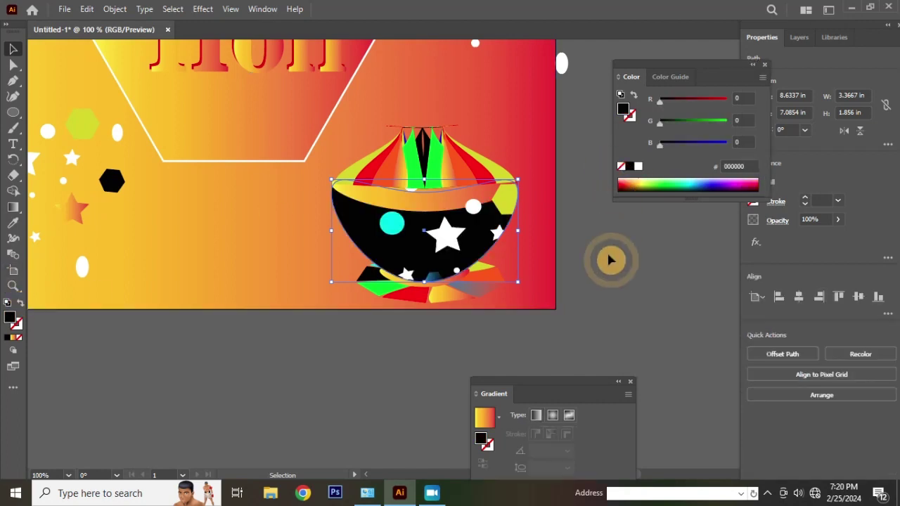
click(621, 283)
scroll(308, 244, down, 3)
scroll(453, 227, up, 1)
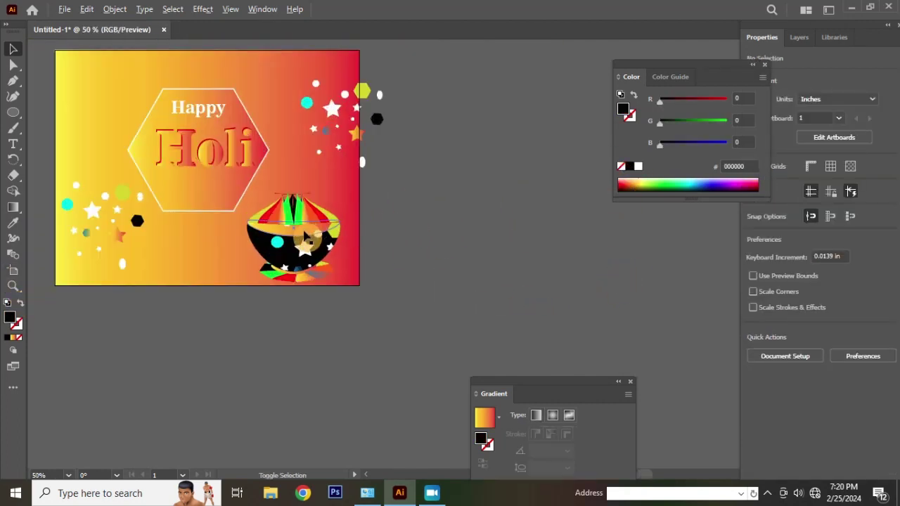
scroll(315, 243, up, 2)
Stretch the pot's striped top slightly taller
click(302, 239)
click(492, 220)
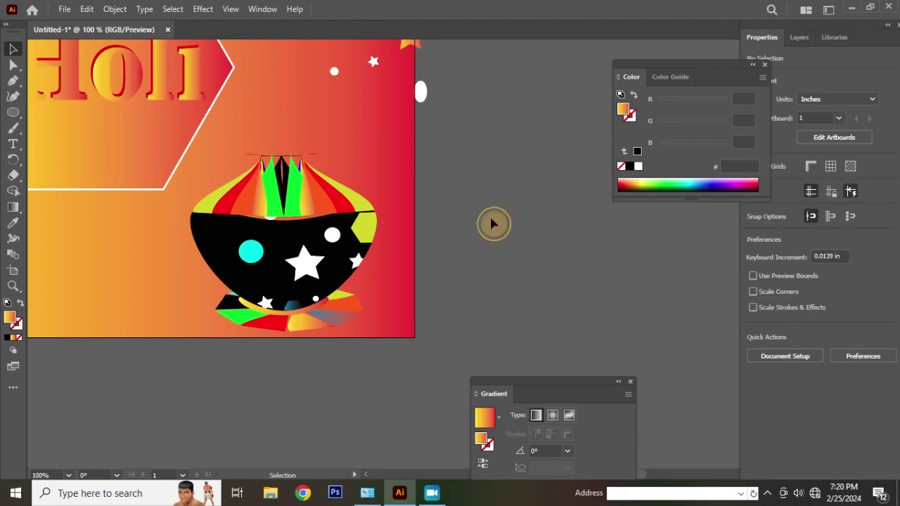
scroll(281, 210, up, 3)
click(328, 205)
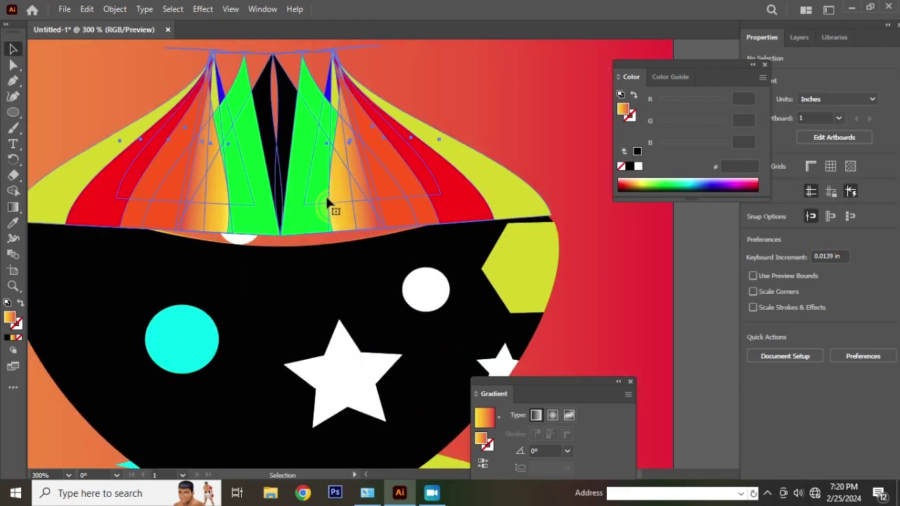
drag(279, 239, 278, 247)
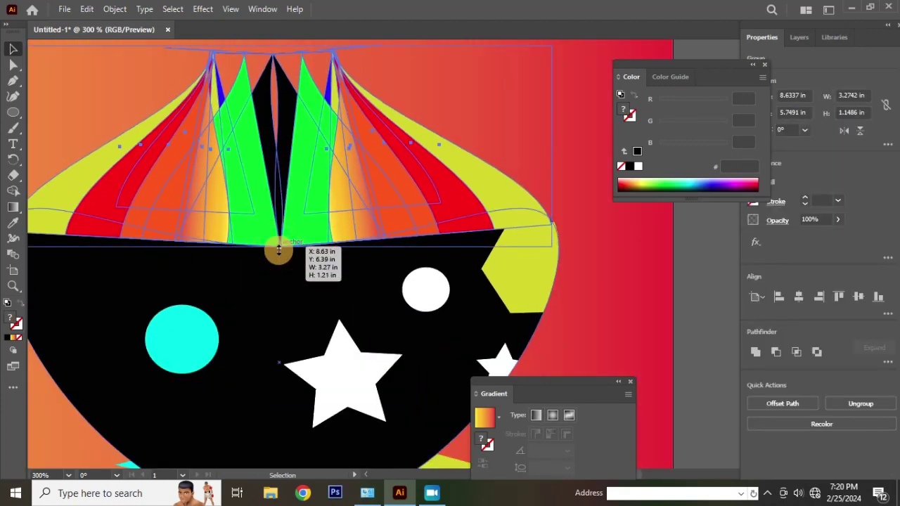
scroll(427, 221, down, 2)
scroll(634, 275, down, 2)
Widen the striped top so it fits the width of the black bowl
click(539, 242)
scroll(539, 241, up, 1)
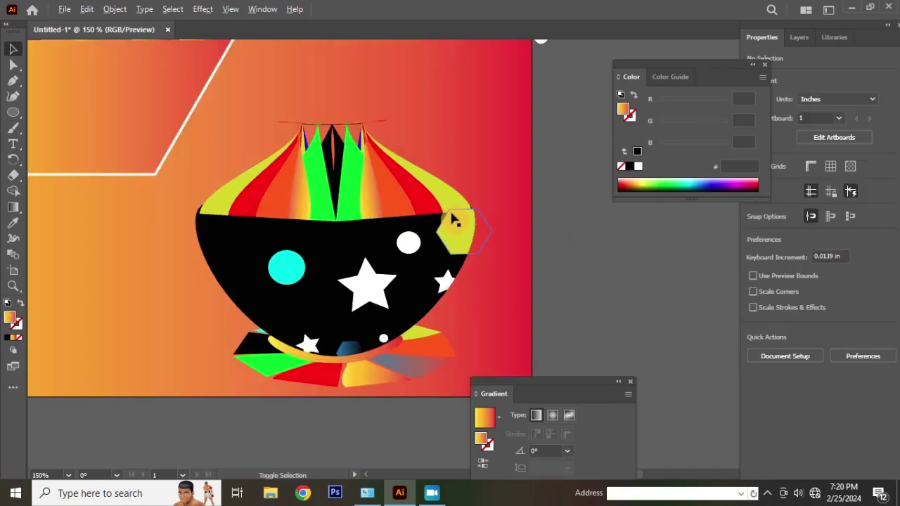
scroll(453, 220, up, 3)
mouse_move(528, 207)
mouse_down()
mouse_move(534, 68)
mouse_move(543, 64)
mouse_up()
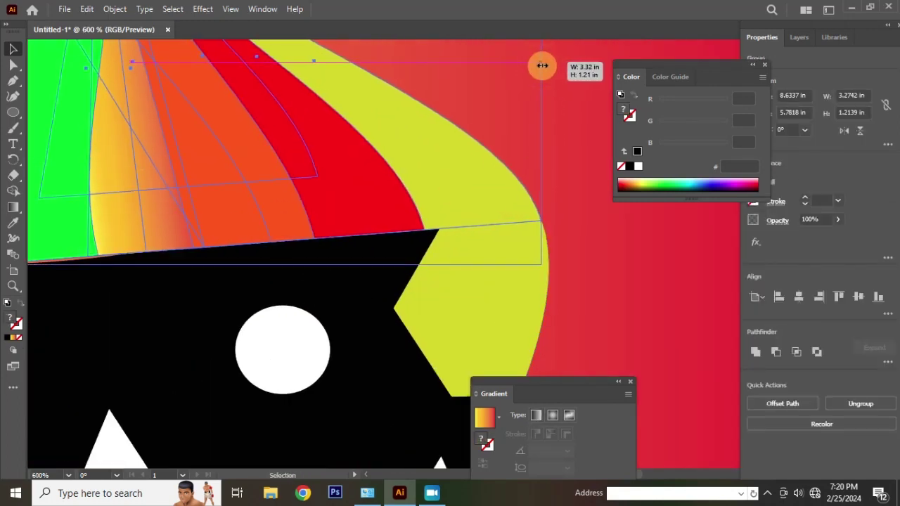
scroll(442, 222, down, 2)
scroll(619, 261, down, 2)
click(618, 261)
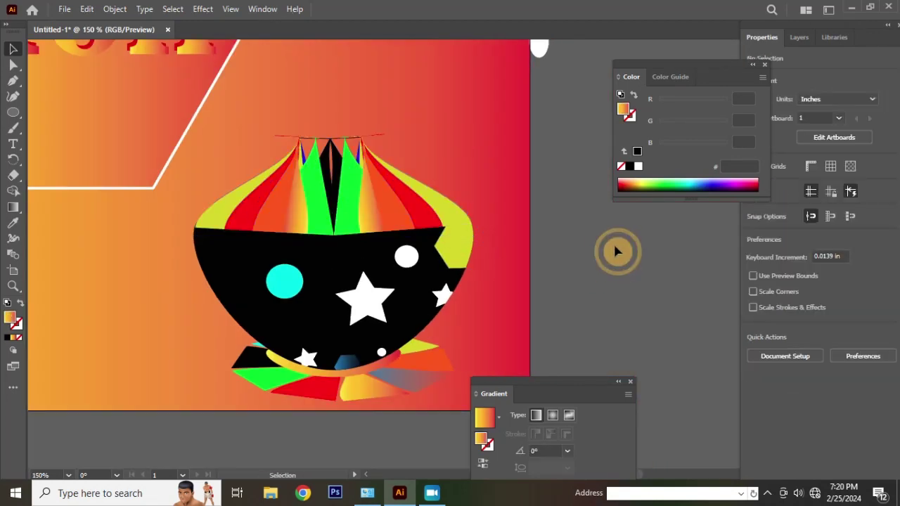
scroll(436, 172, up, 1)
scroll(360, 184, up, 2)
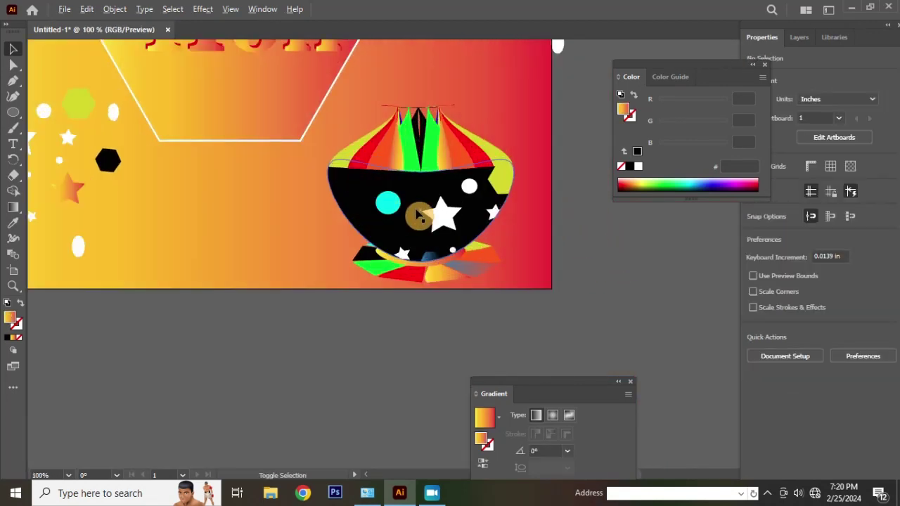
Test-move the pot's upper parts and the black bowl aside, undoing each move
click(452, 191)
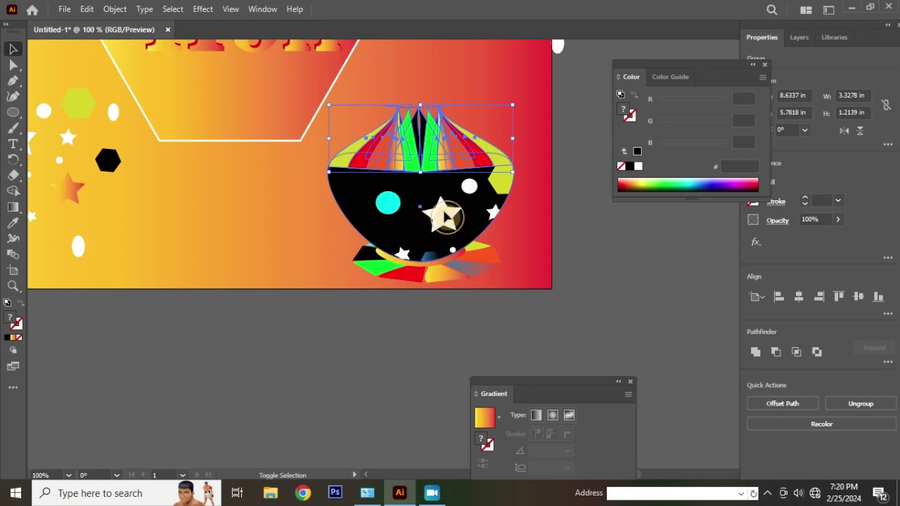
drag(449, 220, 561, 251)
key(ctrl+z)
click(592, 241)
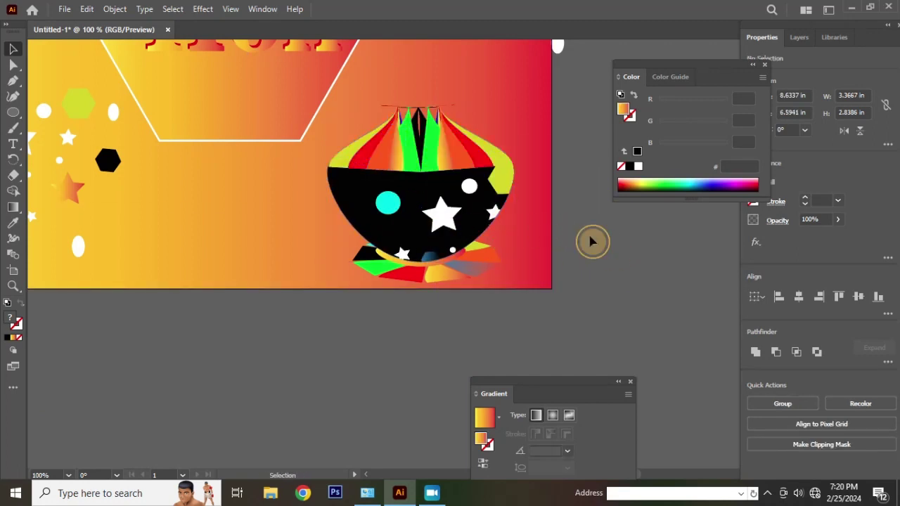
drag(356, 197, 466, 218)
key(ctrl+z)
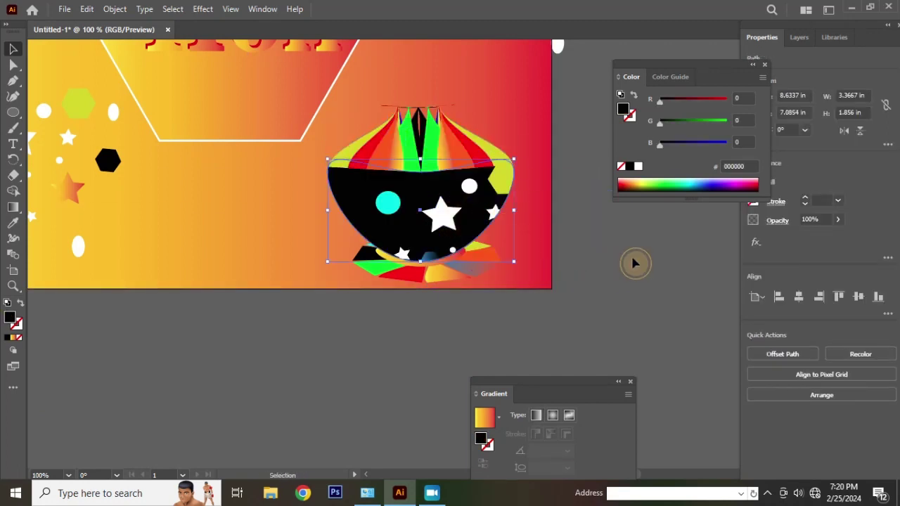
click(635, 261)
drag(356, 197, 572, 246)
key(ctrl+z)
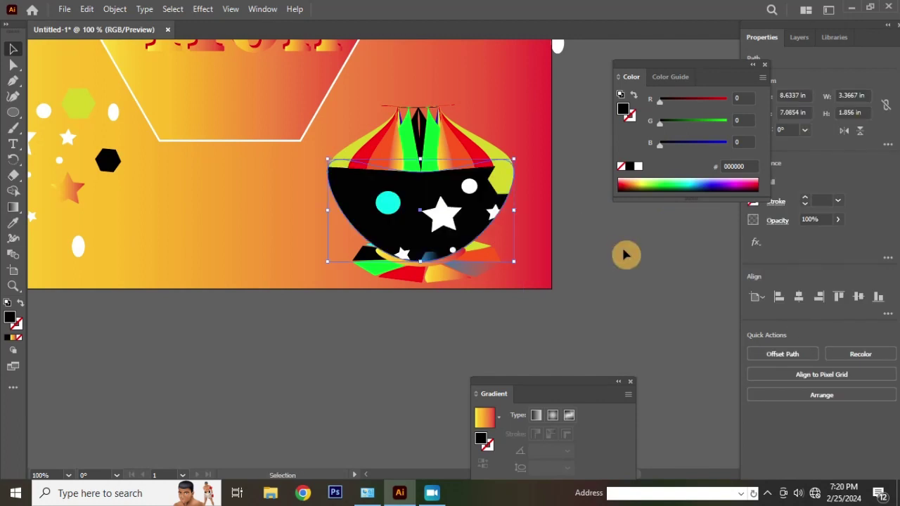
click(626, 255)
scroll(483, 294, up, 2)
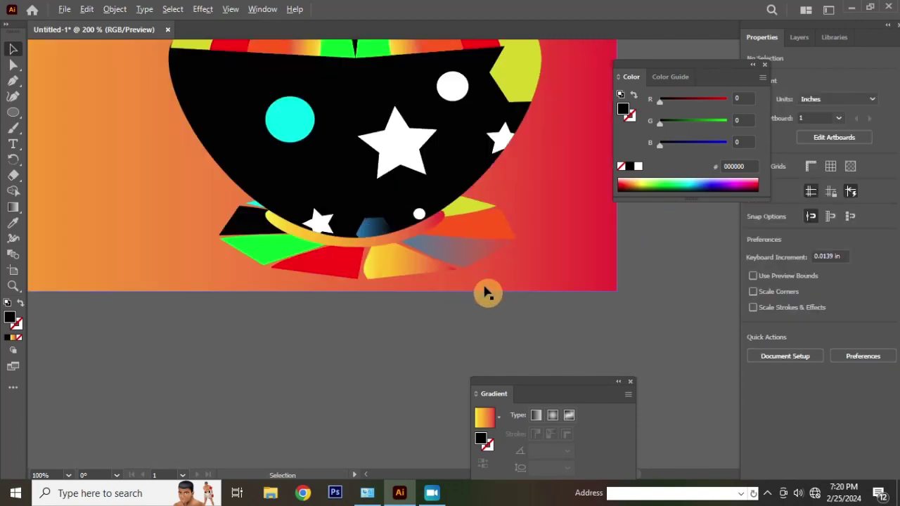
scroll(483, 293, up, 1)
scroll(350, 284, down, 3)
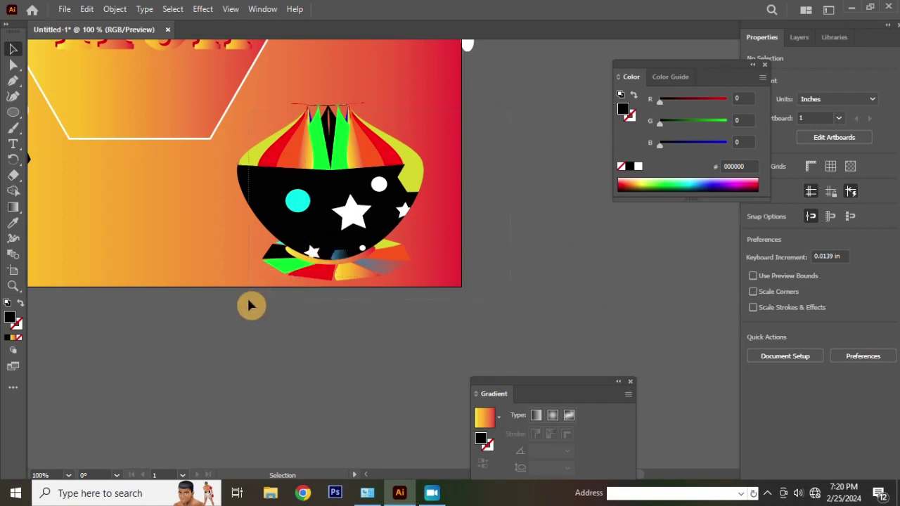
Select all pot parts except the background and group them into one object
key(ctrl+a)
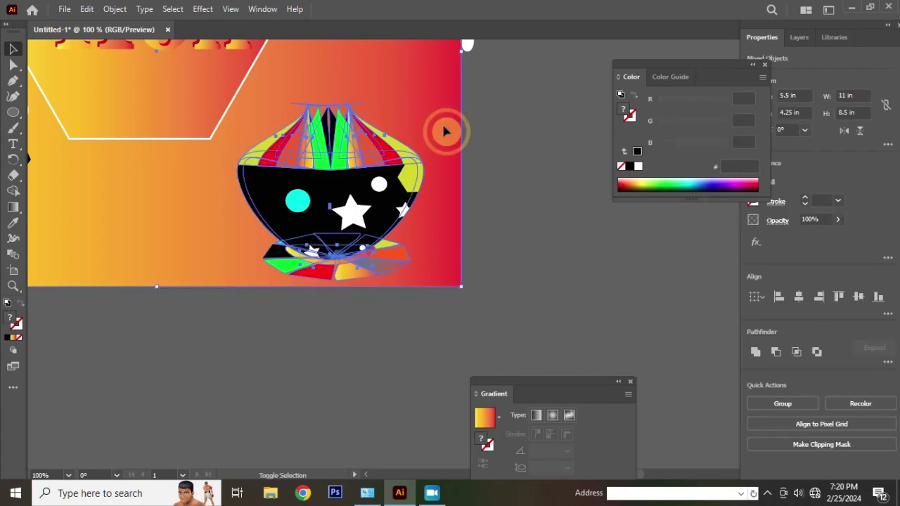
click(382, 232)
right_click(343, 189)
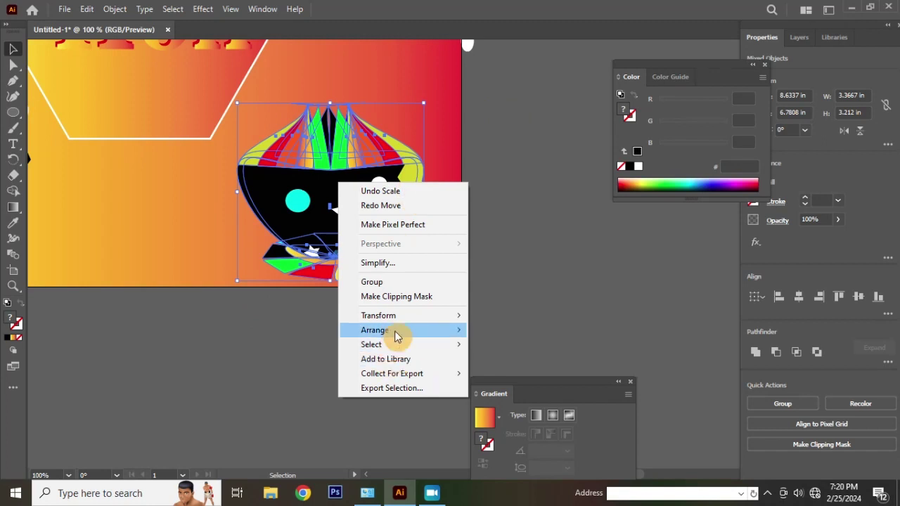
click(408, 284)
click(518, 235)
scroll(533, 251, down, 2)
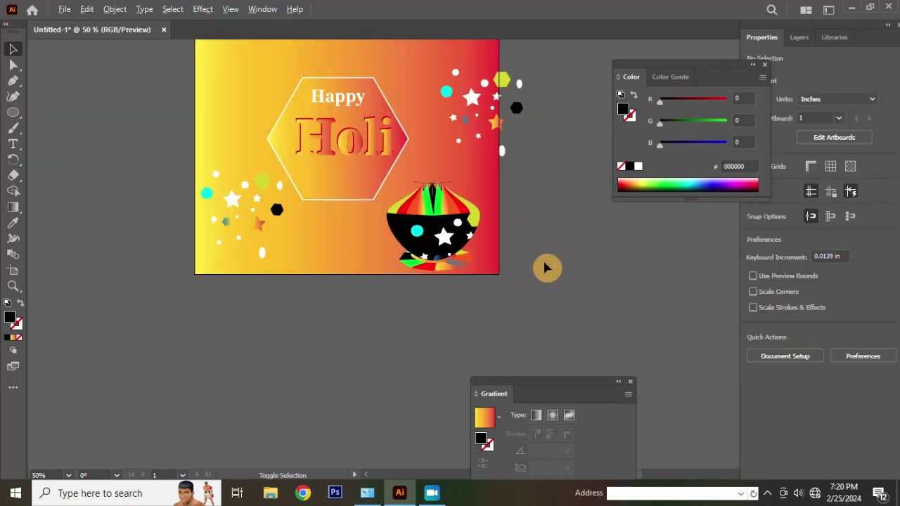
scroll(547, 267, down, 1)
Move the star cluster up and to the left
scroll(422, 170, up, 1)
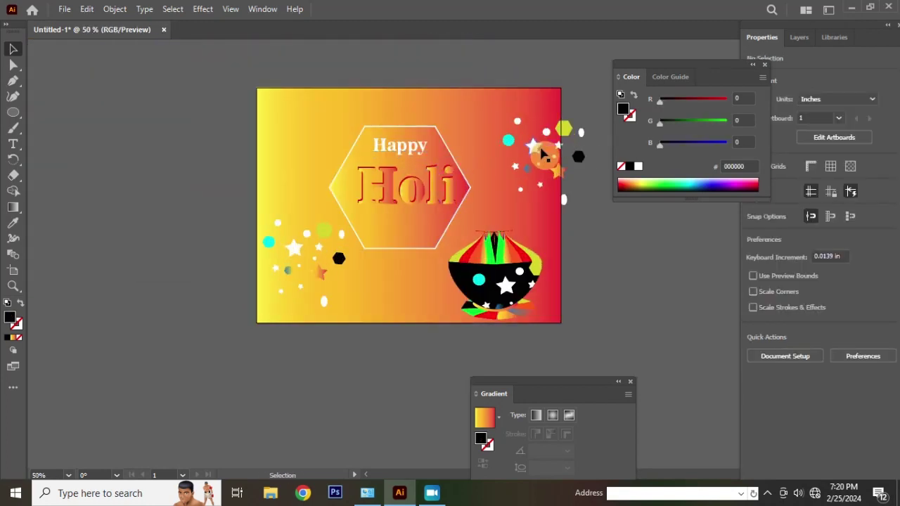
drag(544, 154, 503, 131)
click(457, 66)
scroll(320, 158, down, 1)
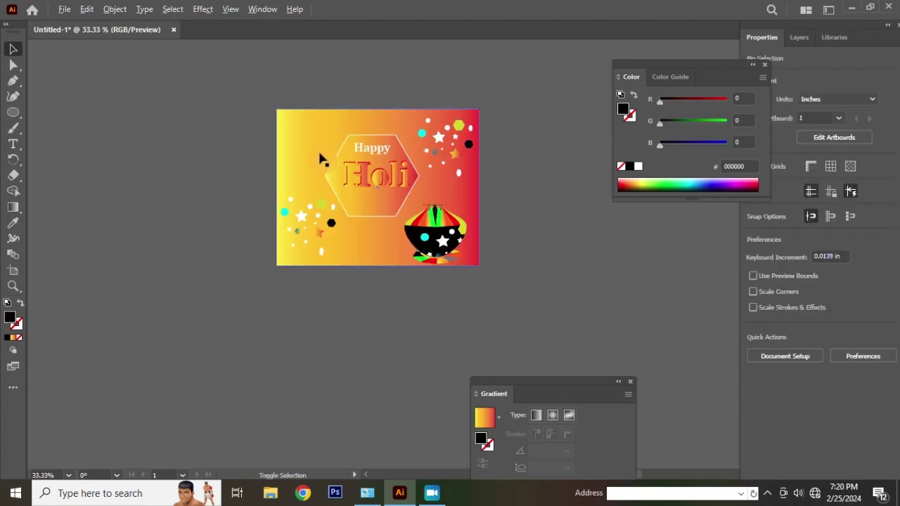
scroll(467, 154, up, 1)
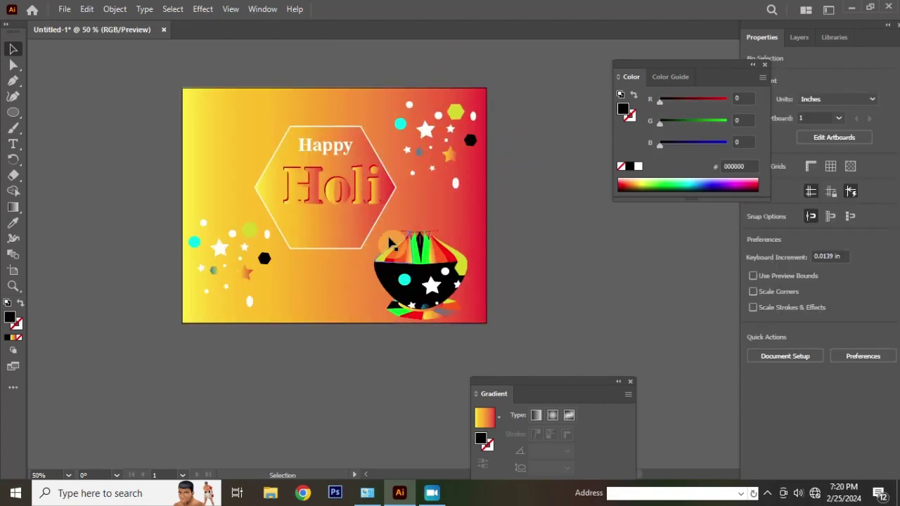
scroll(446, 182, up, 1)
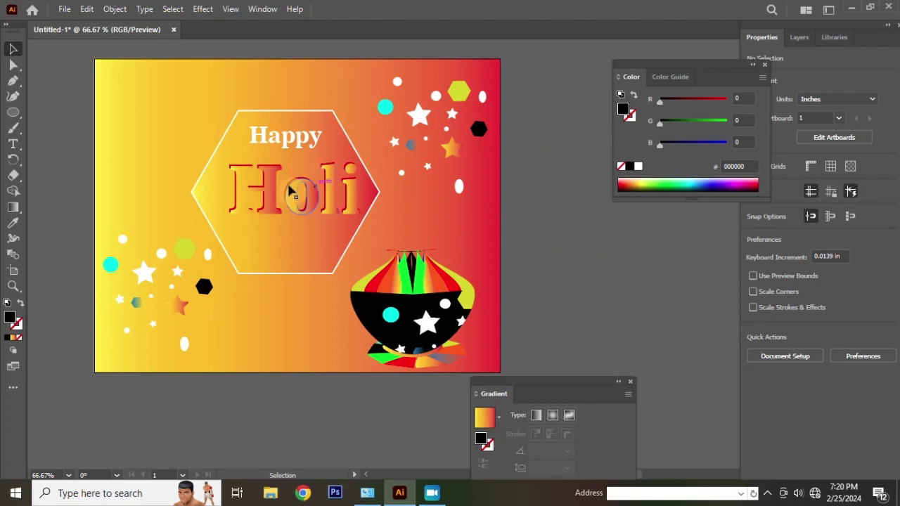
scroll(247, 124, up, 3)
scroll(286, 169, up, 3)
Recolour the red shadow letters behind Holi from the Color panel
drag(275, 191, 352, 141)
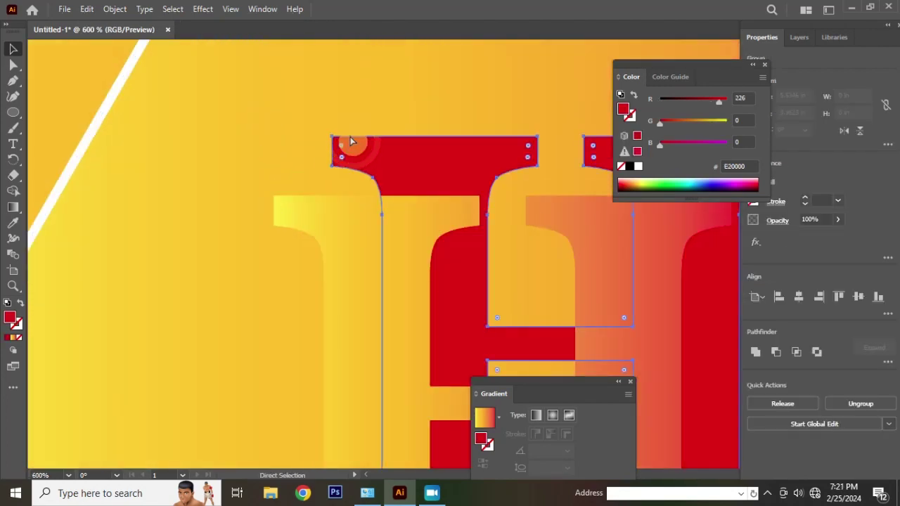
key(ctrl+z)
click(637, 168)
scroll(372, 175, down, 4)
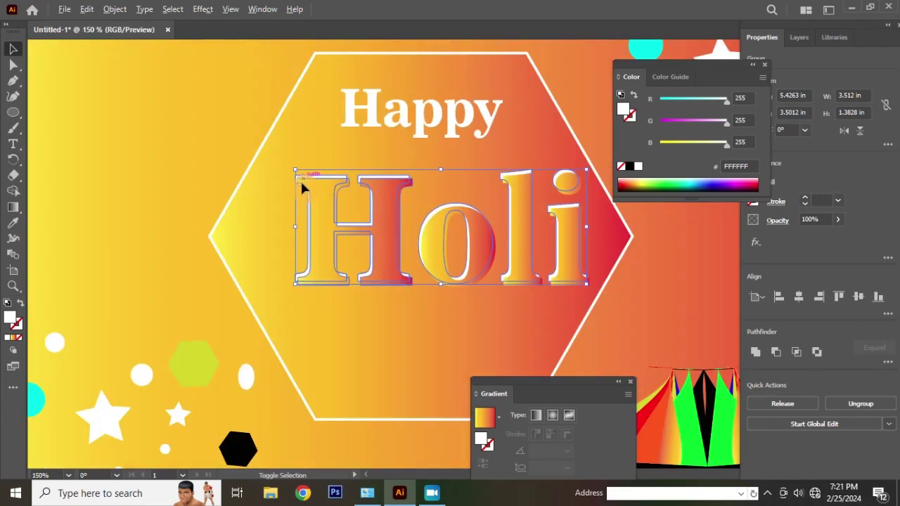
scroll(301, 184, down, 3)
click(618, 263)
scroll(458, 201, up, 1)
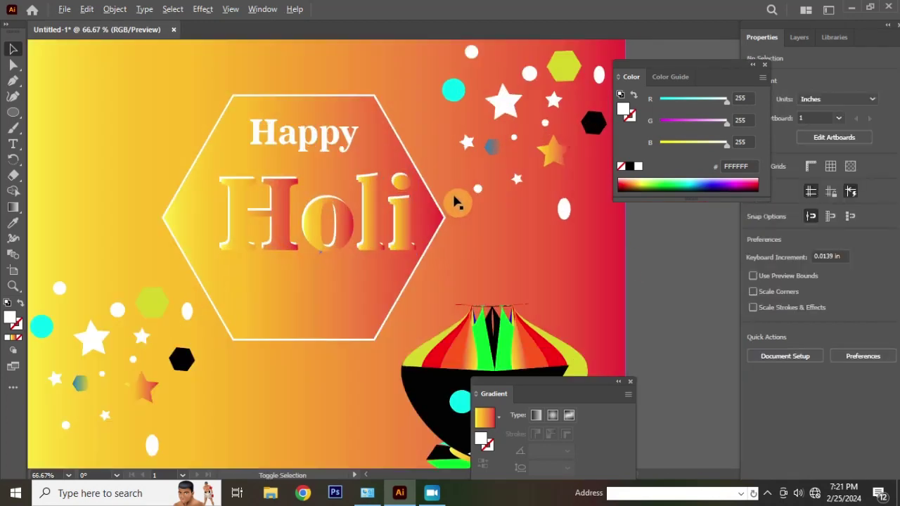
scroll(225, 175, up, 3)
Select the Holi letter group and the Happy text to check them
click(225, 192)
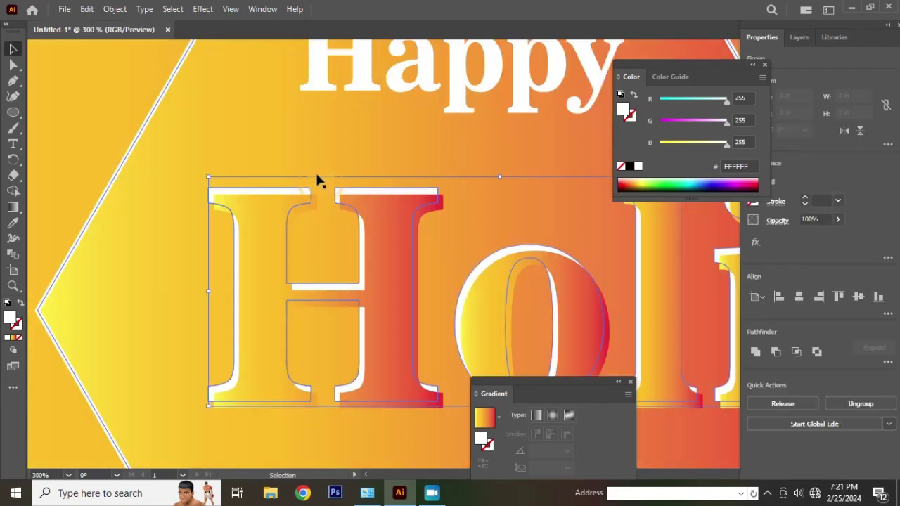
scroll(309, 211, down, 4)
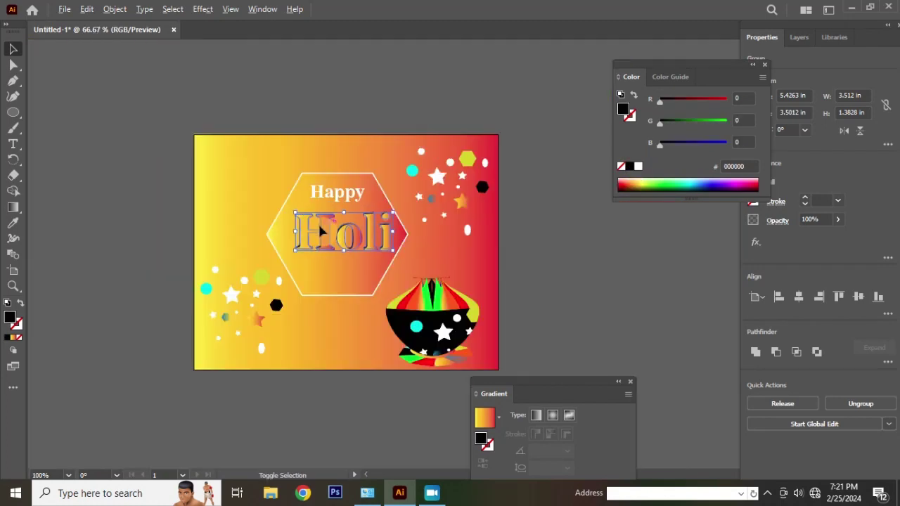
scroll(318, 222, down, 2)
click(380, 225)
scroll(380, 225, up, 2)
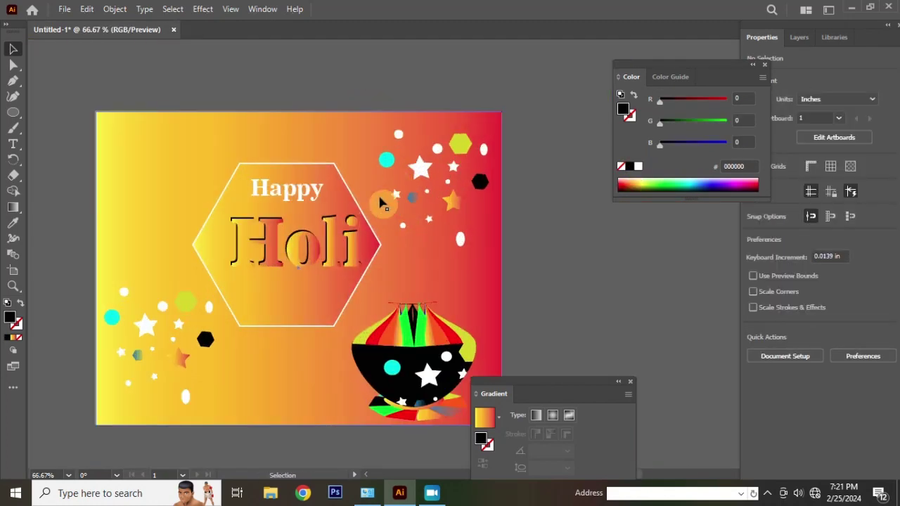
click(286, 193)
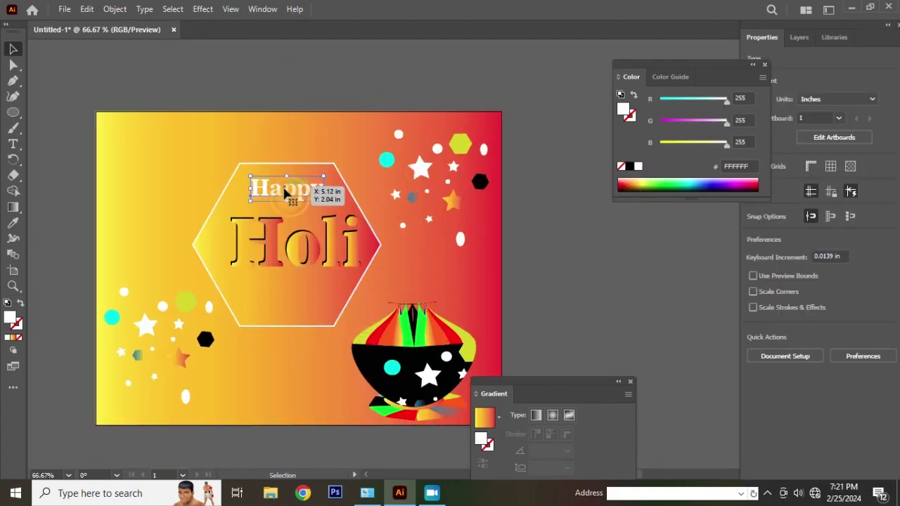
click(297, 110)
scroll(316, 156, down, 1)
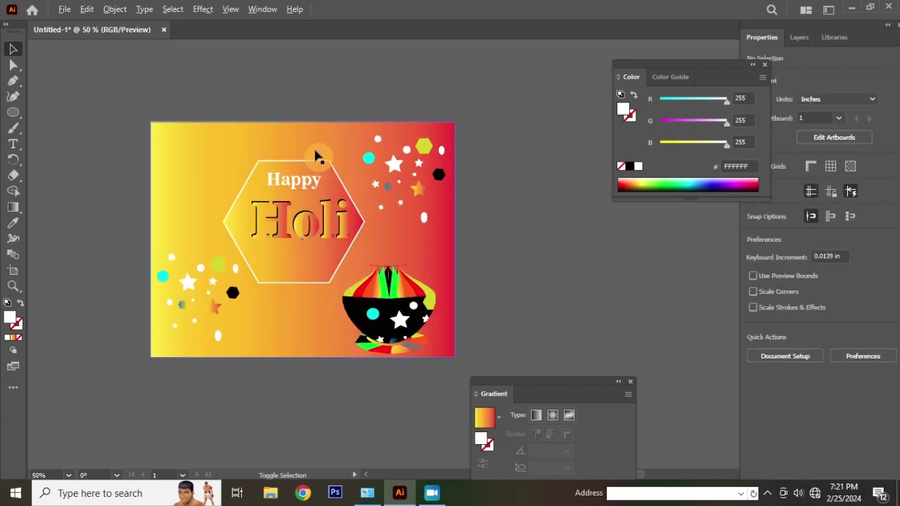
scroll(324, 207, up, 1)
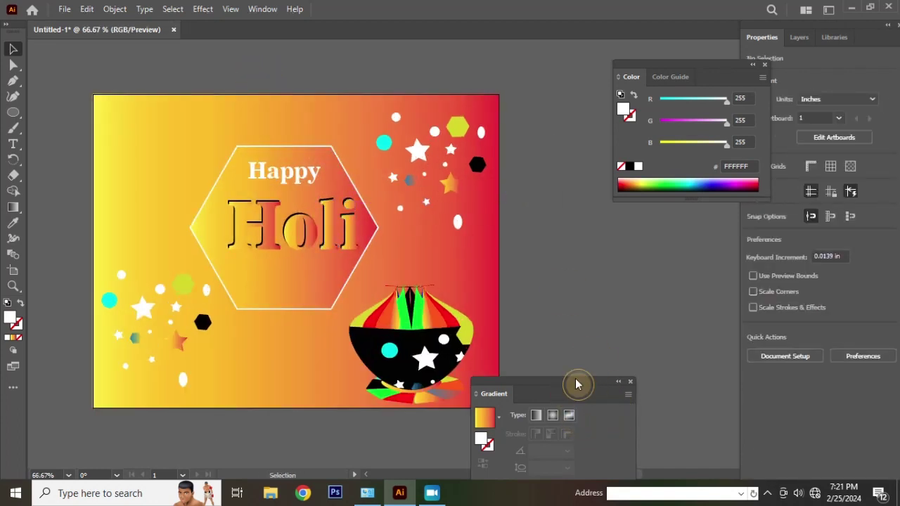
Close the Gradient panel and move the white circle onto the pot
drag(579, 381, 731, 284)
click(731, 280)
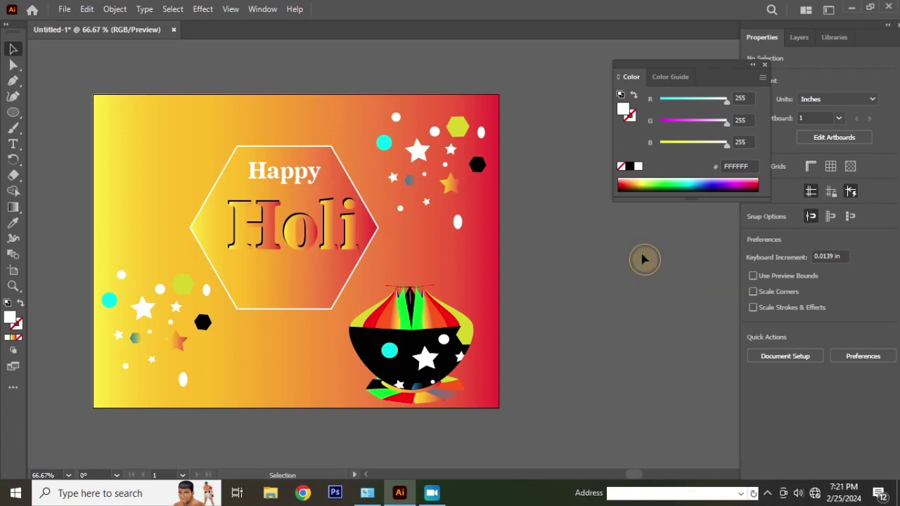
scroll(365, 184, down, 1)
scroll(419, 295, up, 1)
drag(420, 312, 421, 312)
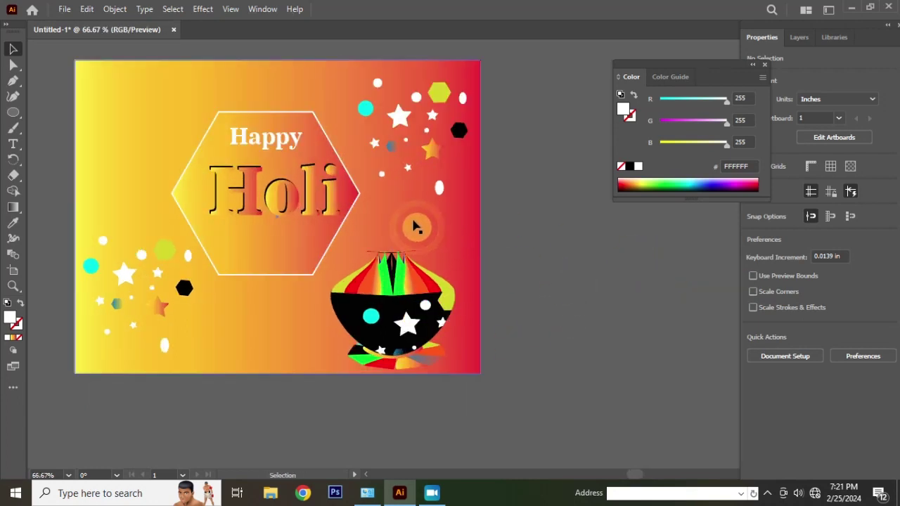
click(458, 239)
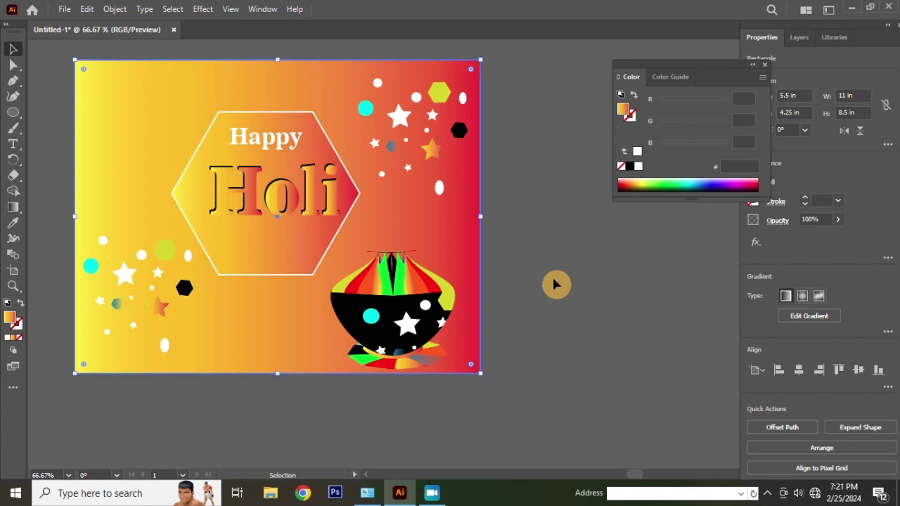
Redraw the background gradient diagonally from the top-left corner, yellow to red
click(13, 208)
drag(137, 99, 260, 231)
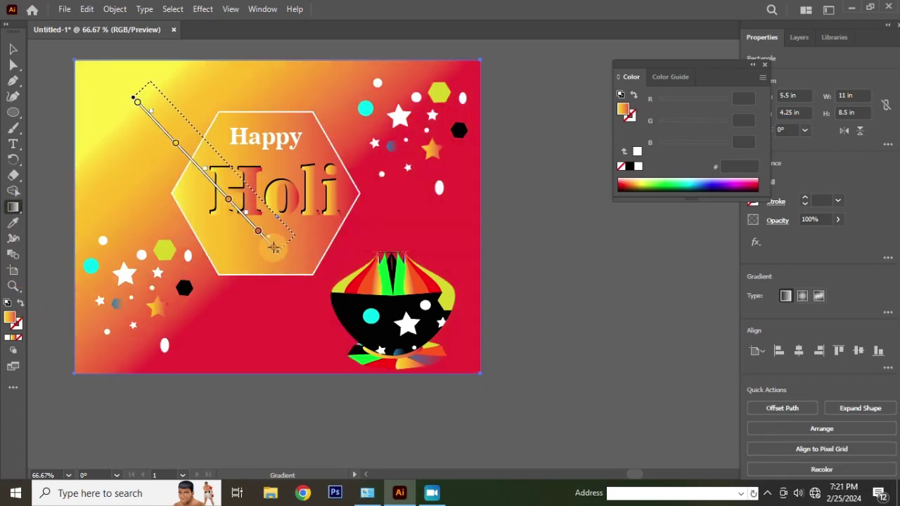
drag(189, 88, 257, 309)
mouse_move(190, 90)
mouse_down()
mouse_move(236, 83)
mouse_move(278, 282)
mouse_up()
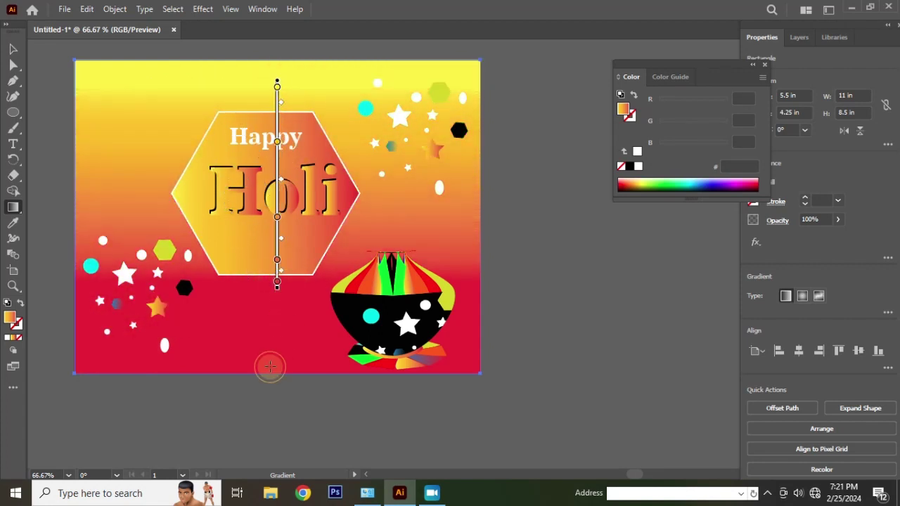
mouse_move(270, 365)
mouse_down()
mouse_move(284, 164)
mouse_move(303, 65)
mouse_move(287, 96)
mouse_up()
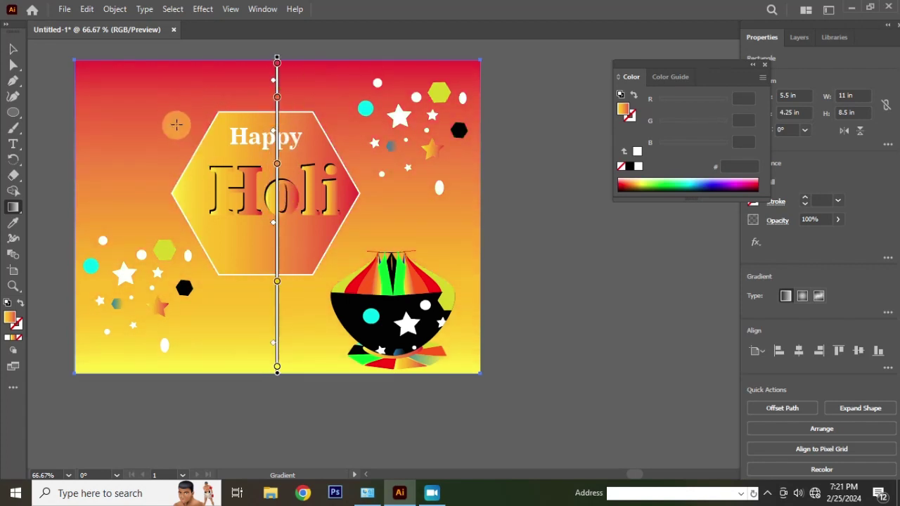
drag(144, 76, 317, 260)
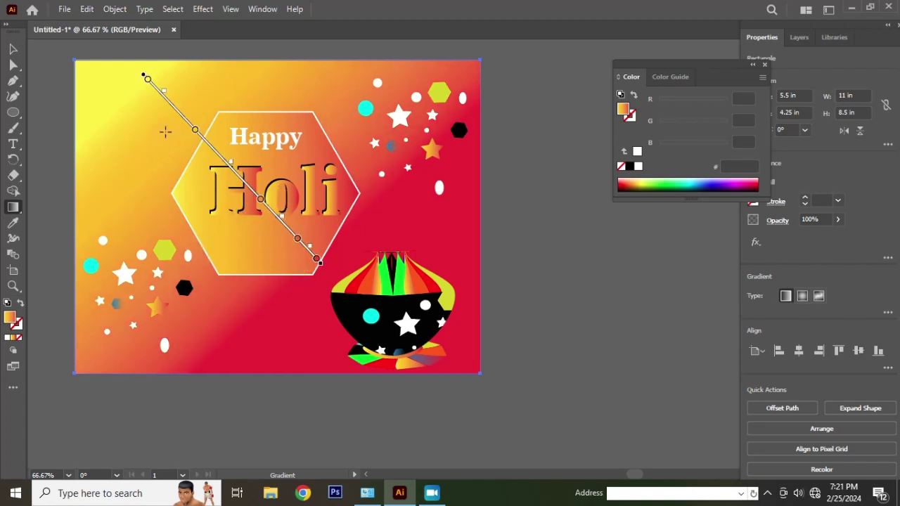
drag(178, 111, 333, 279)
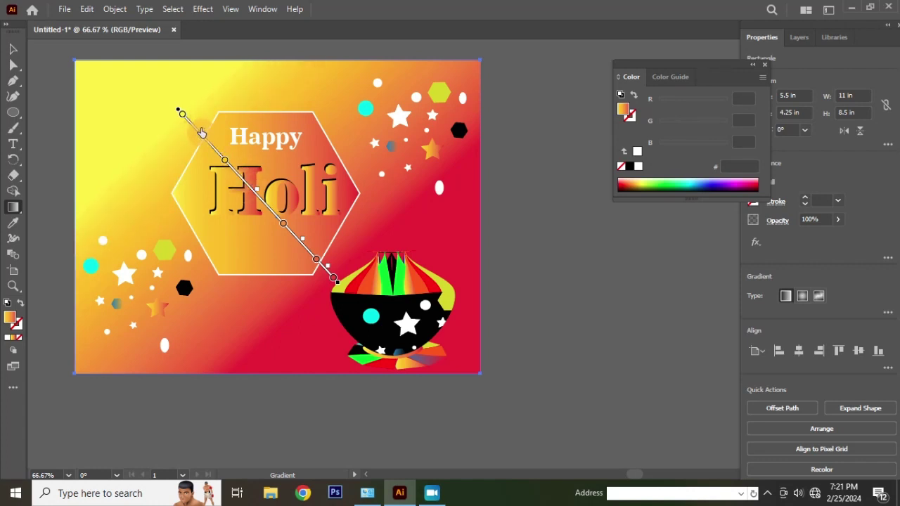
mouse_move(175, 111)
mouse_down()
mouse_move(325, 264)
mouse_move(316, 260)
mouse_up()
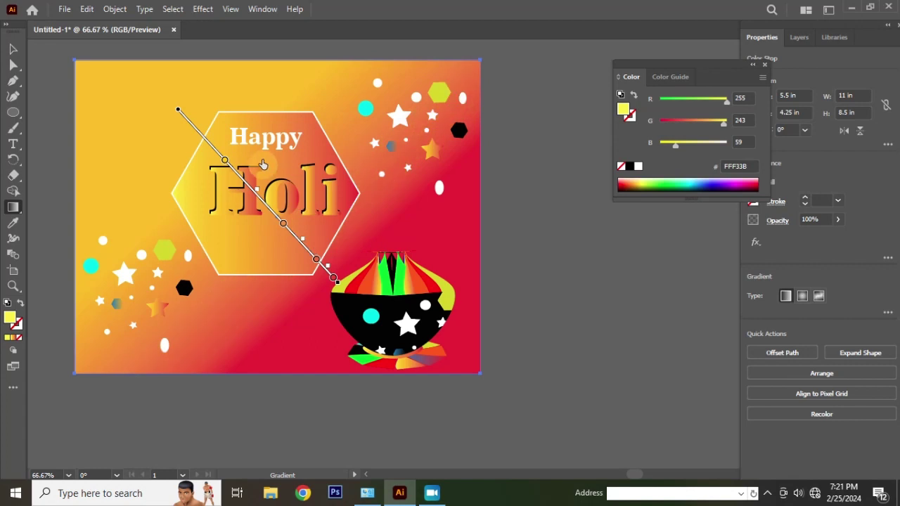
drag(206, 112, 310, 265)
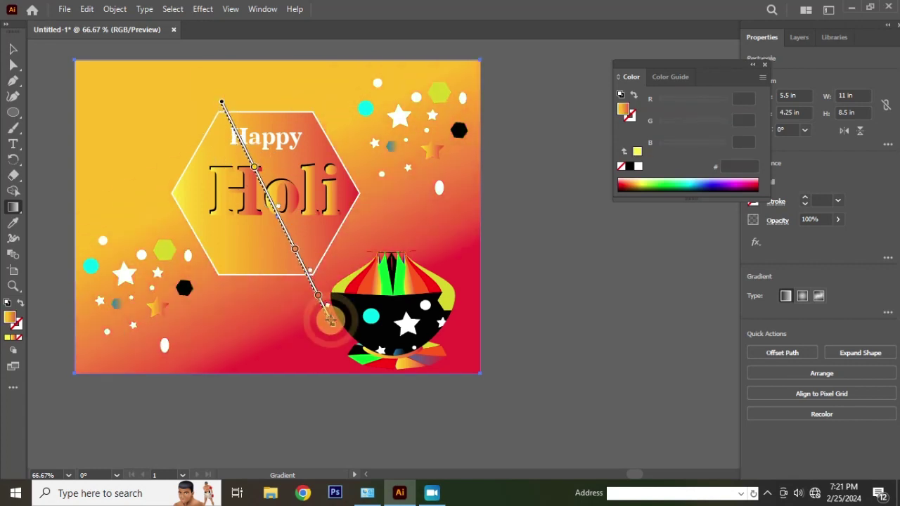
drag(117, 85, 320, 252)
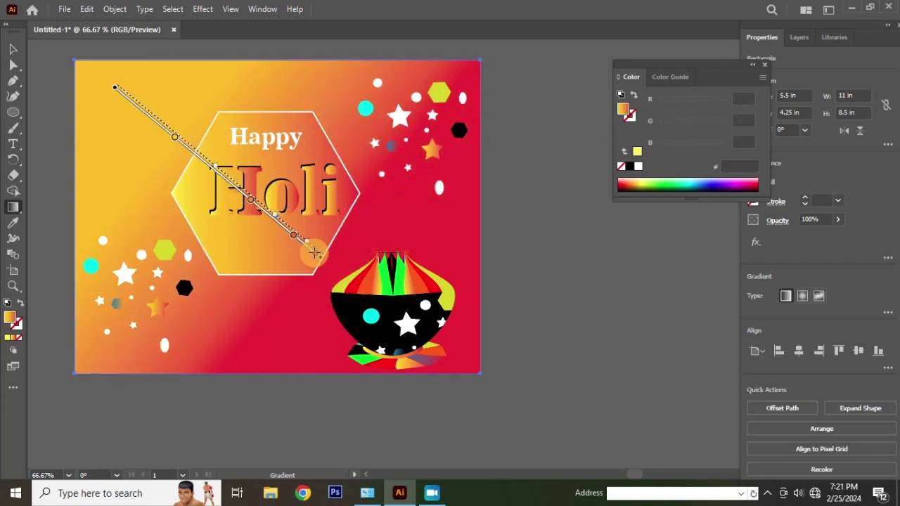
Slide the yellow, orange and red stops to shrink the yellow area and balance the blend
drag(168, 133, 119, 101)
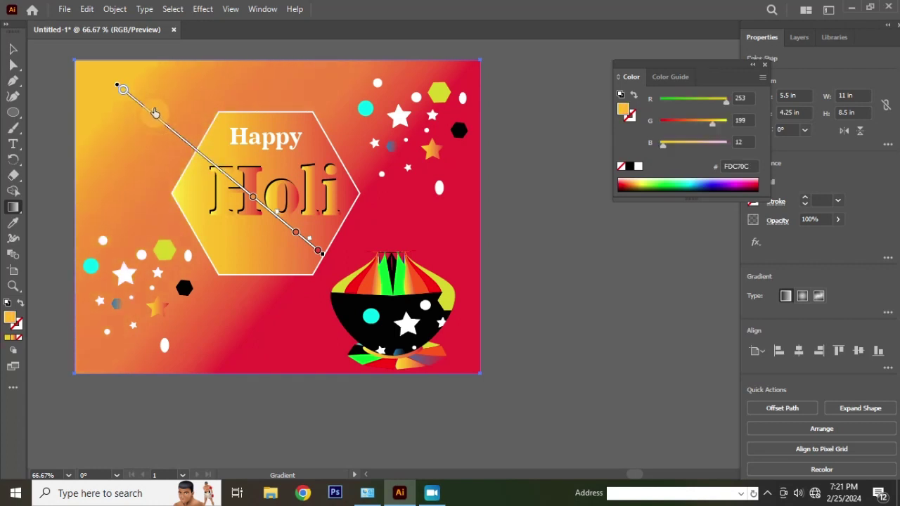
drag(183, 143, 173, 136)
drag(255, 203, 208, 167)
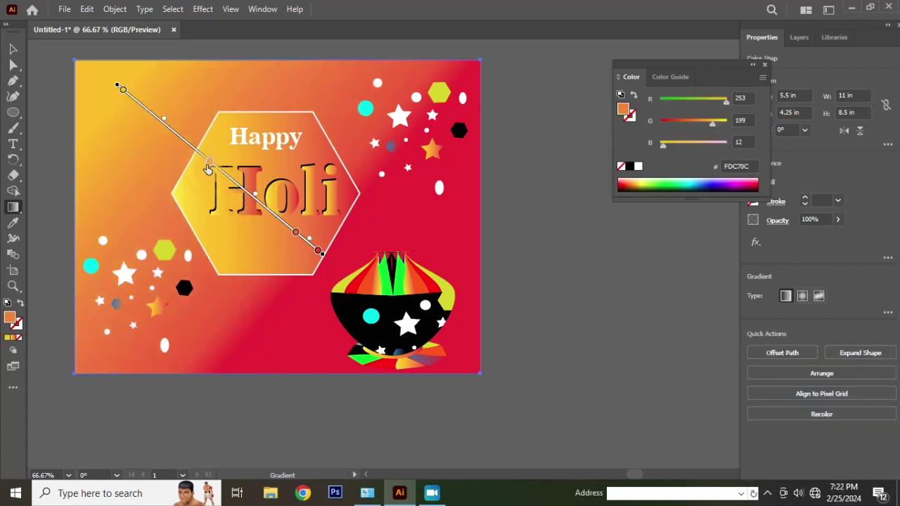
drag(296, 232, 234, 185)
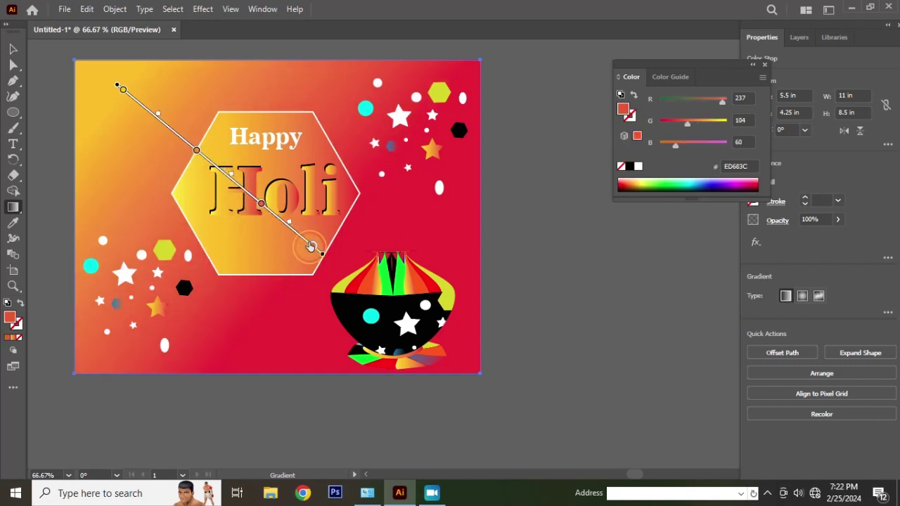
drag(310, 246, 297, 234)
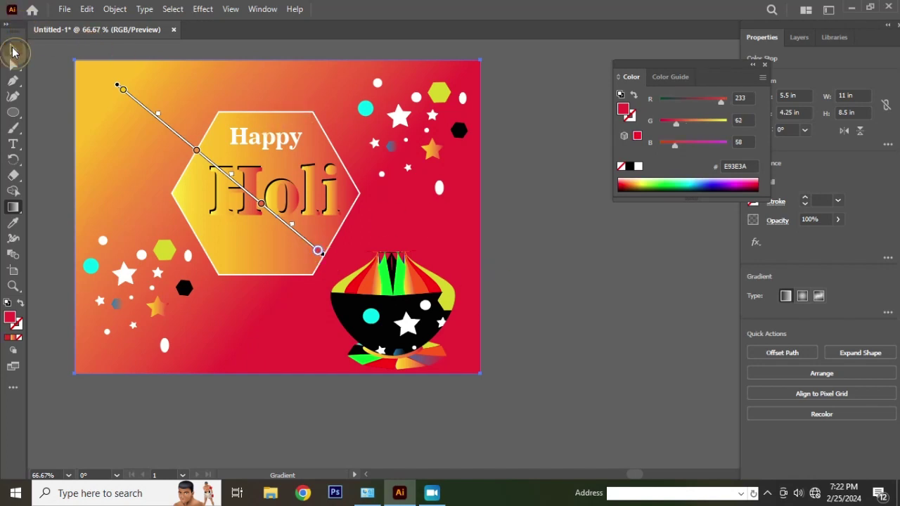
click(12, 50)
click(517, 293)
scroll(312, 241, down, 2)
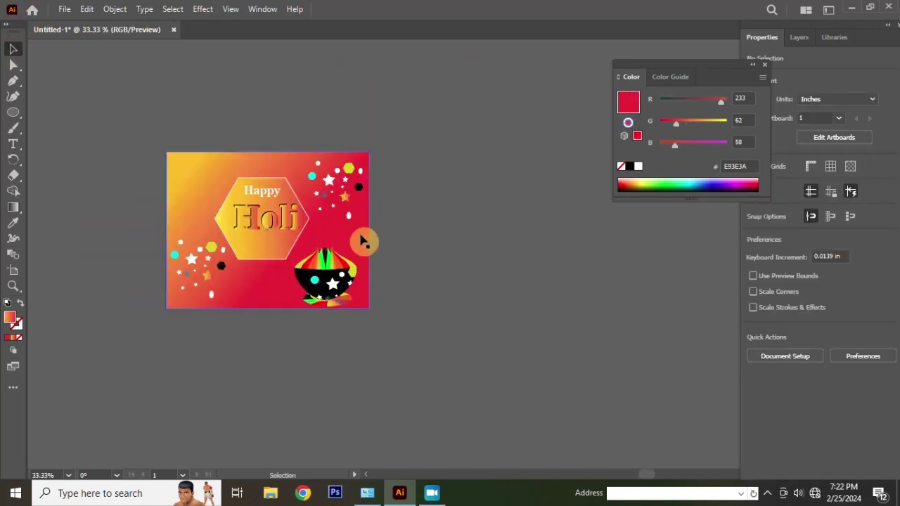
Remove the red end stop, redraw the gradient diagonally, and make the end stop white FFFFFF
click(360, 241)
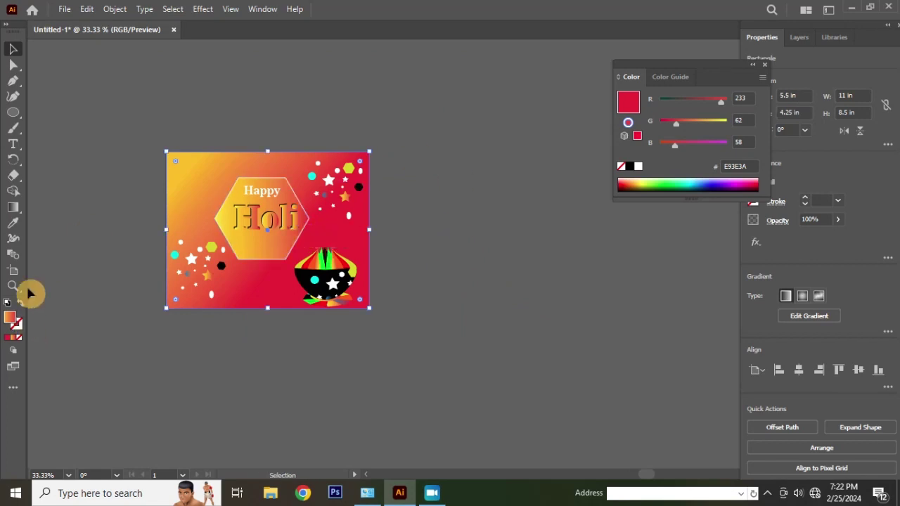
click(16, 216)
scroll(300, 242, up, 2)
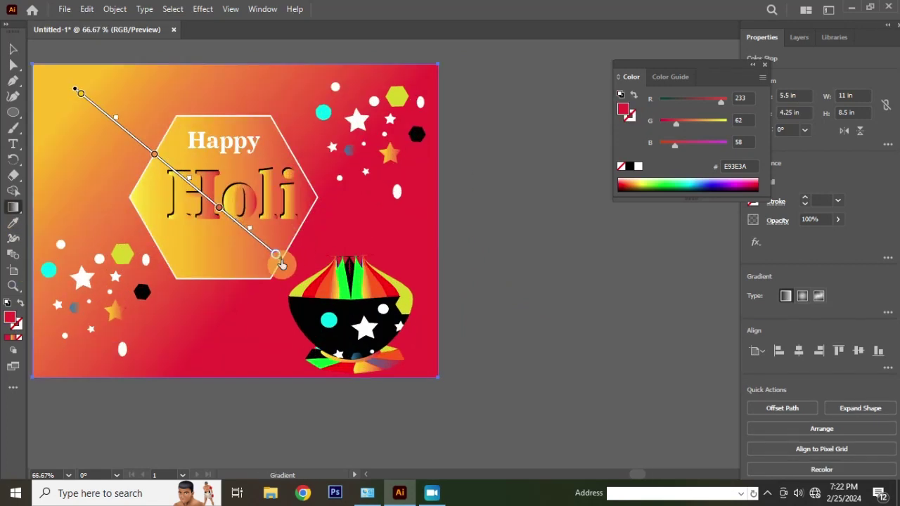
drag(280, 264, 353, 251)
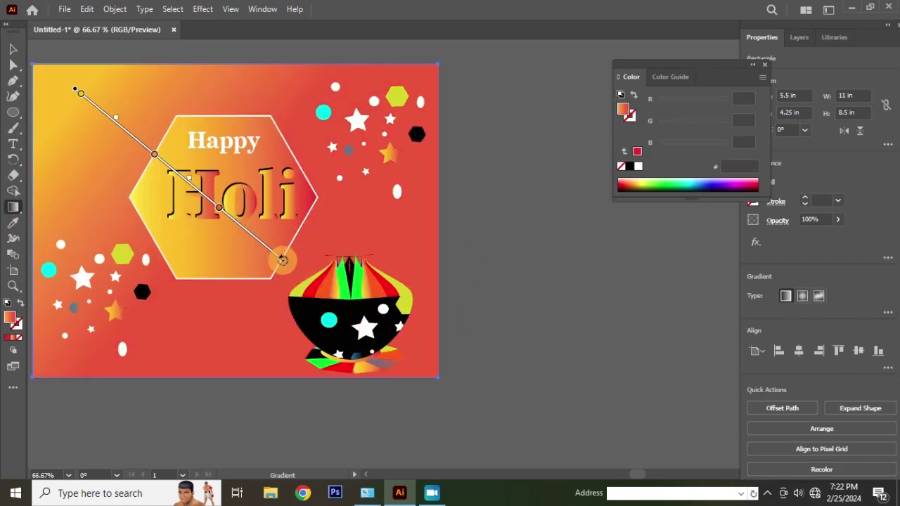
drag(115, 91, 337, 329)
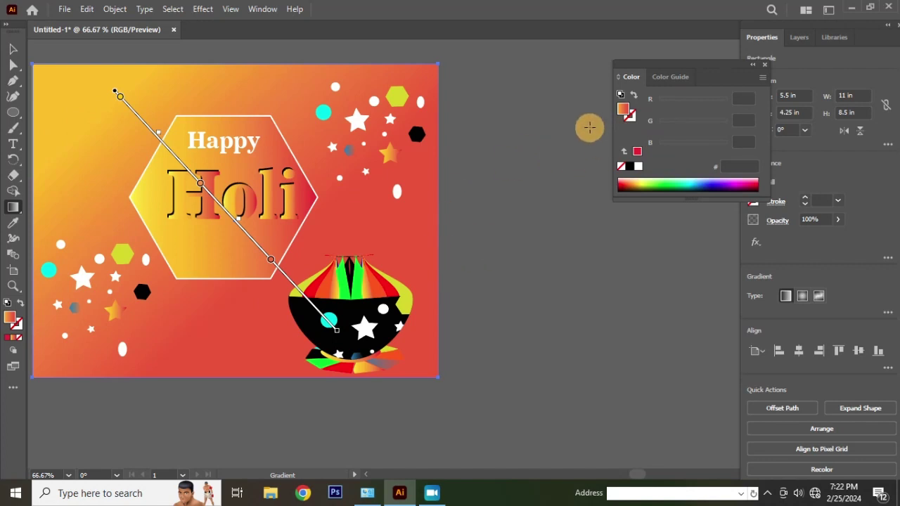
click(271, 262)
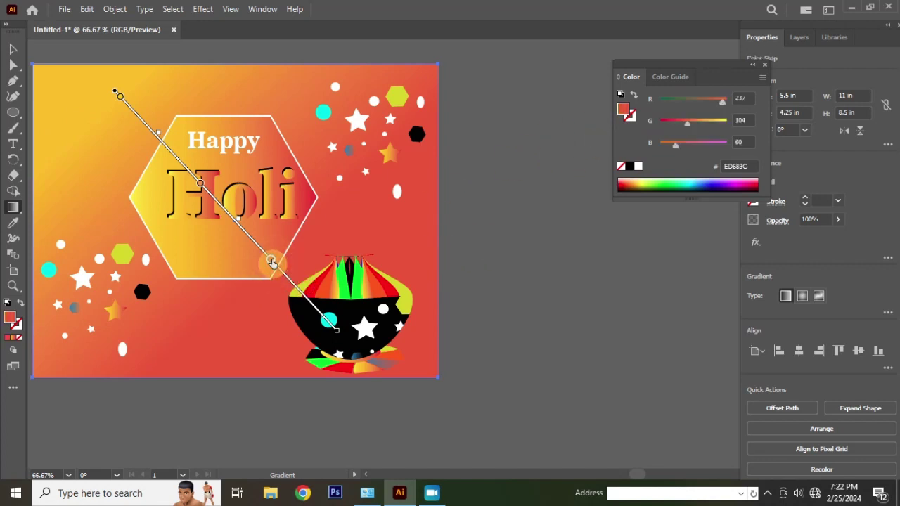
click(638, 166)
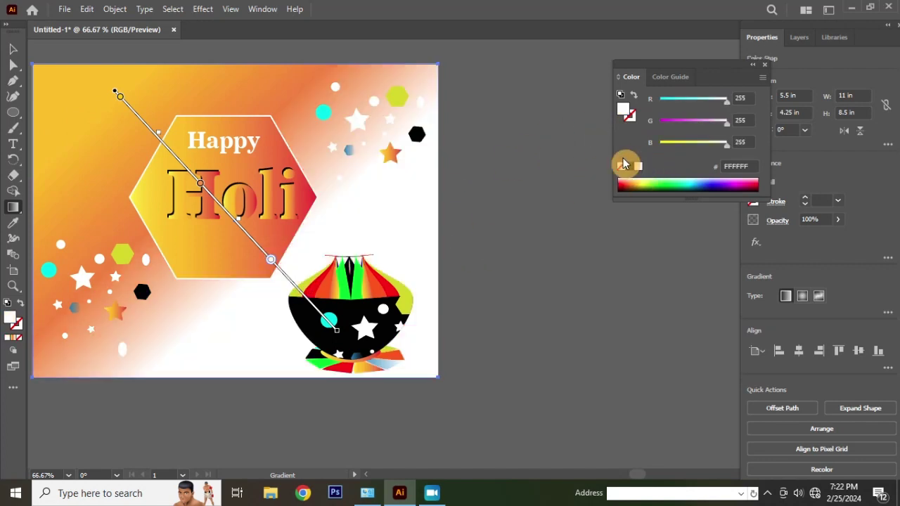
click(10, 55)
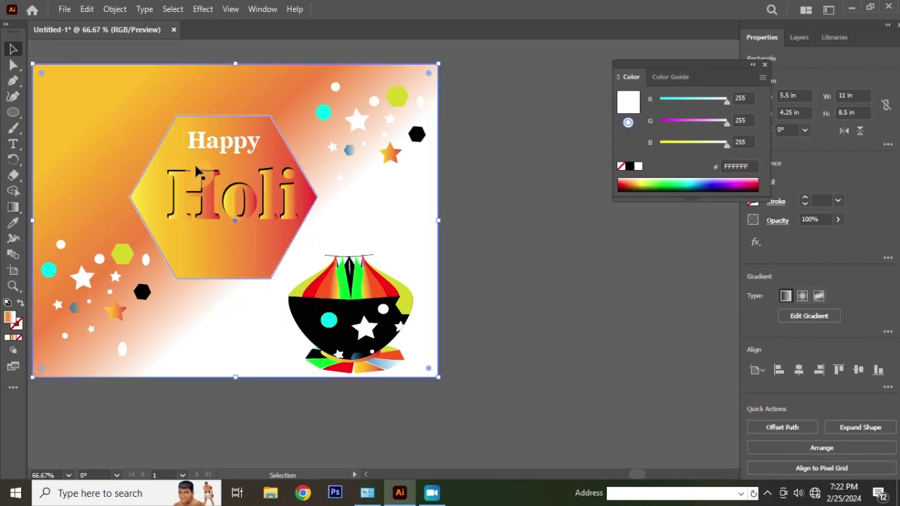
alt+scroll(345, 217, down, 2)
alt+scroll(318, 211, up, 1)
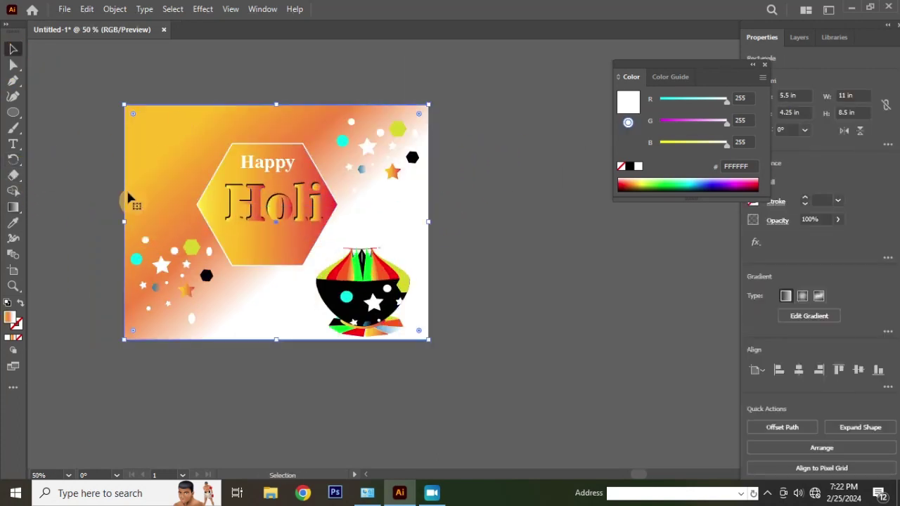
Redraw the gradient vertically, add a red stop at the Holi text, and push white to the bottom edge
click(14, 208)
shift+drag(276, 105, 271, 330)
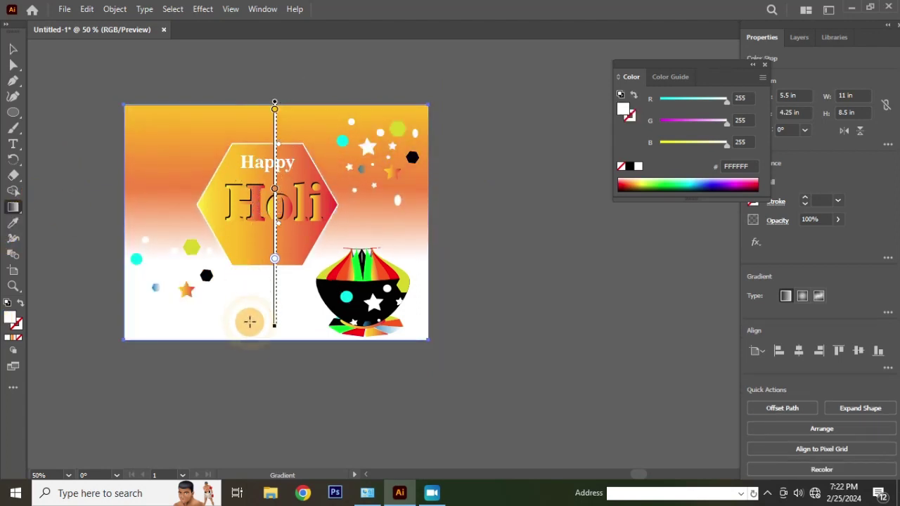
click(276, 192)
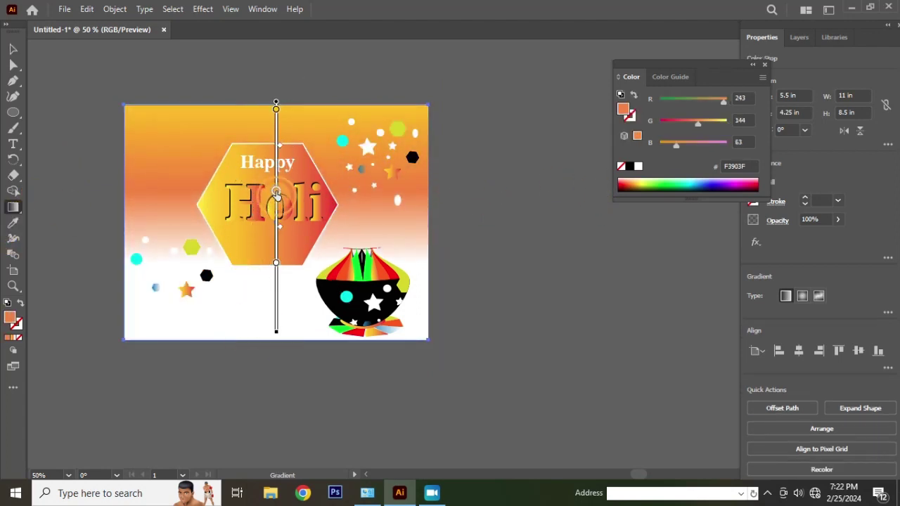
click(623, 185)
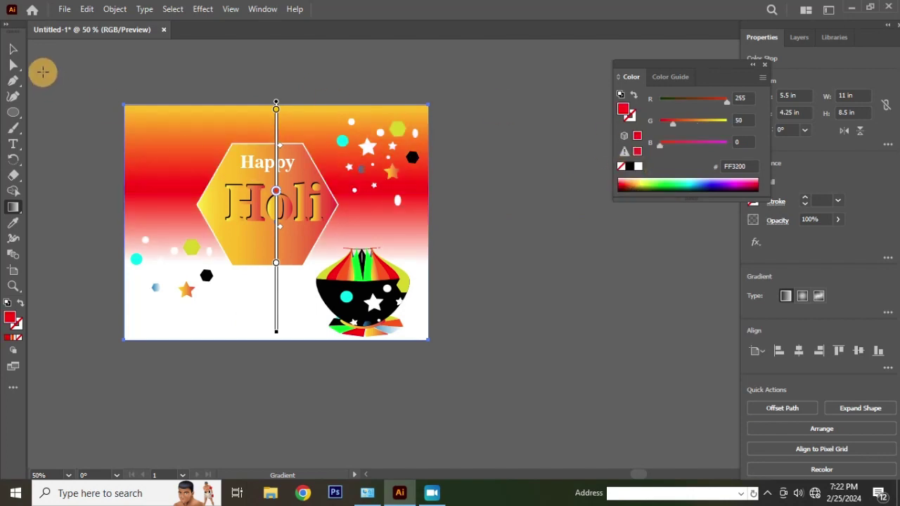
click(276, 261)
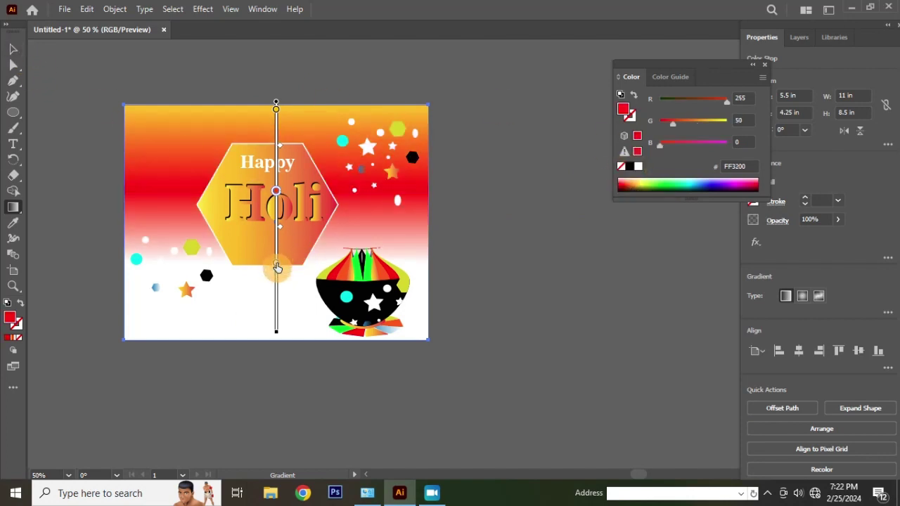
drag(277, 267, 276, 336)
click(274, 321)
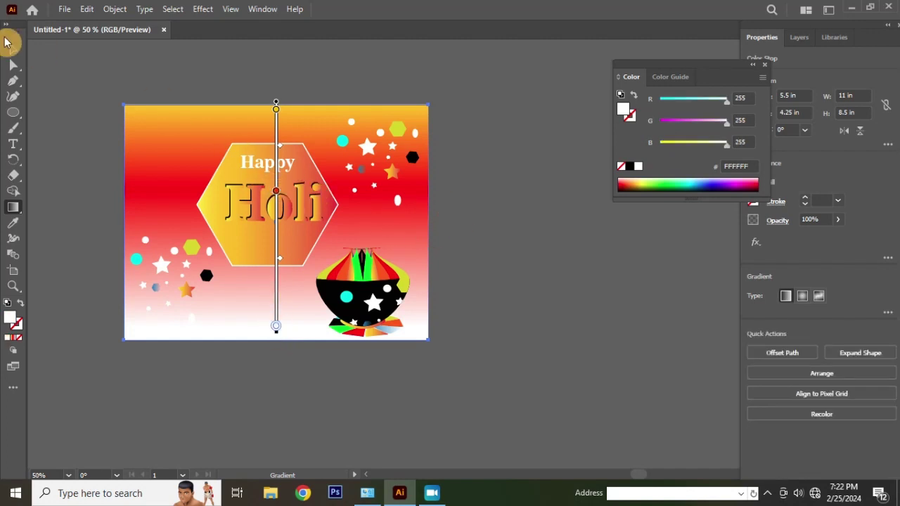
Re-angle the gradient diagonally from upper-left toward the pot and fine-tune its end point
drag(201, 151, 302, 253)
drag(201, 150, 162, 101)
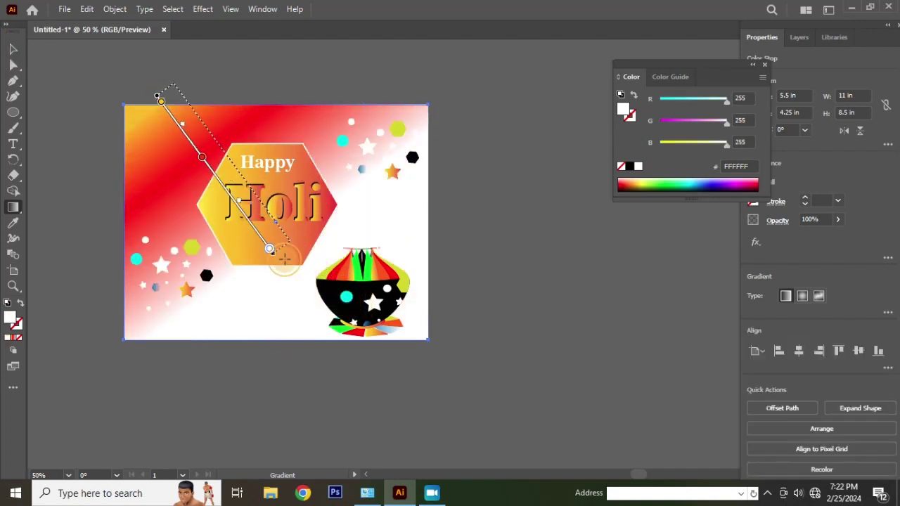
drag(312, 287, 322, 279)
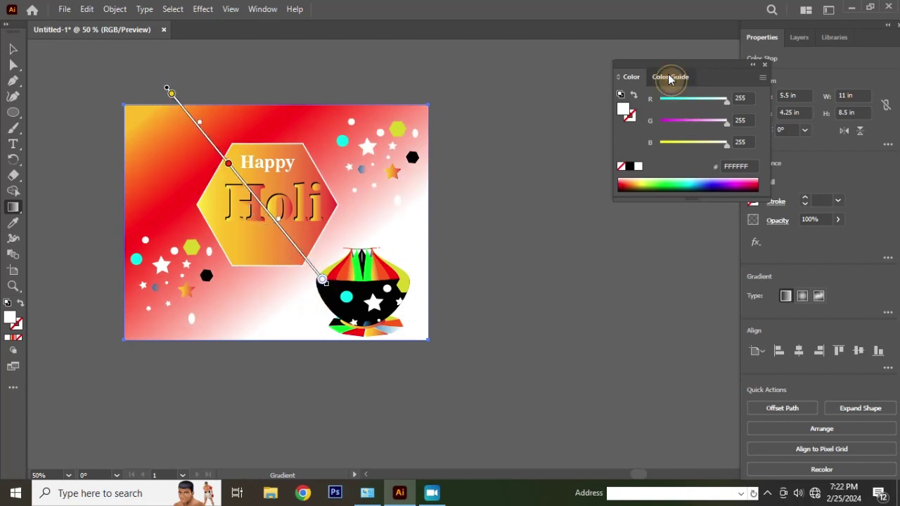
click(672, 77)
click(630, 77)
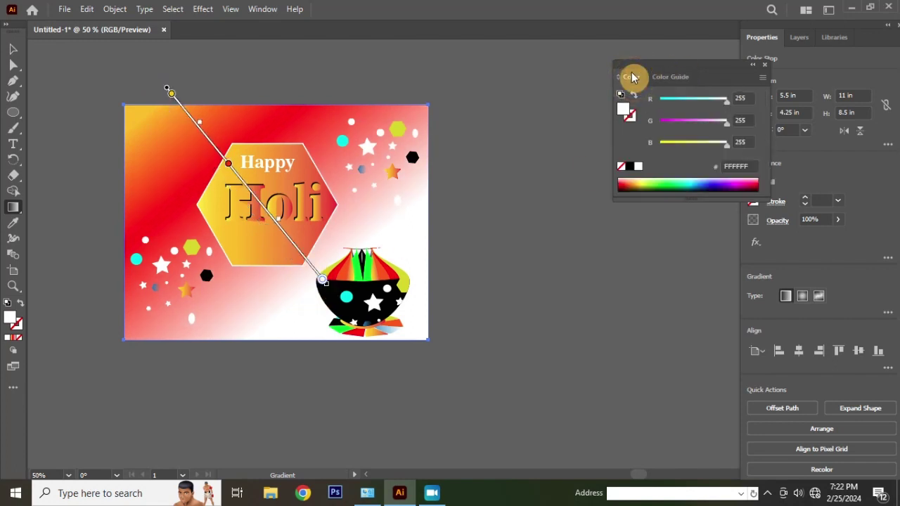
click(13, 49)
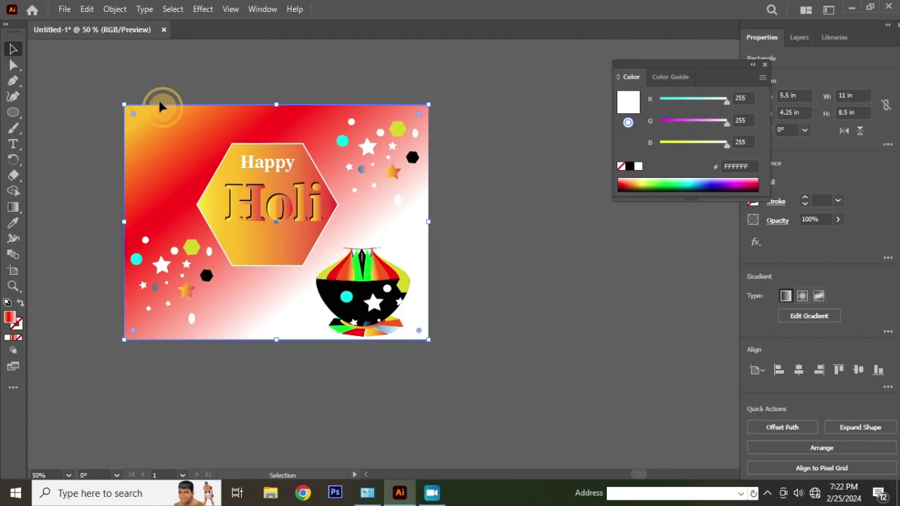
click(283, 80)
Redraw the background gradient from top-left down to the pot and nudge the yellow stop
scroll(351, 207, up, 1)
scroll(366, 200, down, 1)
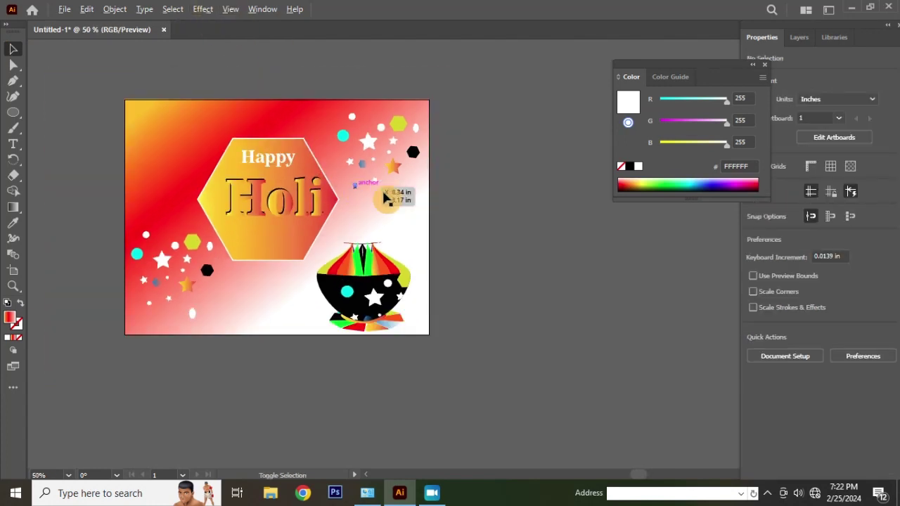
scroll(368, 140, up, 1)
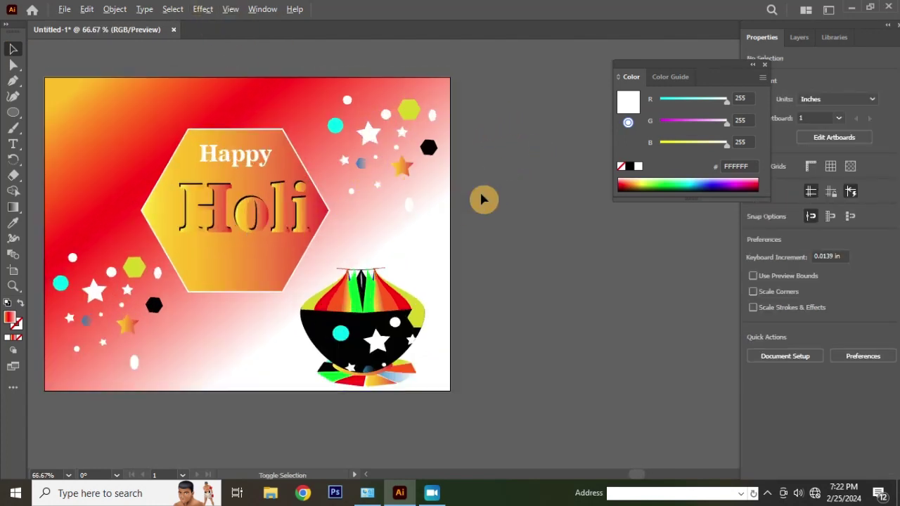
click(306, 106)
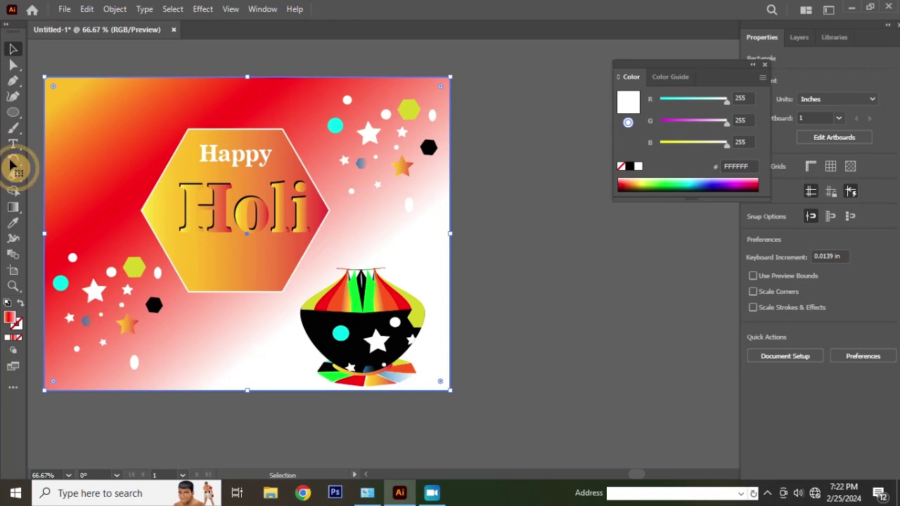
click(13, 211)
drag(362, 82, 195, 302)
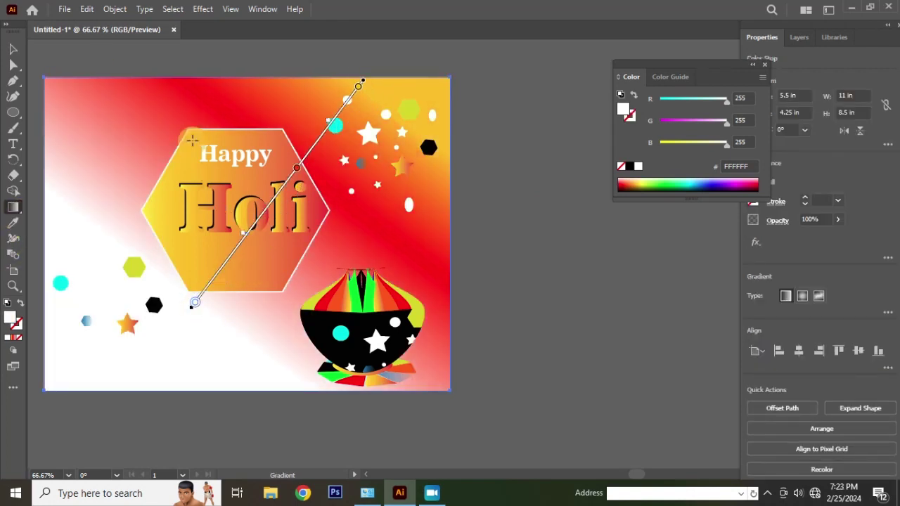
drag(156, 116, 299, 298)
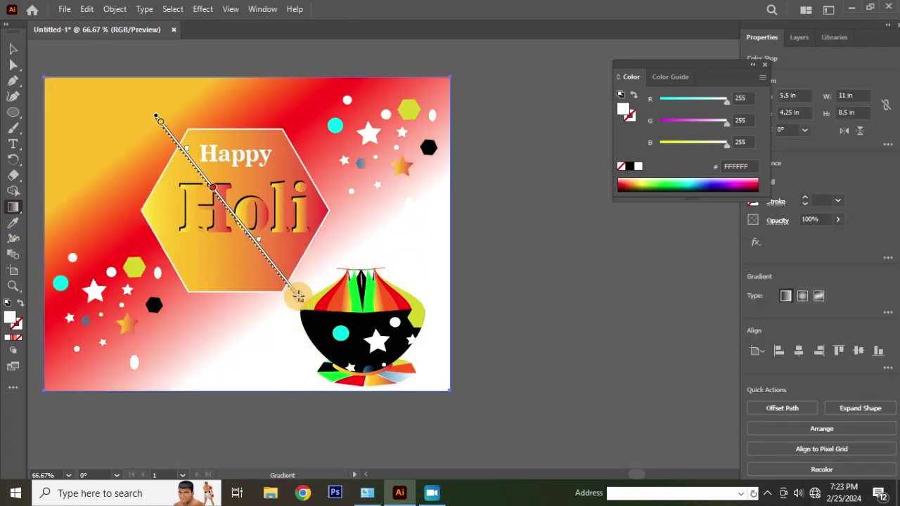
drag(121, 90, 302, 342)
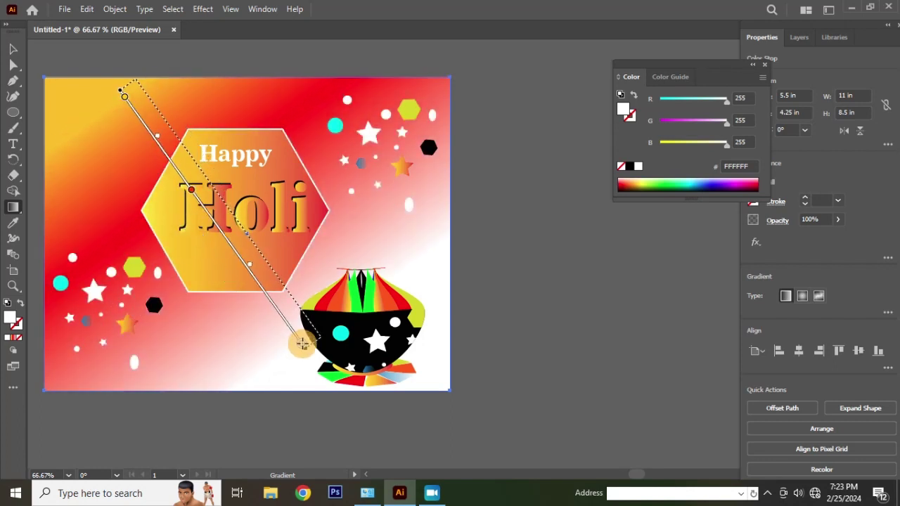
click(158, 107)
drag(141, 87, 153, 108)
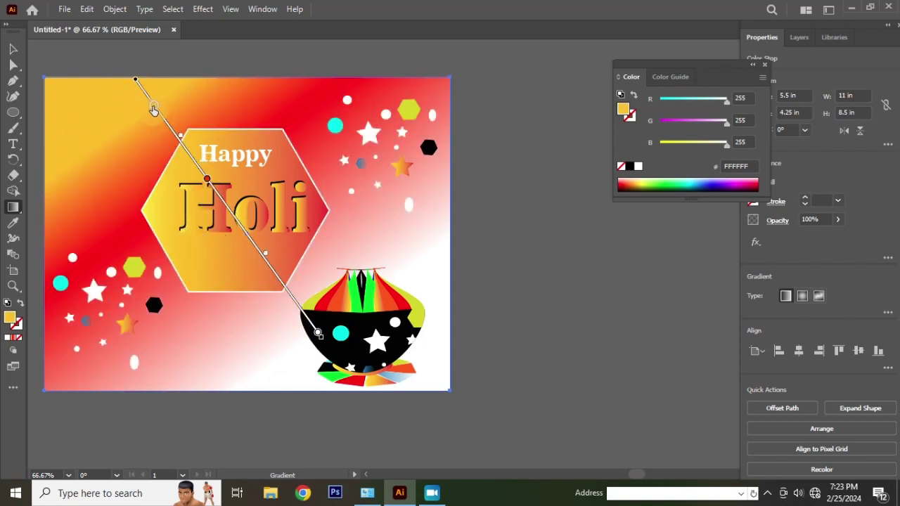
Undo the latest gradient change and deselect the background
scroll(371, 218, down, 2)
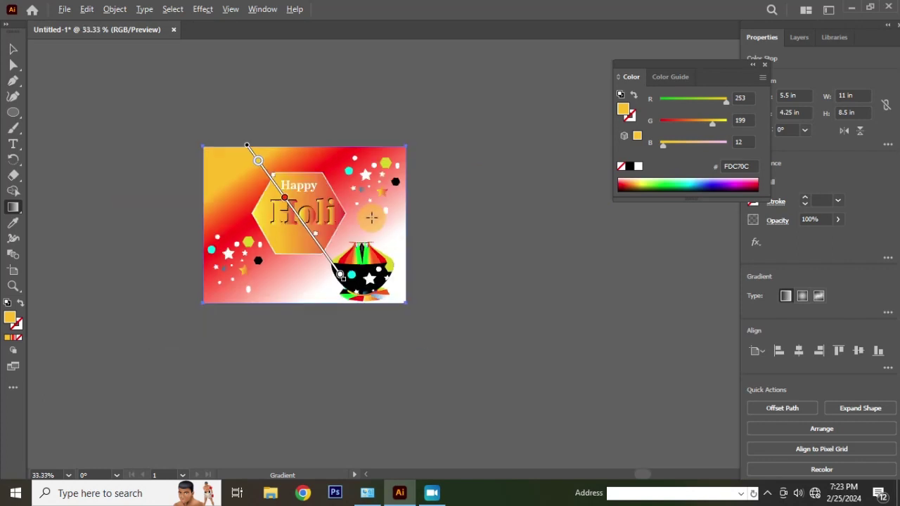
click(10, 49)
click(295, 124)
scroll(302, 214, up, 1)
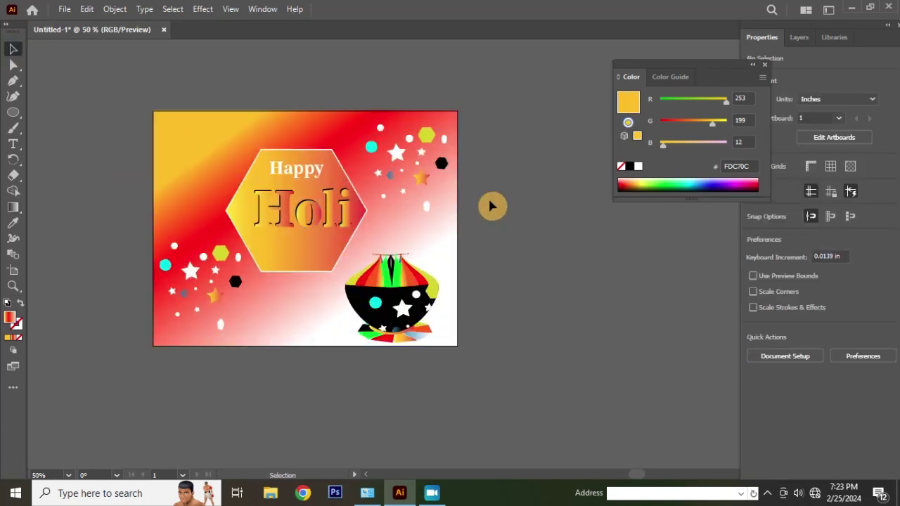
key(ctrl+z)
key(ctrl+z)
key(ctrl+z)
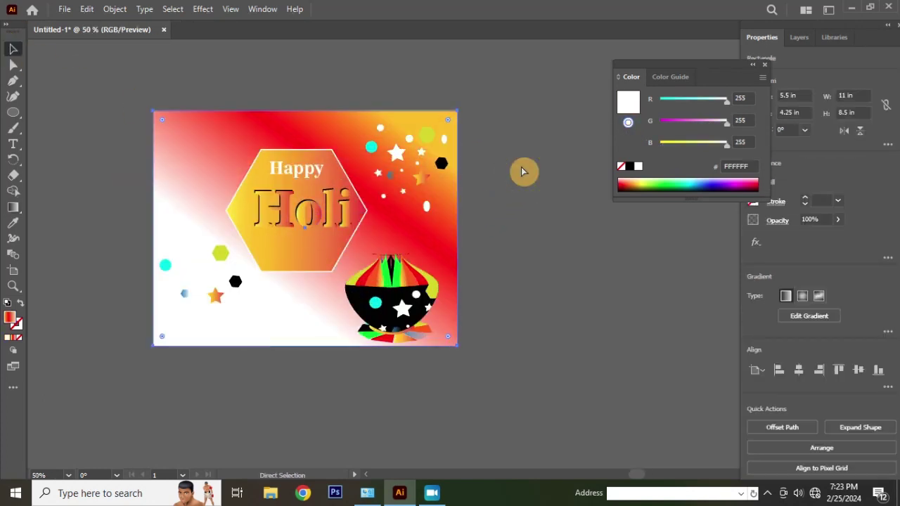
click(523, 171)
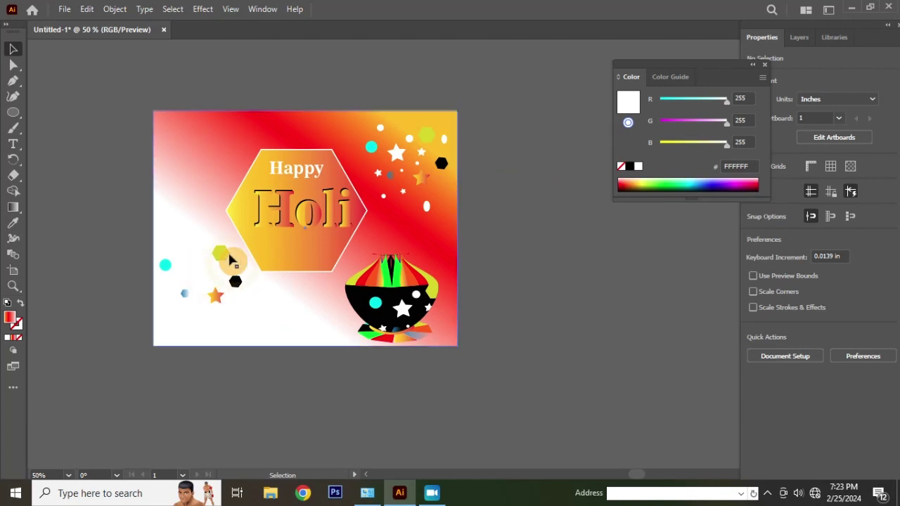
Move the green-hexagon confetti to the top-left and slide the pot across to the left side
drag(228, 259, 223, 123)
click(77, 105)
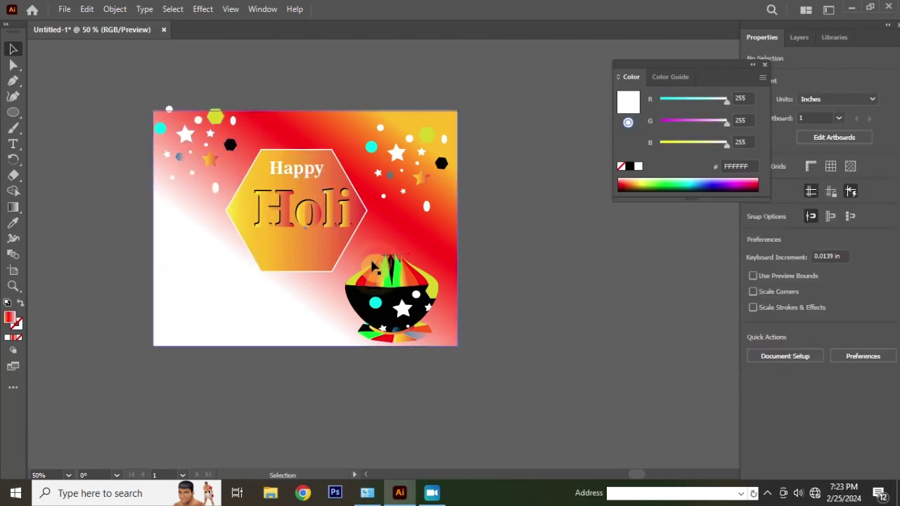
drag(390, 284, 214, 285)
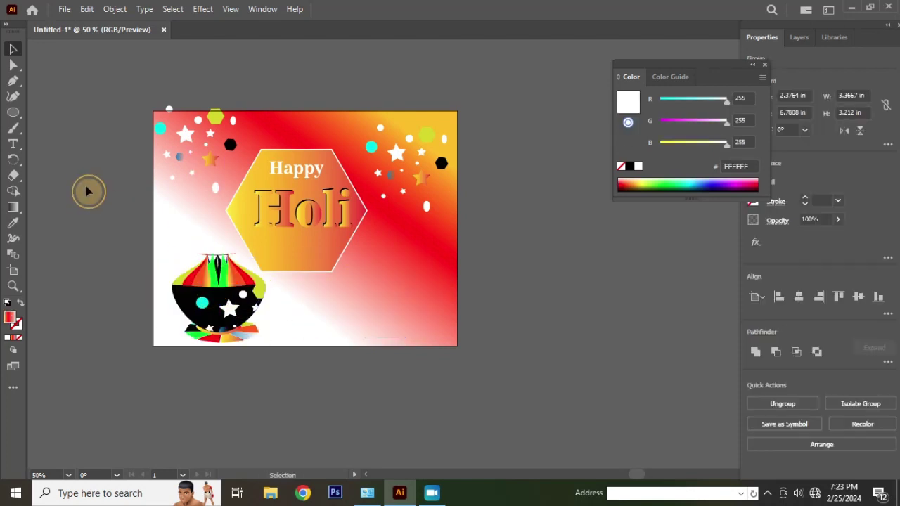
click(66, 129)
scroll(297, 232, up, 1)
scroll(271, 235, down, 1)
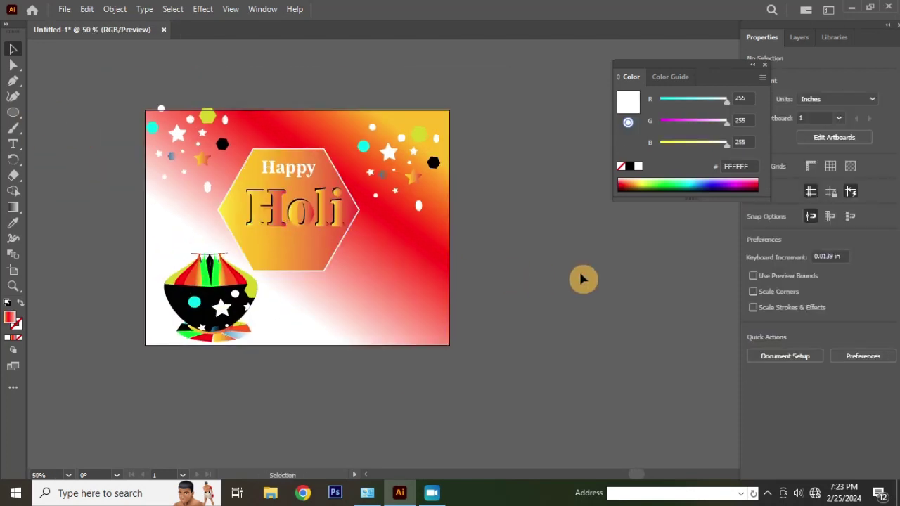
scroll(281, 171, down, 1)
scroll(362, 210, up, 1)
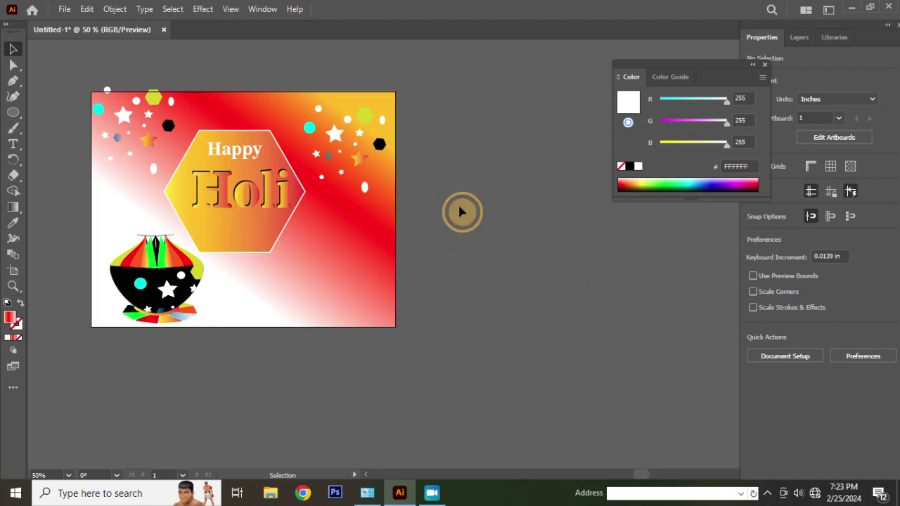
Reposition the top-left and top-right confetti groups on the card
drag(158, 104, 163, 116)
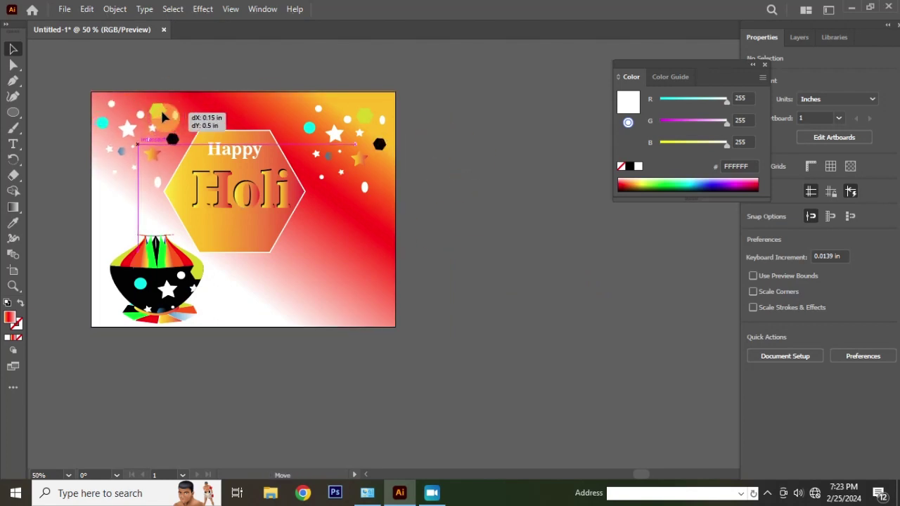
click(412, 114)
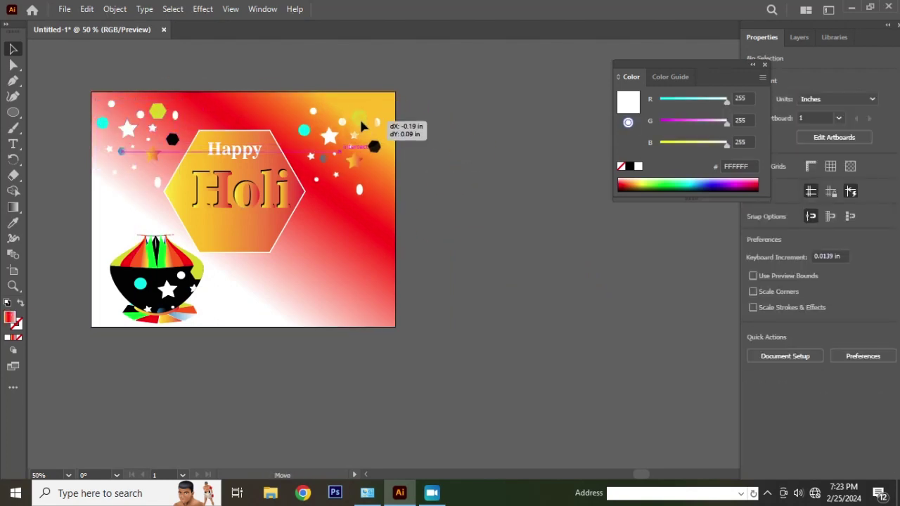
click(365, 117)
click(458, 122)
scroll(416, 118, down, 2)
scroll(302, 153, up, 2)
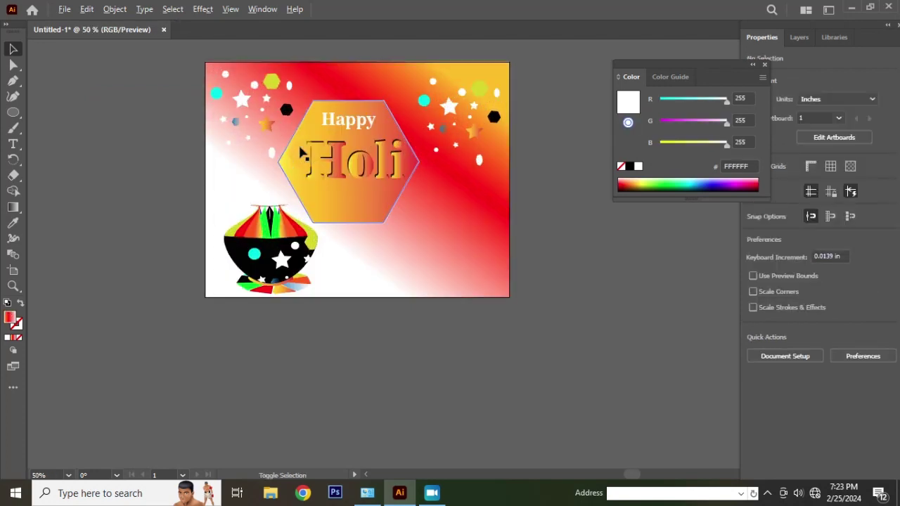
scroll(312, 144, up, 1)
scroll(201, 185, down, 2)
click(466, 145)
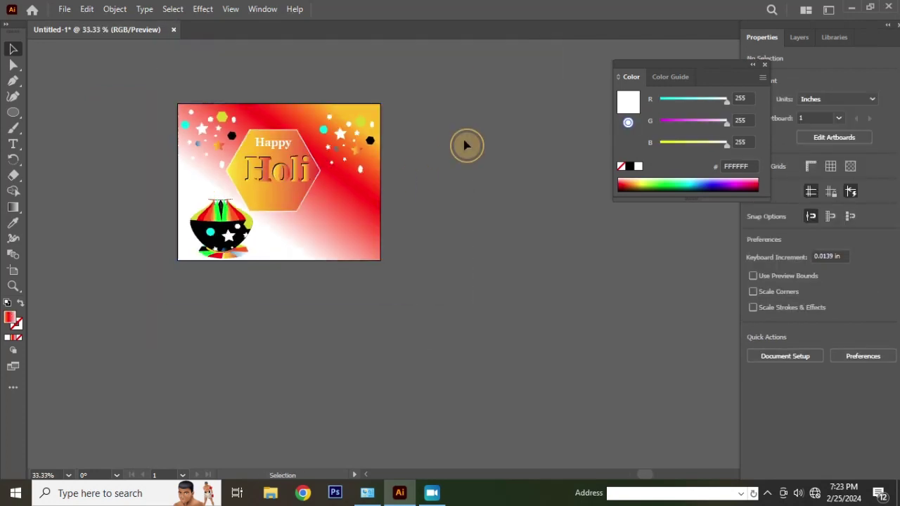
Undo the rearrangement to restore the pot at lower right, then select all artwork
key(ctrl+z)
key(ctrl+z)
key(ctrl+z)
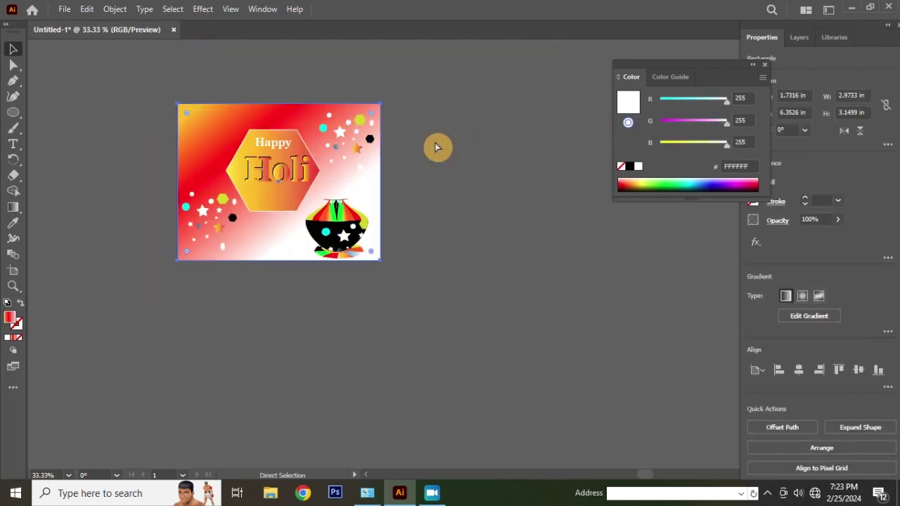
key(ctrl+z)
key(ctrl+z)
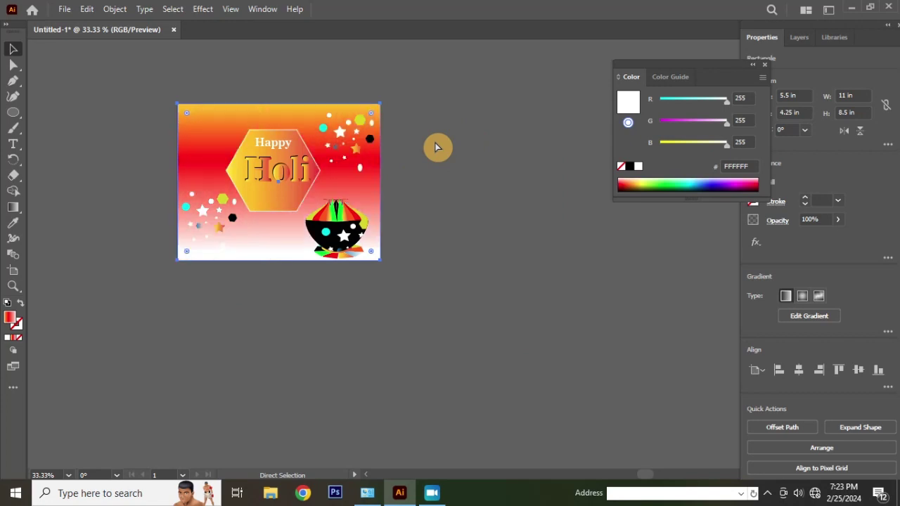
click(435, 147)
scroll(435, 146, up, 1)
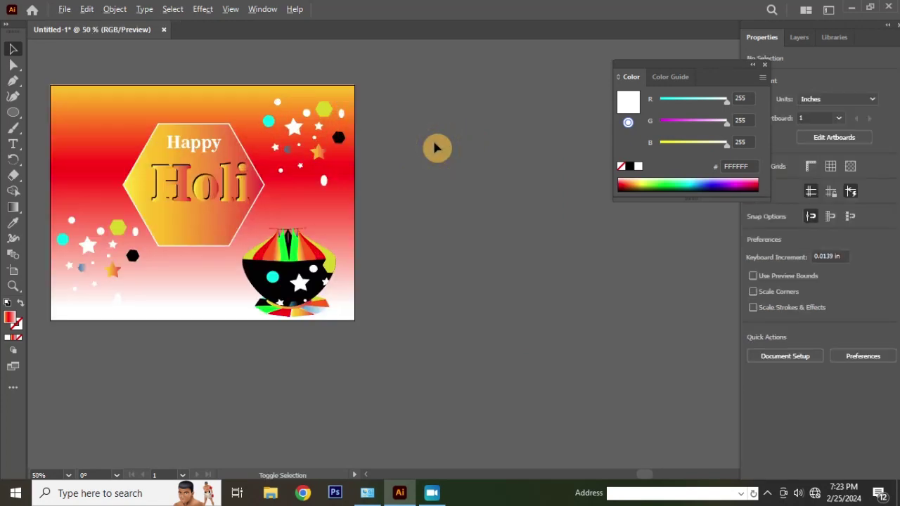
scroll(476, 148, down, 1)
scroll(232, 144, up, 1)
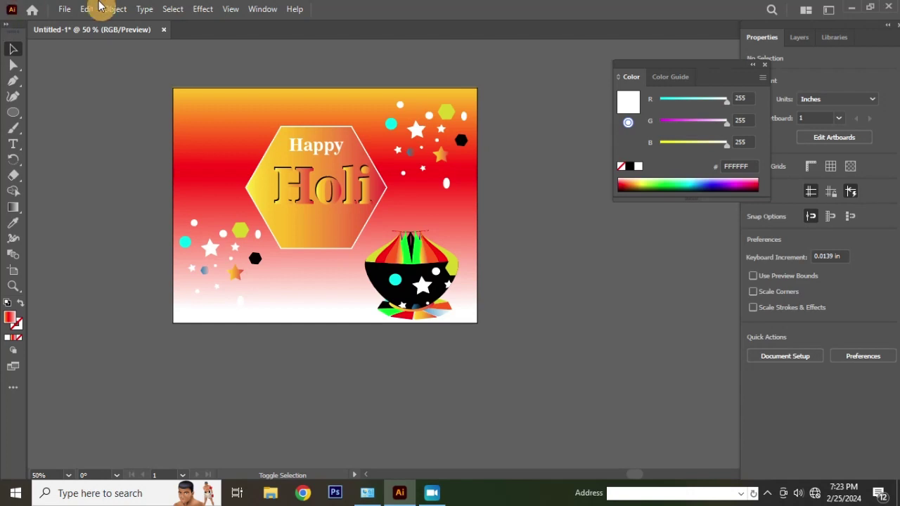
click(135, 141)
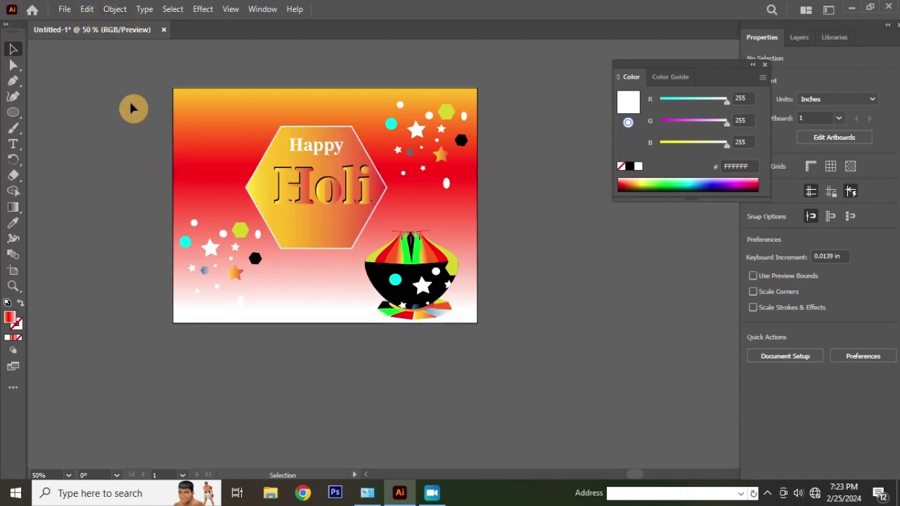
key(ctrl+a)
Expand all selected artwork with Object, Fill and Stroke, splitting gradients into 255 objects
click(115, 9)
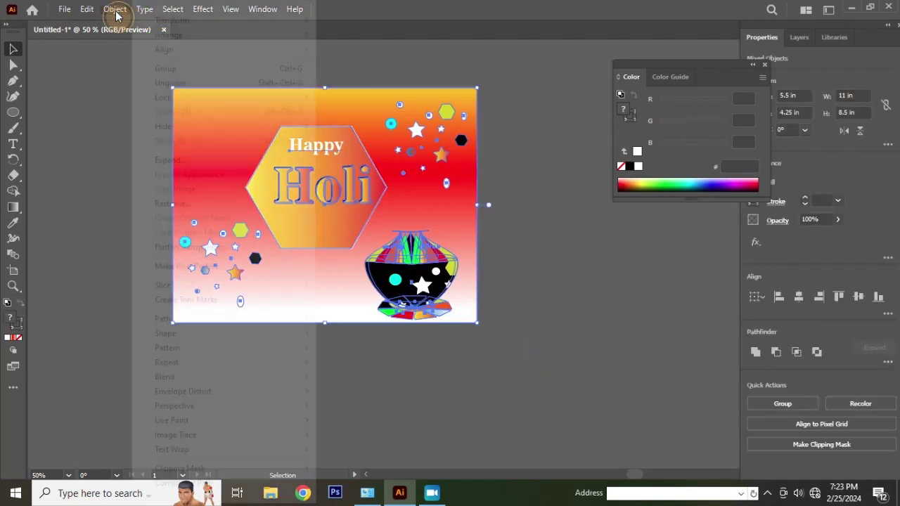
click(183, 160)
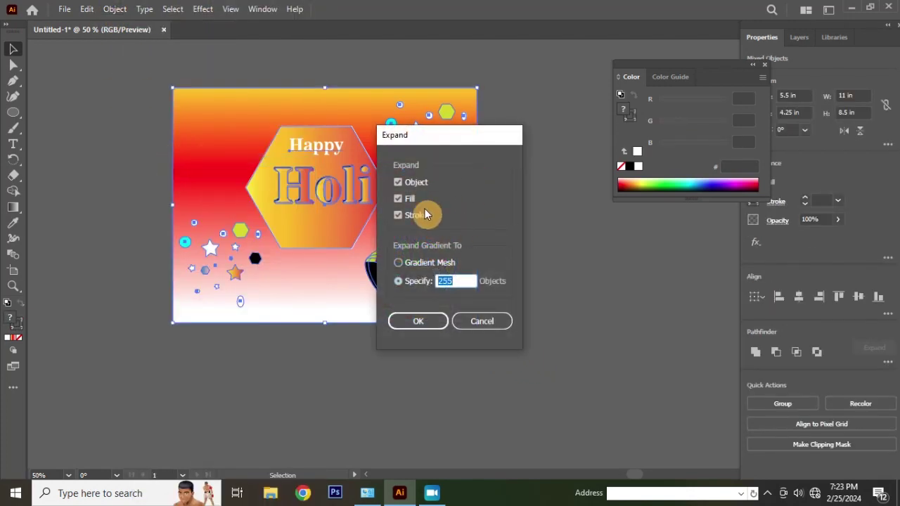
click(419, 321)
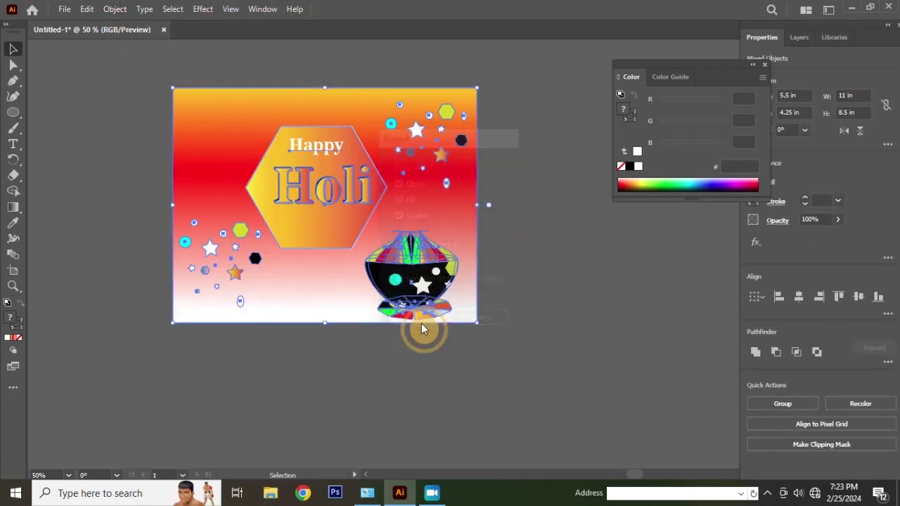
click(529, 135)
scroll(201, 215, down, 1)
scroll(488, 134, up, 1)
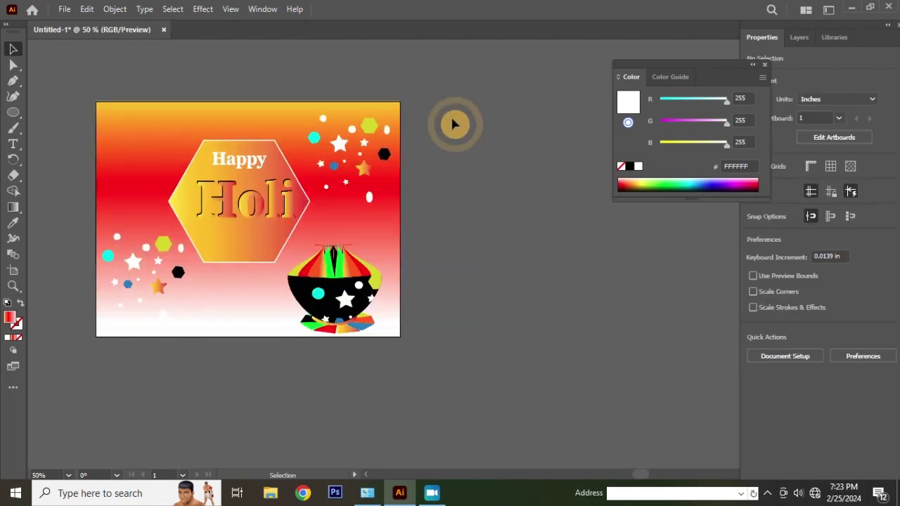
Undo accidental drags of the artwork and background, then inspect the expanded group
drag(305, 113, 368, 105)
key(ctrl+z)
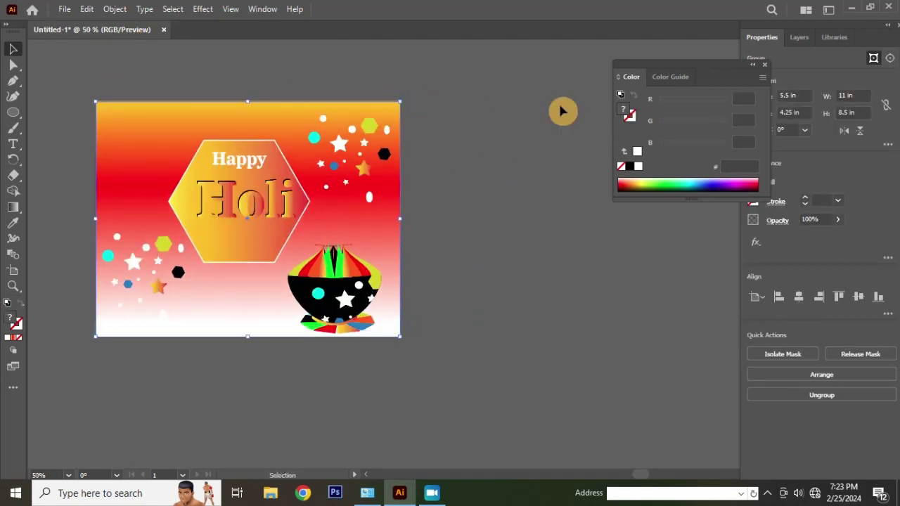
click(637, 165)
click(498, 104)
scroll(389, 101, up, 3)
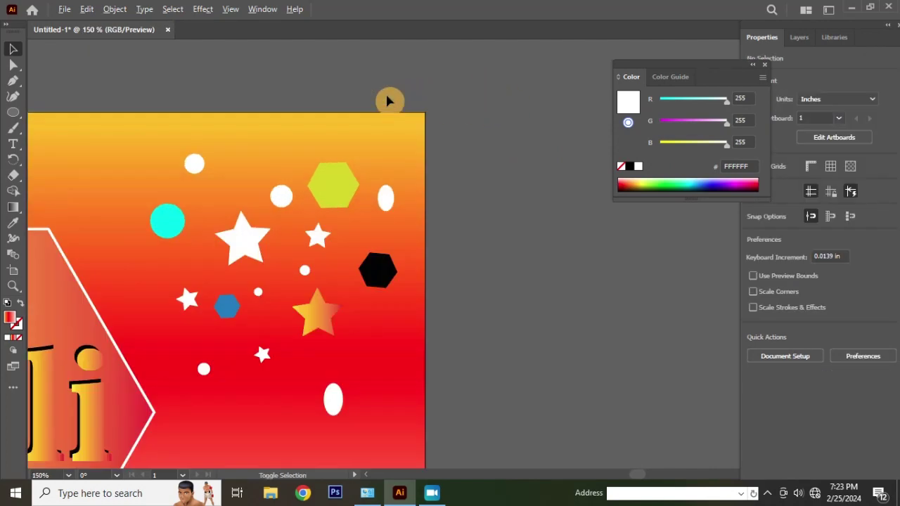
scroll(389, 100, up, 4)
drag(422, 131, 502, 157)
key(ctrl+z)
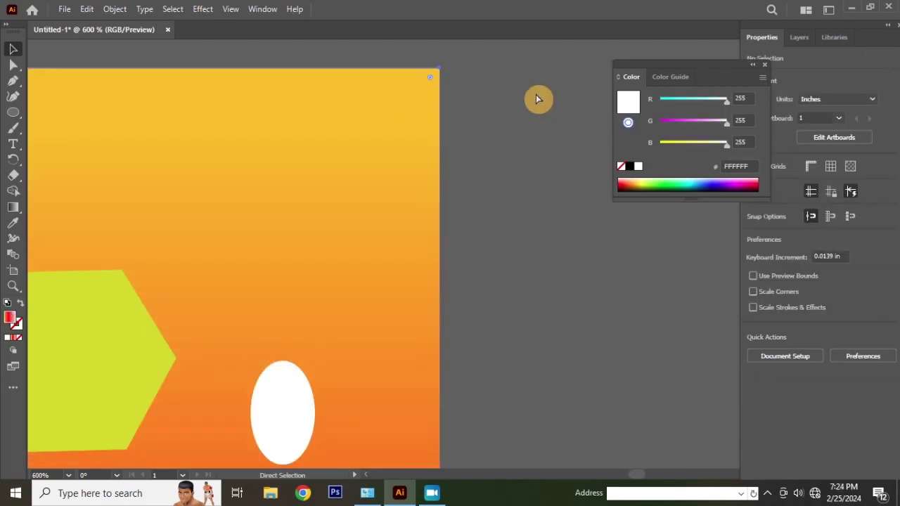
click(419, 180)
scroll(420, 180, down, 5)
scroll(420, 178, up, 1)
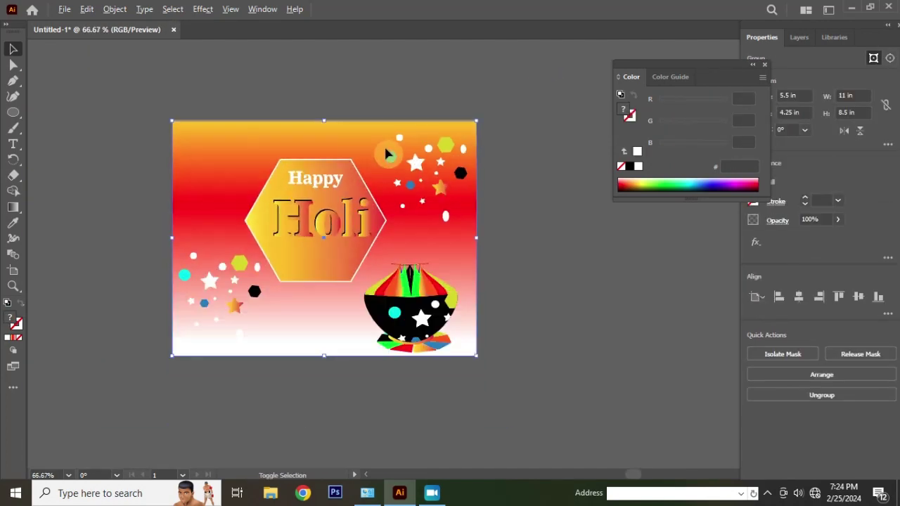
scroll(385, 153, up, 1)
scroll(407, 213, down, 2)
click(545, 139)
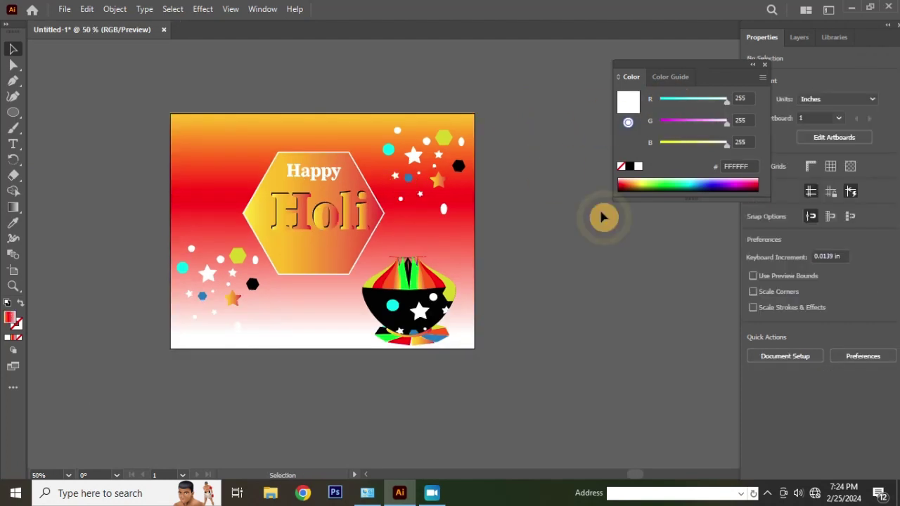
Close the Color panel, view Artboard Options without changes, and return to the Selection tool
click(754, 66)
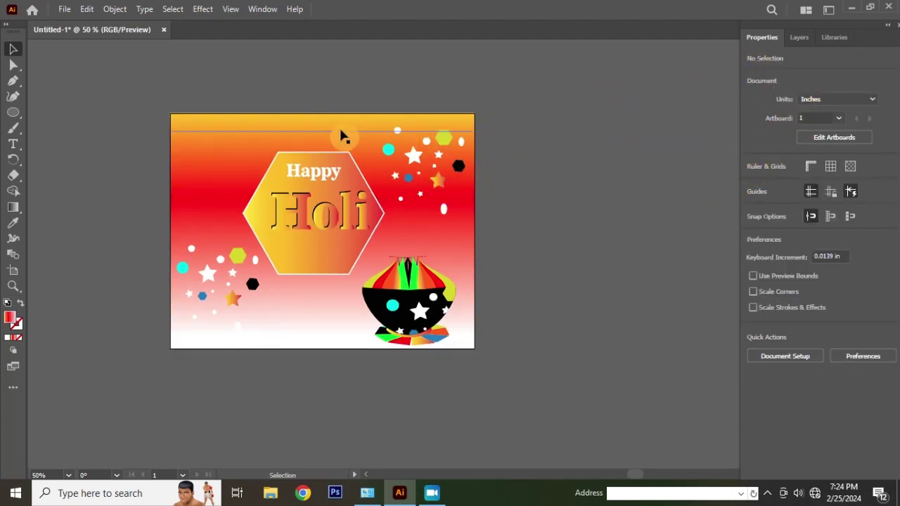
click(12, 273)
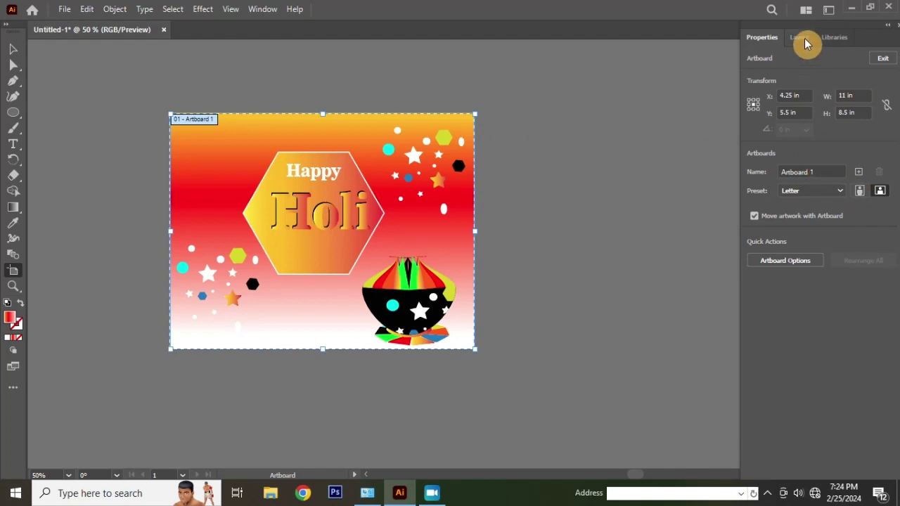
click(790, 261)
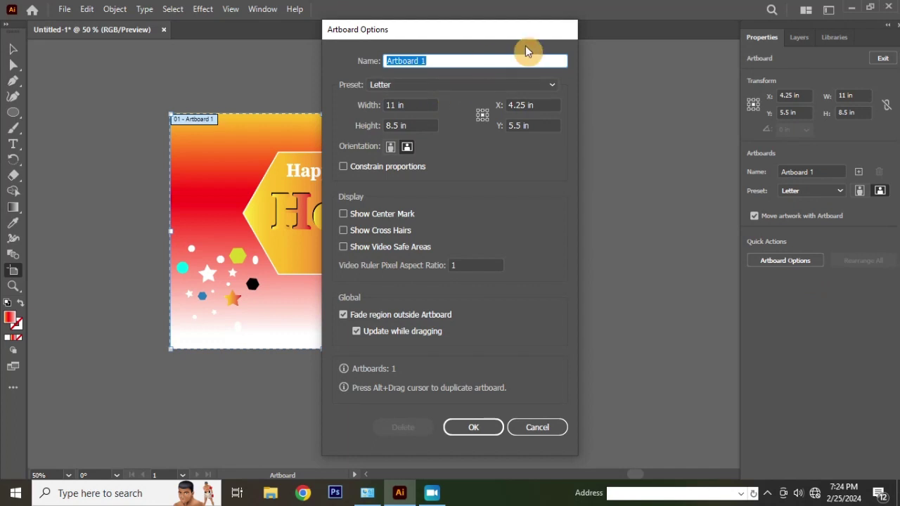
click(538, 428)
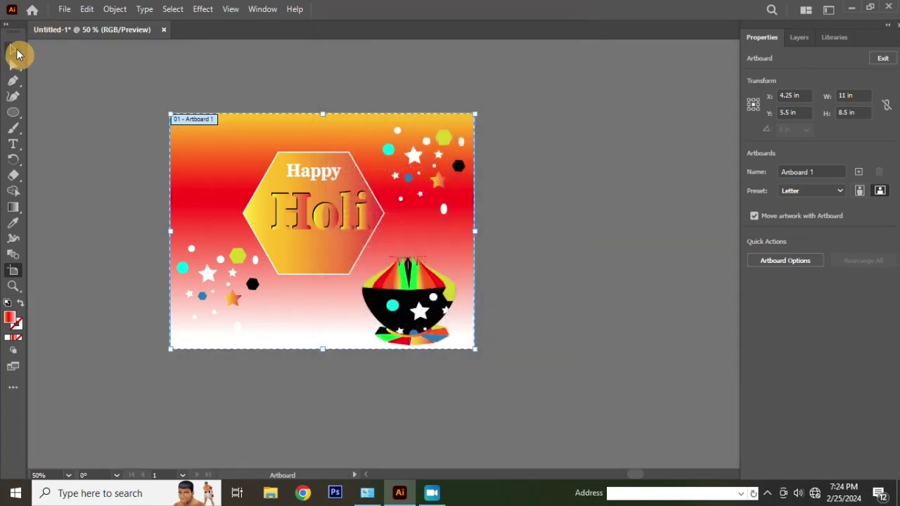
click(13, 49)
Show the rulers and switch the ruler units to pixels
key(ctrl+r)
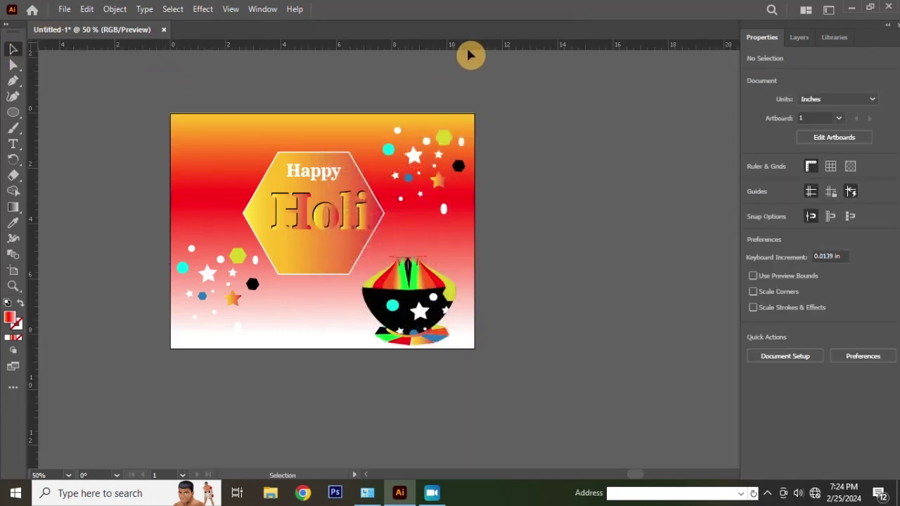
right_click(470, 48)
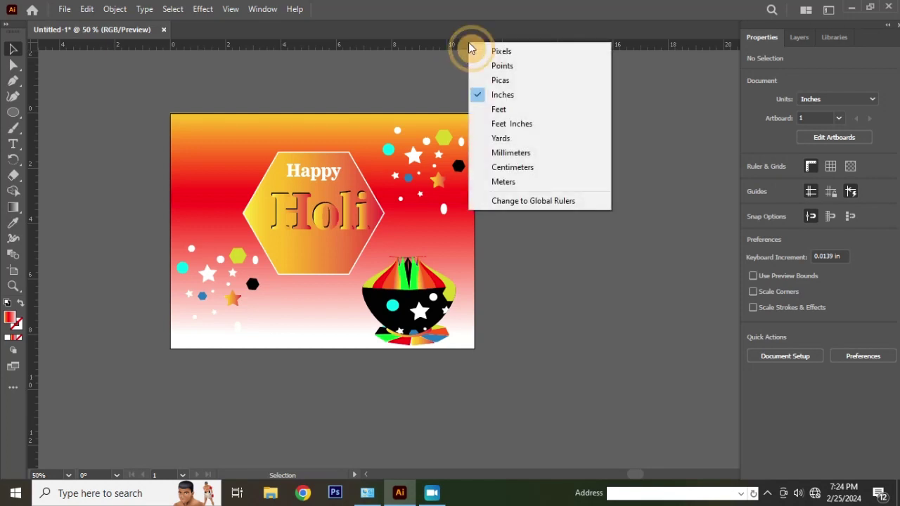
click(517, 53)
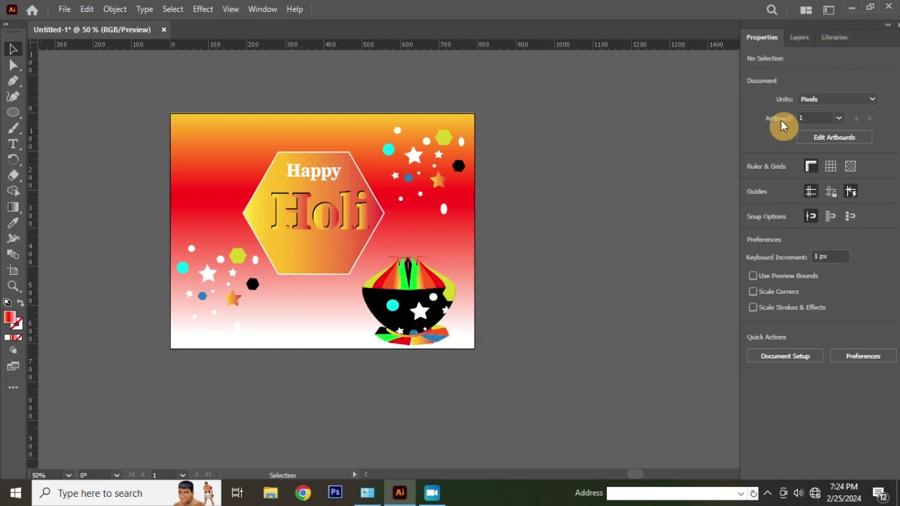
Set the artboard to 5000 × 4800 px, then undo the enlargement back to 792 × 612 px
click(14, 270)
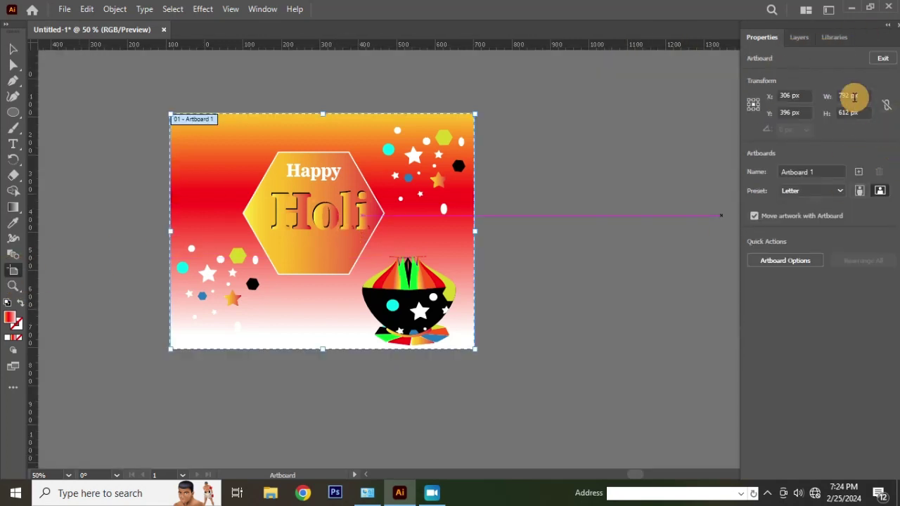
drag(863, 96, 837, 98)
text(5000)
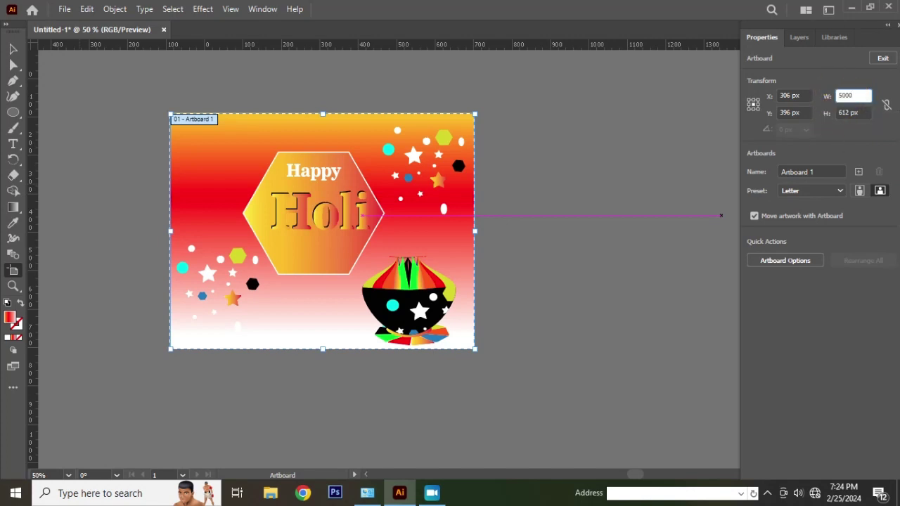
key(Tab)
text(4800)
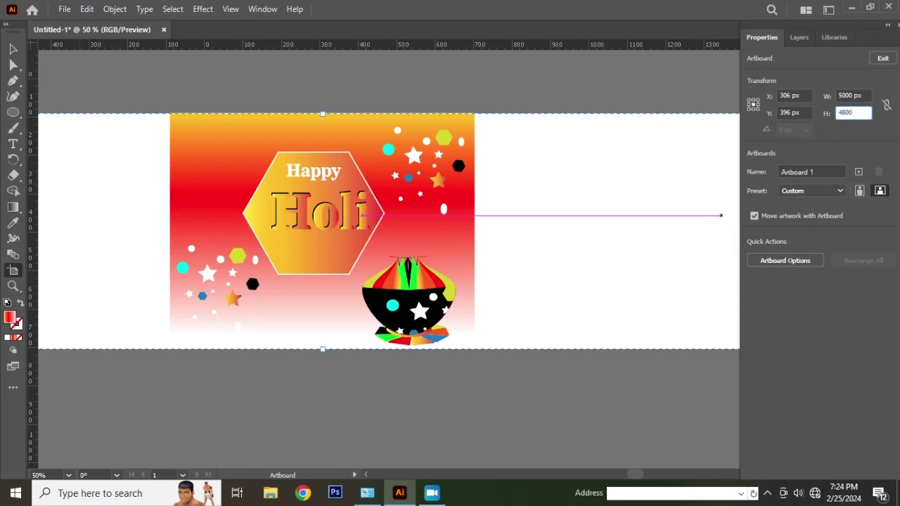
key(Return)
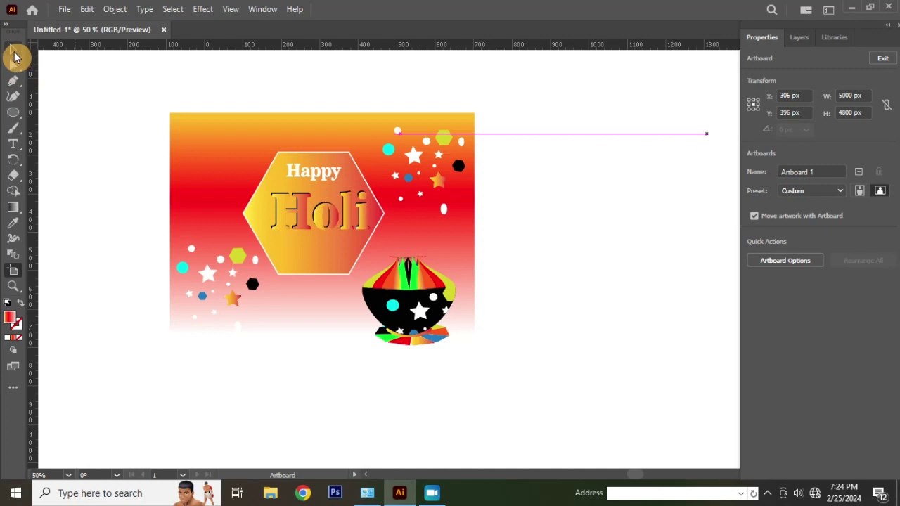
click(15, 55)
scroll(309, 246, down, 4)
scroll(309, 246, up, 1)
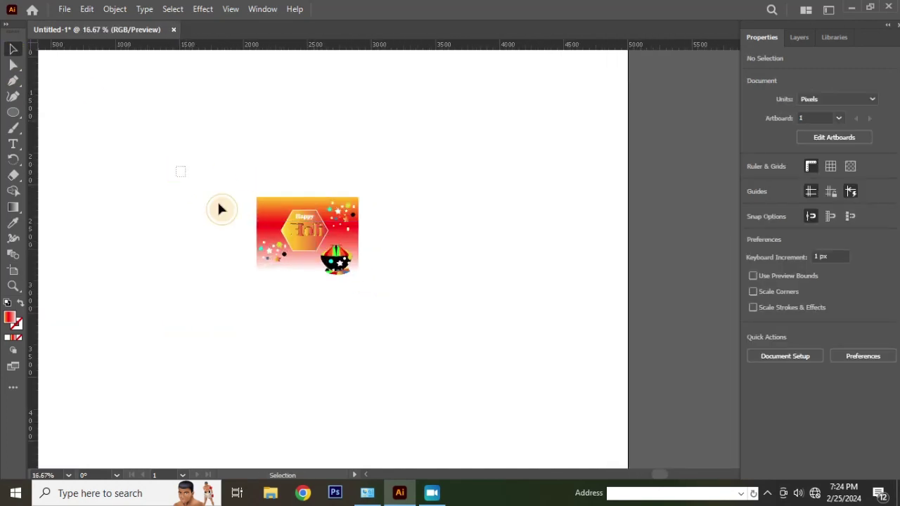
drag(219, 209, 429, 322)
click(431, 251)
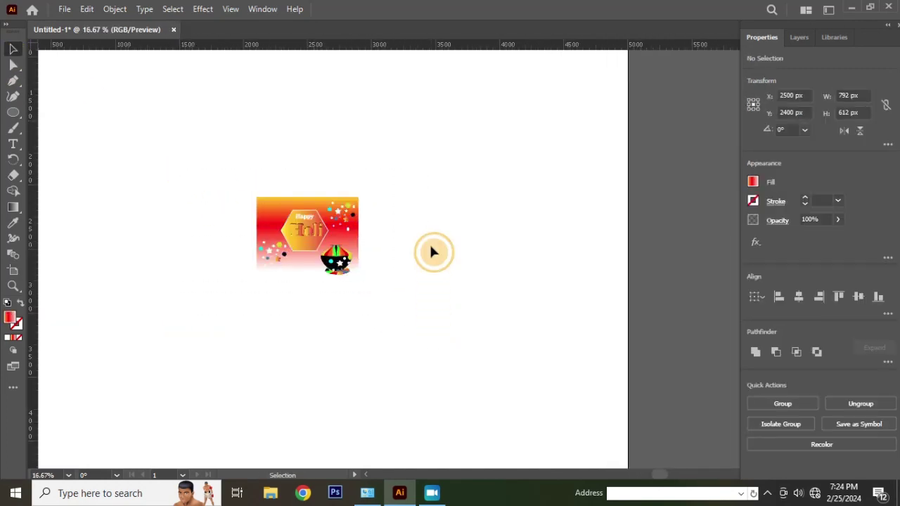
key(ctrl+z)
key(ctrl+z)
Select the whole Holi artwork and expand it with Object > Expand
scroll(373, 202, up, 1)
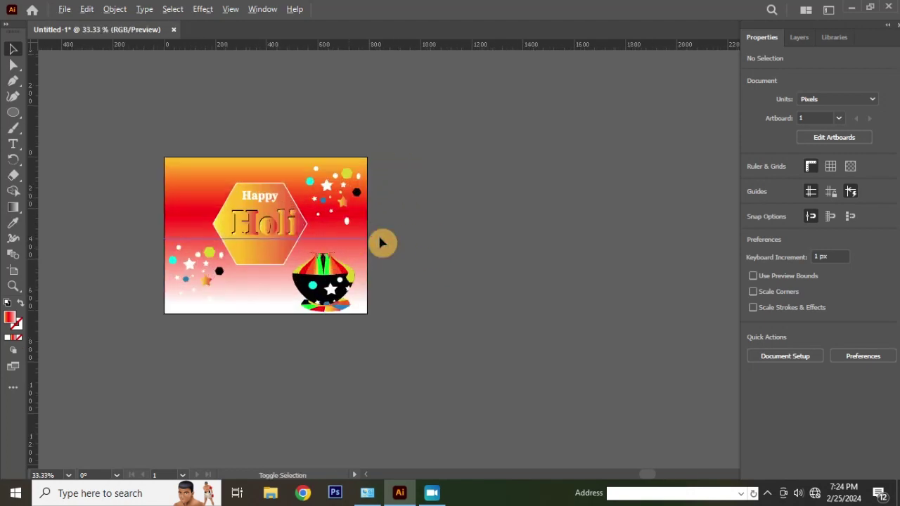
drag(145, 136, 454, 380)
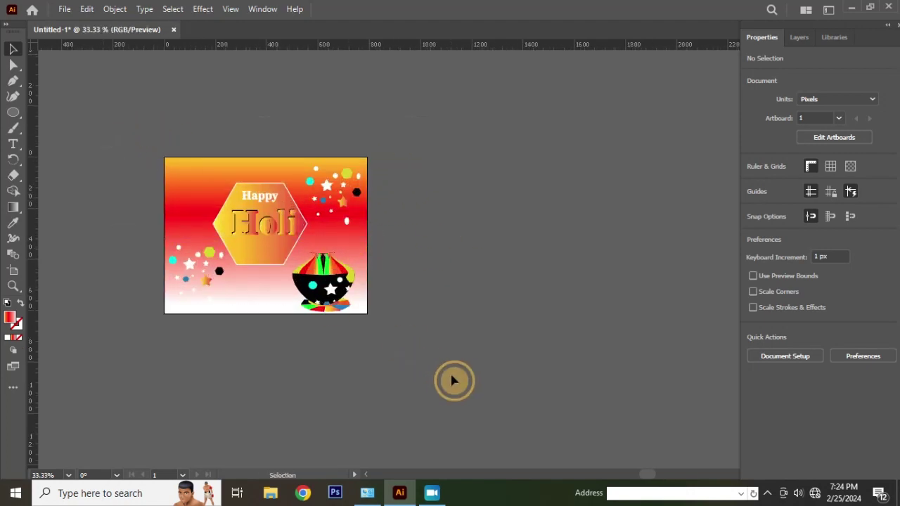
click(114, 8)
click(181, 161)
click(468, 144)
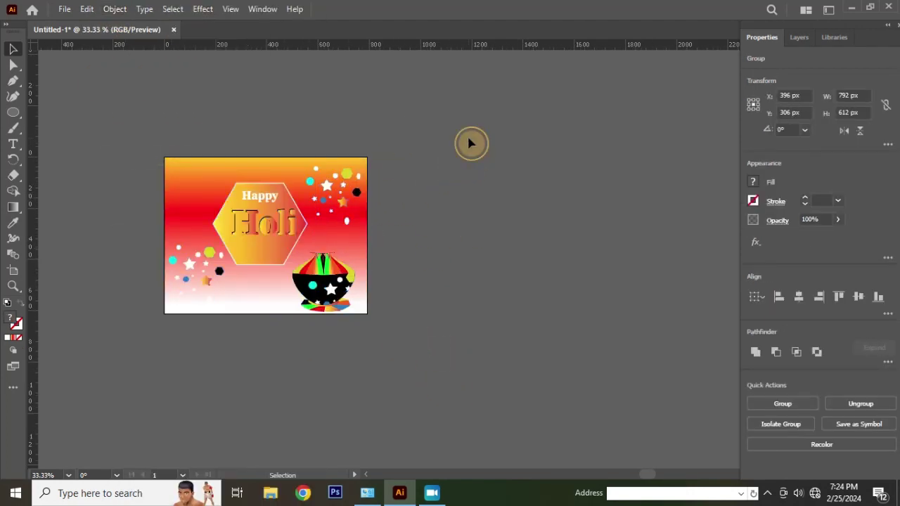
Save As 'Holi Celebration card design' in Desktop > Adobe as Illustrator EPS (*.EPS)
click(64, 8)
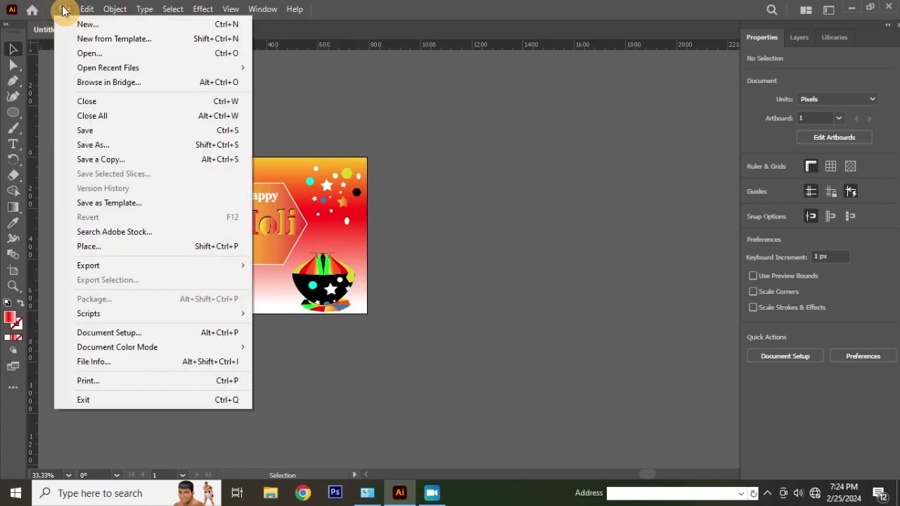
click(121, 148)
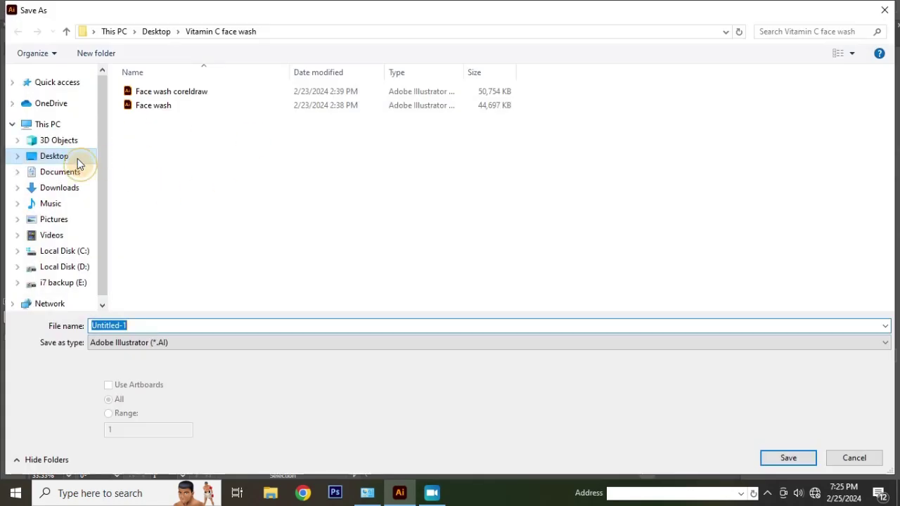
click(78, 163)
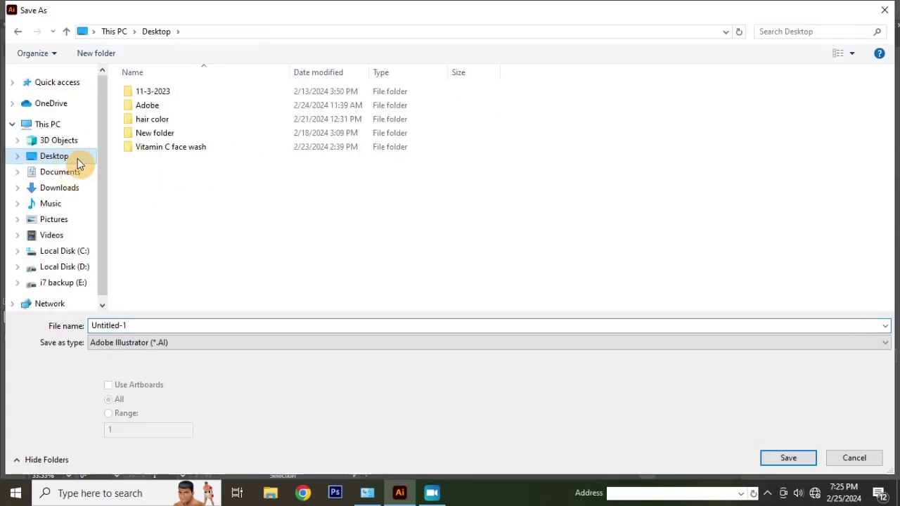
double_click(174, 107)
click(295, 195)
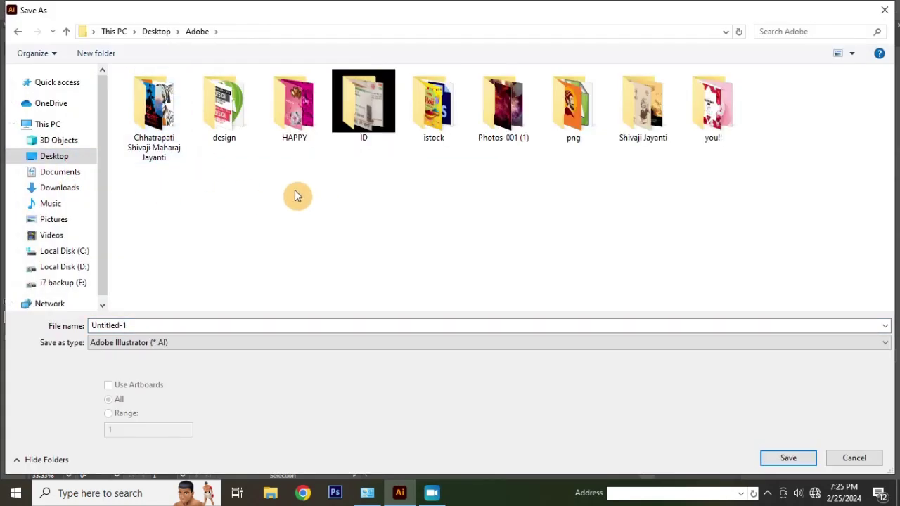
double_click(140, 326)
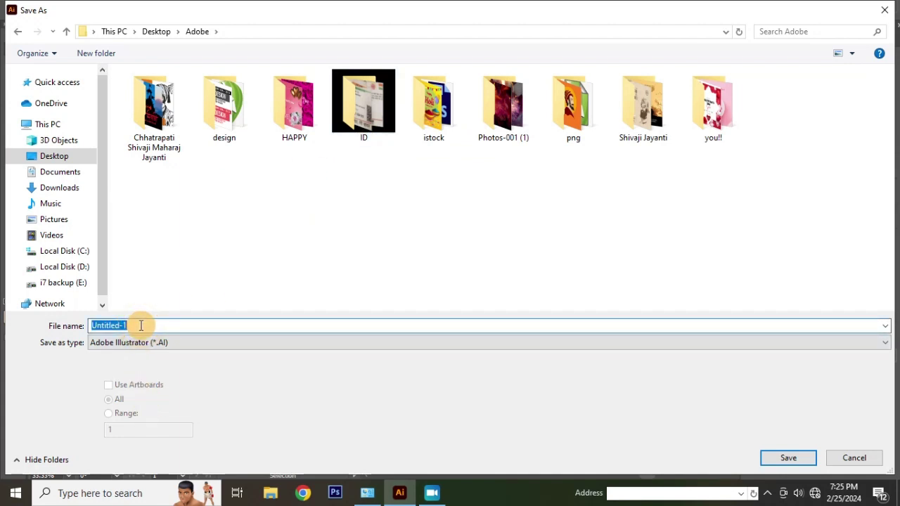
text(Holi Celebration card design)
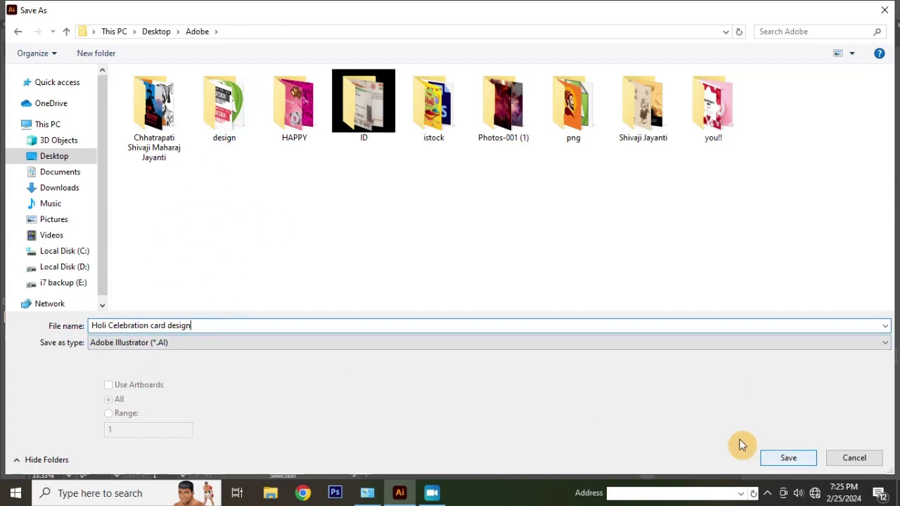
click(185, 344)
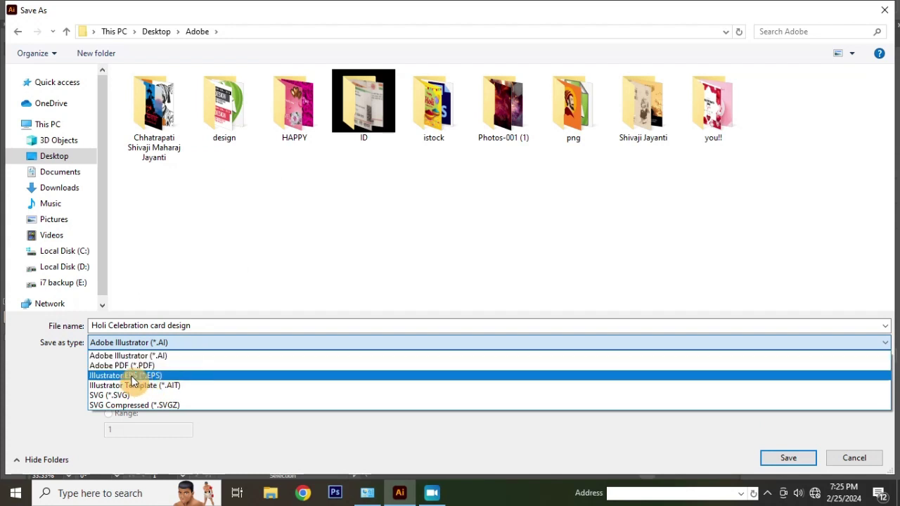
click(127, 376)
click(194, 325)
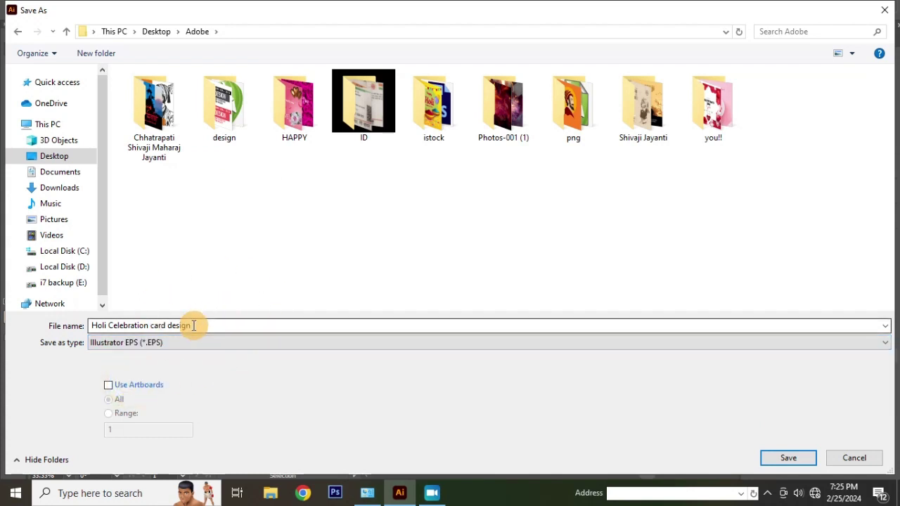
click(788, 463)
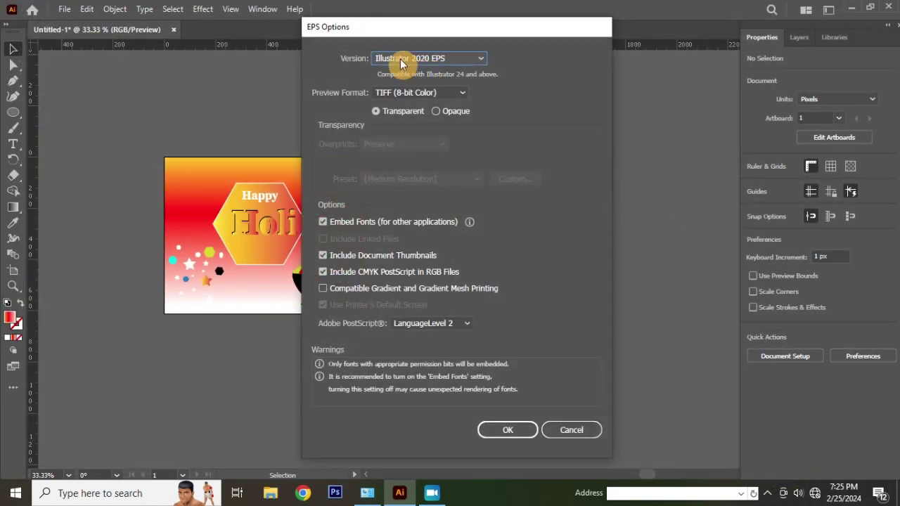
Set the EPS version to Illustrator 10 EPS, confirm, and accept the legacy-format warning
click(450, 60)
click(455, 208)
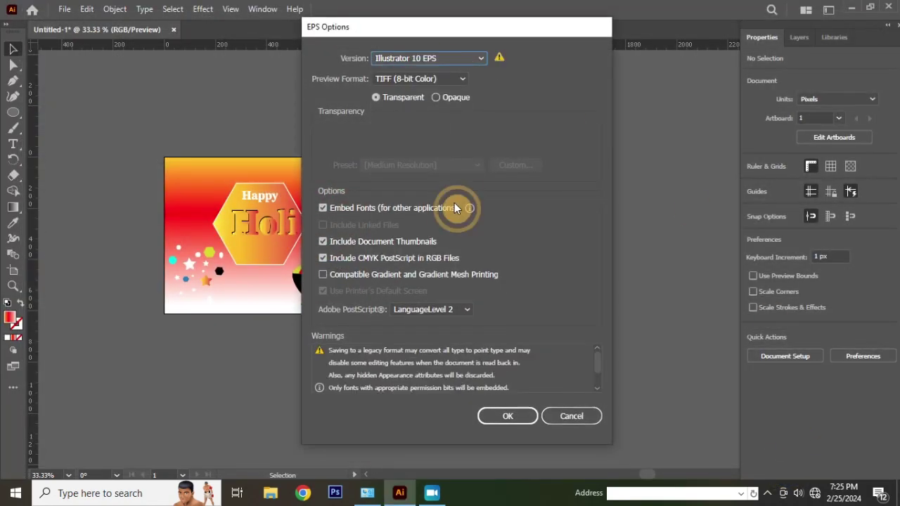
click(520, 416)
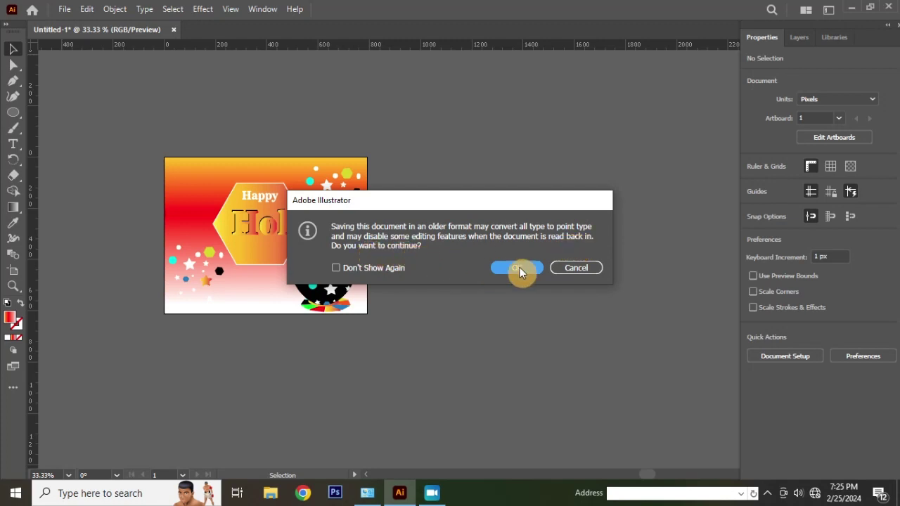
click(521, 268)
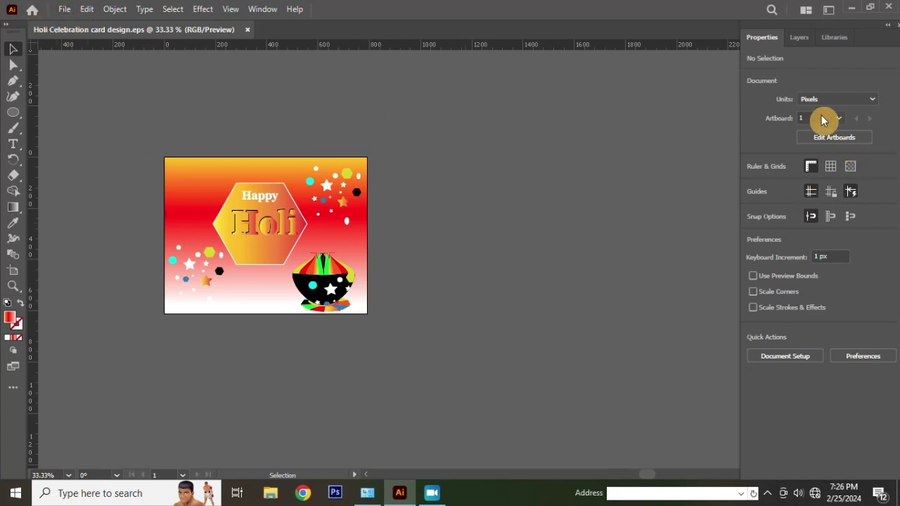
Resize the artboard to 5000 × 4800 px and zoom out to see it whole
click(13, 270)
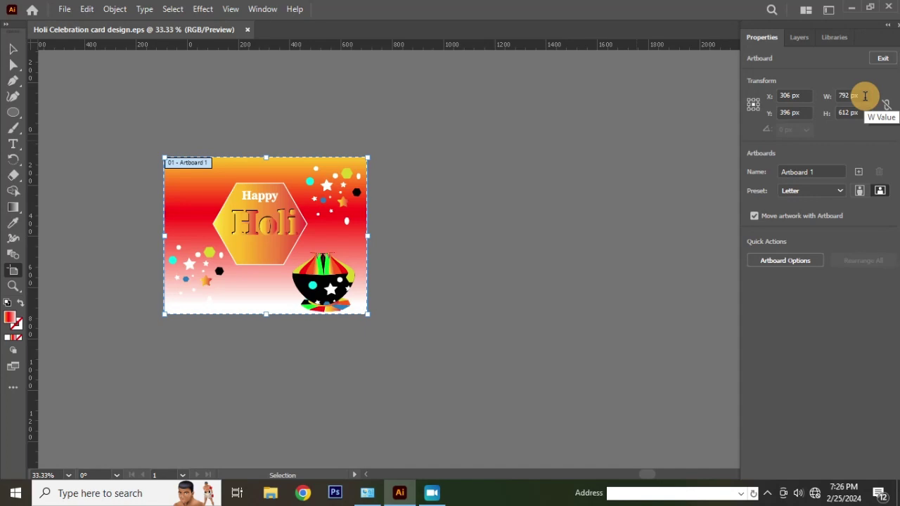
click(865, 96)
text(5000)
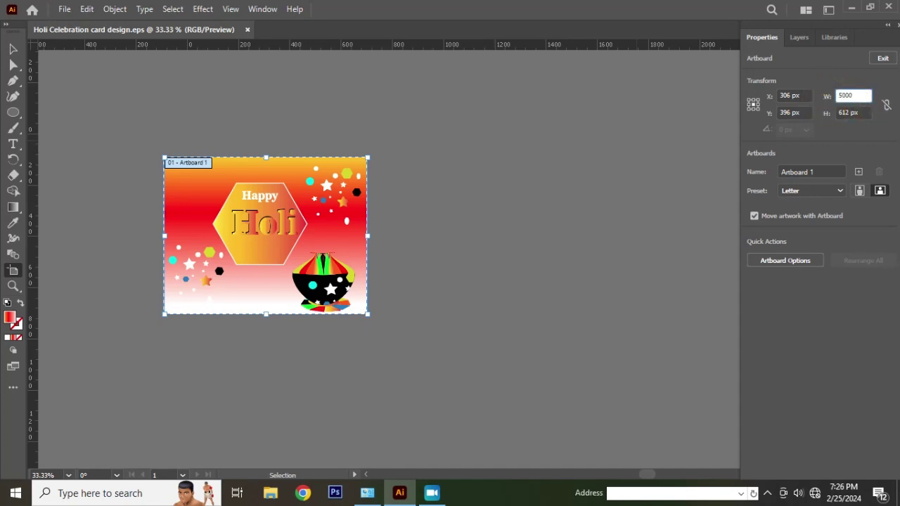
click(830, 107)
text(4800)
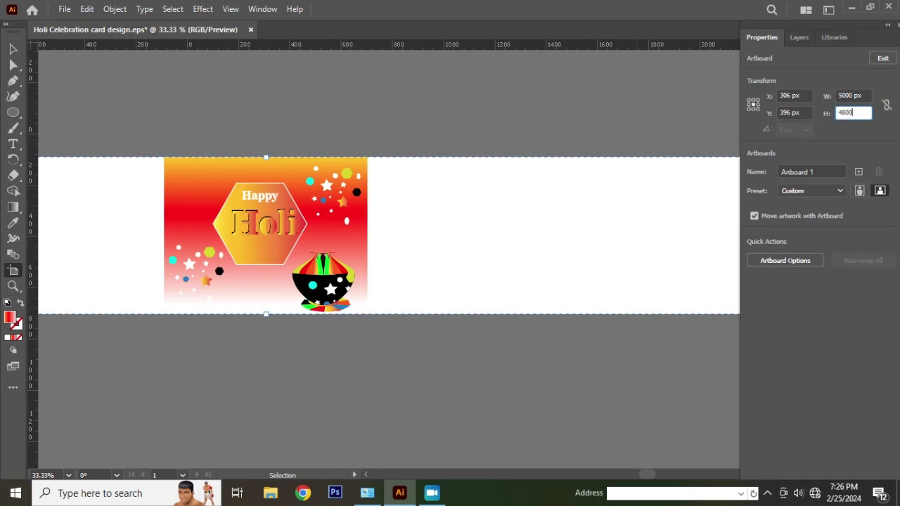
click(829, 106)
key(ctrl+0)
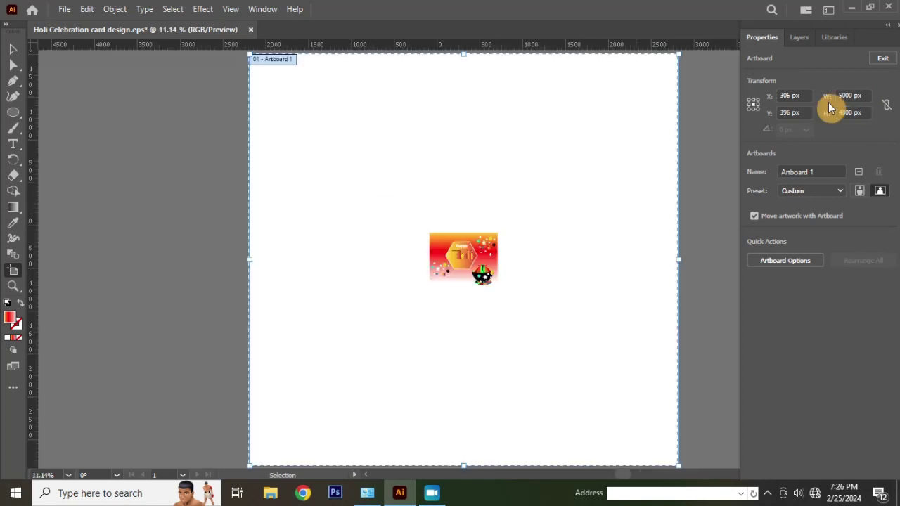
click(11, 51)
click(237, 186)
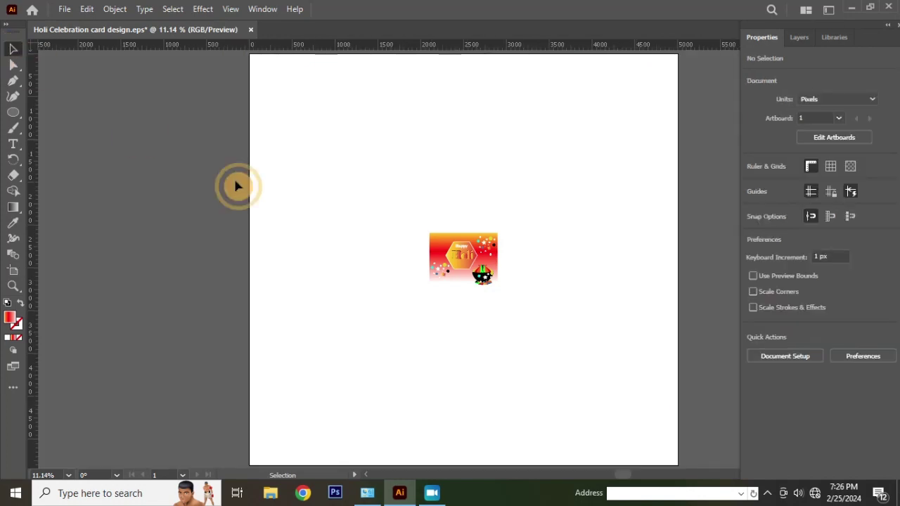
key(ctrl+minus)
key(ctrl+minus)
Set the card artwork group's height to 4800 px so it fills the artboard
mouse_move(443, 183)
mouse_down()
mouse_move(538, 240)
mouse_move(616, 110)
mouse_up()
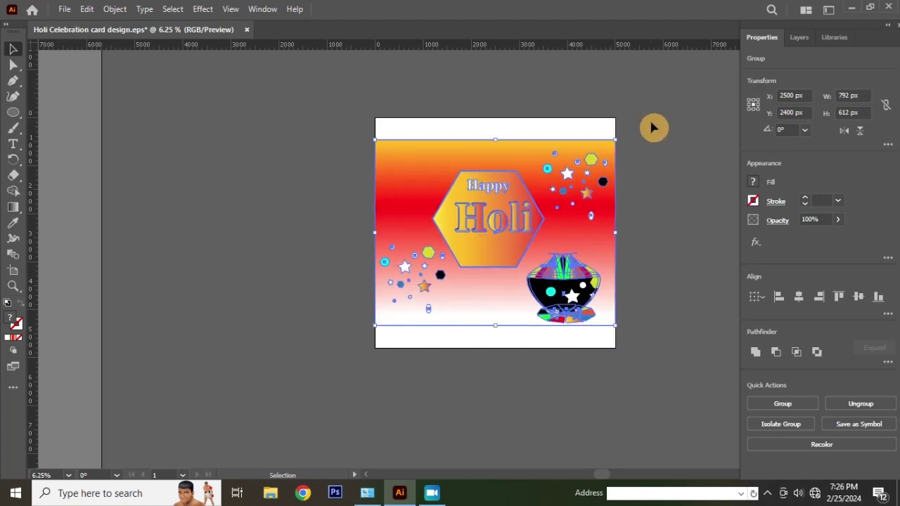
click(653, 177)
scroll(653, 177, up, 1)
scroll(492, 173, down, 1)
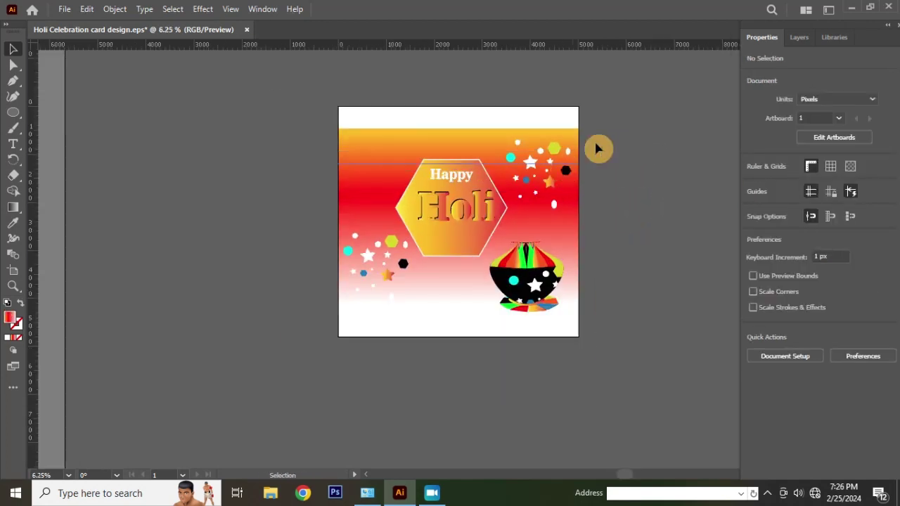
drag(438, 136, 476, 125)
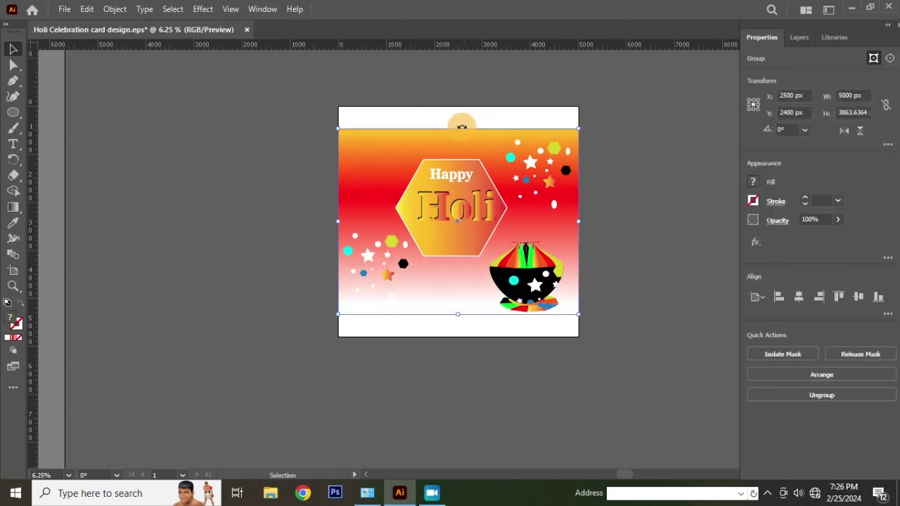
click(851, 111)
text(4800)
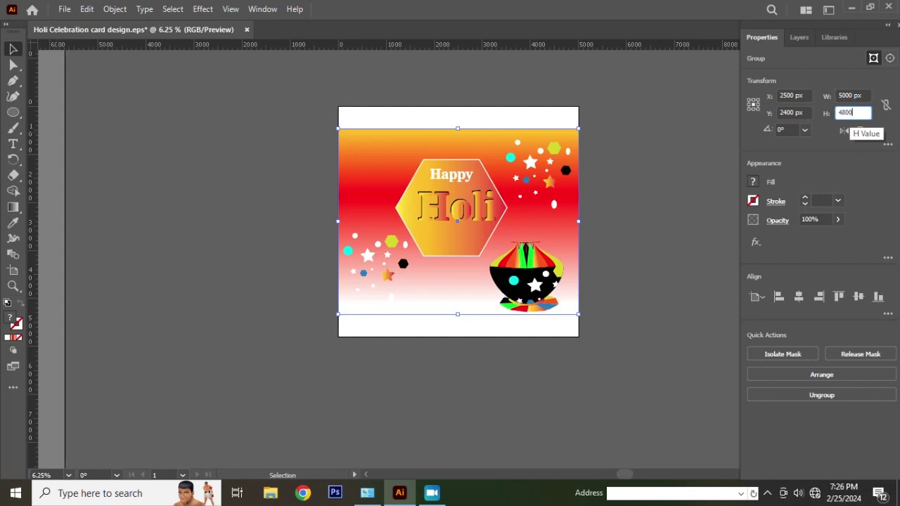
key(Return)
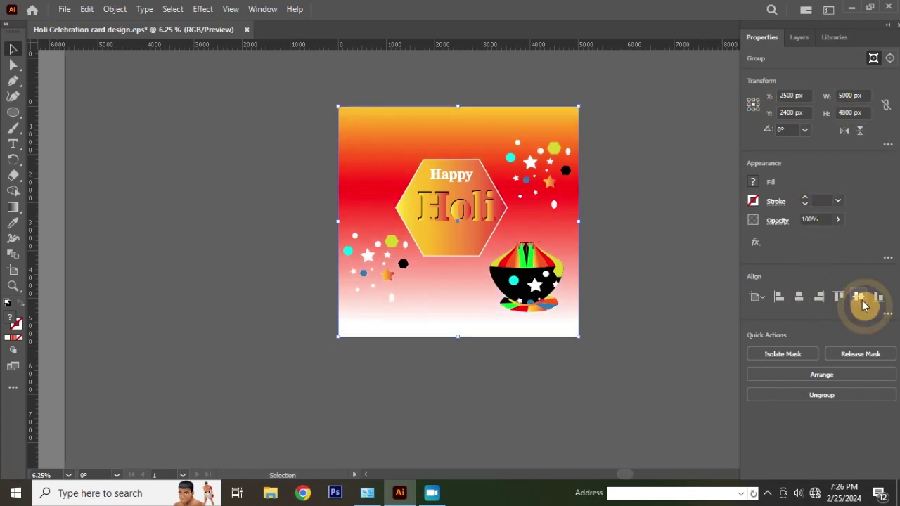
click(681, 139)
scroll(640, 198, up, 1)
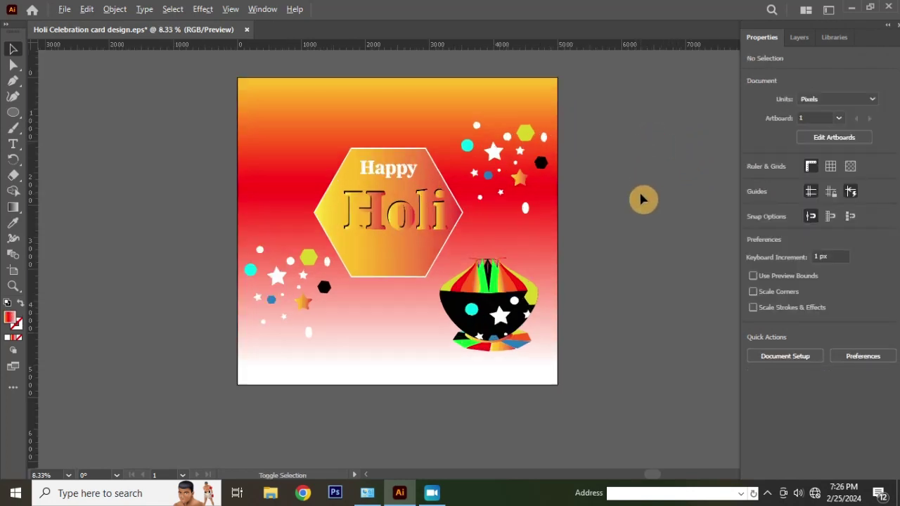
scroll(633, 211, down, 1)
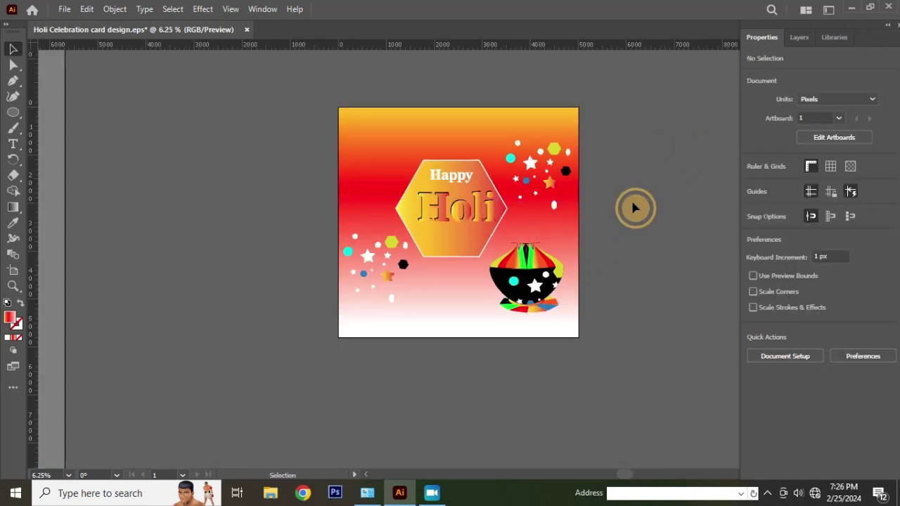
Move the Happy Holi hexagon group higher up on the card
click(475, 236)
click(305, 131)
click(452, 169)
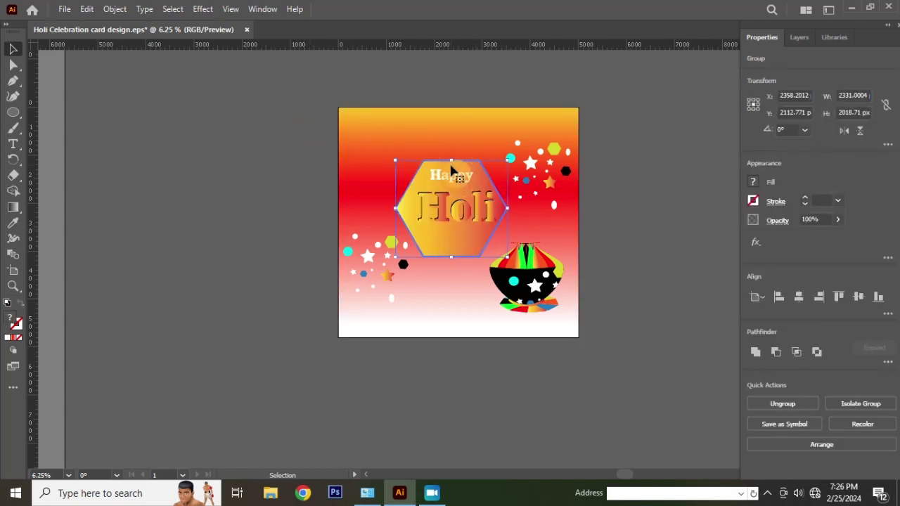
drag(453, 181, 445, 180)
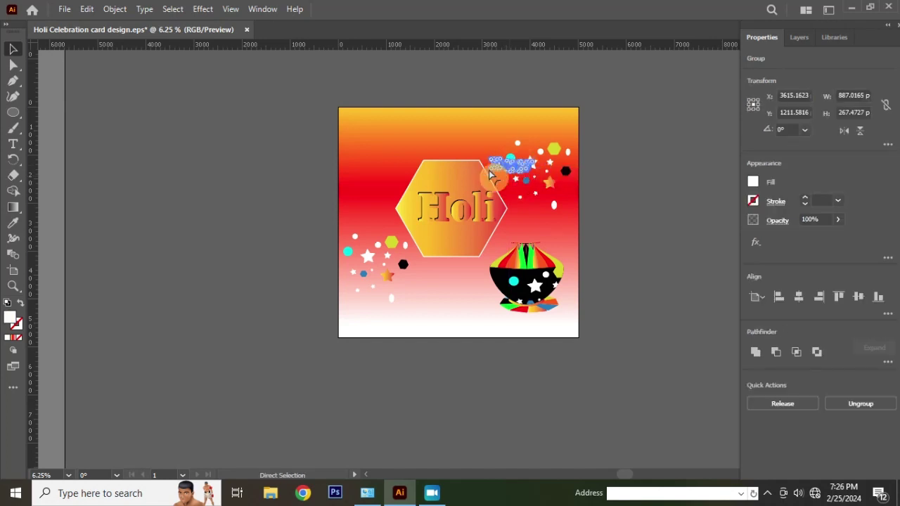
mouse_move(445, 180)
mouse_down()
mouse_move(441, 211)
mouse_move(444, 161)
mouse_up()
click(436, 96)
click(367, 134)
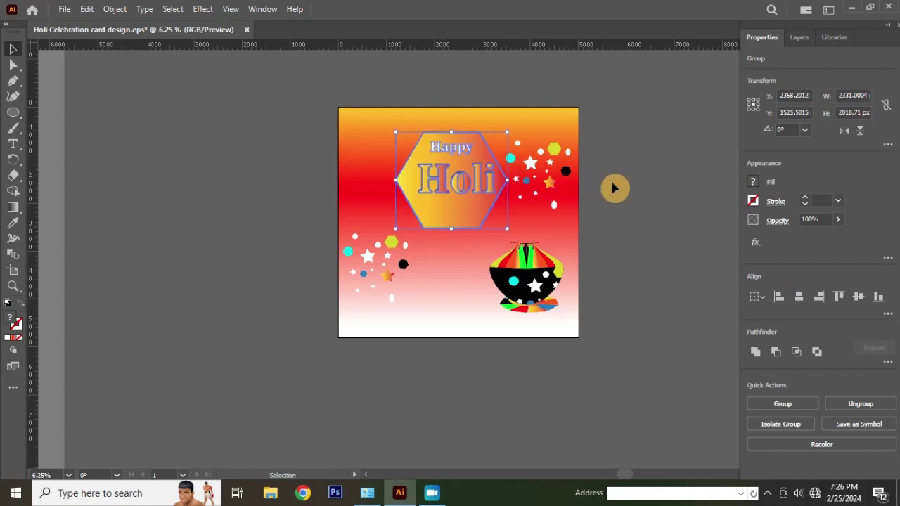
click(609, 189)
Undo stray drags and send the background artwork to the back
click(543, 260)
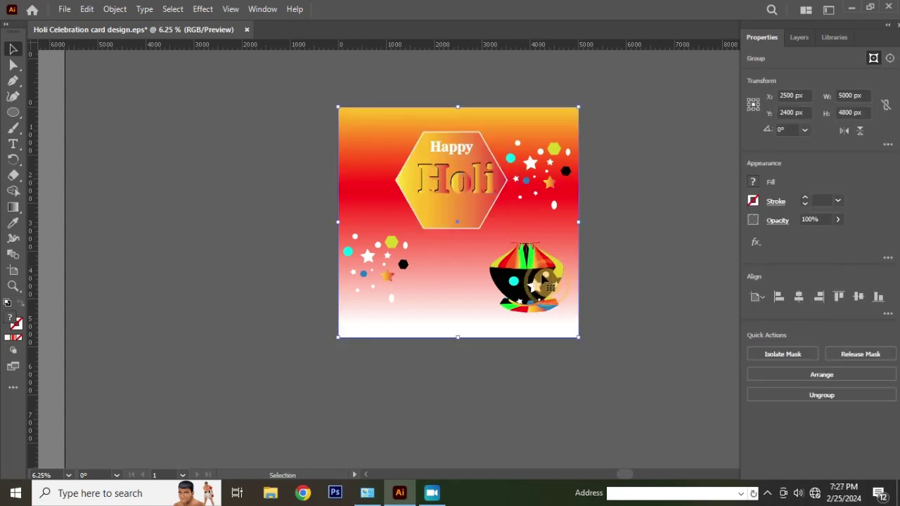
drag(544, 281, 443, 297)
key(ctrl+z)
drag(514, 285, 502, 291)
key(ctrl+z)
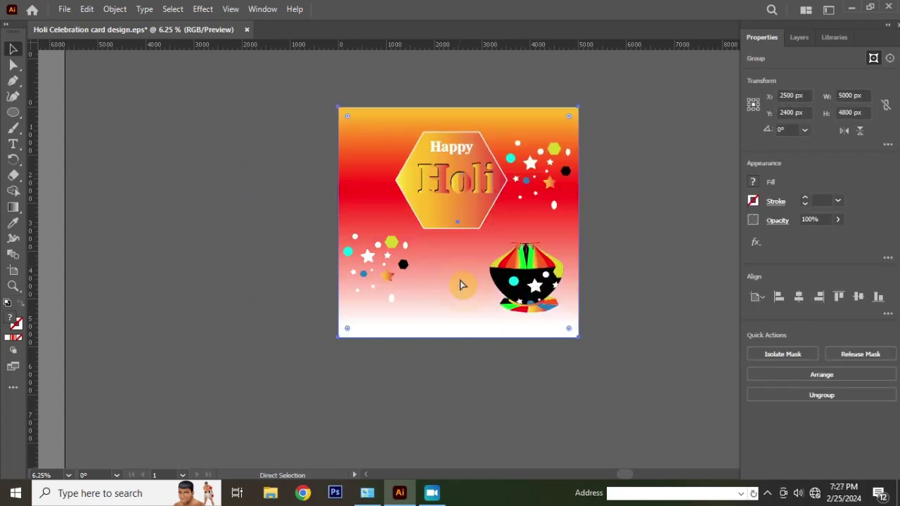
right_click(442, 256)
mouse_move(484, 192)
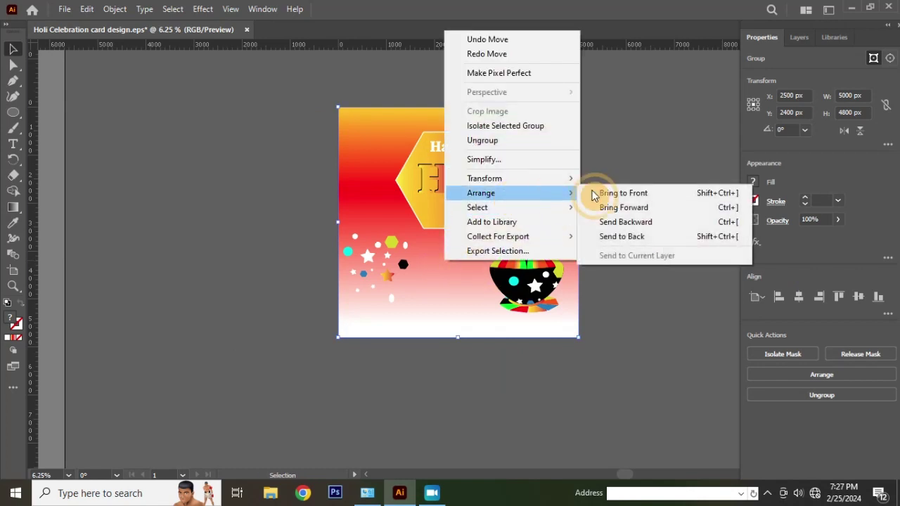
click(621, 236)
click(635, 201)
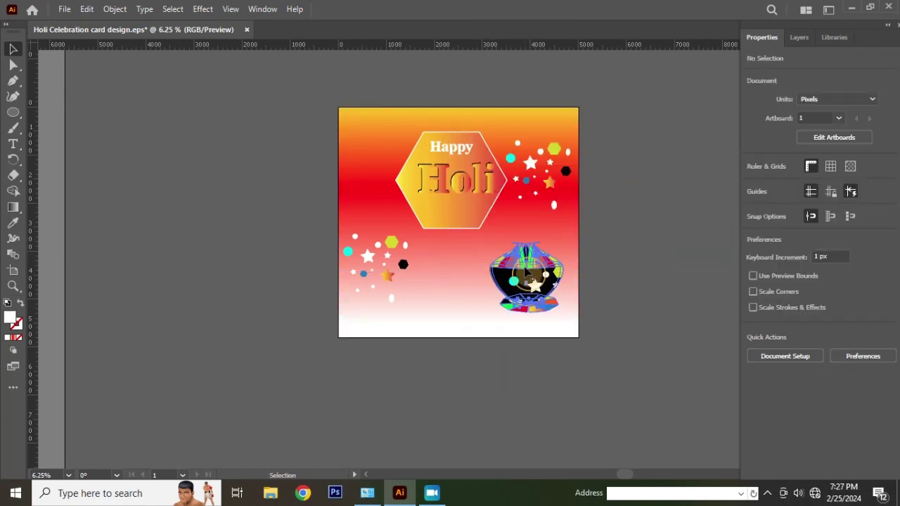
Move the colour pot left and down toward the bottom centre, then select it
drag(541, 274, 478, 286)
click(531, 256)
right_click(533, 258)
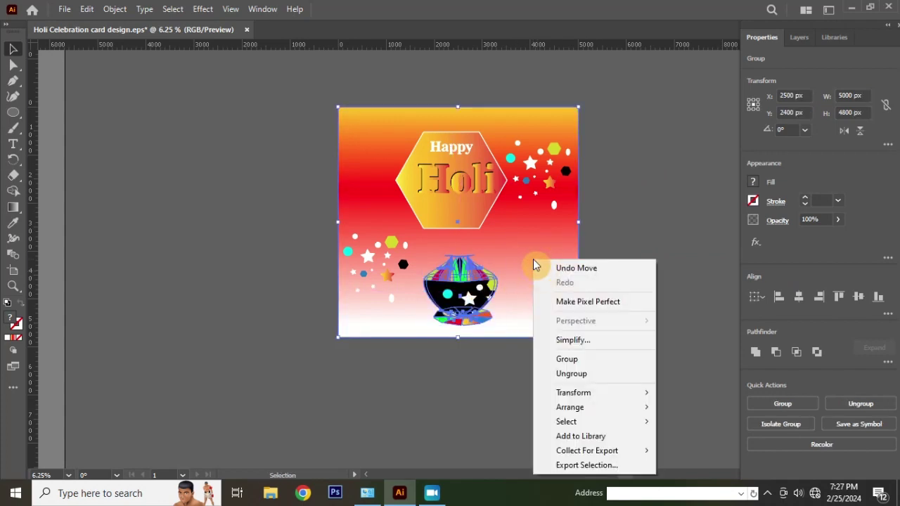
click(669, 169)
click(552, 261)
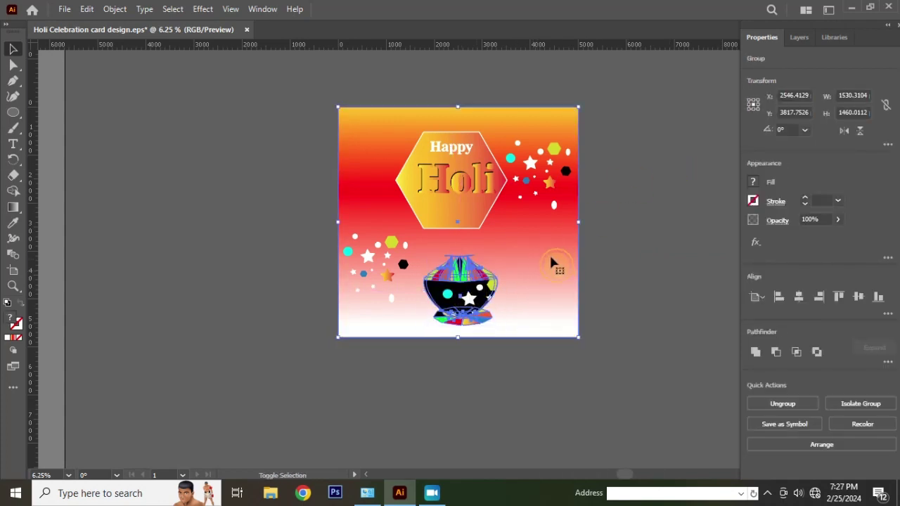
click(798, 296)
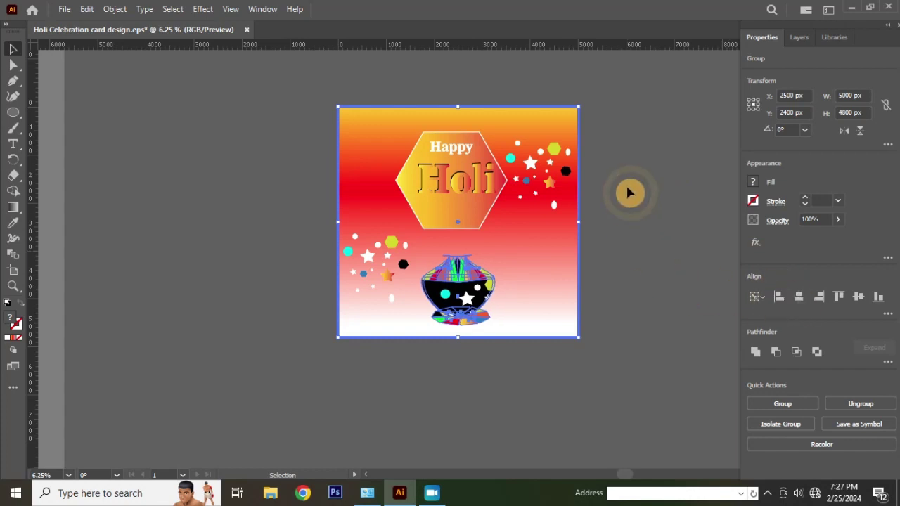
click(629, 193)
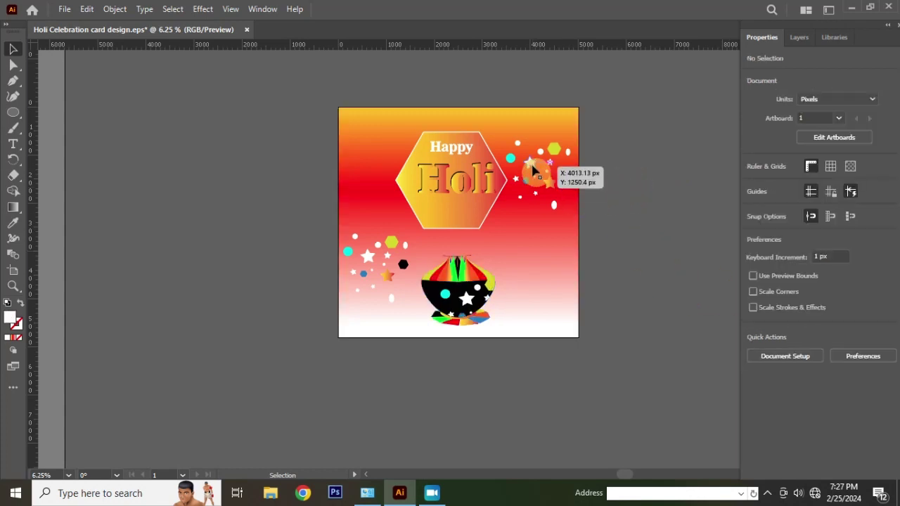
click(534, 171)
mouse_move(534, 167)
mouse_down()
mouse_move(551, 313)
mouse_move(529, 286)
mouse_up()
click(633, 257)
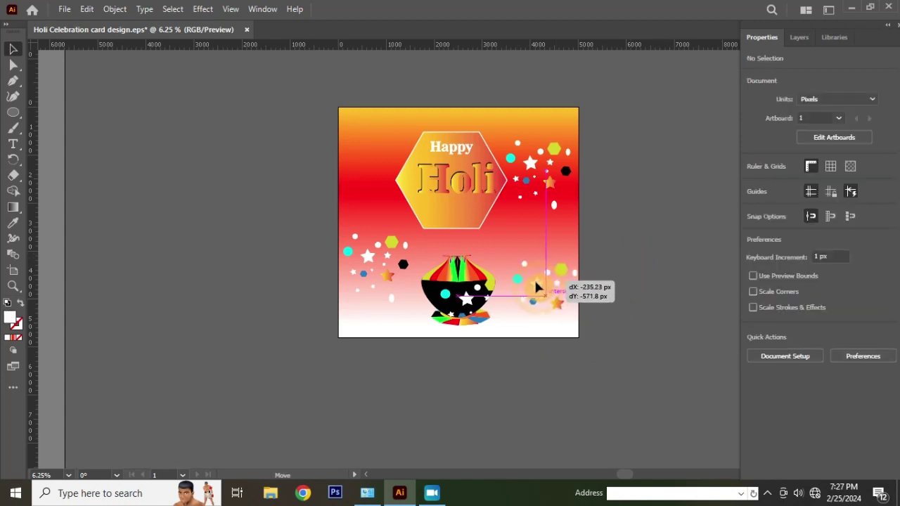
click(636, 241)
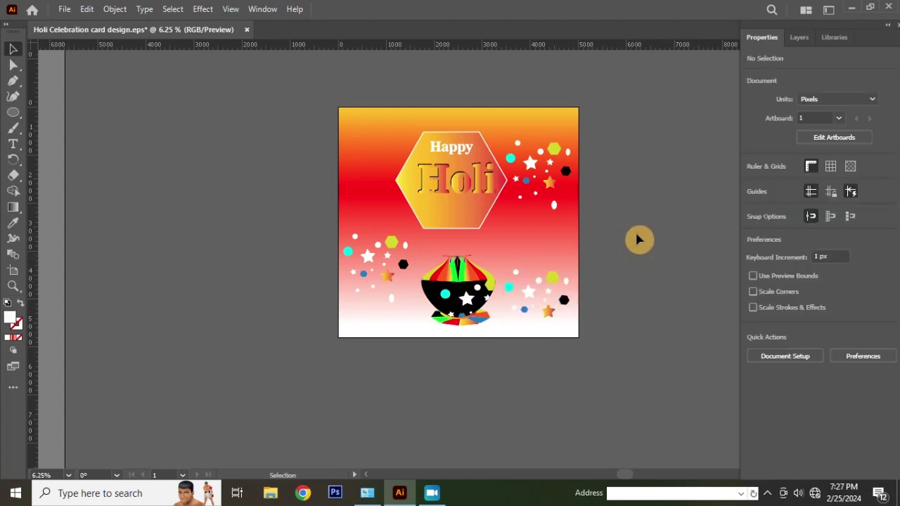
drag(547, 309, 658, 209)
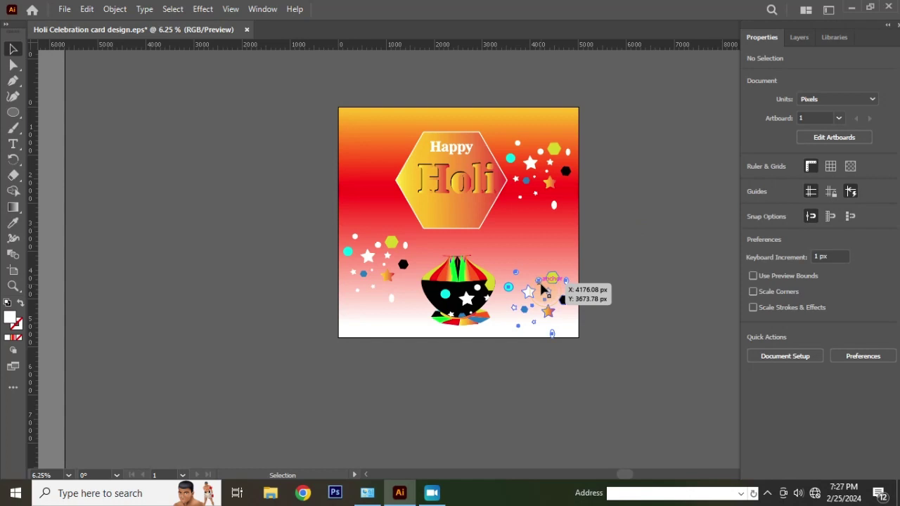
click(657, 209)
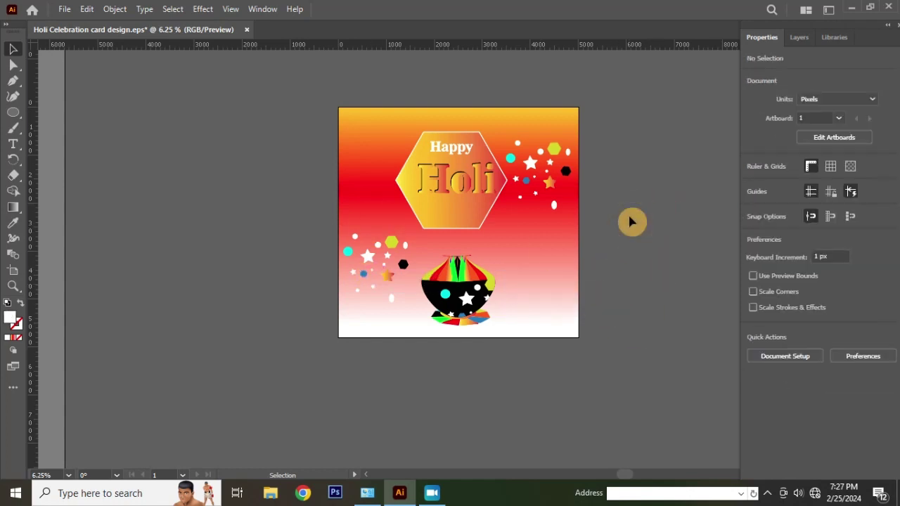
scroll(547, 179, up, 1)
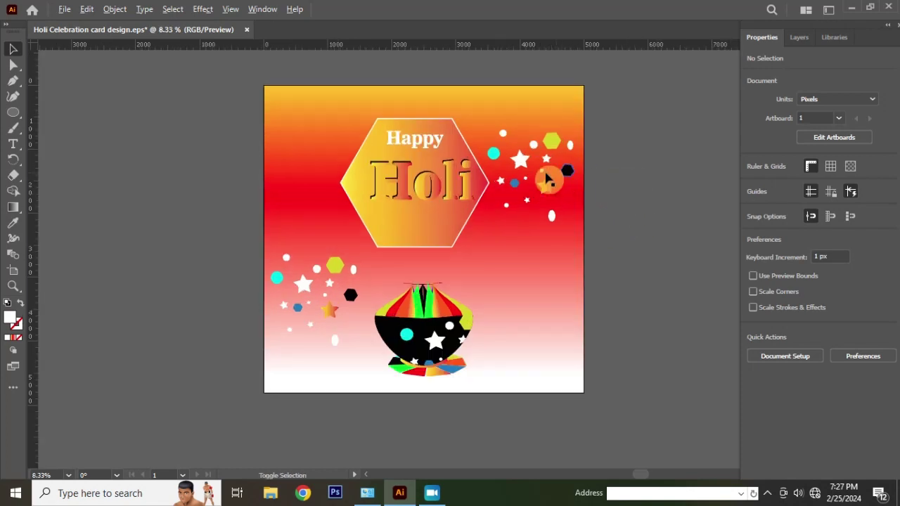
scroll(666, 166, down, 1)
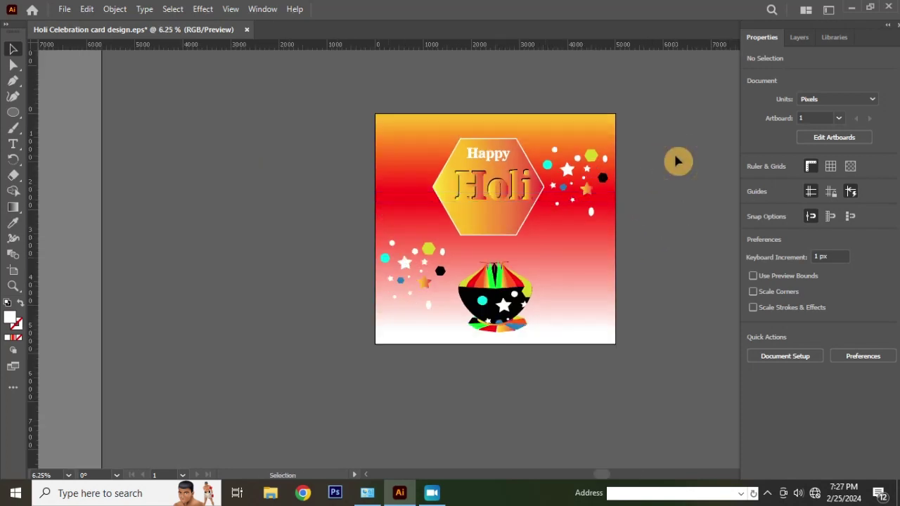
click(677, 161)
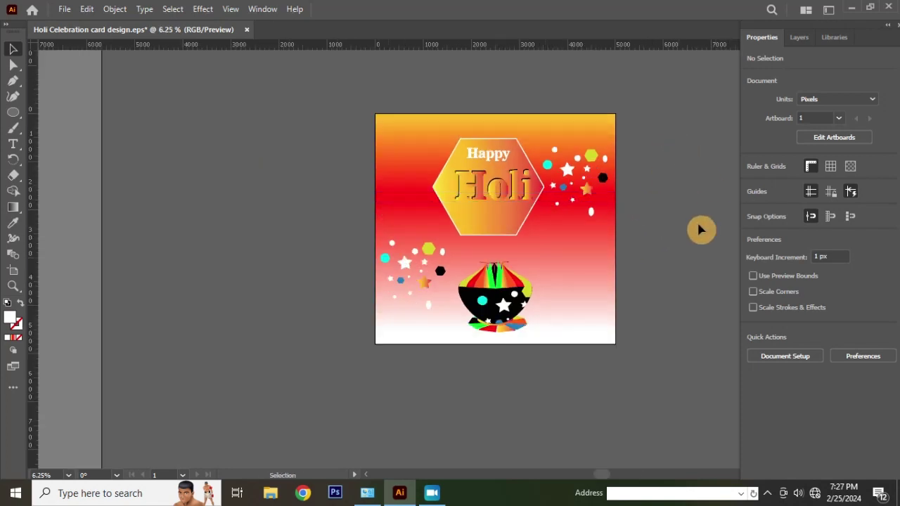
click(847, 106)
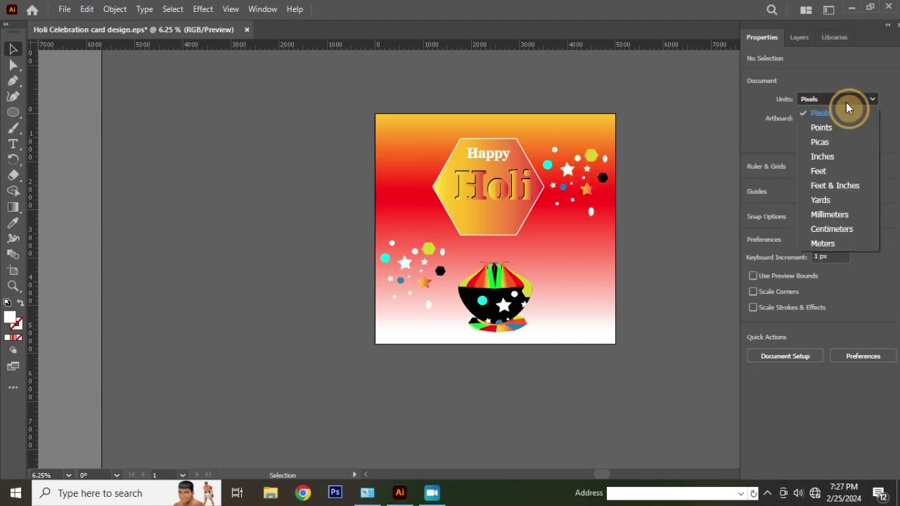
click(670, 118)
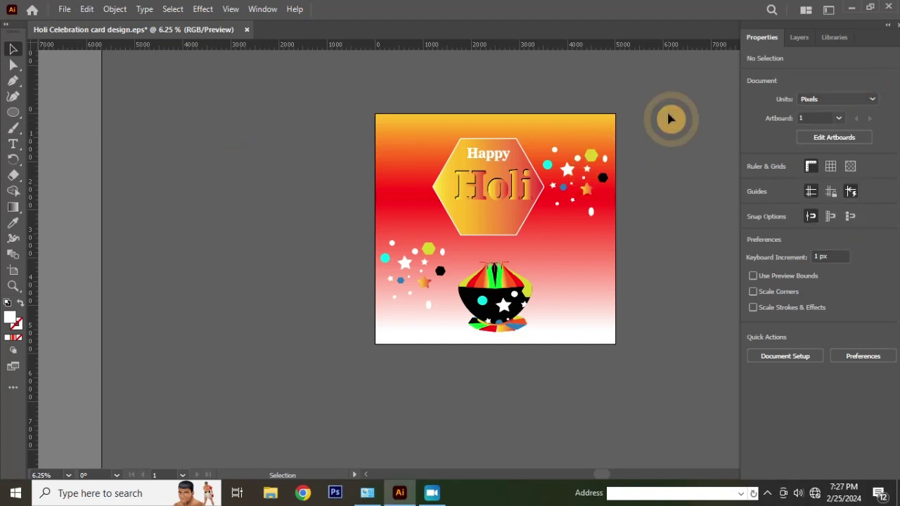
Export As the card with the proposed file name and JPEG (*.JPG) file type
click(64, 8)
mouse_move(89, 266)
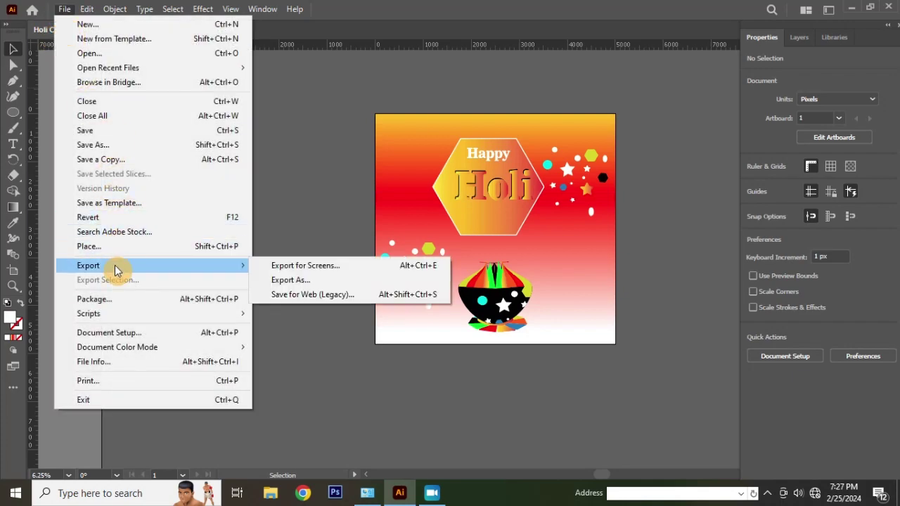
click(307, 284)
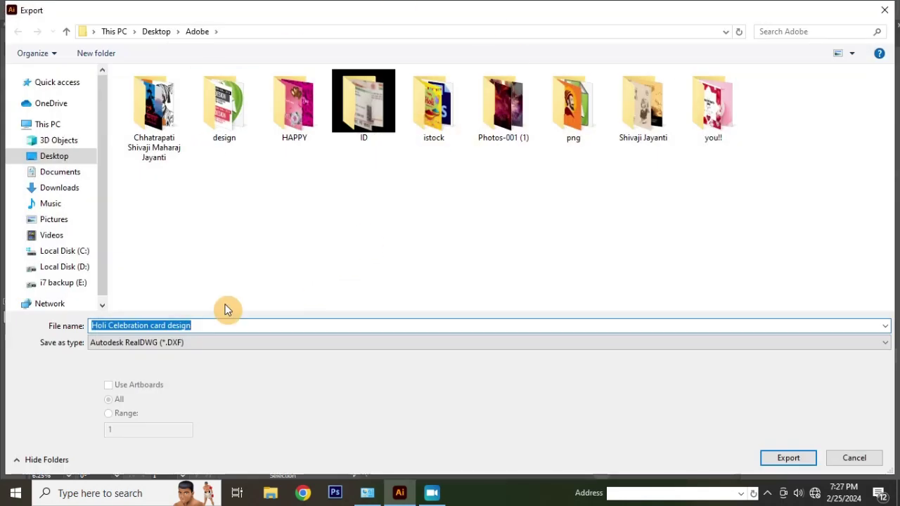
click(204, 324)
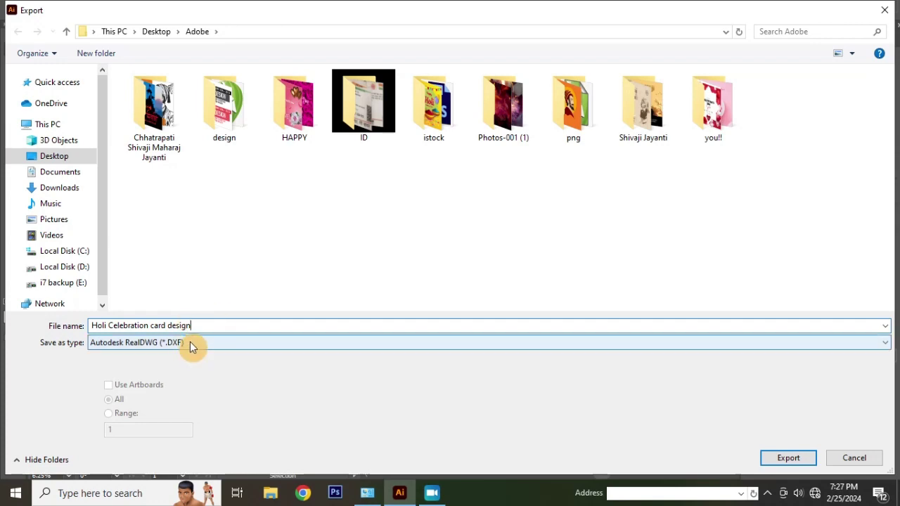
click(190, 342)
key(j)
key(Return)
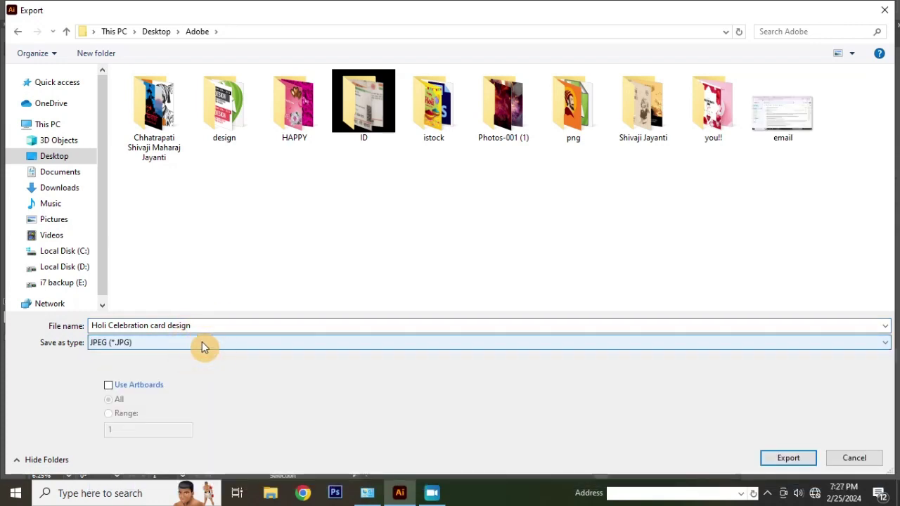
click(801, 458)
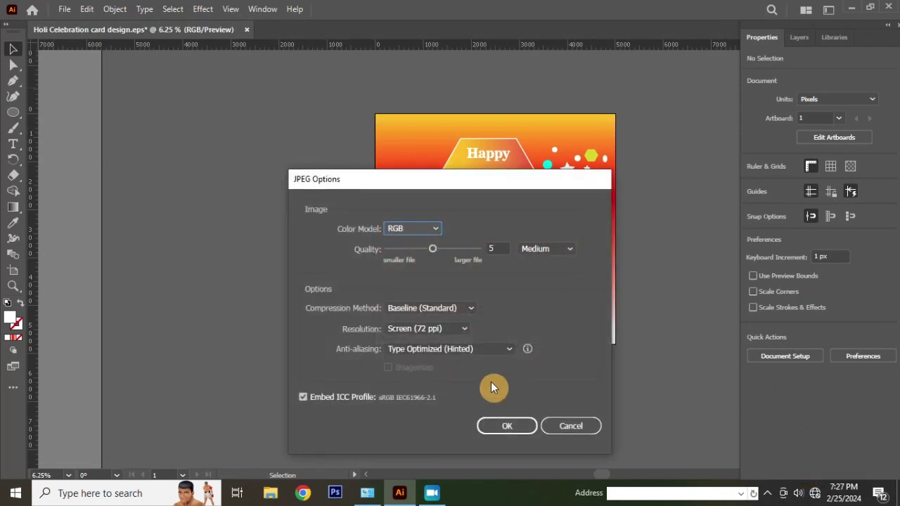
Set the JPEG resolution to High (300 ppi) and finish the export
click(452, 329)
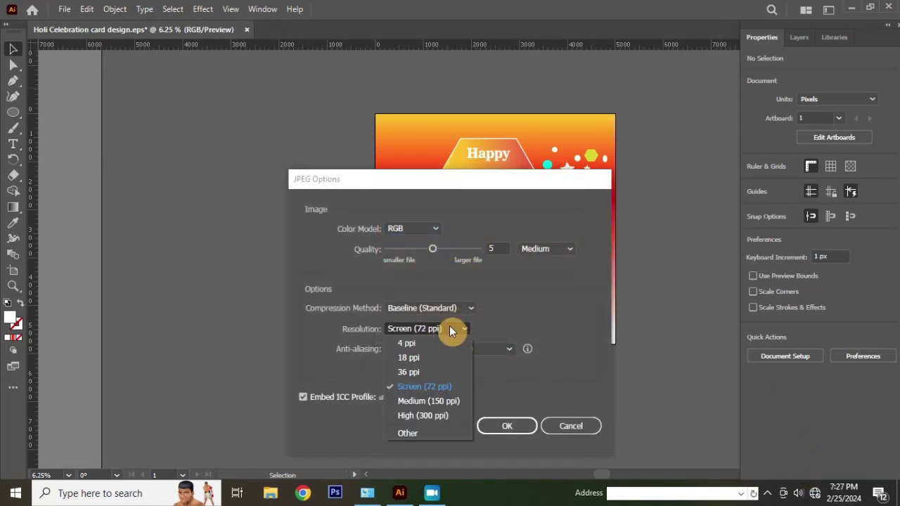
click(428, 416)
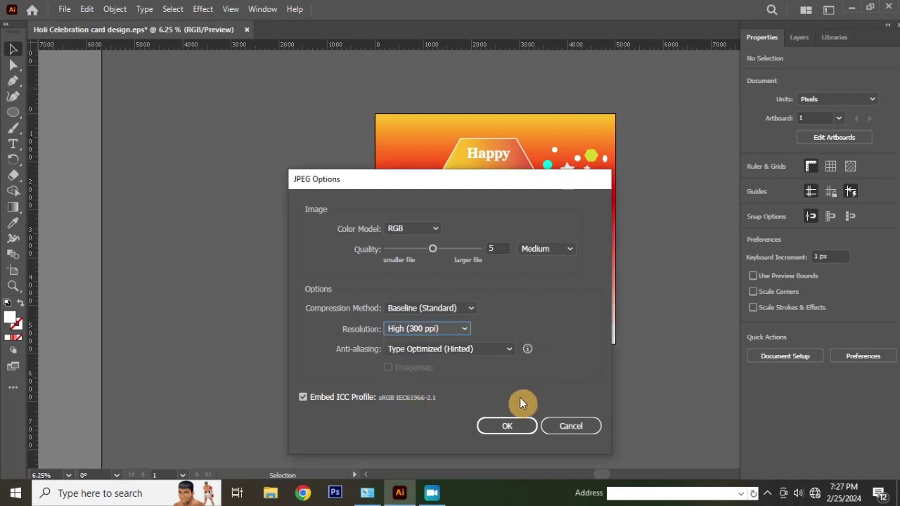
click(503, 426)
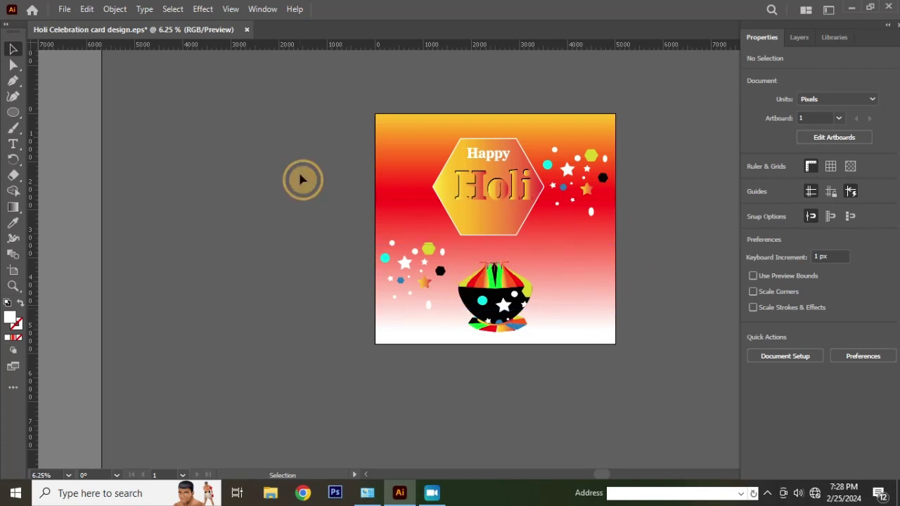
Place a placeholder text object left of the Holi card and scale it up
scroll(588, 187, up, 1)
scroll(275, 223, down, 1)
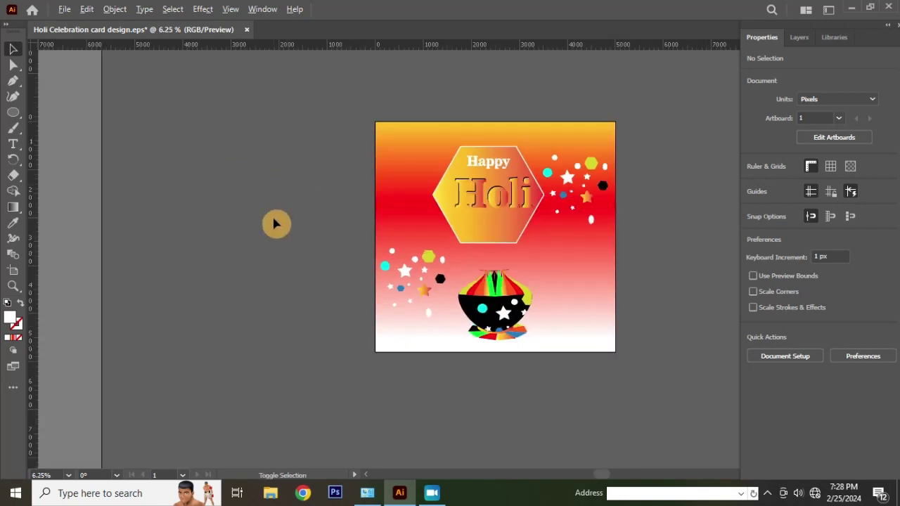
key(t)
click(253, 162)
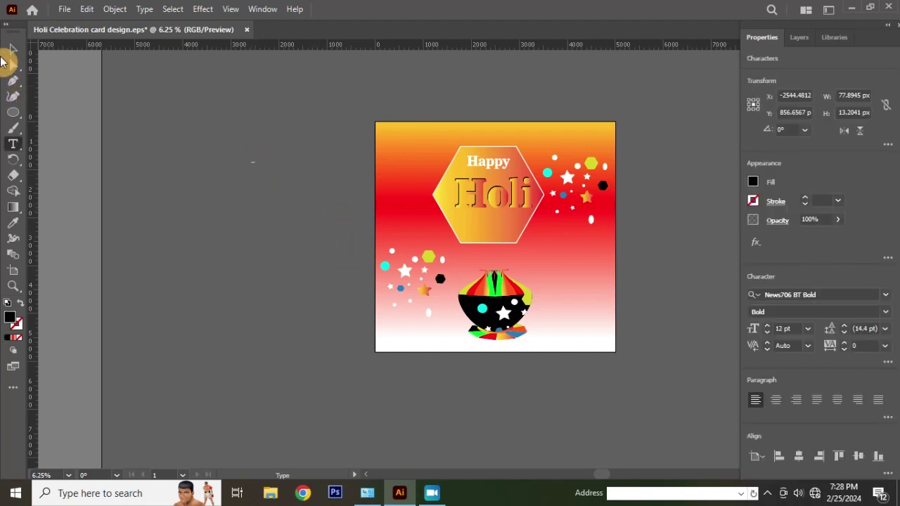
click(12, 48)
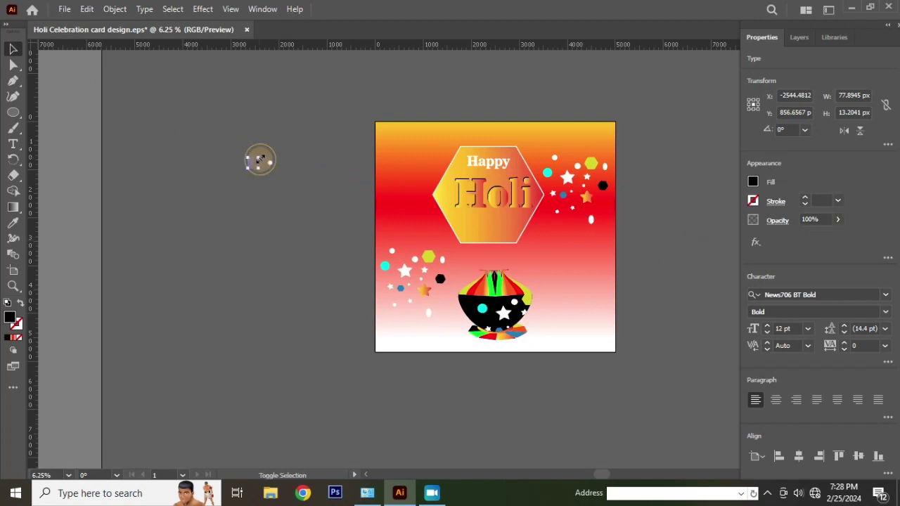
mouse_move(260, 161)
mouse_down()
mouse_move(326, 110)
mouse_move(316, 123)
mouse_up()
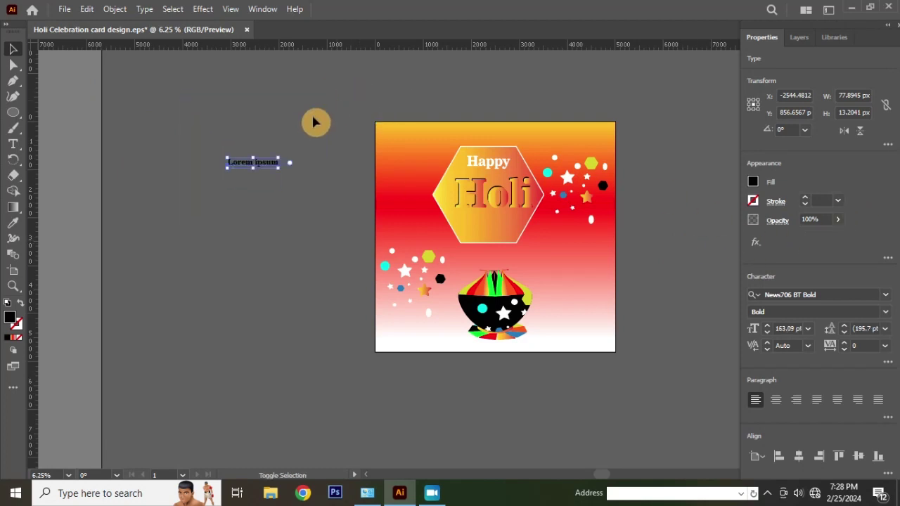
scroll(258, 167, up, 4)
Replace the Lorem ipsum placeholder with 'Thank You for watching'
double_click(244, 162)
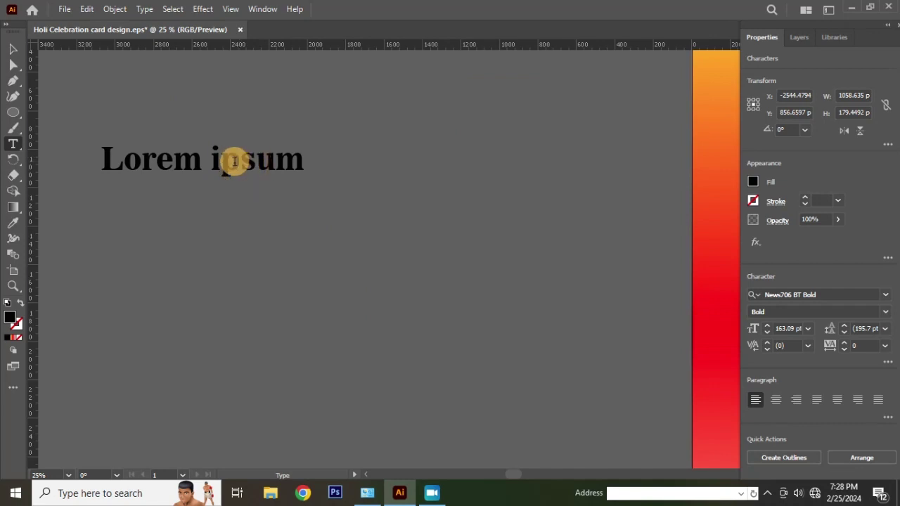
key(ctrl+a)
text(T)
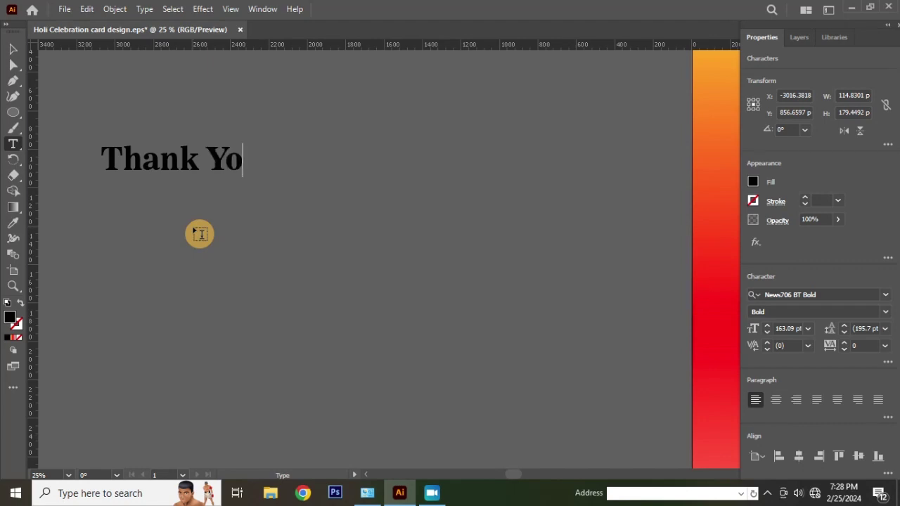
click(12, 48)
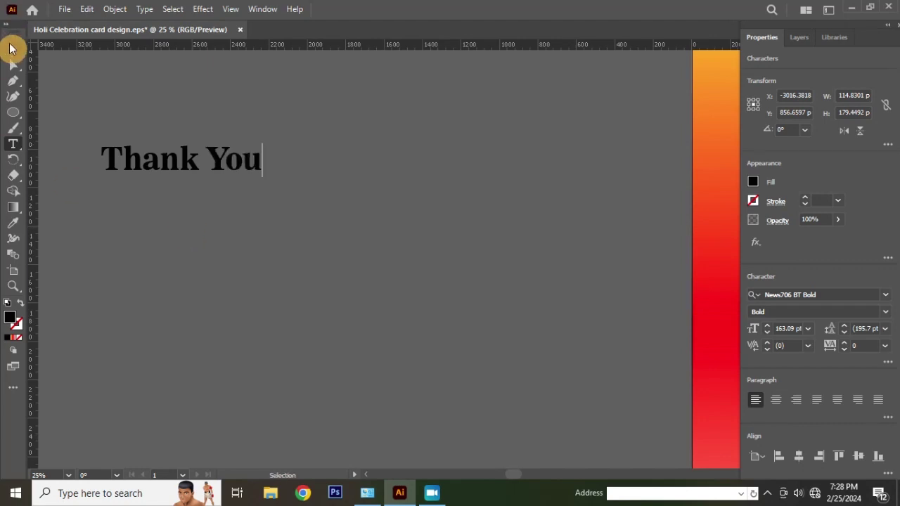
text( for )
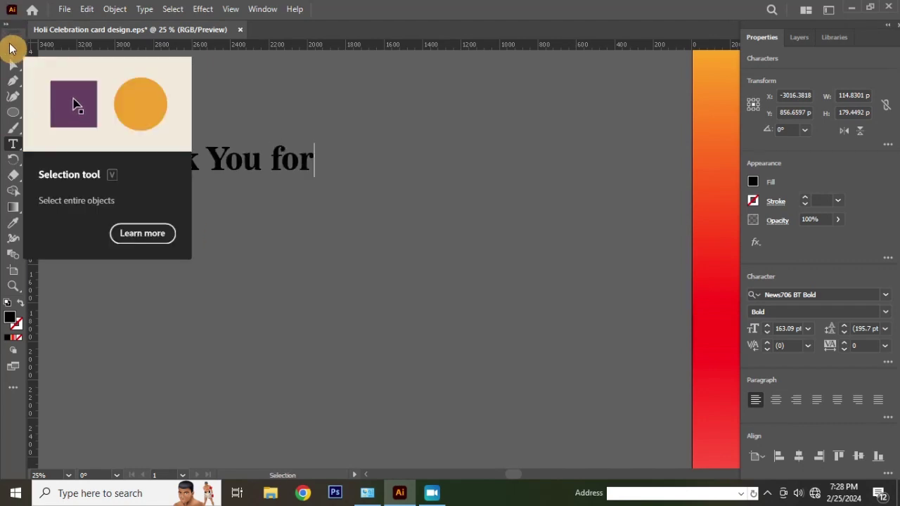
text(watching)
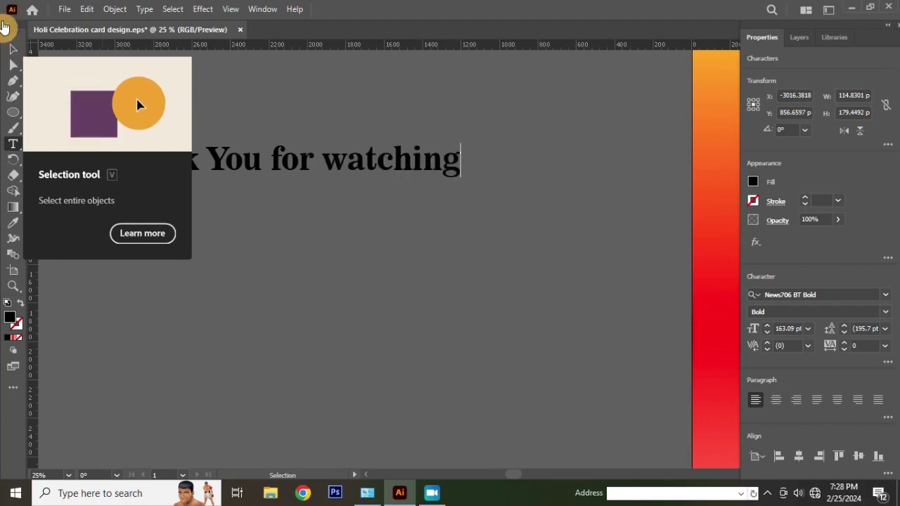
click(11, 47)
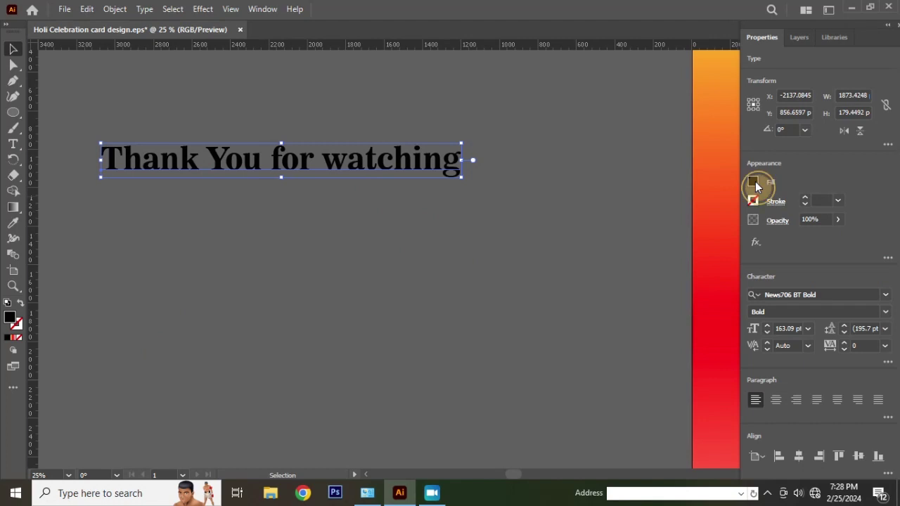
Set the text's fill colour to white
double_click(10, 321)
click(278, 158)
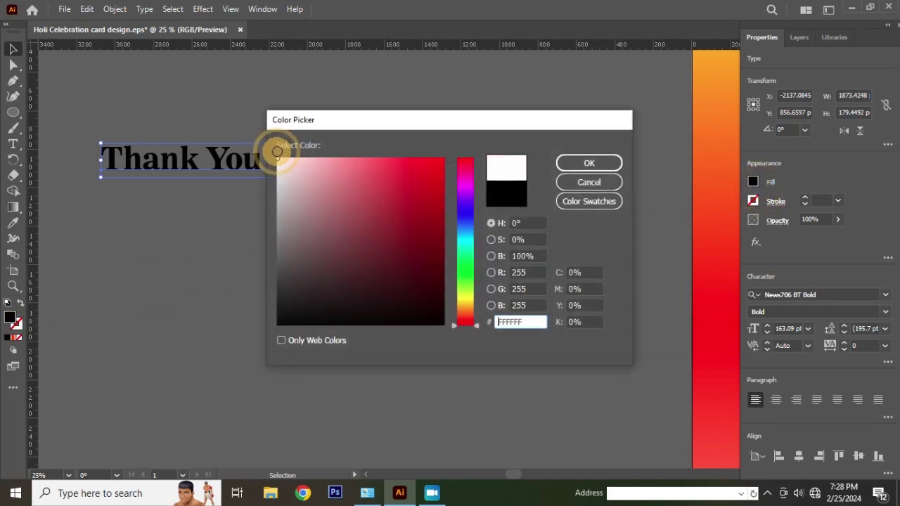
click(589, 165)
scroll(352, 239, down, 3)
scroll(191, 217, up, 3)
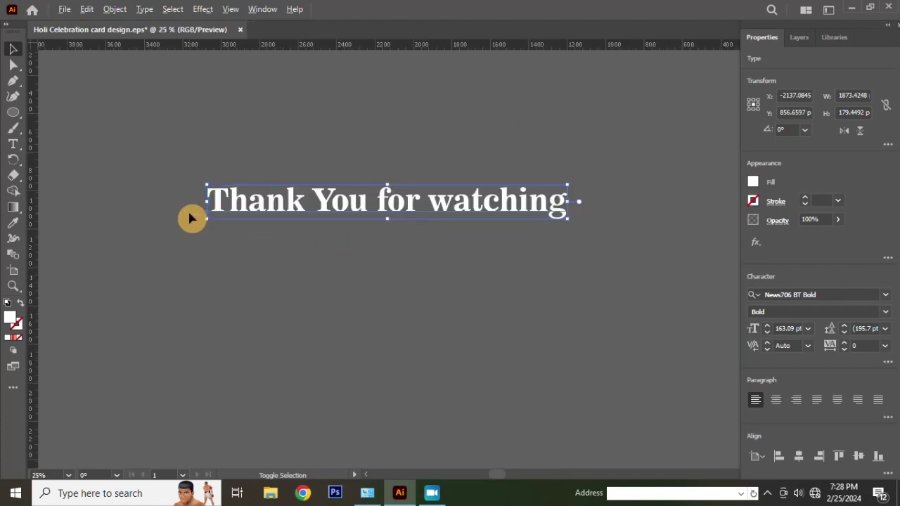
scroll(190, 217, down, 3)
scroll(186, 214, down, 2)
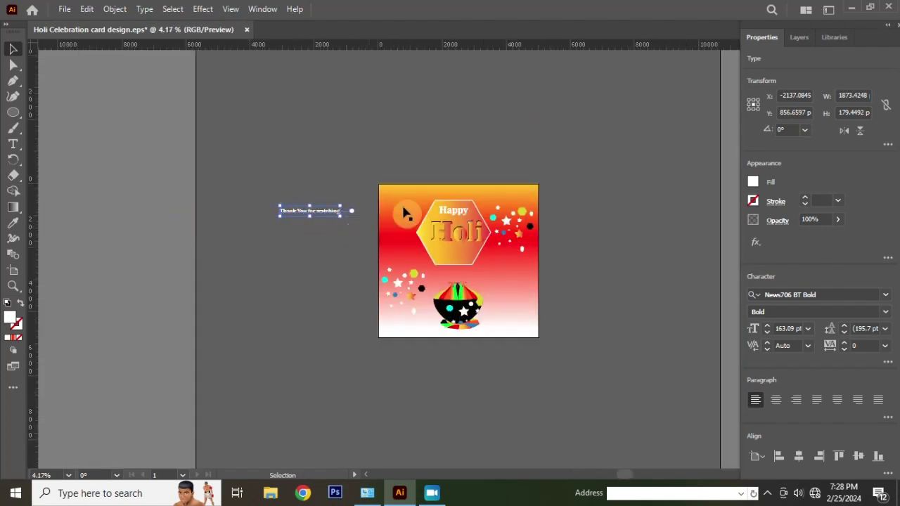
click(418, 136)
scroll(556, 282, up, 1)
scroll(563, 291, up, 1)
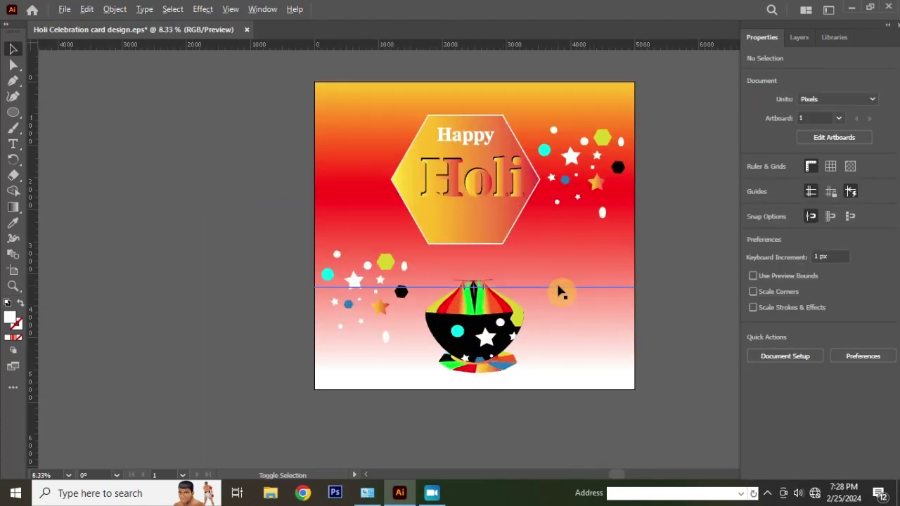
scroll(668, 169, up, 1)
scroll(380, 191, down, 1)
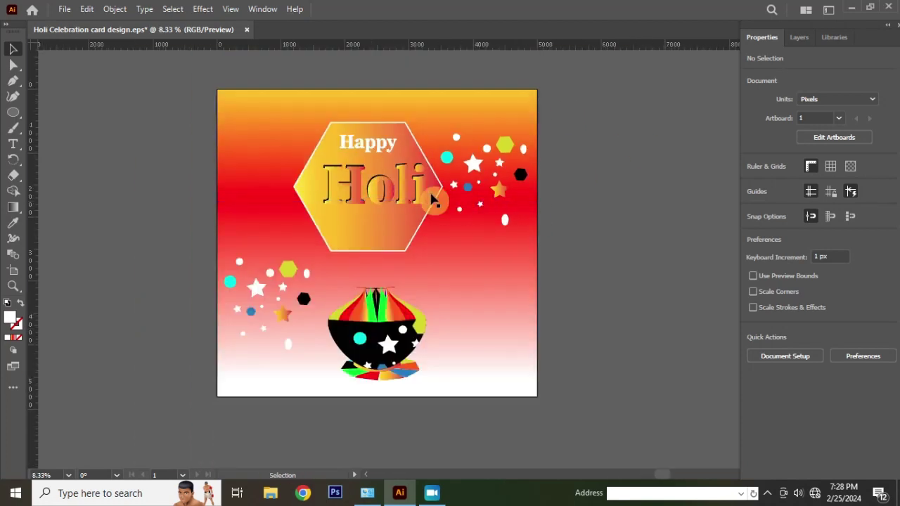
scroll(542, 210, down, 2)
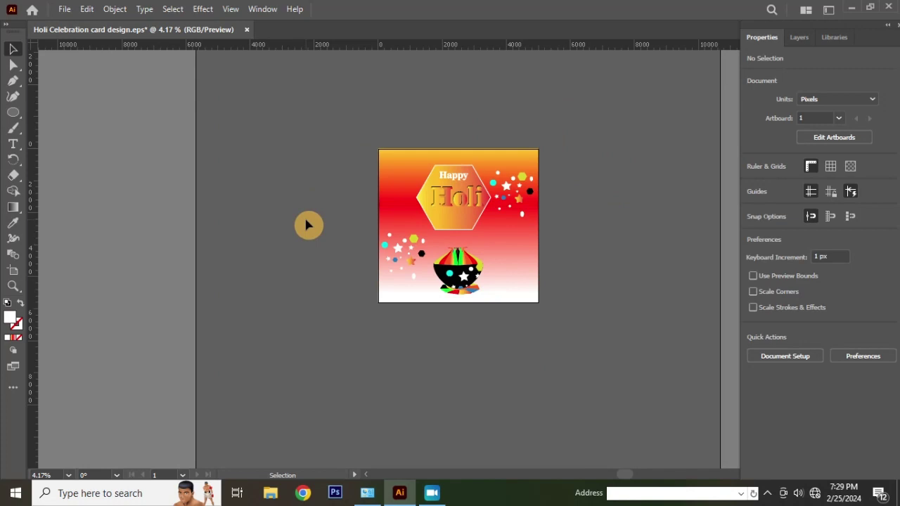
key(F12)
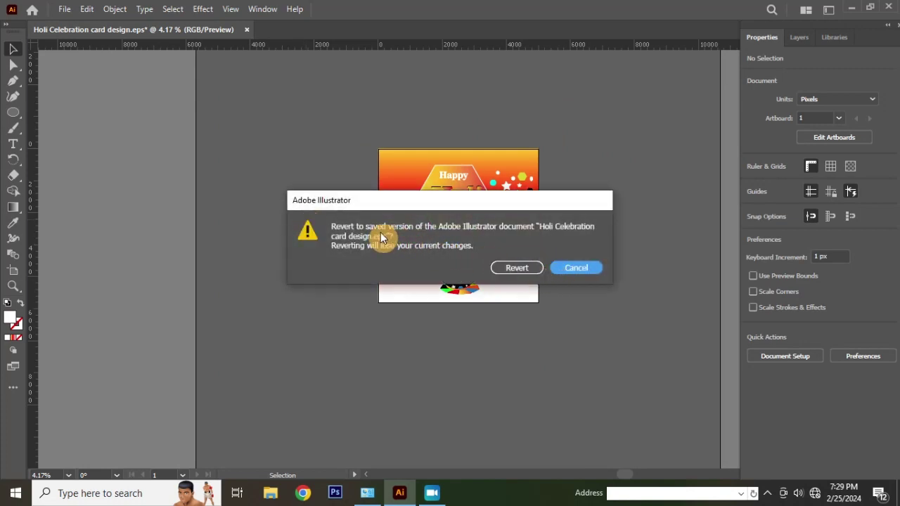
click(568, 268)
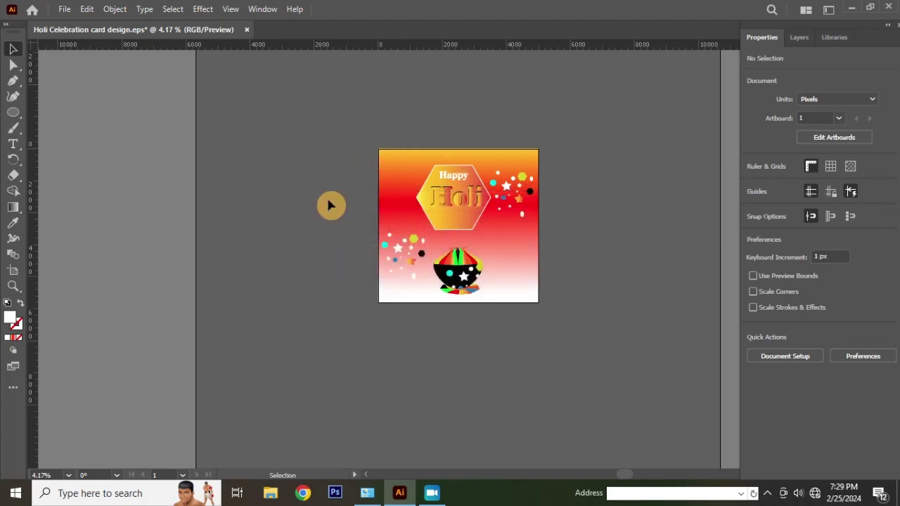